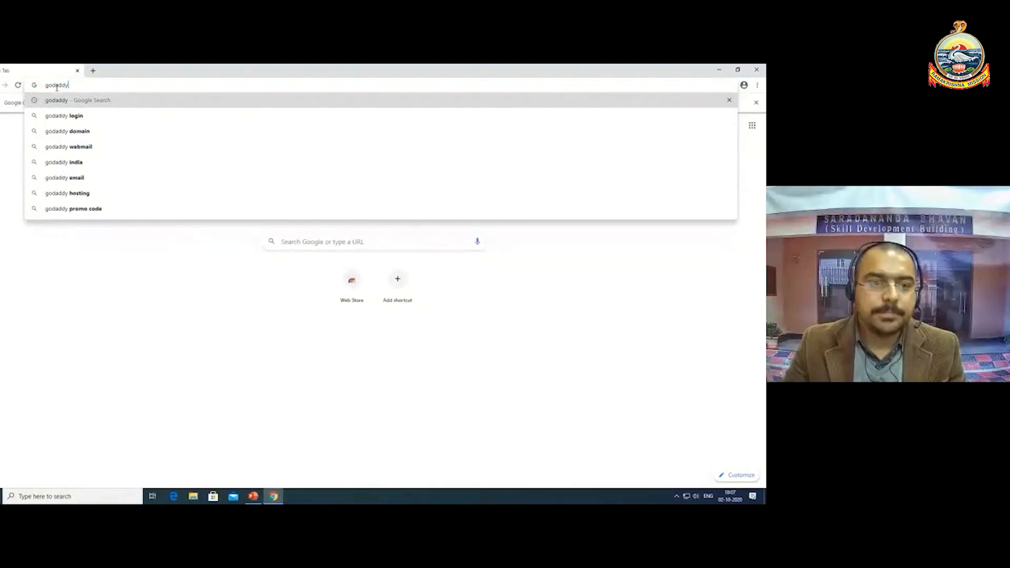
# Search the web for godaddy and open the official GoDaddy site from the results
pyautogui.press('Return')
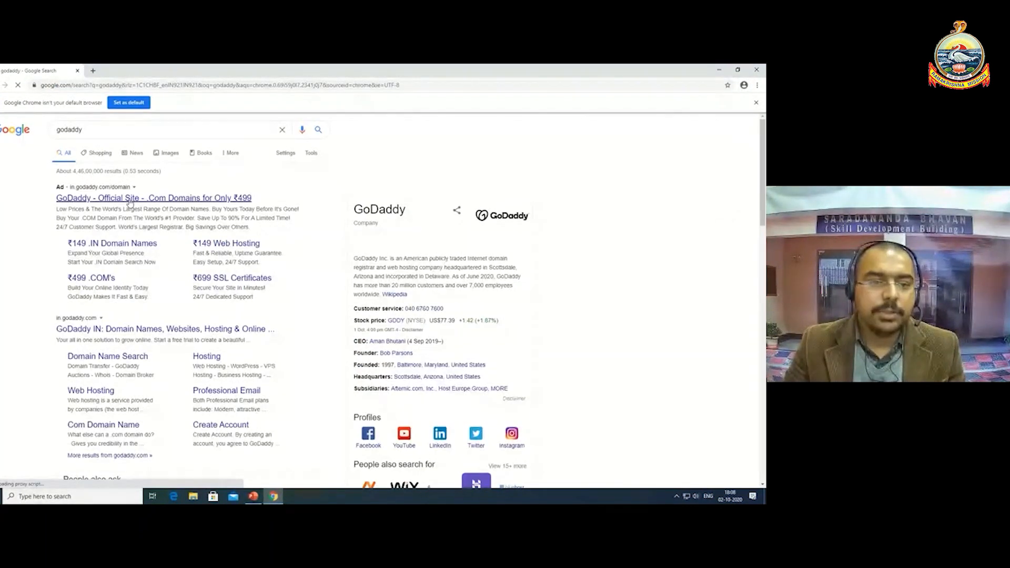
pyautogui.click(130, 204)
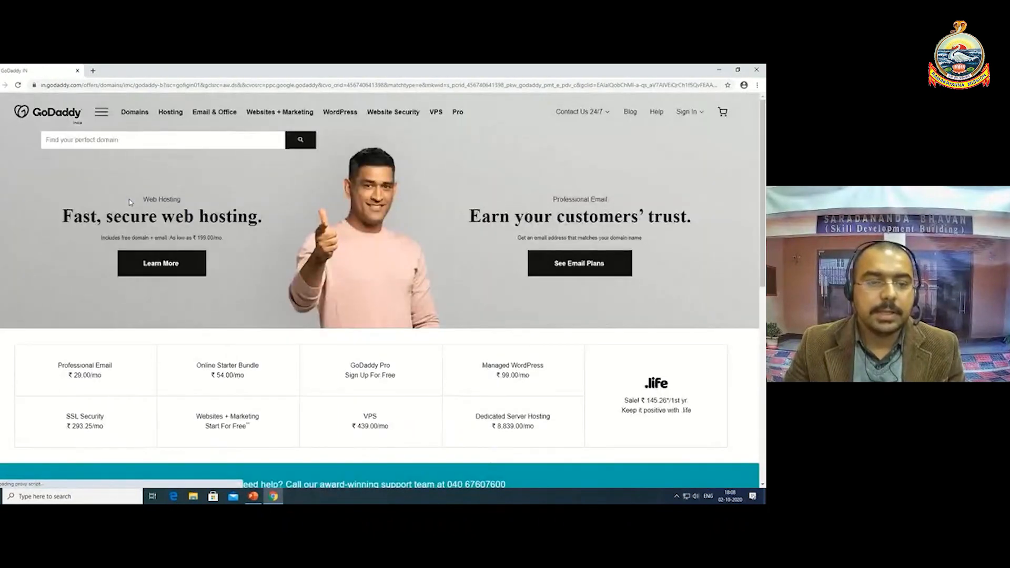
# Search for the domain vivekananda-shillong.in and add it to the cart
pyautogui.click(79, 143)
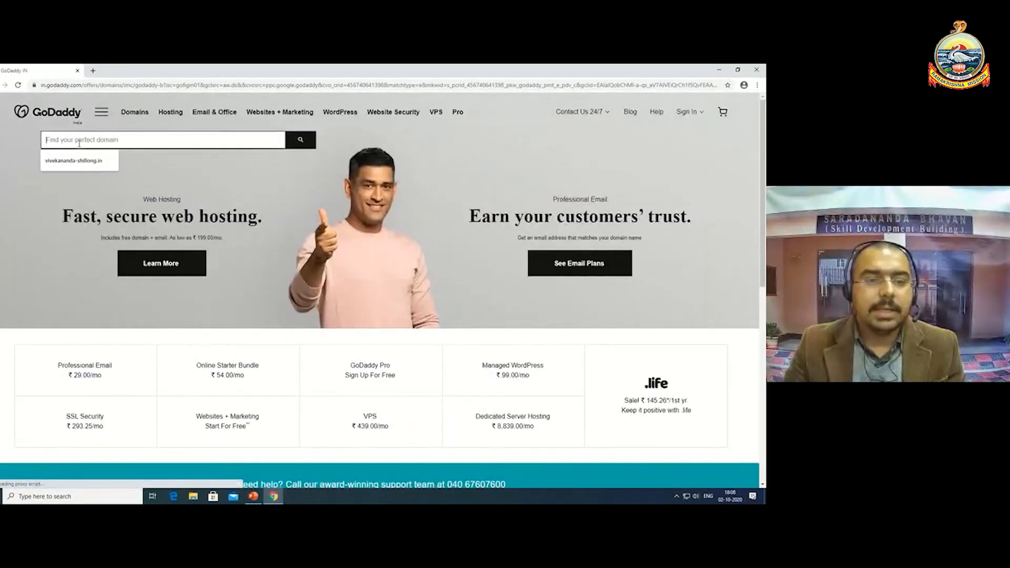
pyautogui.write('vivekananda')
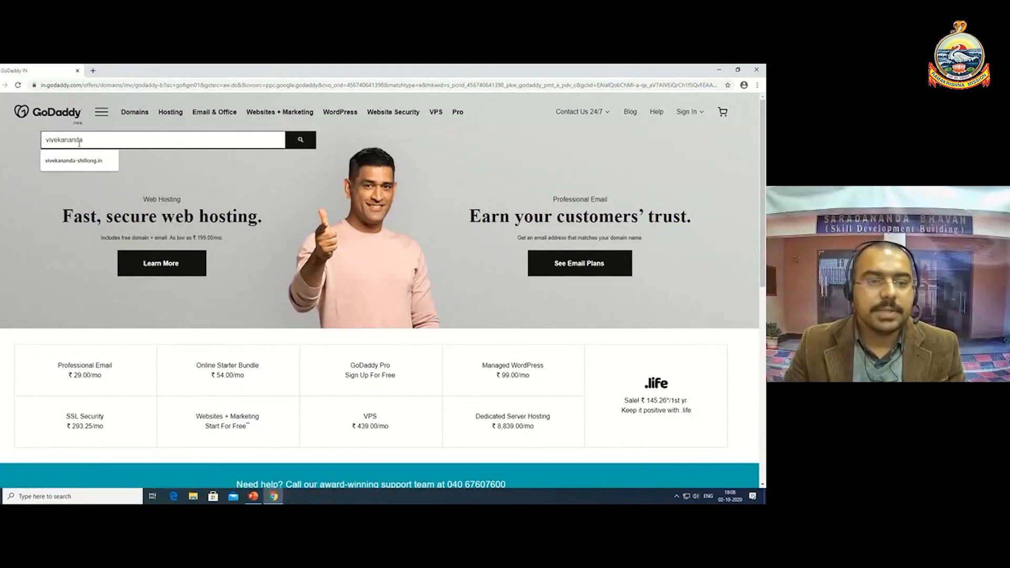
pyautogui.write('-shi')
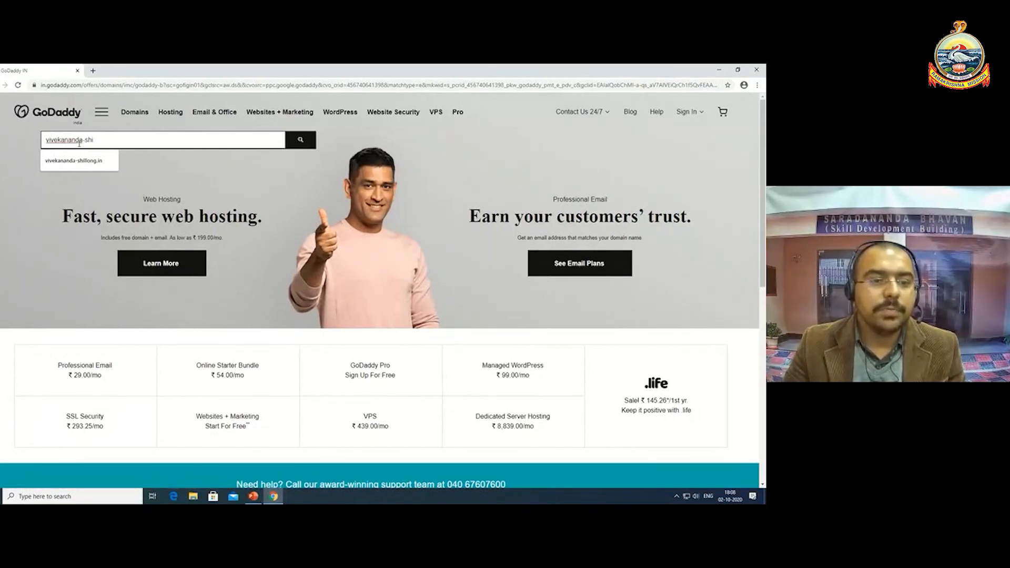
pyautogui.write('llong.')
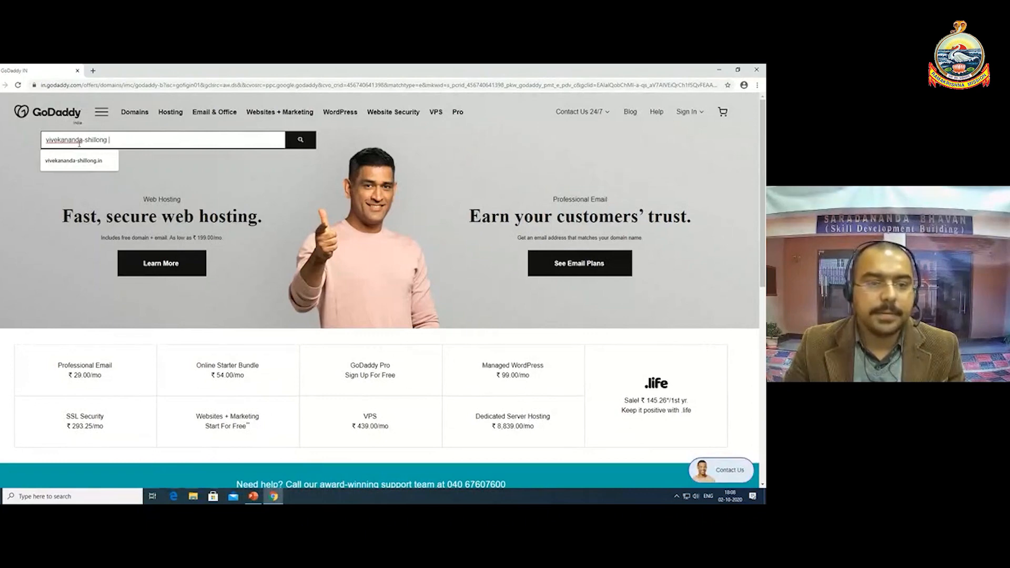
pyautogui.write('in')
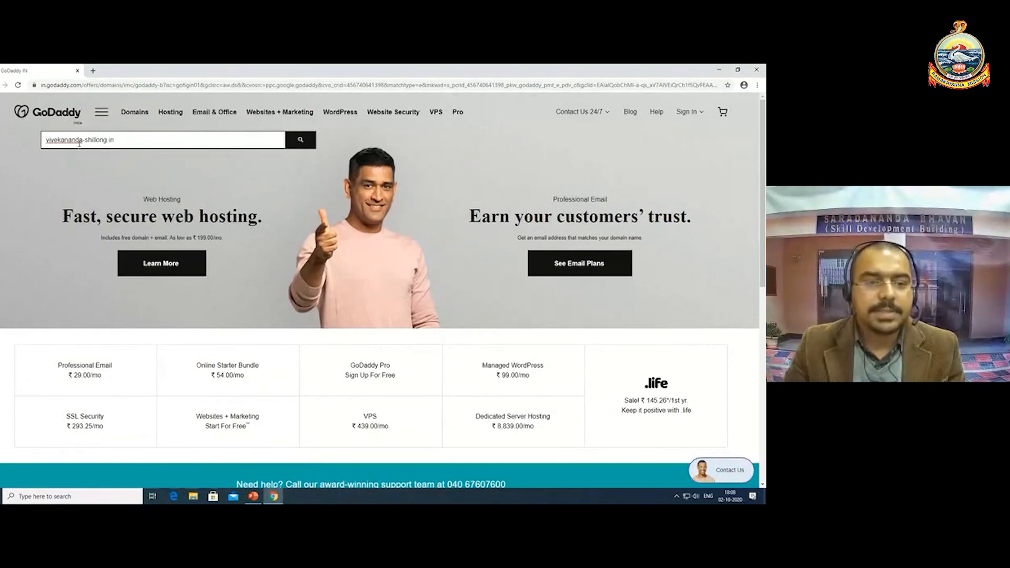
pyautogui.click(303, 141)
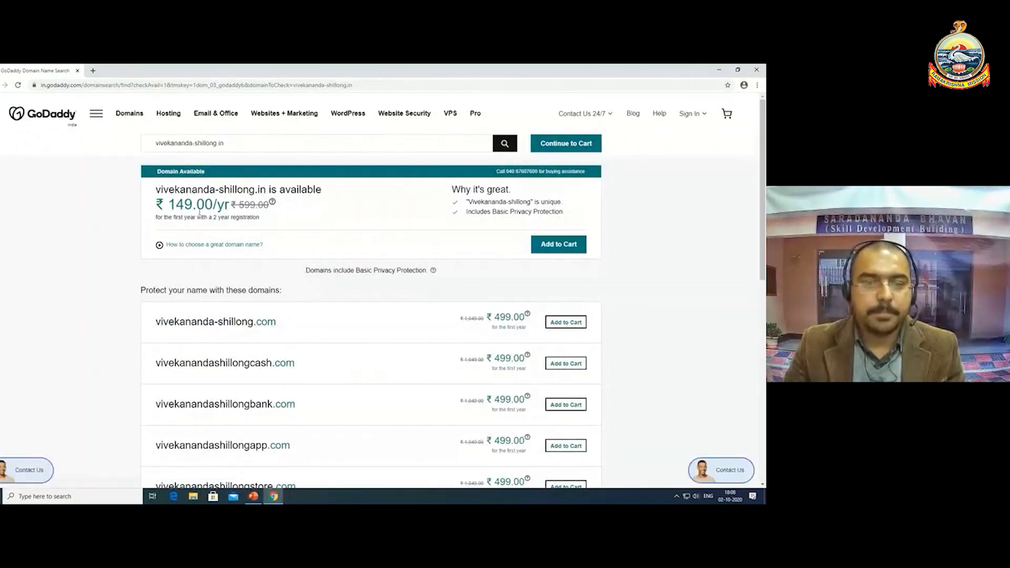
pyautogui.click(547, 248)
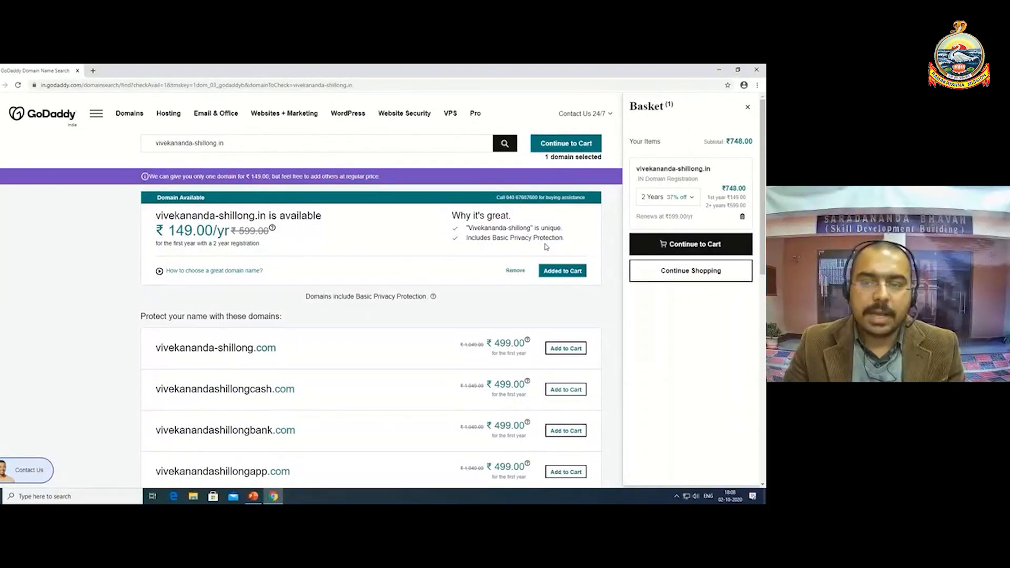
# Open GoDaddy's Linux web hosting plans and choose the Starter plan
pyautogui.click(163, 114)
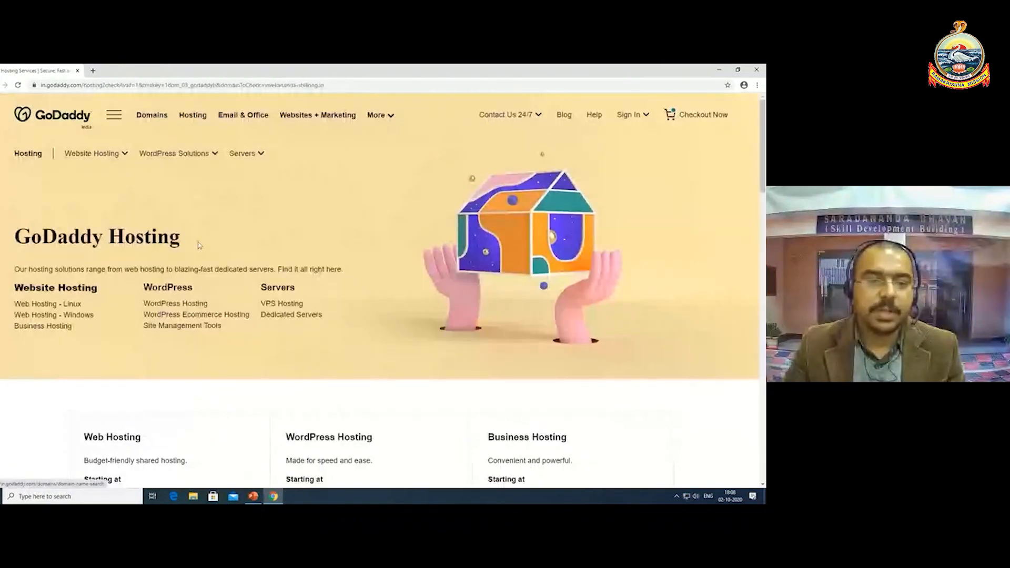
pyautogui.click(72, 306)
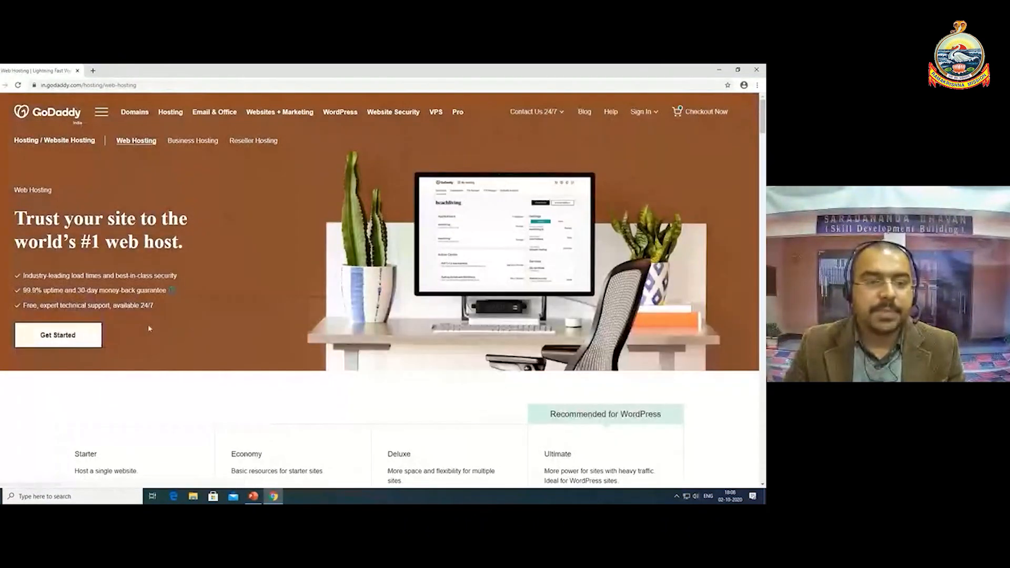
pyautogui.scroll(-3, 147, 326)
pyautogui.scroll(-3, 149, 329)
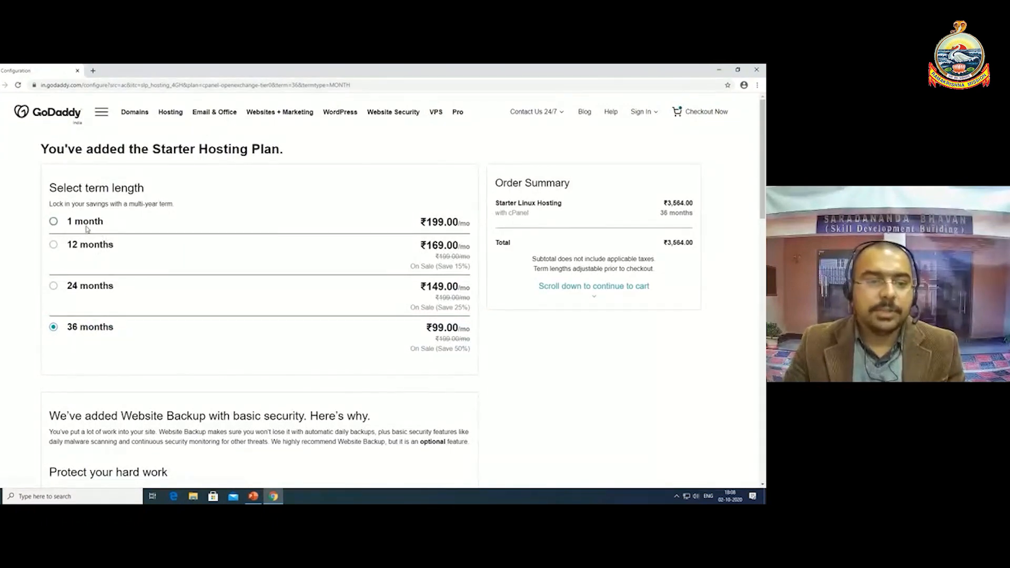
# Add Website Backup, Essential Website Security and an SSL certificate to the Starter hosting plan
pyautogui.scroll(-3, 103, 304)
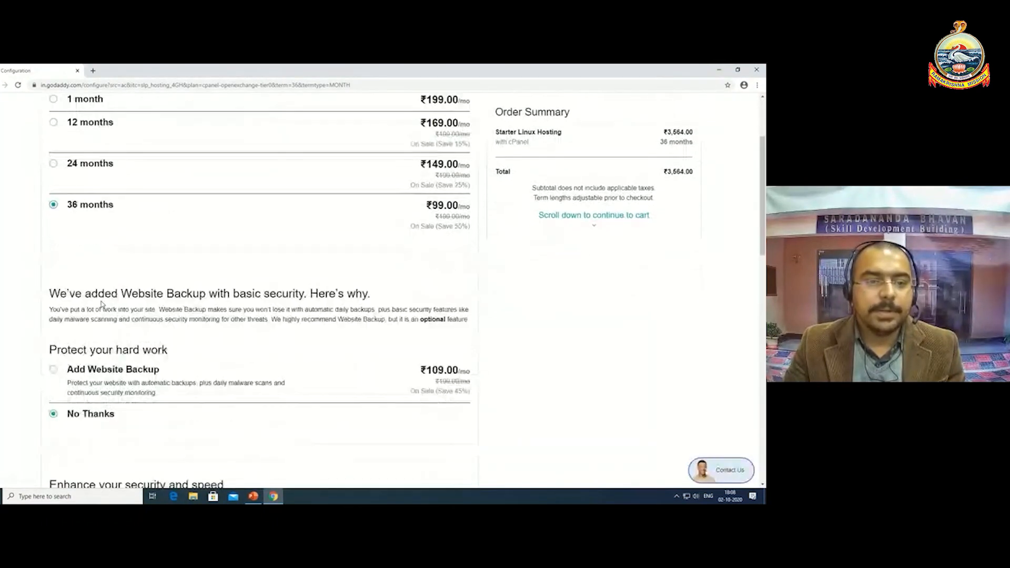
pyautogui.scroll(-2, 67, 296)
pyautogui.click(54, 289)
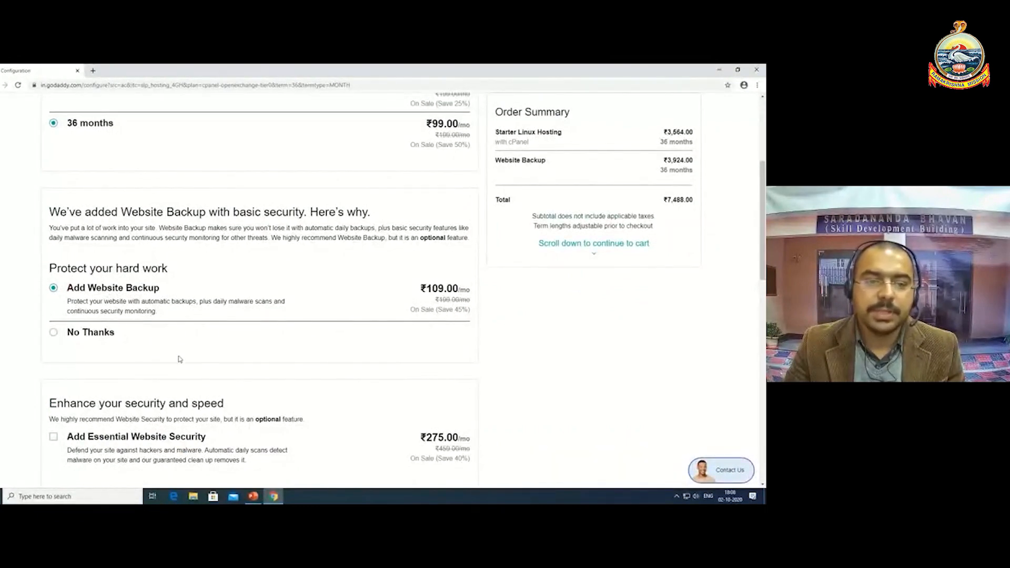
pyautogui.scroll(-2, 179, 359)
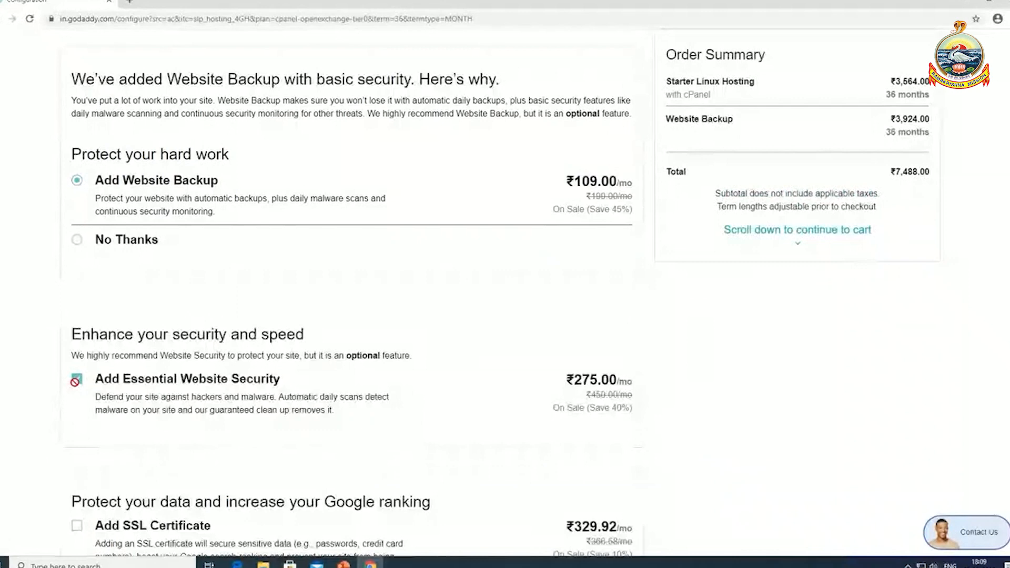
pyautogui.click(54, 355)
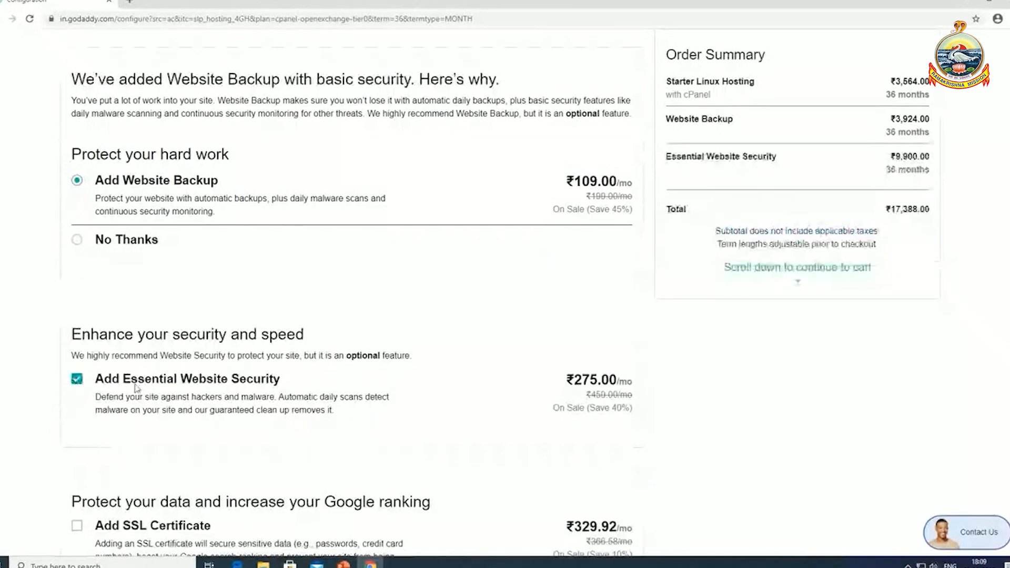
pyautogui.scroll(-1, 316, 387)
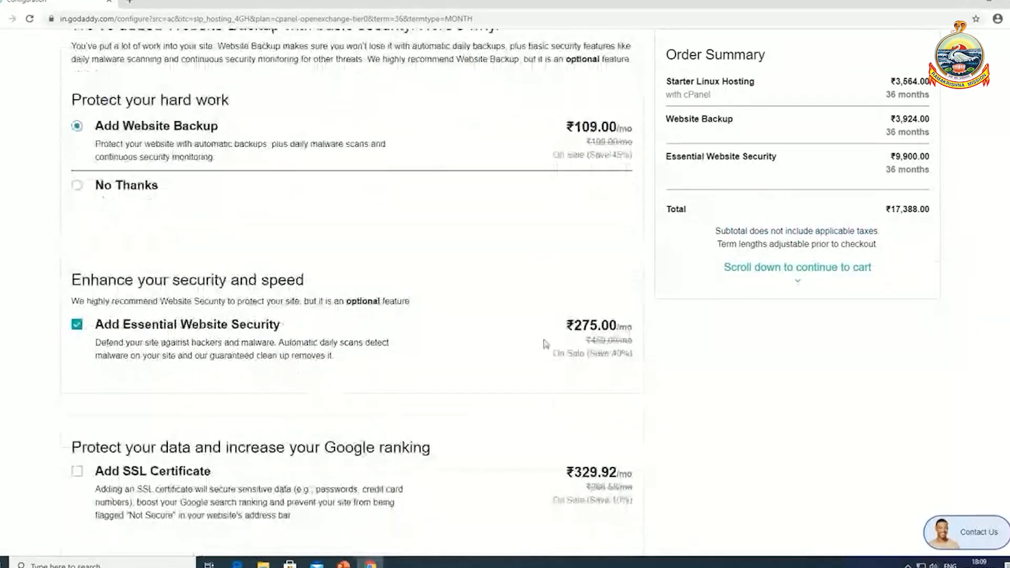
pyautogui.scroll(-1, 220, 331)
pyautogui.scroll(-3, 222, 331)
pyautogui.click(239, 273)
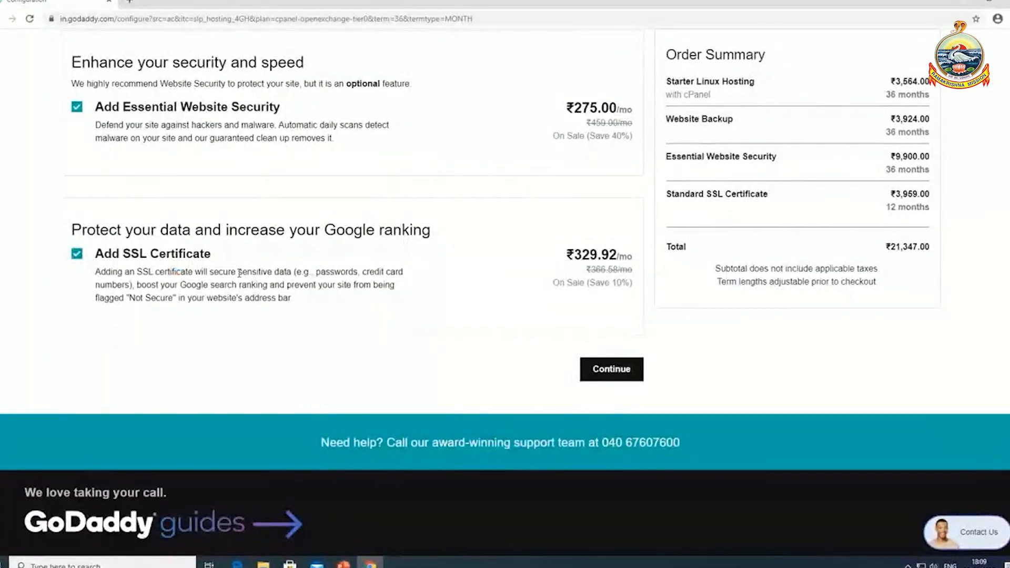
# Set the Starter hosting plan's term length to 1 month
pyautogui.scroll(4, 312, 322)
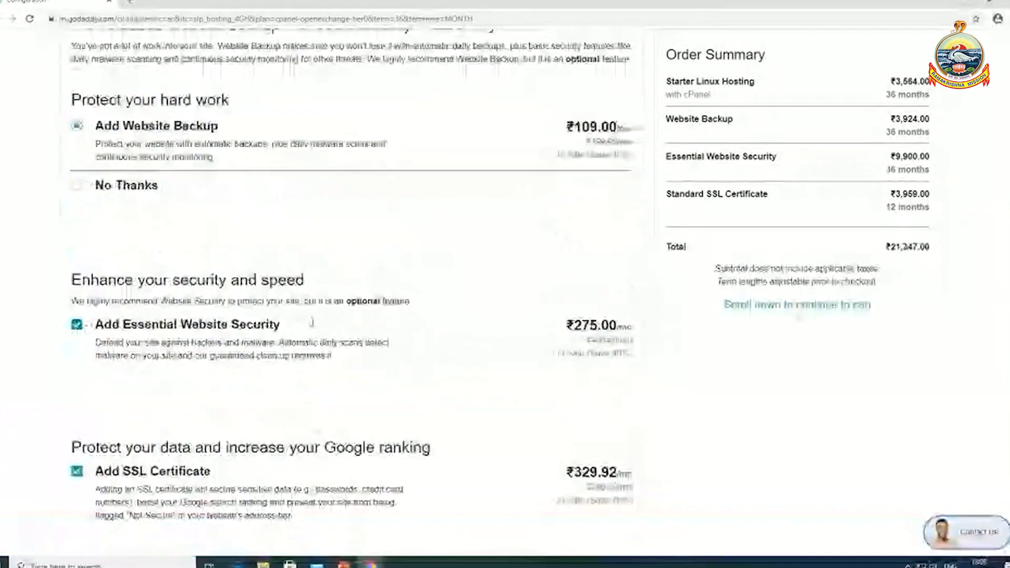
pyautogui.scroll(8, 312, 322)
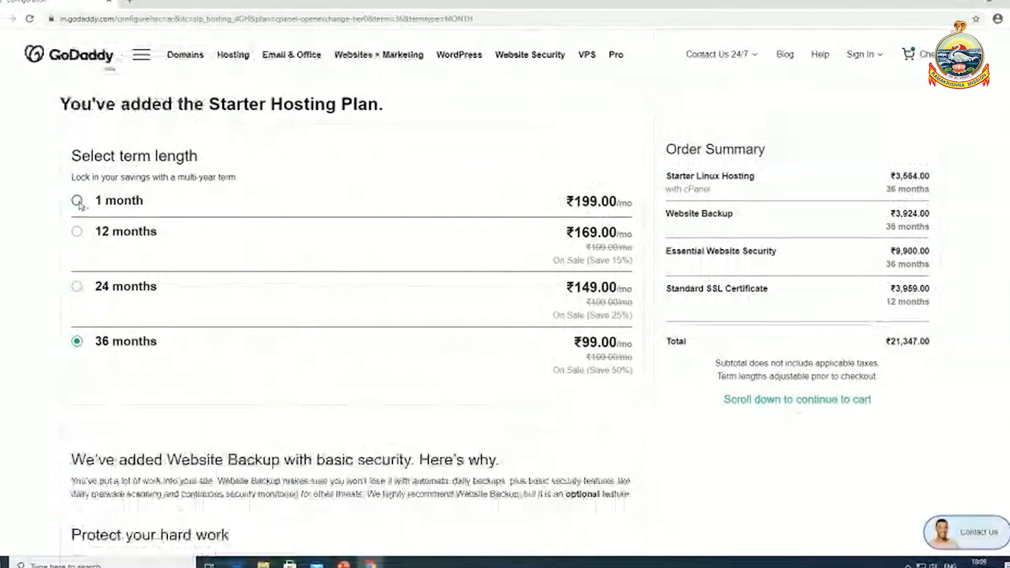
pyautogui.click(78, 201)
# Decline Website Backup and remove Essential Website Security and the SSL certificate from the hosting order
pyautogui.scroll(-7, 140, 342)
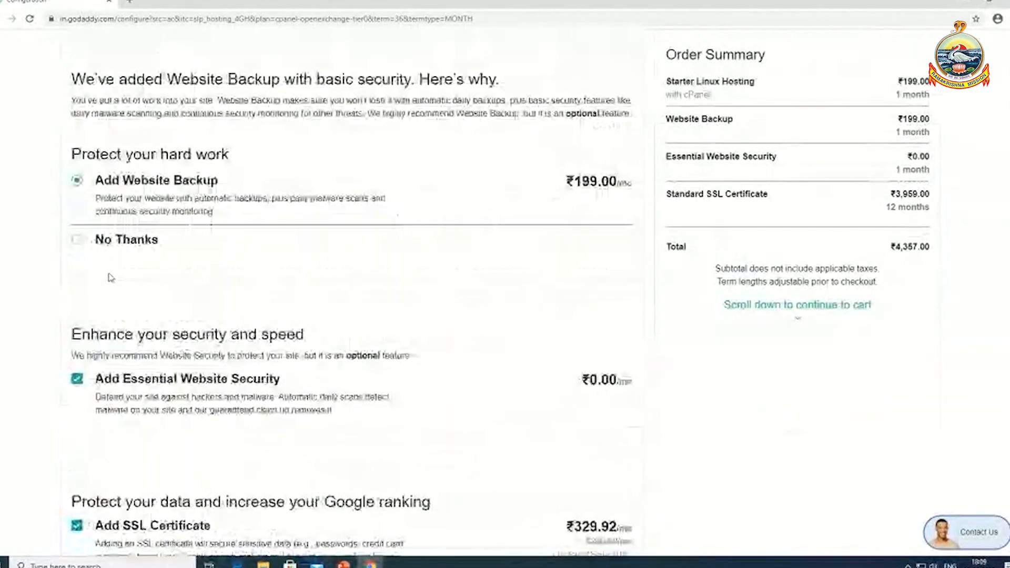
pyautogui.click(76, 240)
pyautogui.scroll(-1, 77, 240)
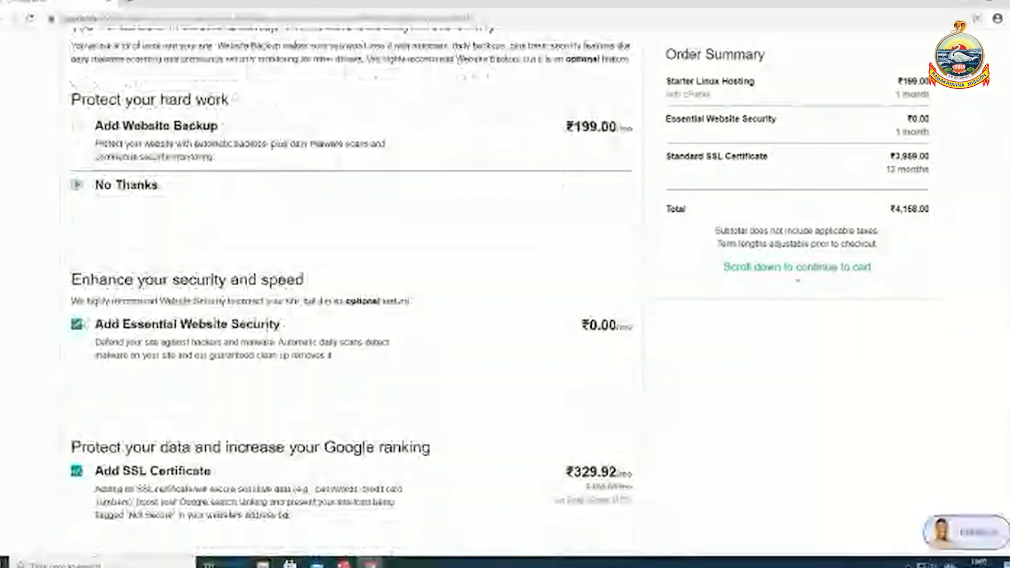
pyautogui.click(77, 324)
pyautogui.scroll(-3, 79, 358)
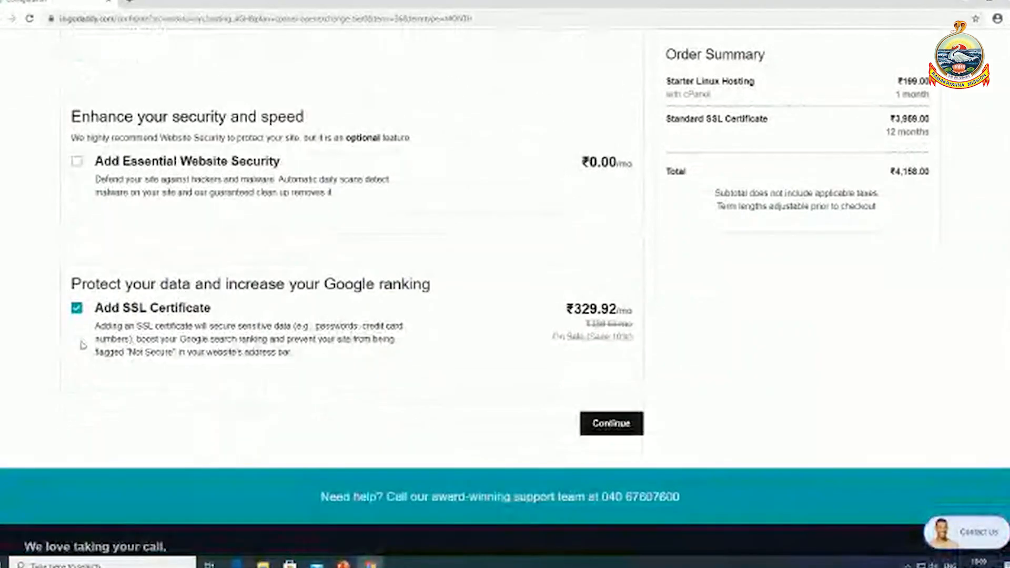
pyautogui.click(76, 311)
# Continue to the cart and change the registration term of the vivekananda-shillong.in domain
pyautogui.click(597, 434)
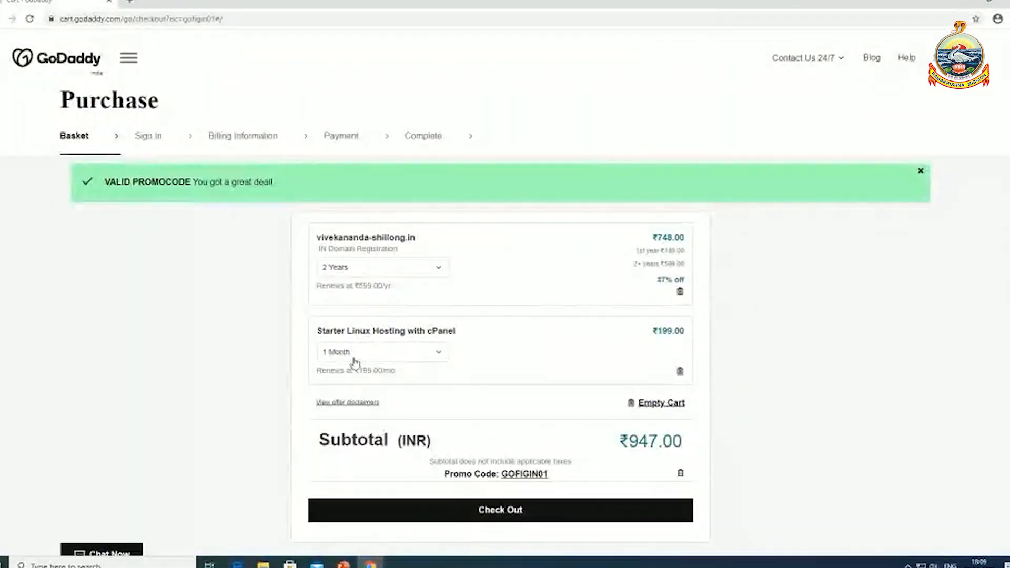
pyautogui.click(364, 269)
pyautogui.click(354, 289)
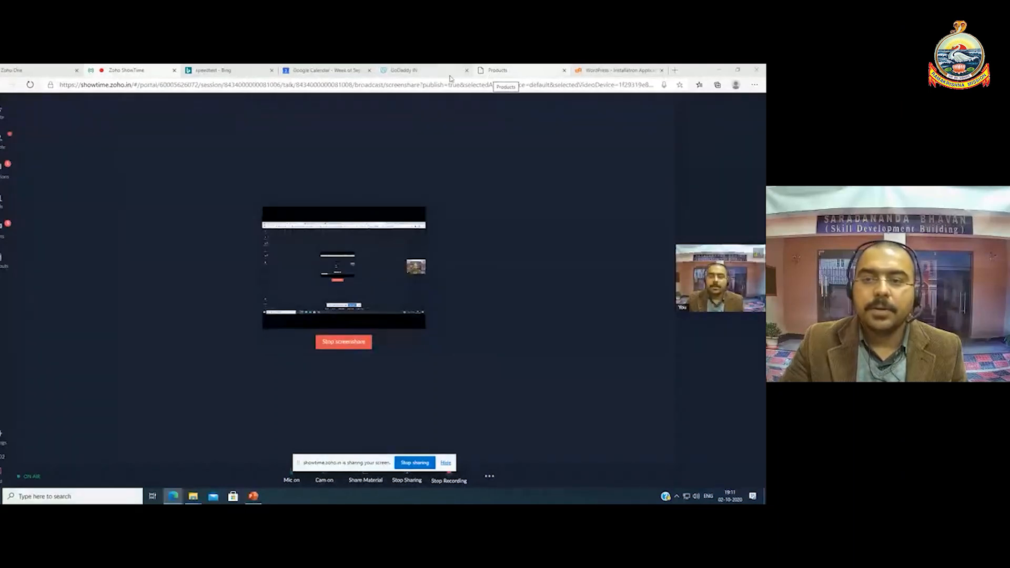
# Switch to the open GoDaddy account and review its domain, web hosting, email and SSL certificate products
pyautogui.click(423, 68)
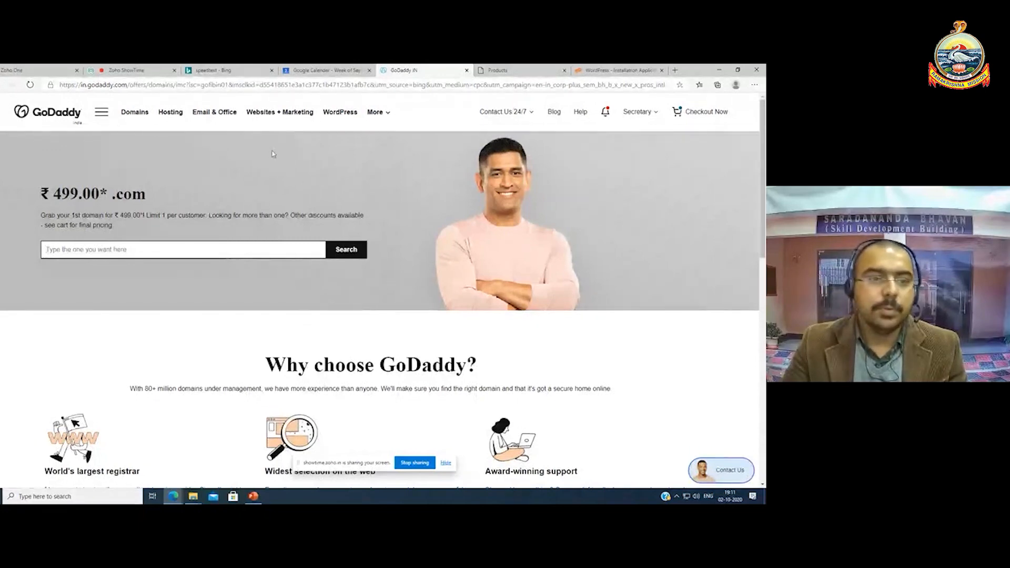
pyautogui.click(503, 70)
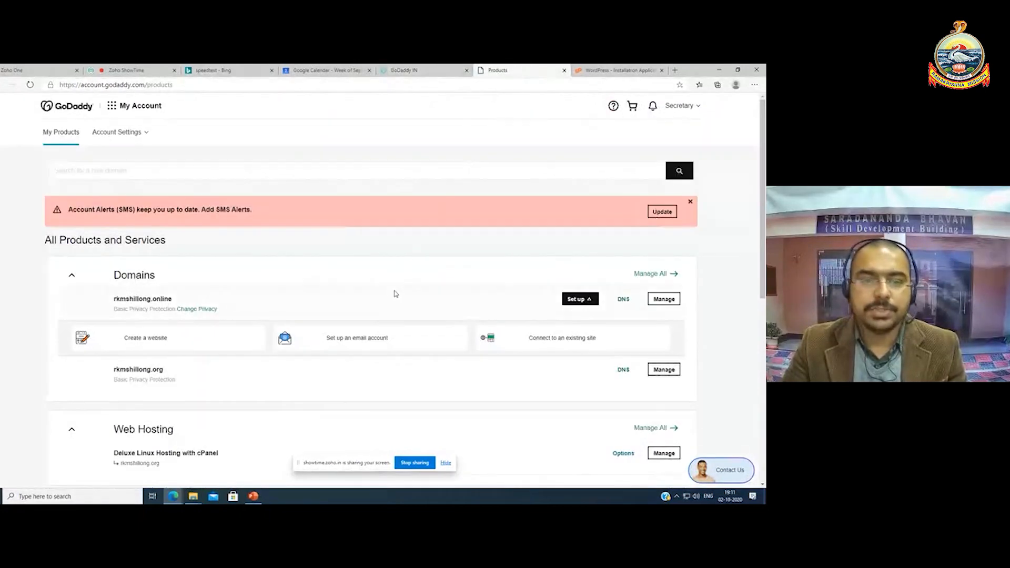
pyautogui.scroll(-3, 396, 294)
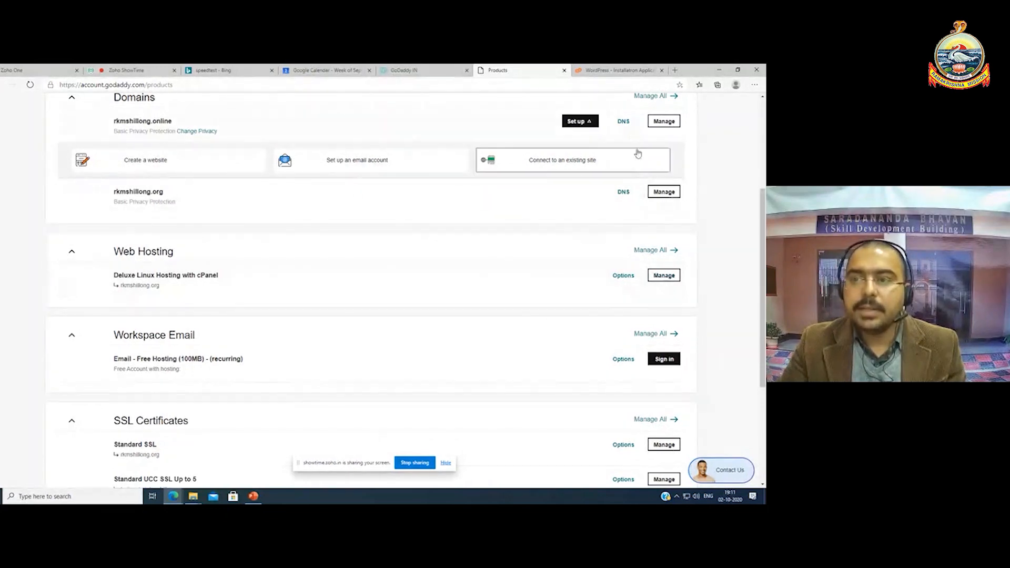
# Open the cPanel home page from Installatron and look through its Files, Databases, Domains, Metrics, Software, Security and Email tools
pyautogui.click(613, 71)
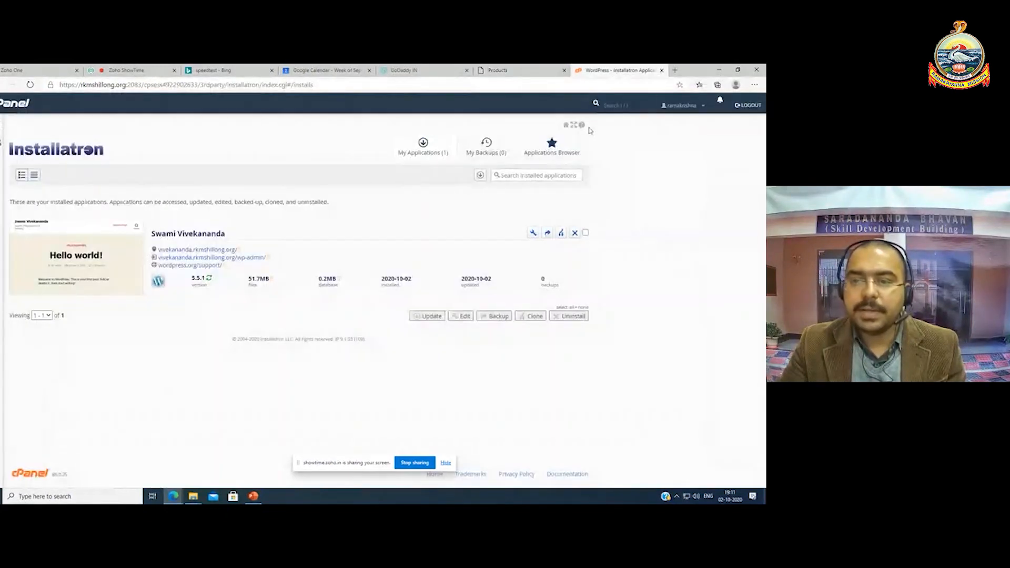
pyautogui.click(1, 127)
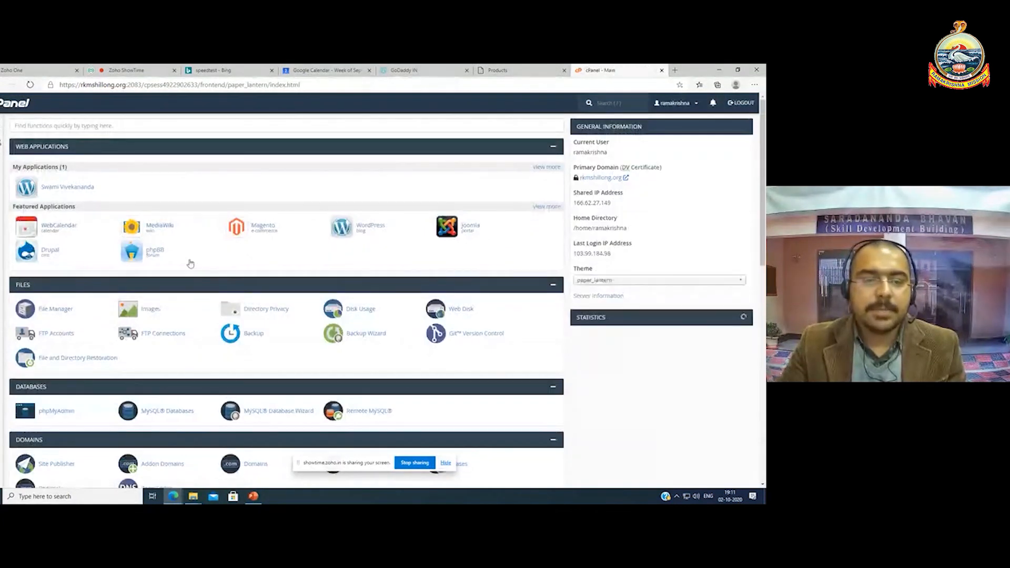
pyautogui.scroll(-2, 197, 263)
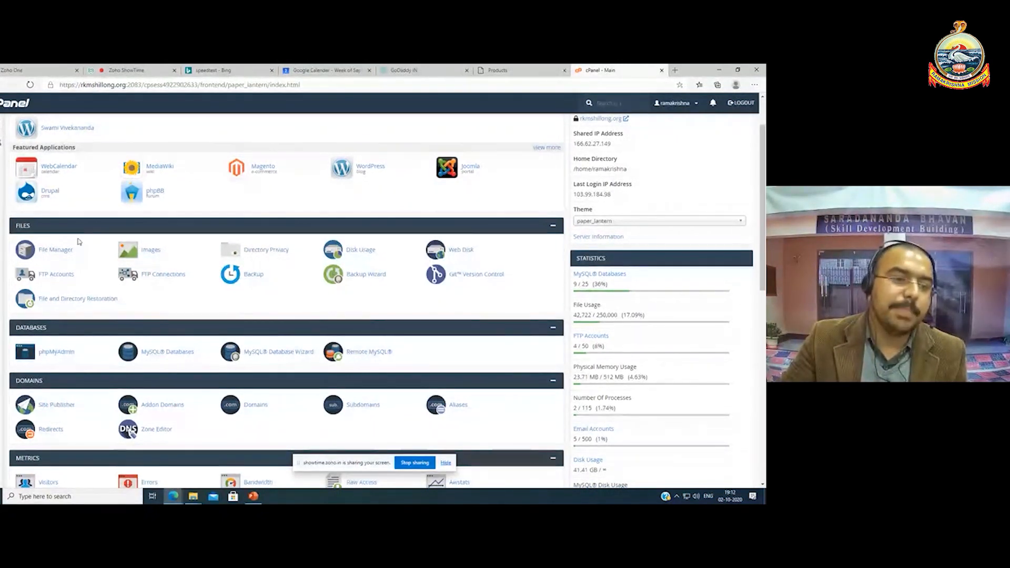
pyautogui.scroll(-1, 81, 305)
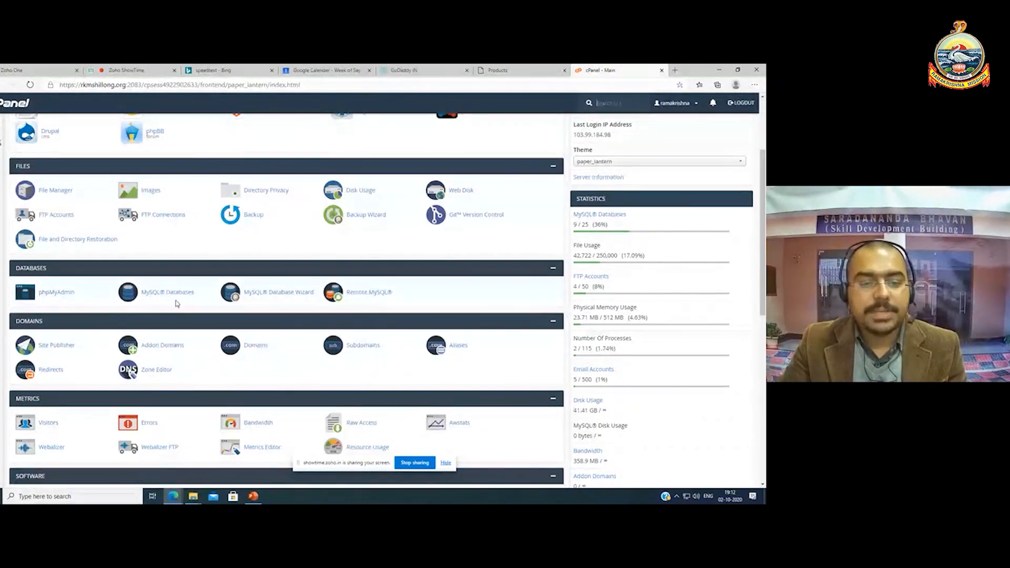
pyautogui.scroll(-3, 274, 303)
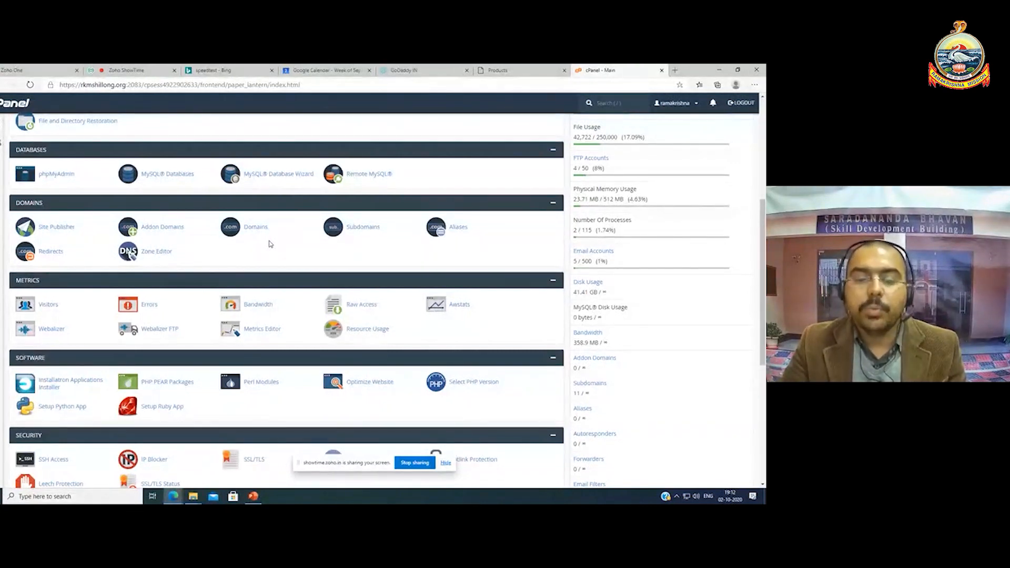
pyautogui.scroll(-2, 211, 273)
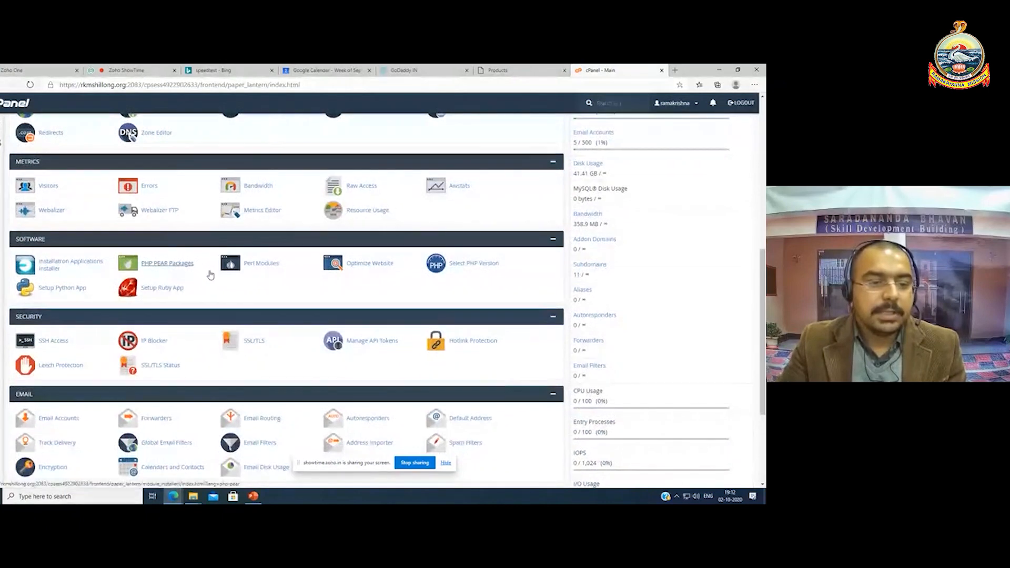
pyautogui.scroll(-1, 160, 289)
pyautogui.scroll(-2, 160, 298)
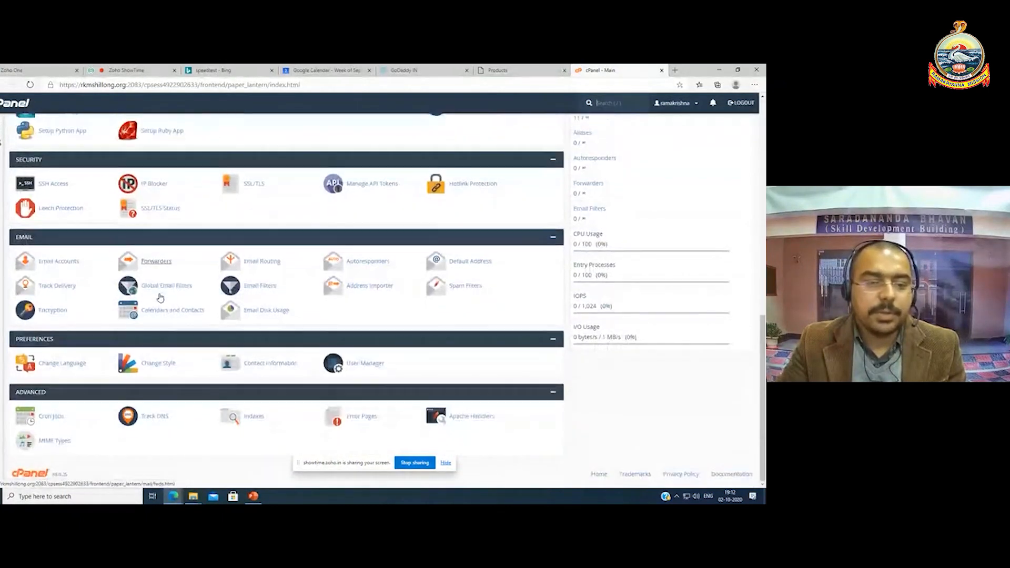
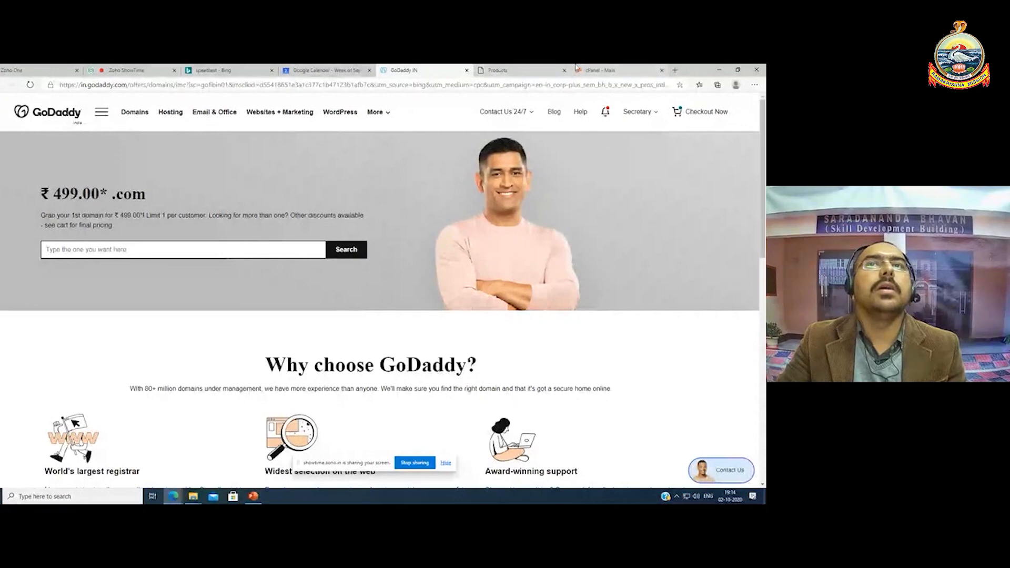
# Return to the cPanel home page and open the install form for the WordPress application in Installatron
pyautogui.click(618, 70)
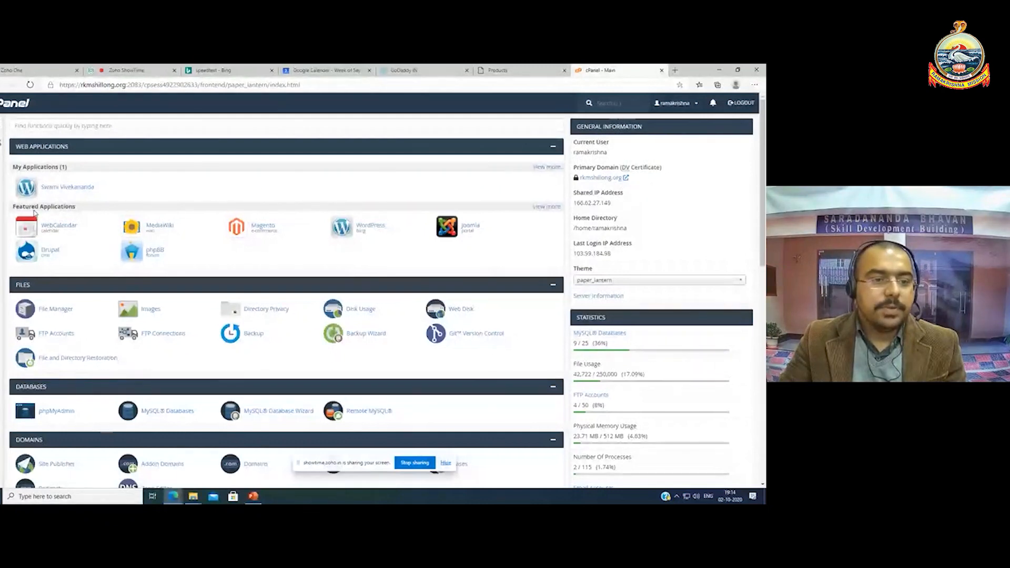
pyautogui.click(365, 230)
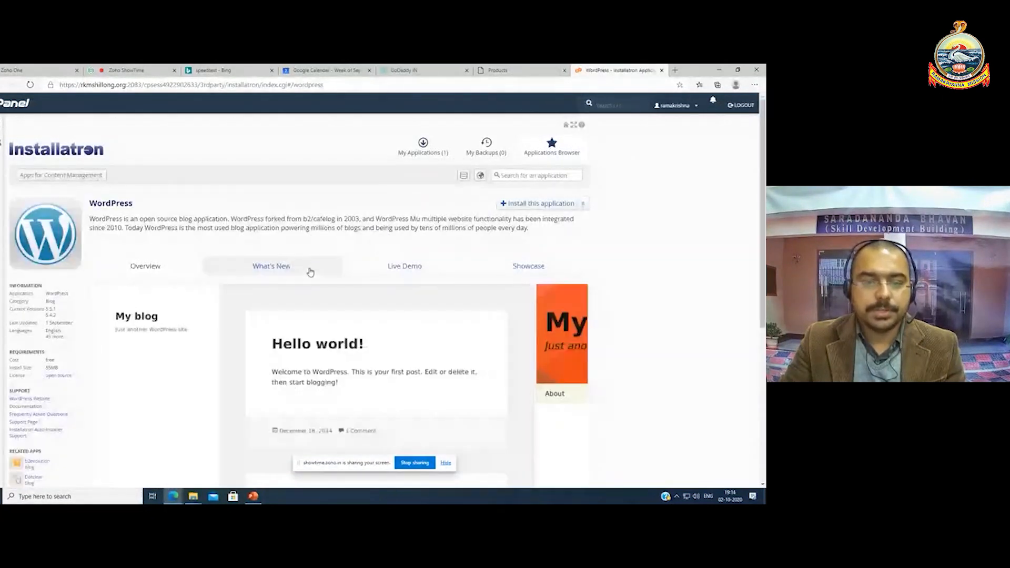
pyautogui.click(518, 209)
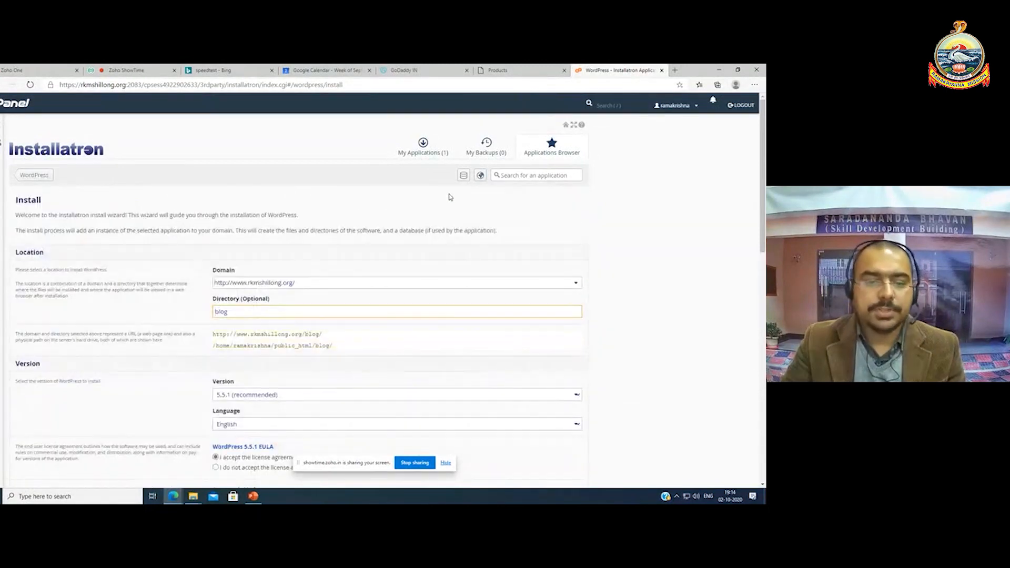
pyautogui.scroll(-2, 312, 297)
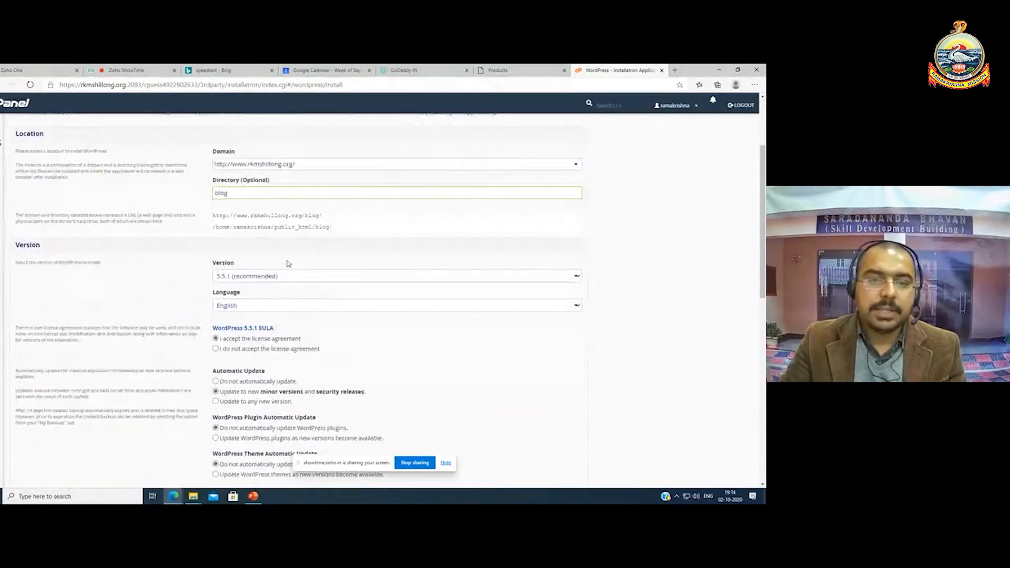
pyautogui.click(295, 165)
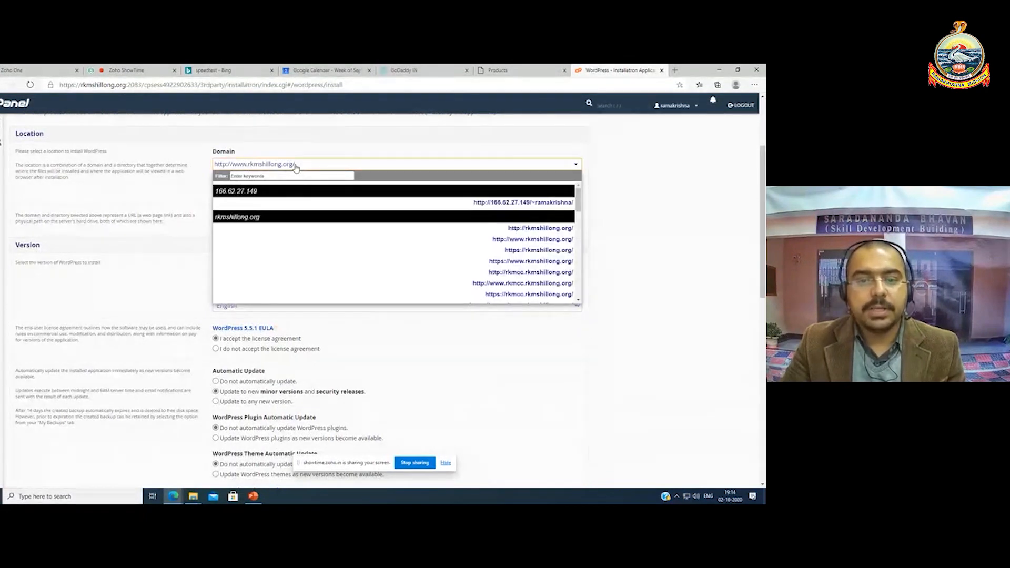
pyautogui.scroll(-3, 337, 268)
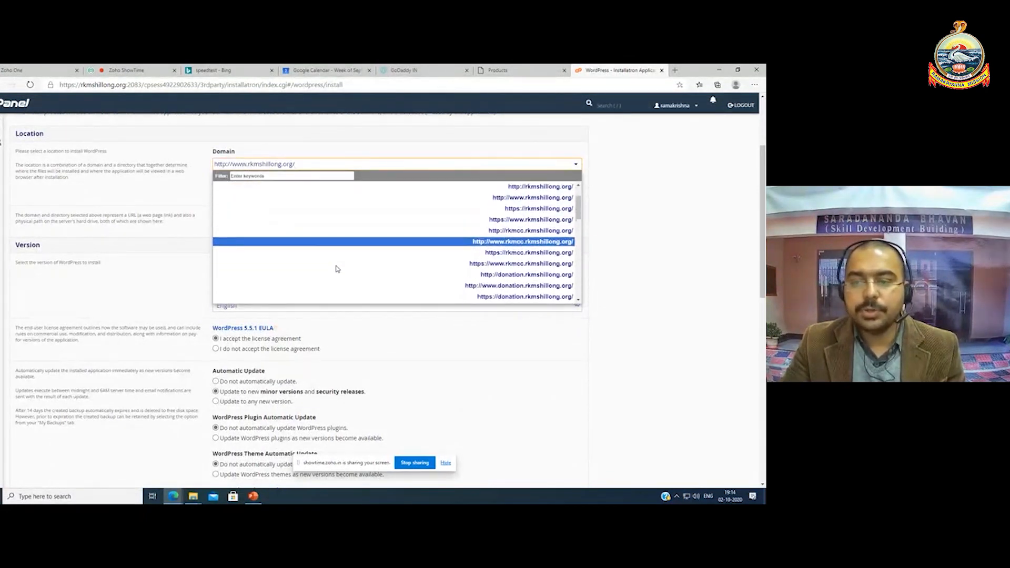
pyautogui.scroll(-1, 337, 269)
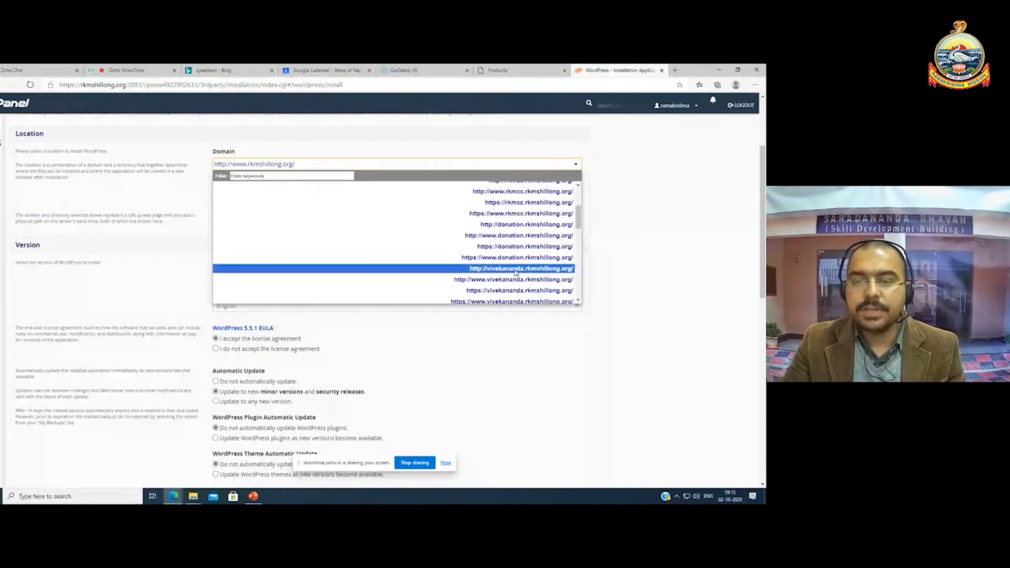
pyautogui.click(545, 269)
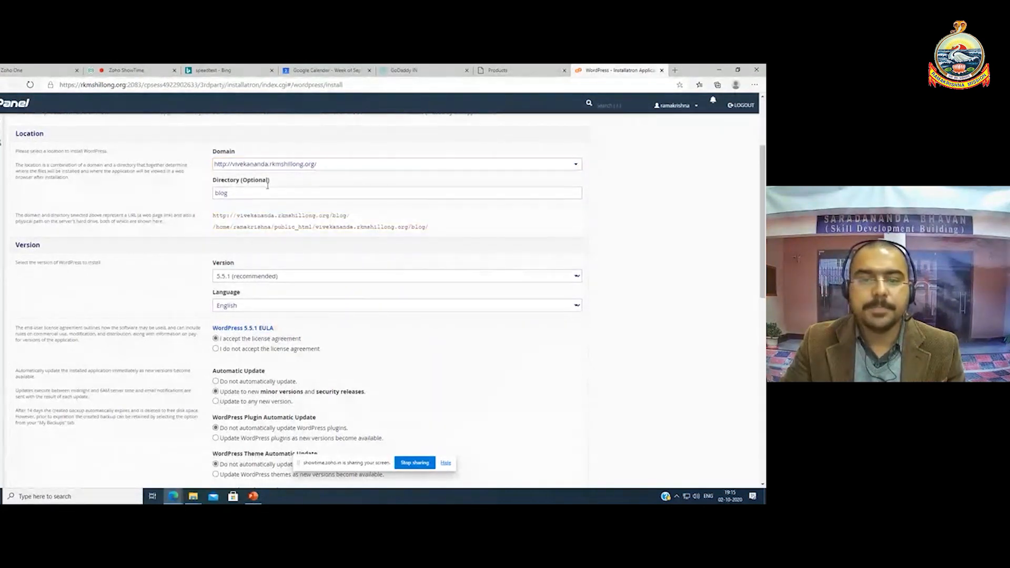
pyautogui.doubleClick(230, 193)
pyautogui.press('BackSpace')
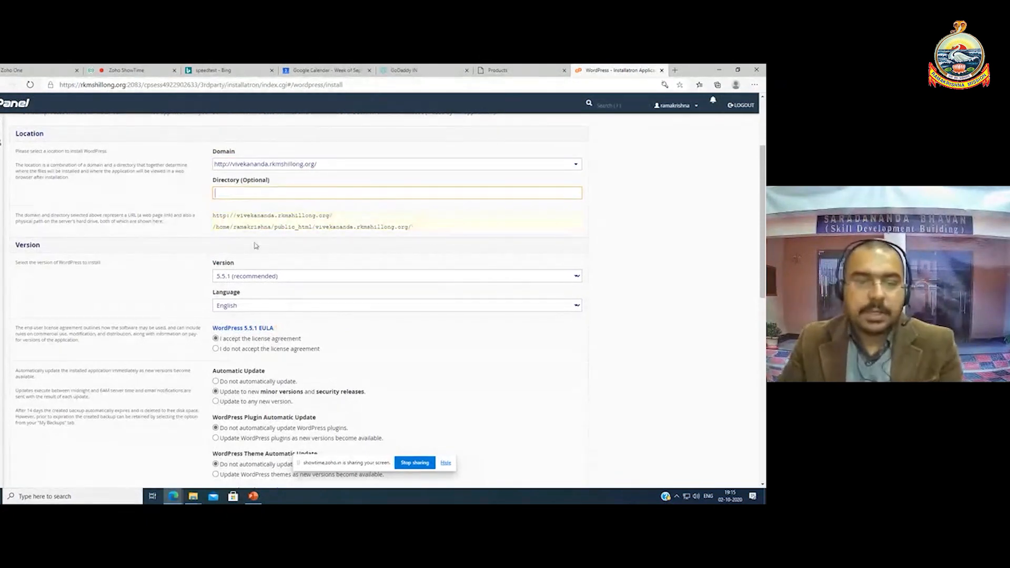
# Review the WordPress version choices, language, license agreement, automatic update and update backup options in the install form
pyautogui.scroll(-1, 242, 284)
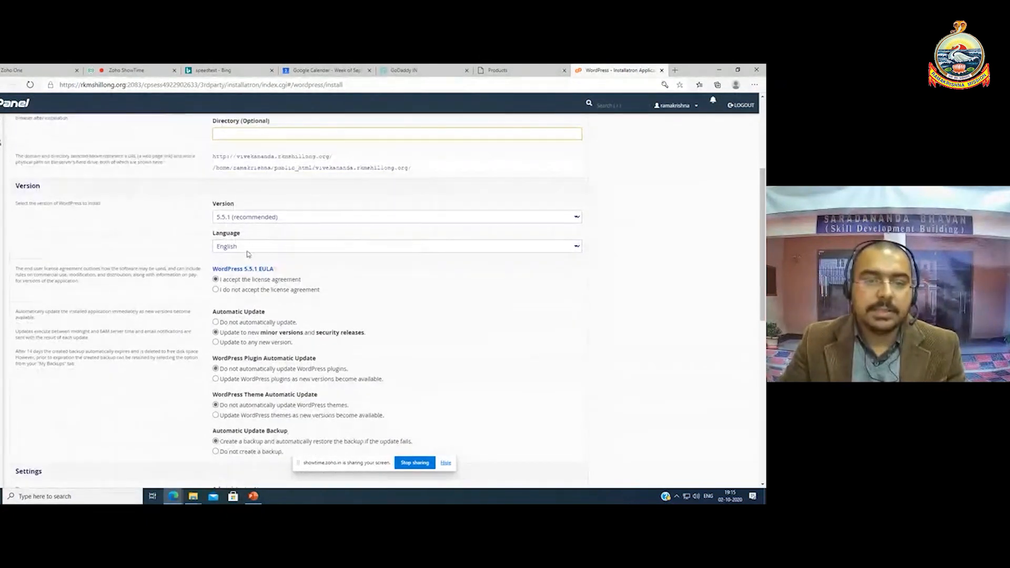
pyautogui.click(245, 220)
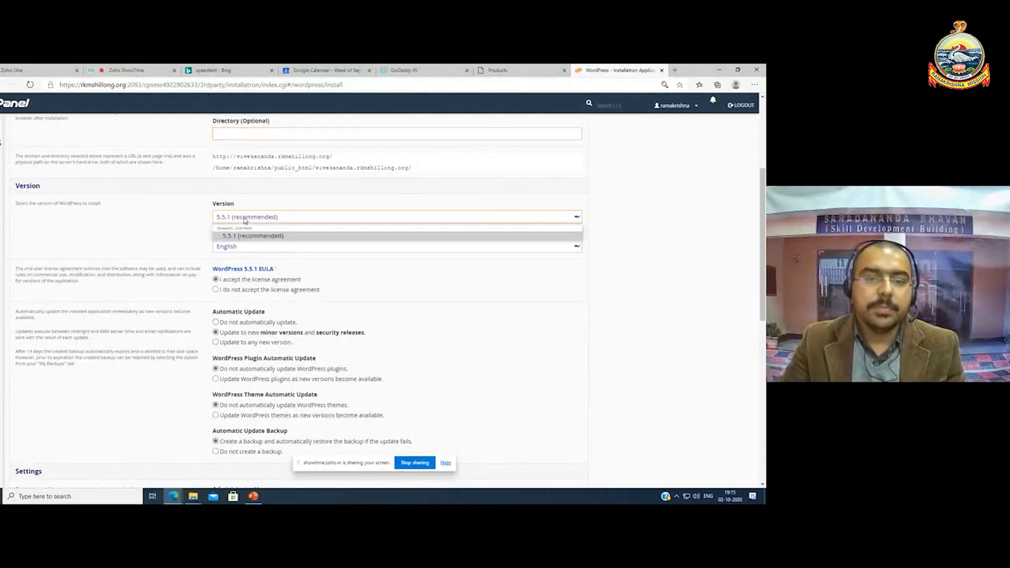
pyautogui.click(245, 220)
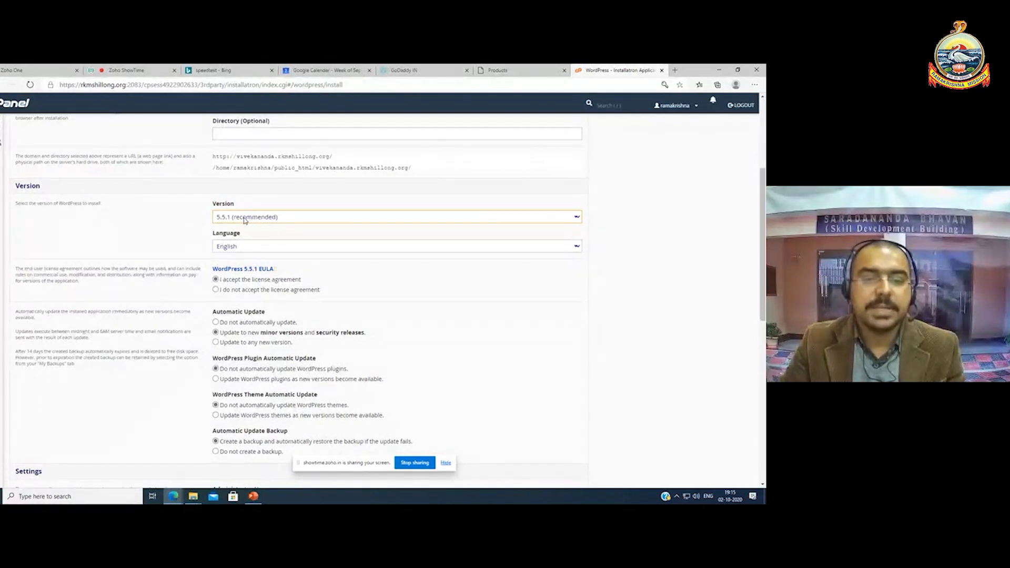
pyautogui.scroll(-1, 274, 272)
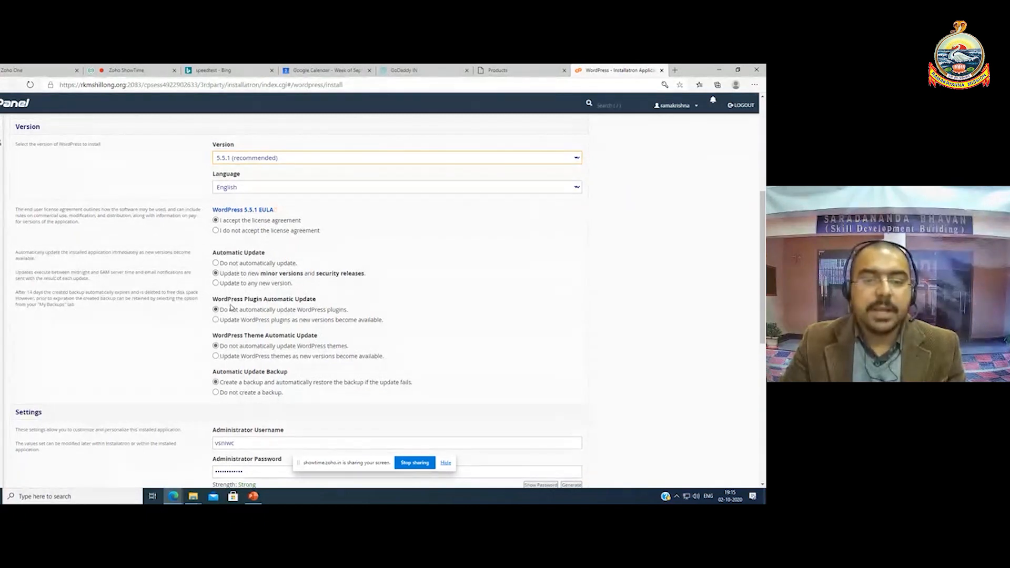
pyautogui.scroll(-1, 270, 301)
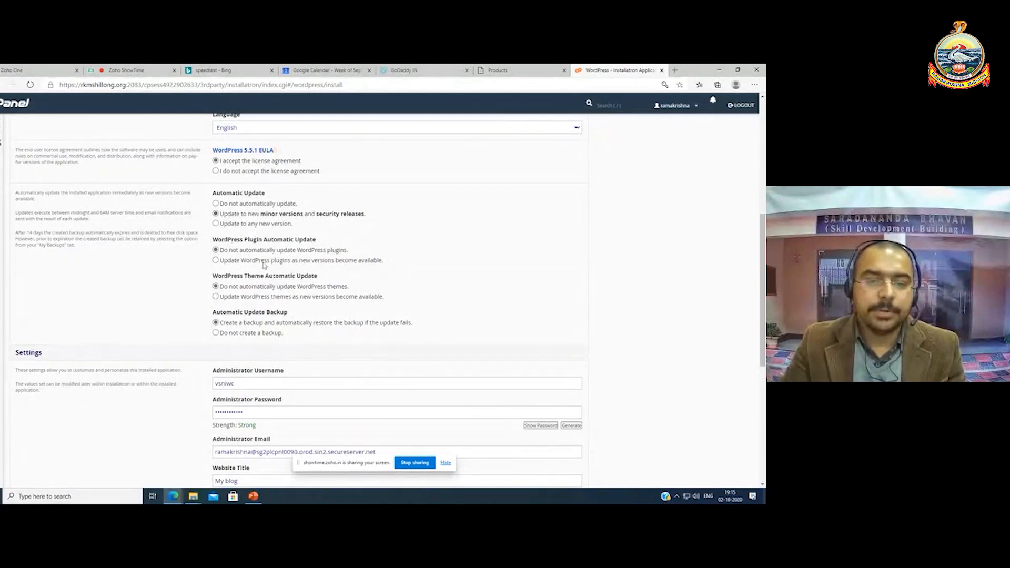
pyautogui.scroll(-1, 278, 289)
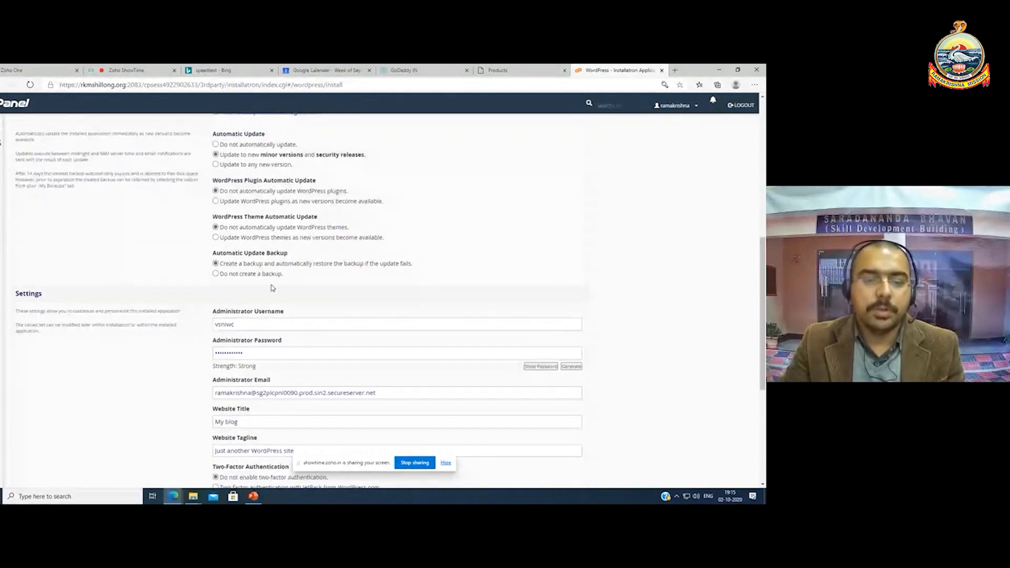
# Set the administrator username to rkmvcc and replace the administrator password with a new one
pyautogui.scroll(-1, 241, 314)
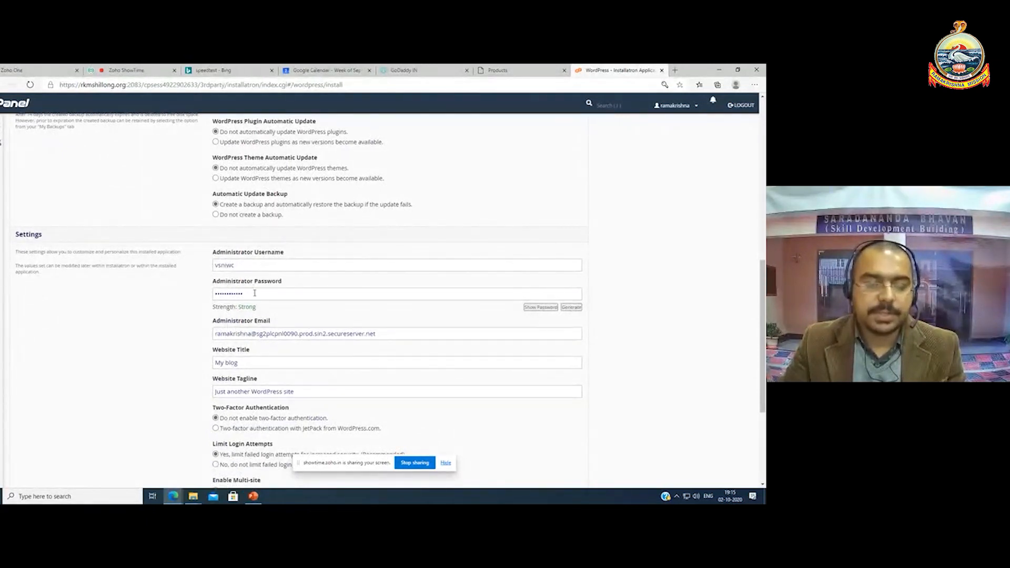
pyautogui.moveTo(243, 266); pyautogui.dragTo(208, 267)
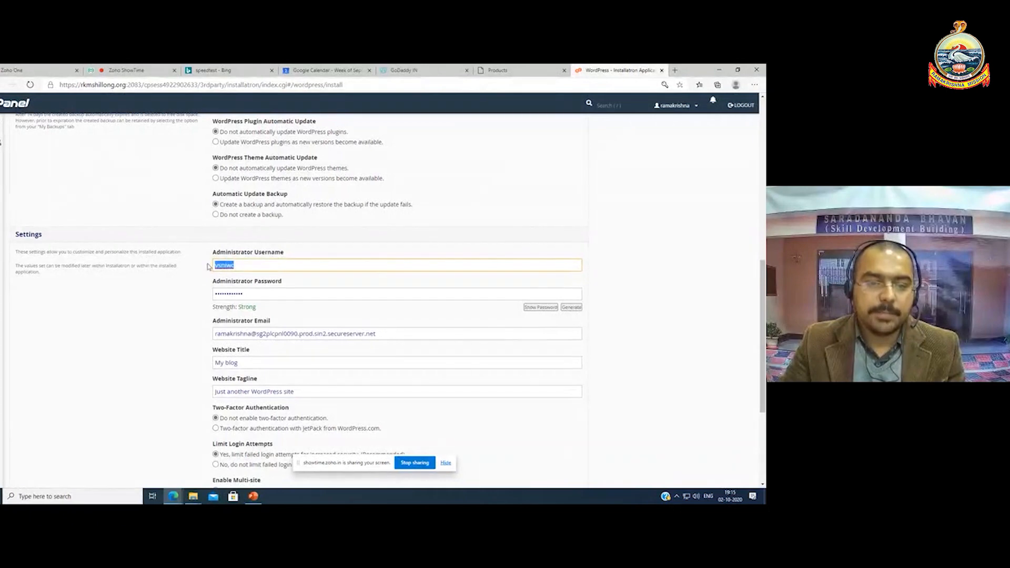
pyautogui.write('rkmvcc')
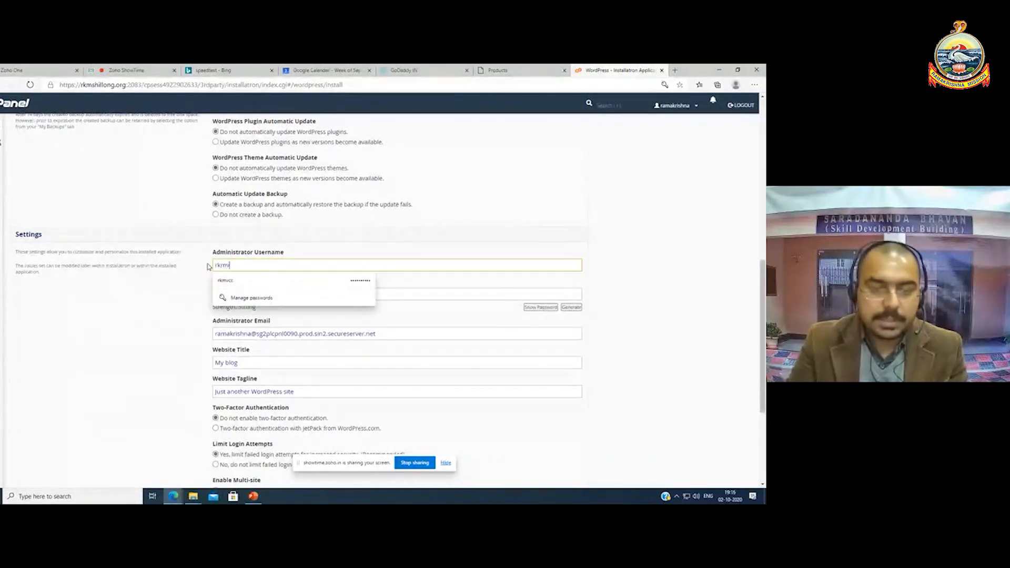
pyautogui.click(194, 289)
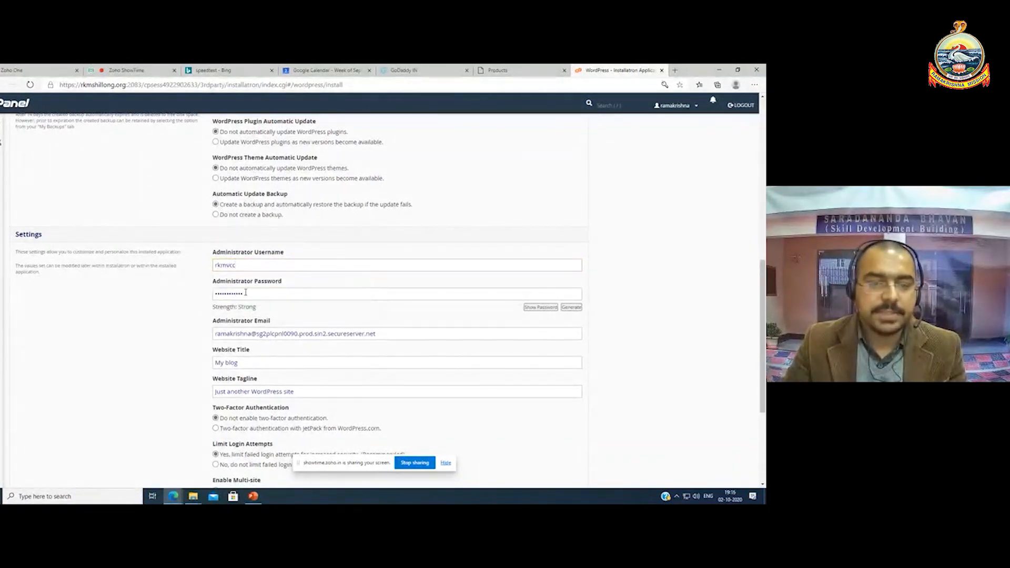
pyautogui.moveTo(245, 293); pyautogui.dragTo(214, 296)
pyautogui.press('BackSpace')
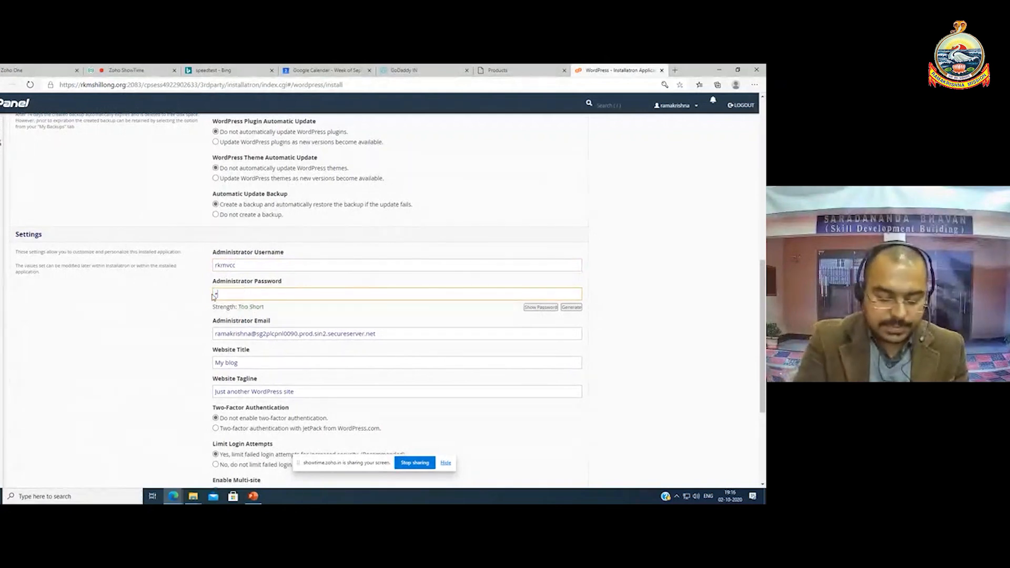
pyautogui.write('••••••••')
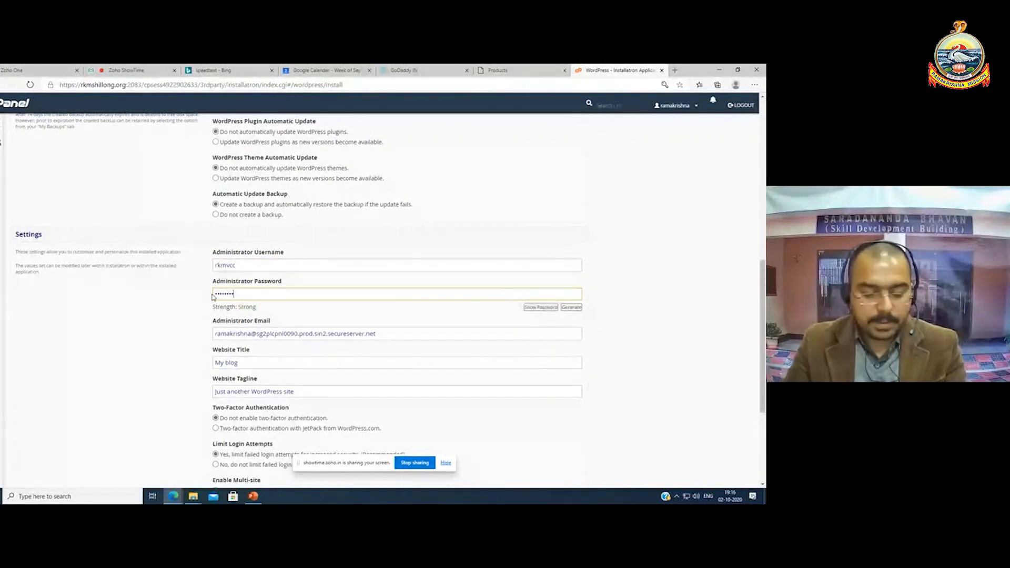
# Review the website title, tagline, two-factor, login limit, multi-site and advanced settings, and recheck the whole install form
pyautogui.scroll(-3, 200, 316)
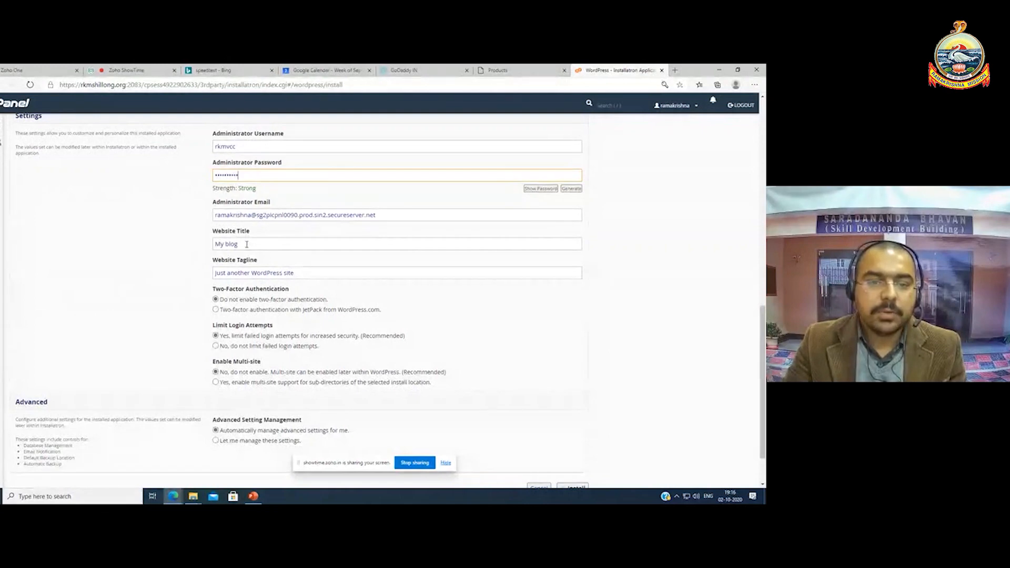
pyautogui.moveTo(243, 244); pyautogui.dragTo(213, 244)
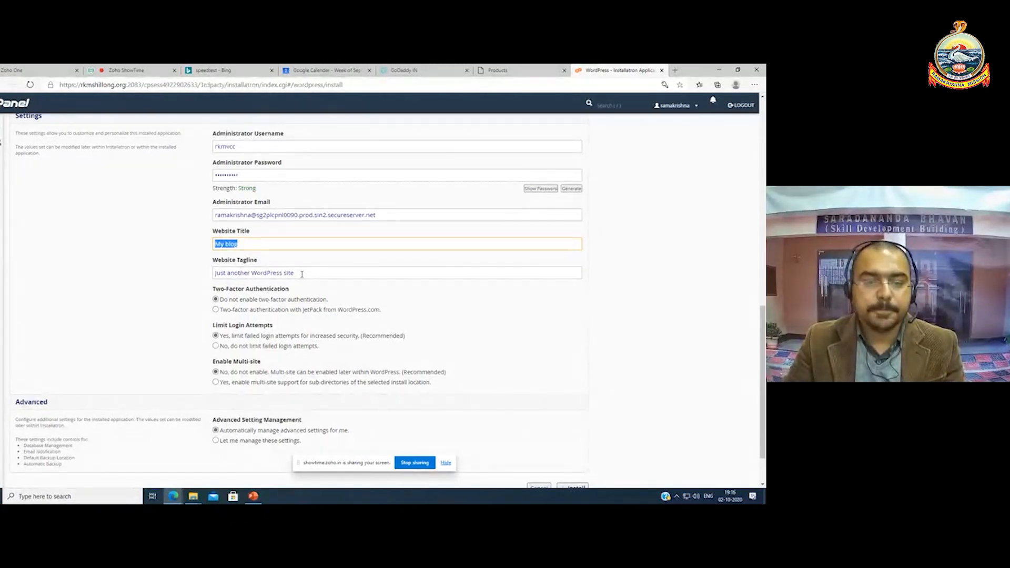
pyautogui.scroll(-1, 302, 274)
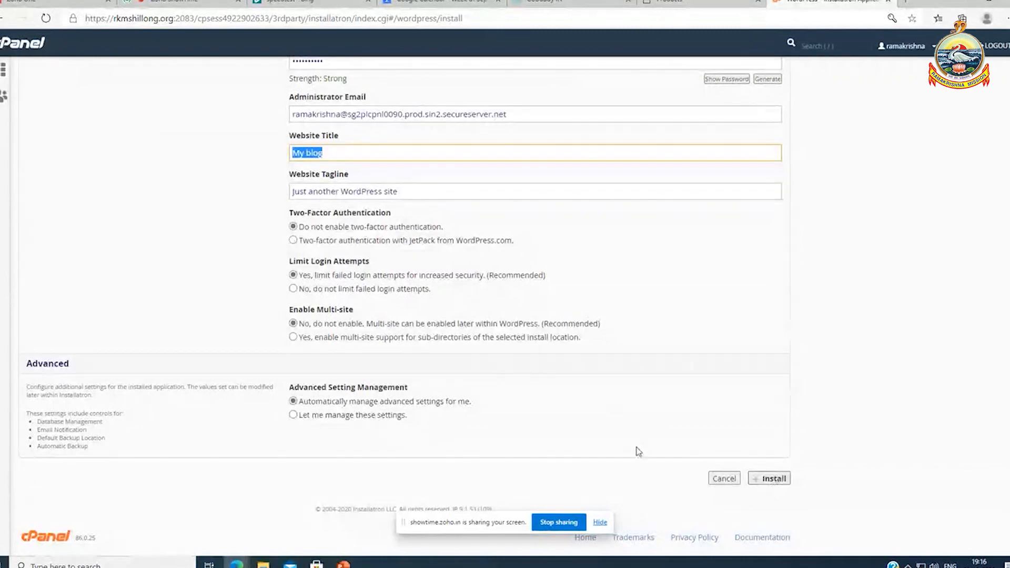
pyautogui.scroll(3, 635, 451)
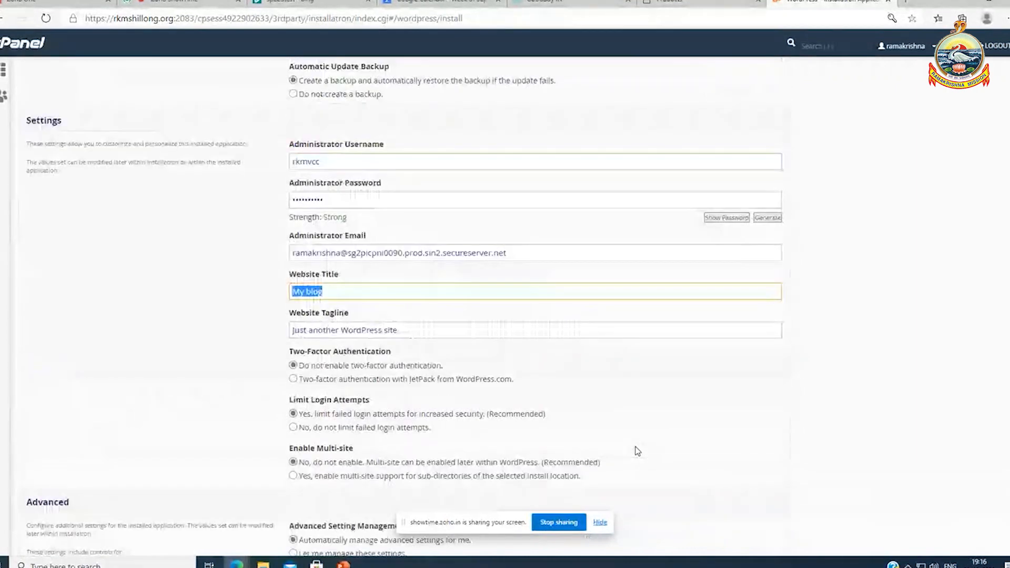
pyautogui.scroll(4, 632, 448)
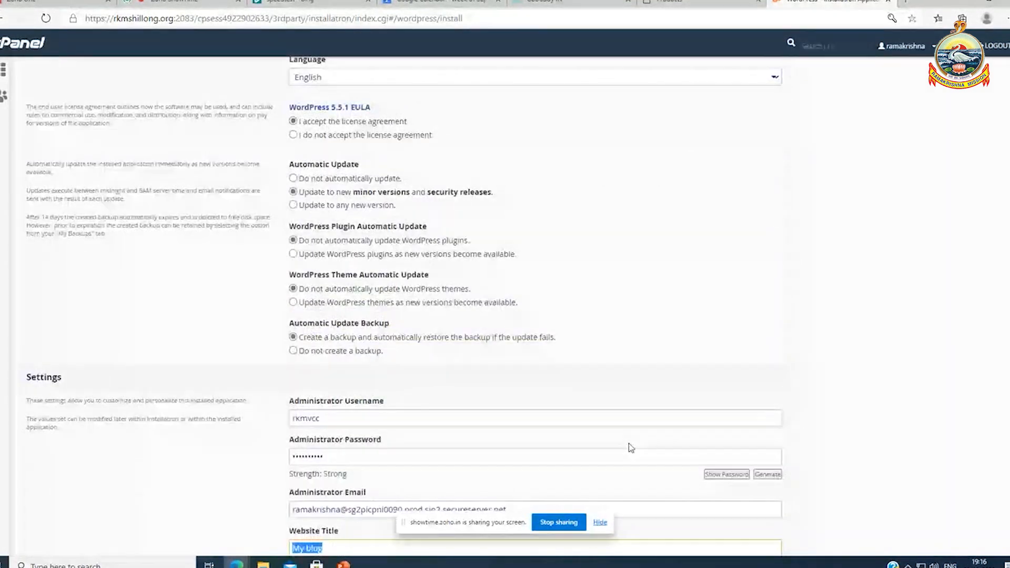
pyautogui.scroll(7, 632, 448)
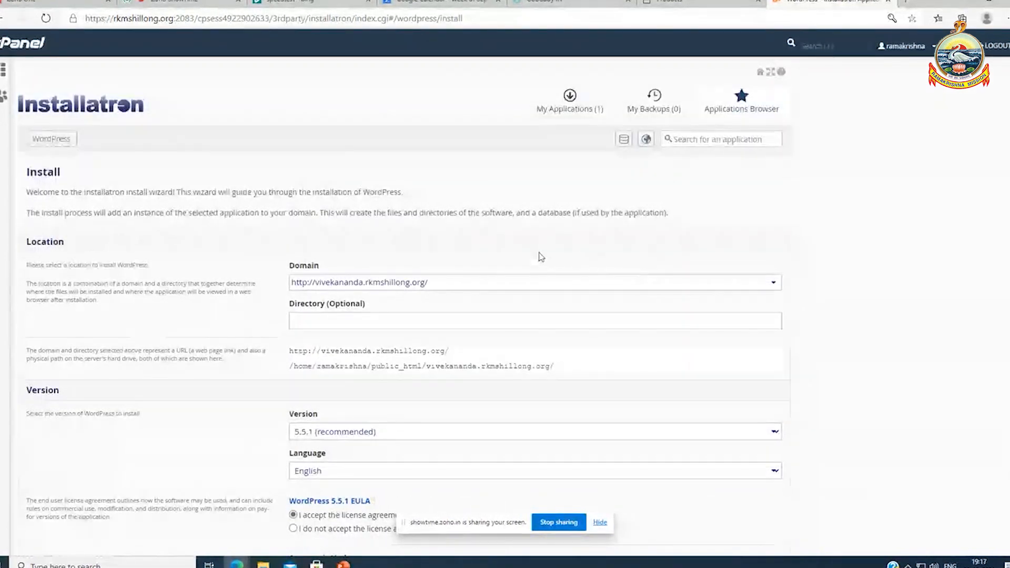
# From the installed applications, open the vivekananda.rkmshillong.org site in a new tab and look through its home page
pyautogui.click(566, 112)
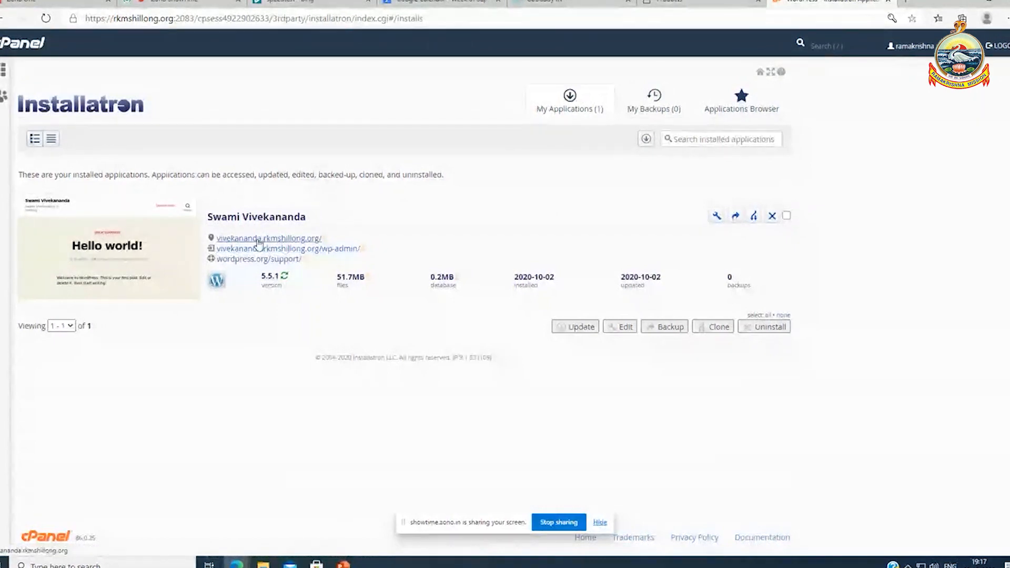
pyautogui.rightClick(310, 242)
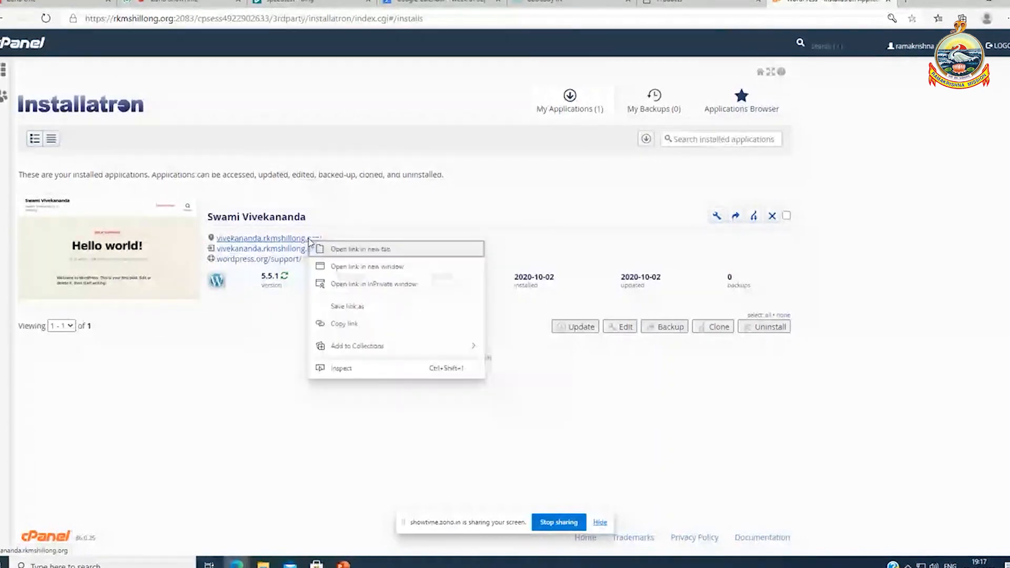
pyautogui.click(338, 251)
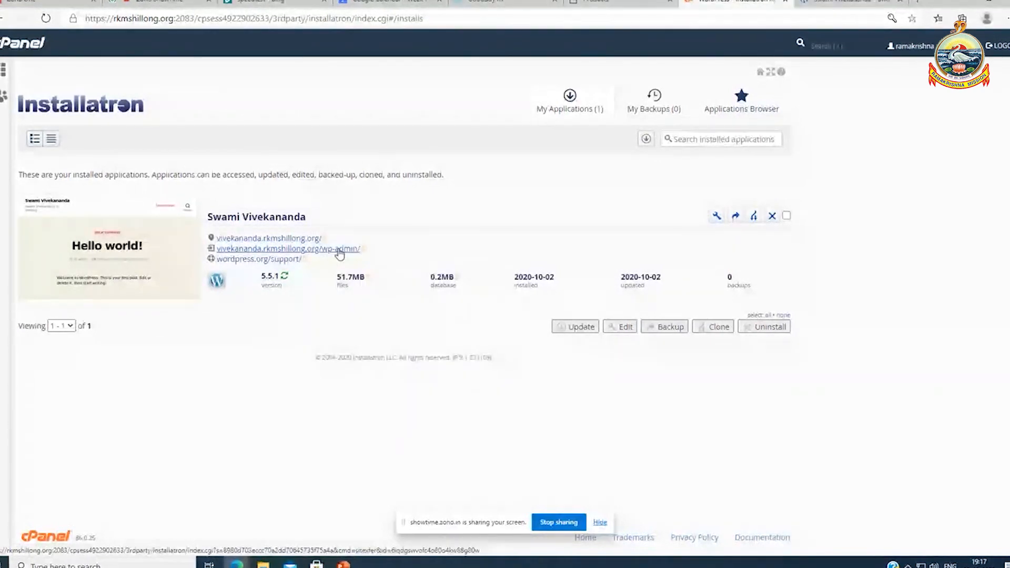
pyautogui.click(851, 2)
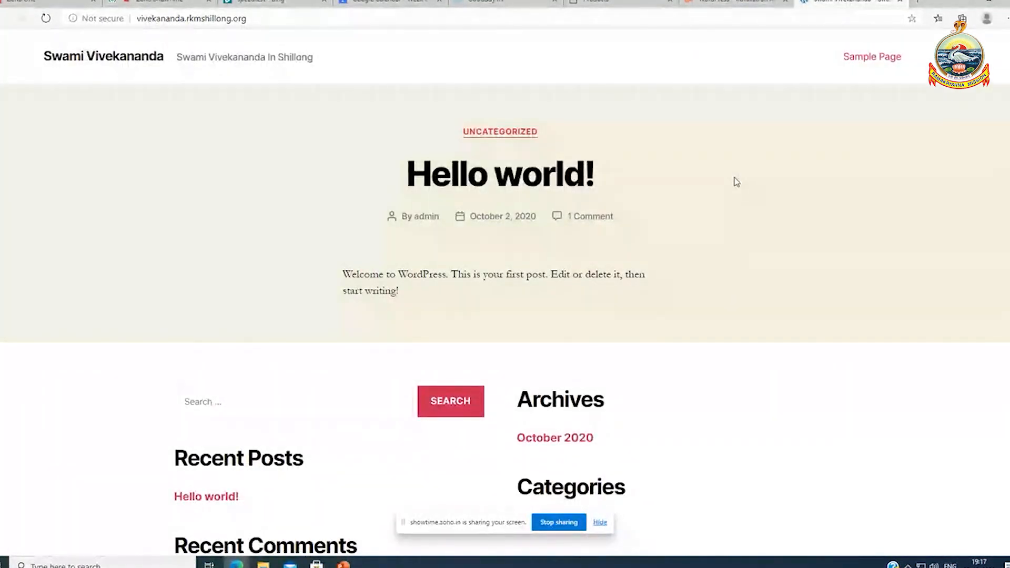
pyautogui.scroll(-4, 696, 249)
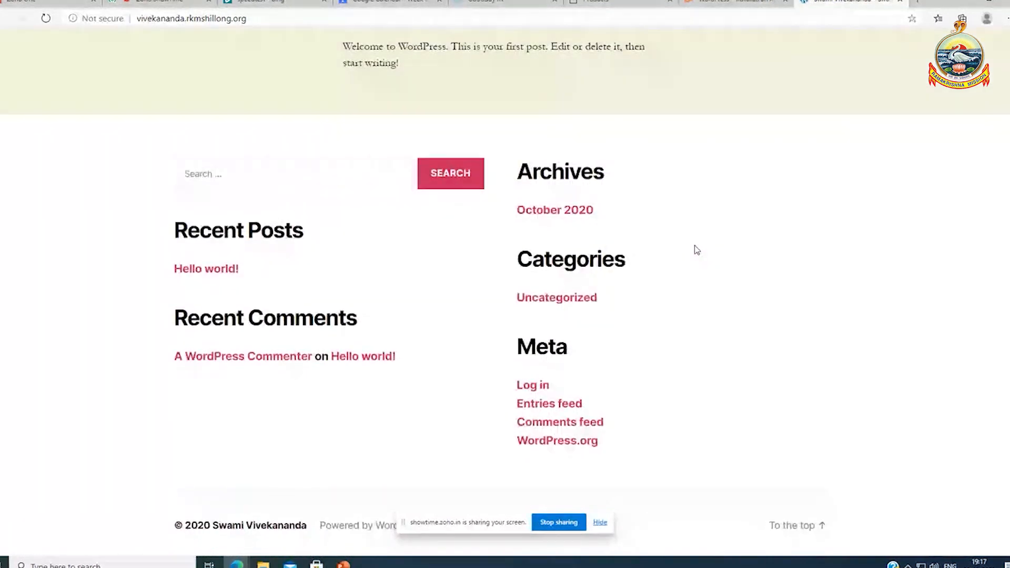
pyautogui.scroll(4, 697, 249)
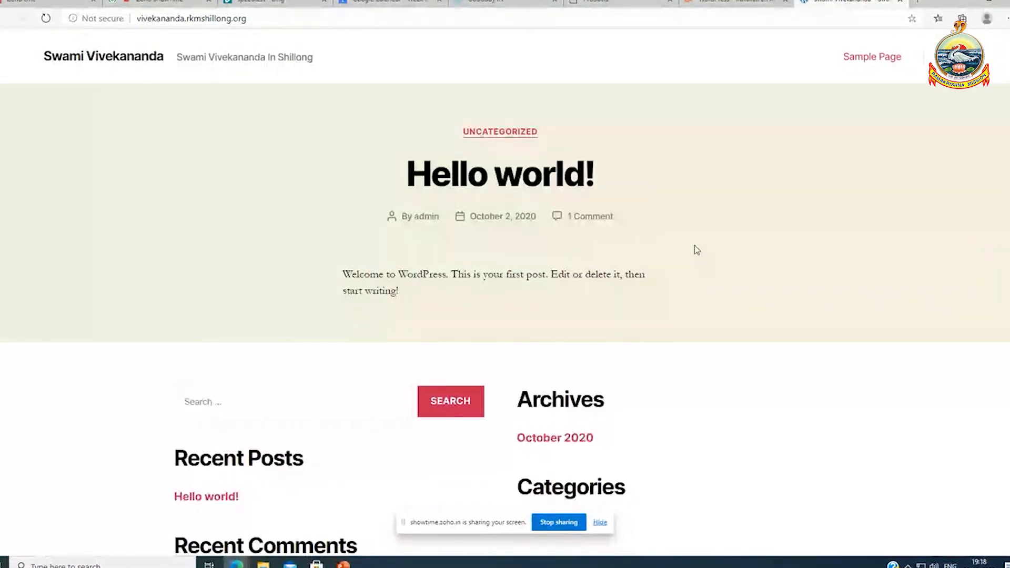
pyautogui.scroll(-4, 695, 249)
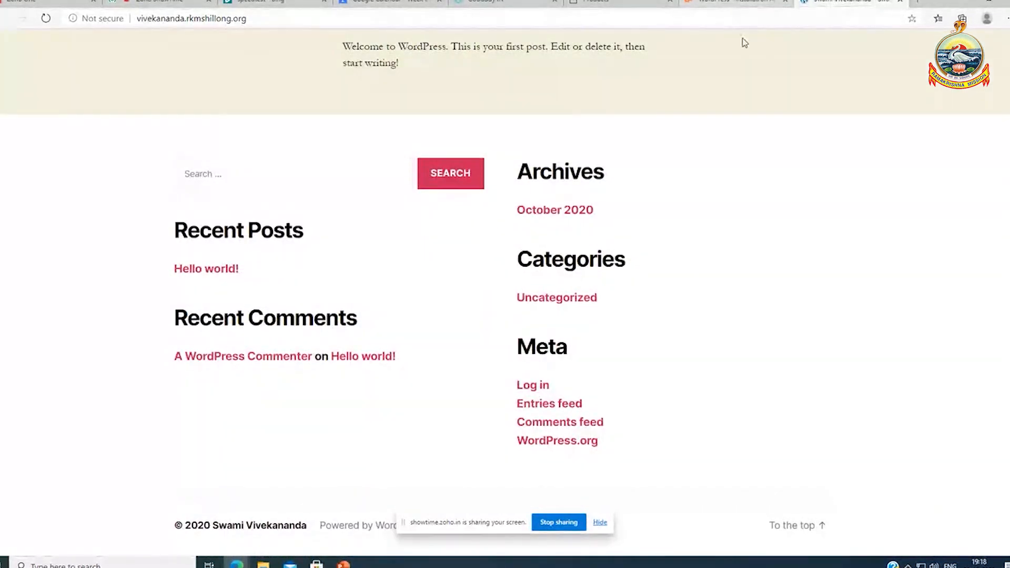
# Return to the Installatron applications list and open the vivekananda.rkmshillong.org/wp-admin/ link in a new tab
pyautogui.scroll(4, 733, 224)
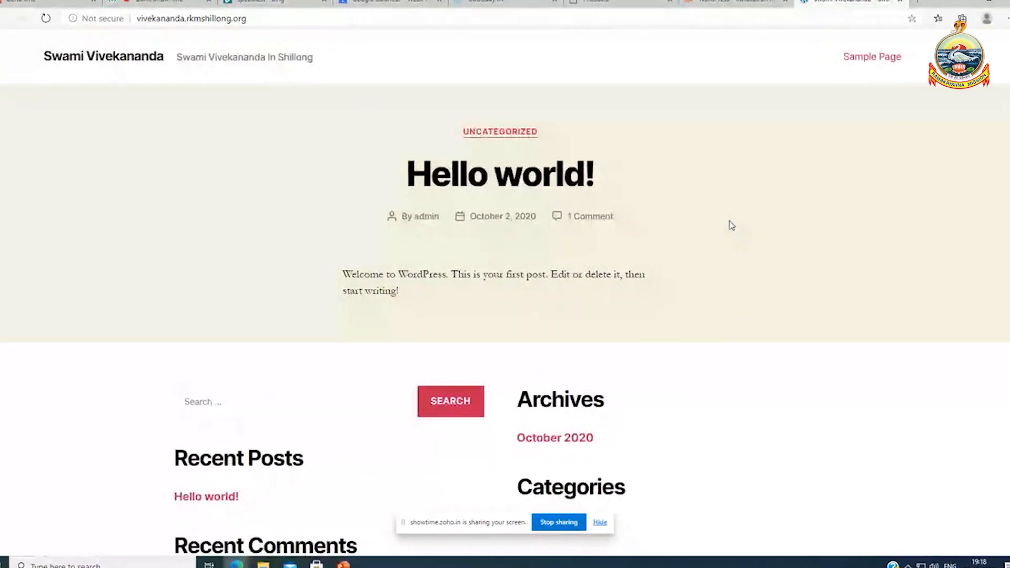
pyautogui.click(742, 3)
pyautogui.click(825, 5)
pyautogui.click(722, 7)
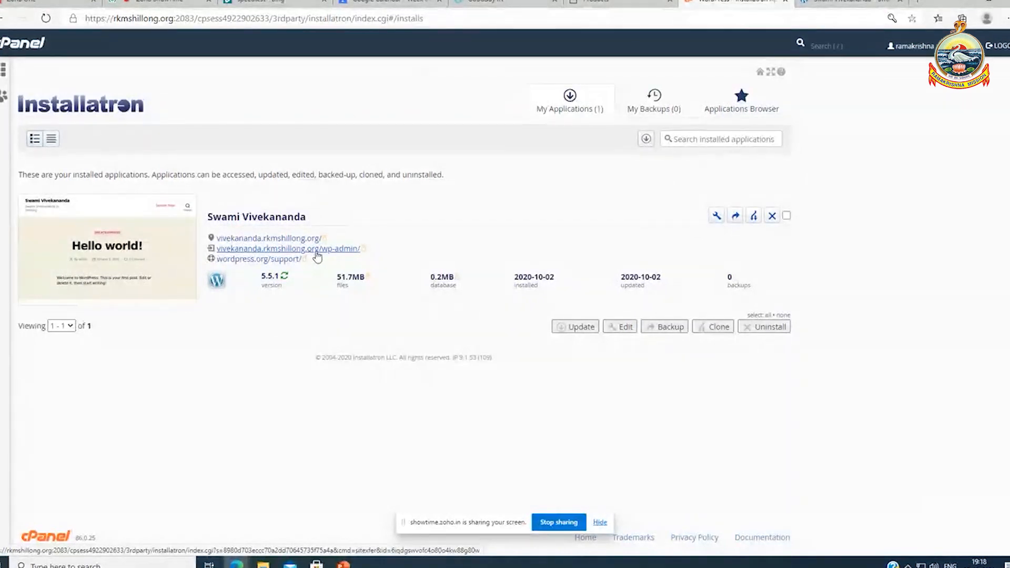
pyautogui.rightClick(322, 253)
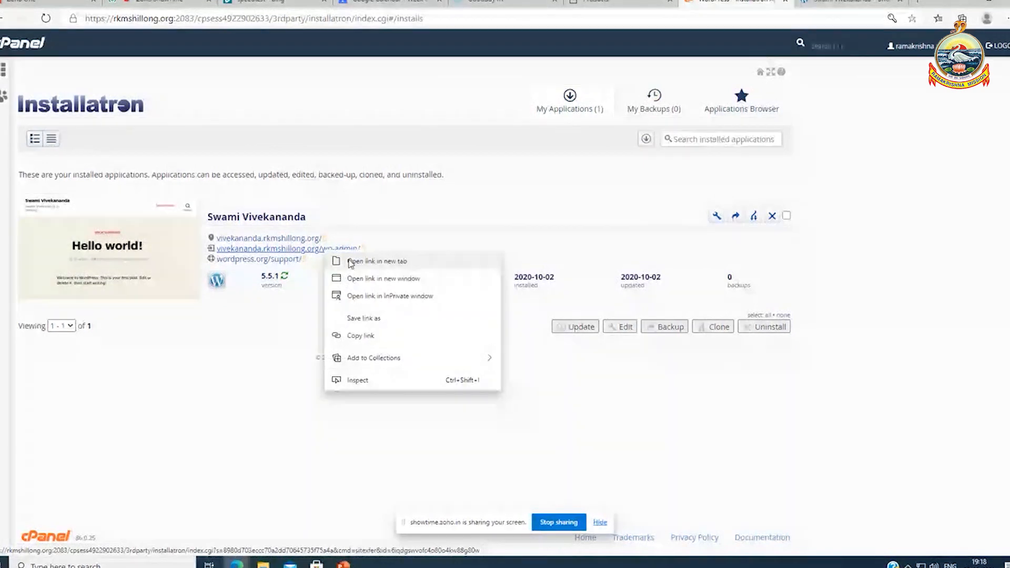
pyautogui.click(351, 261)
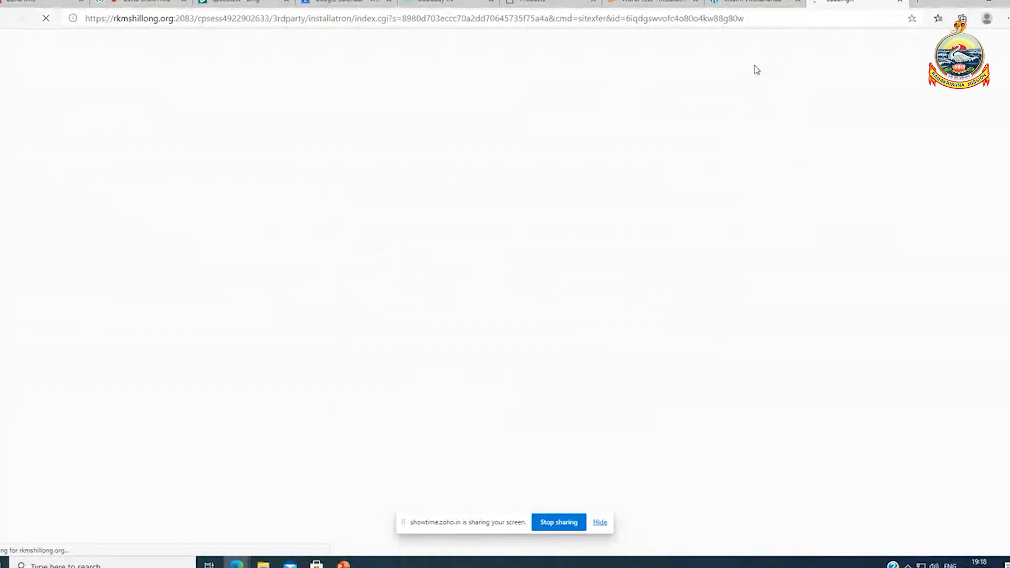
# Look through the public Swami Vivekananda home page again, from the header to the Archives, Categories and Meta sections
pyautogui.click(750, 3)
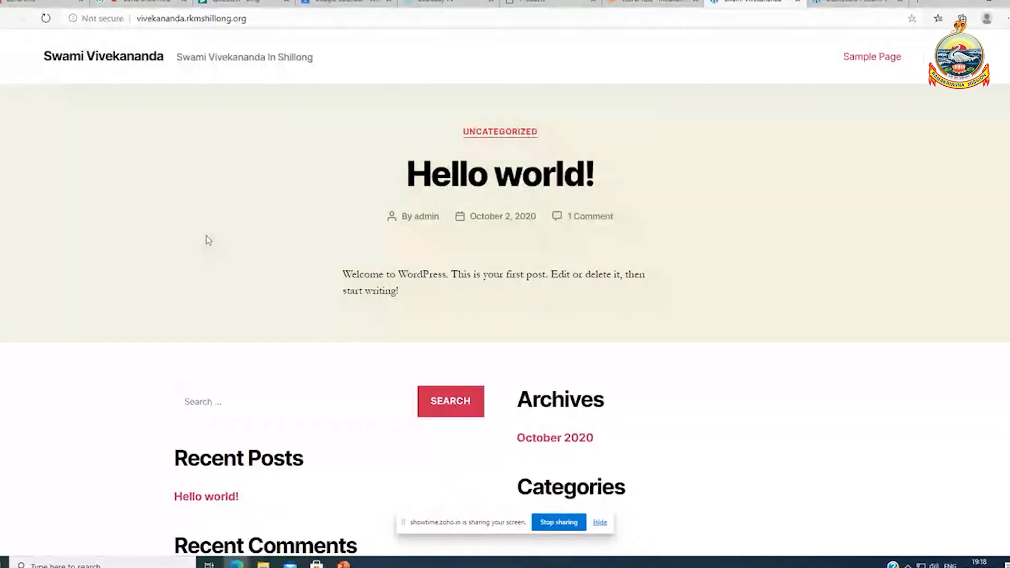
pyautogui.scroll(-4, 205, 236)
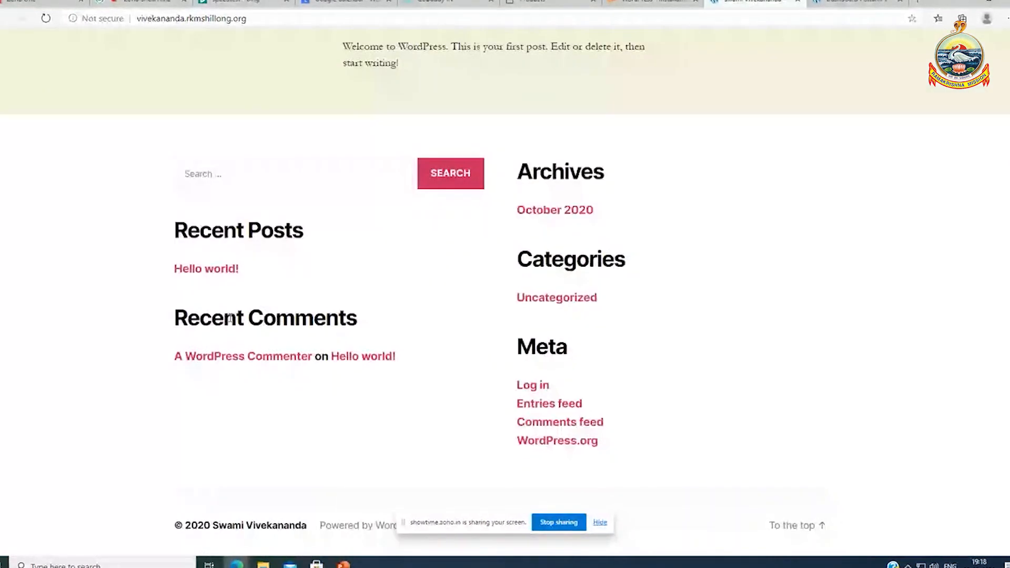
pyautogui.scroll(4, 230, 317)
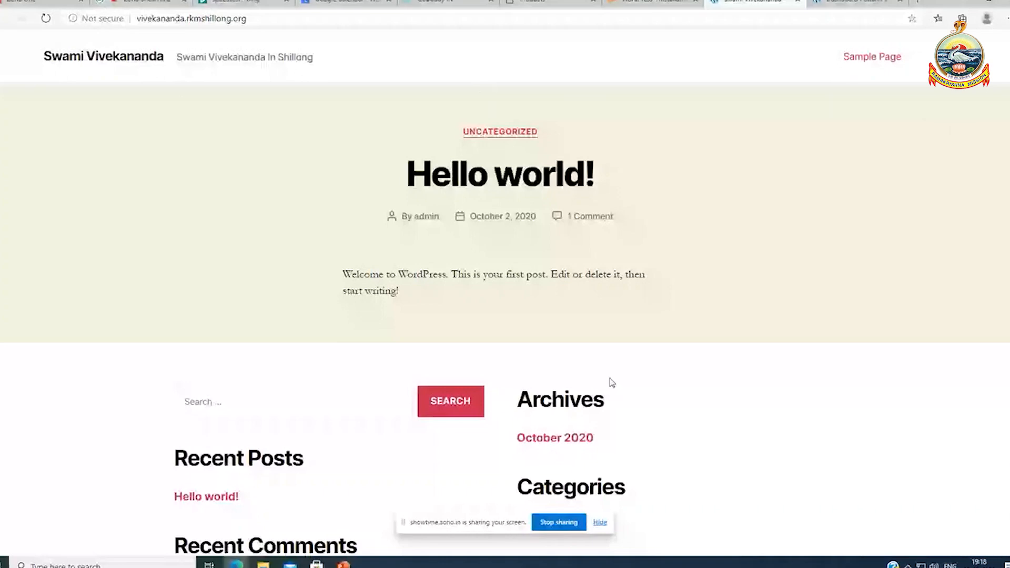
pyautogui.scroll(-4, 433, 313)
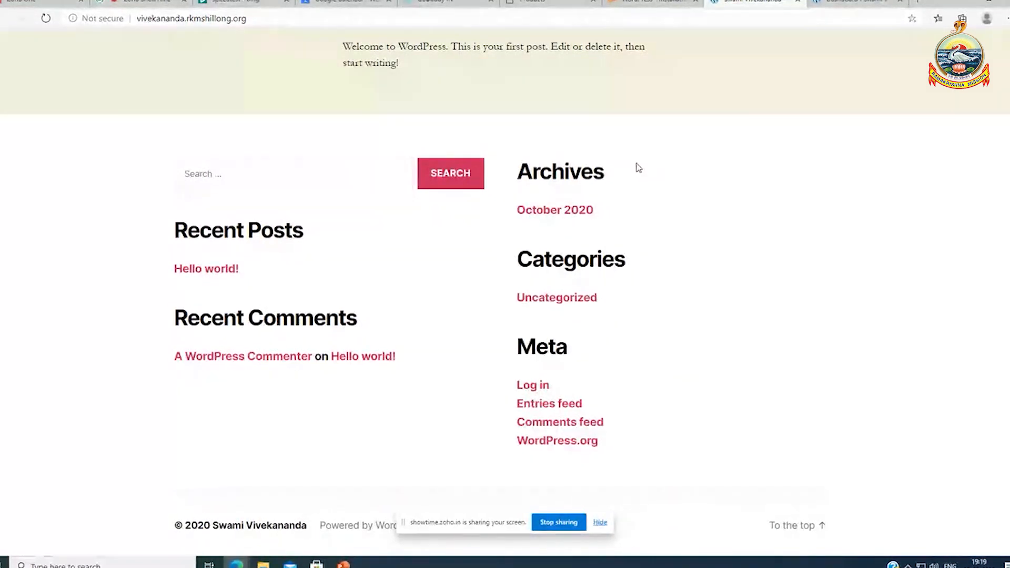
pyautogui.scroll(4, 562, 158)
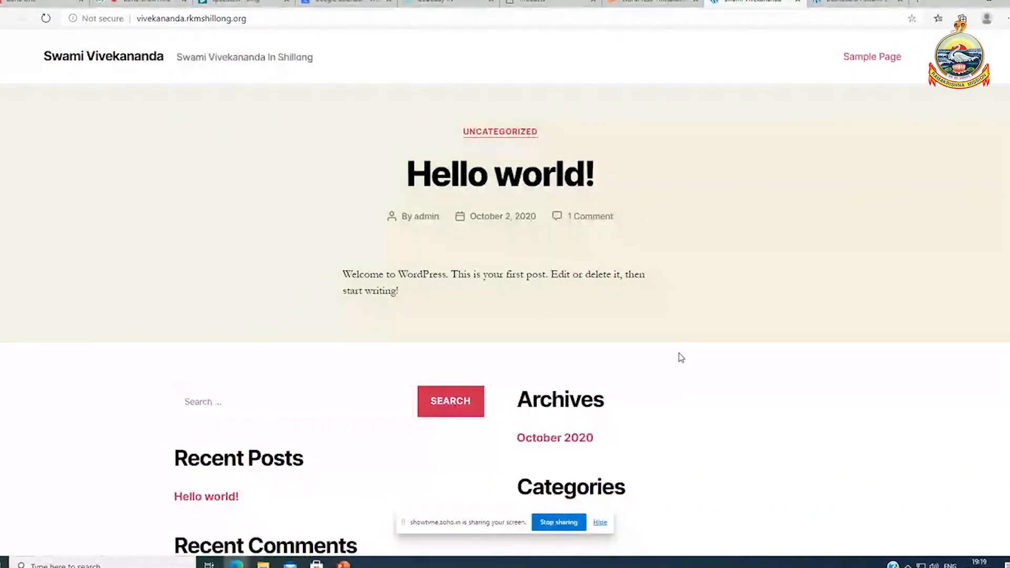
# Look over the WordPress admin dashboard and the Posts options, and open the Media Library
pyautogui.click(844, 4)
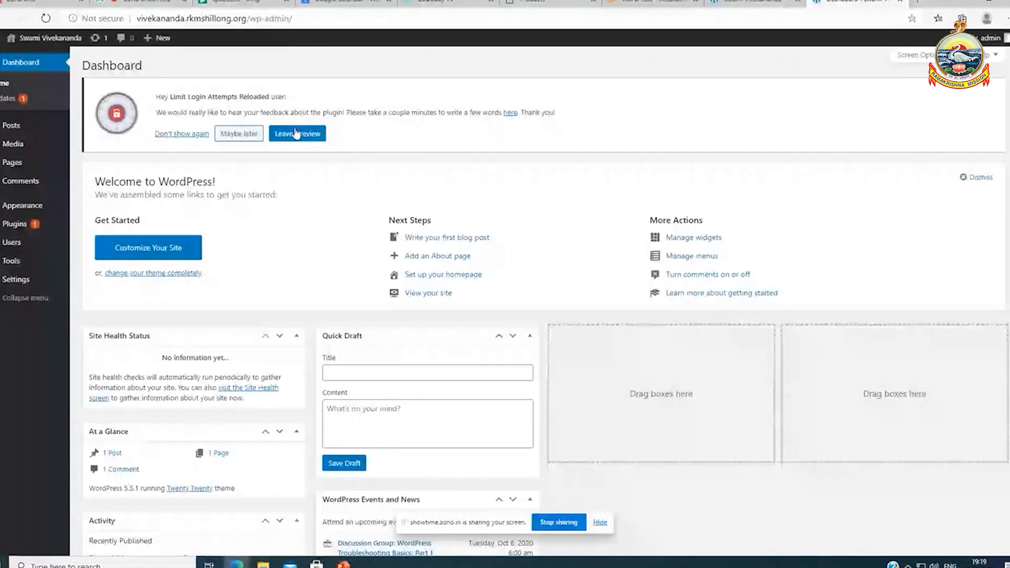
pyautogui.moveTo(27, 49)
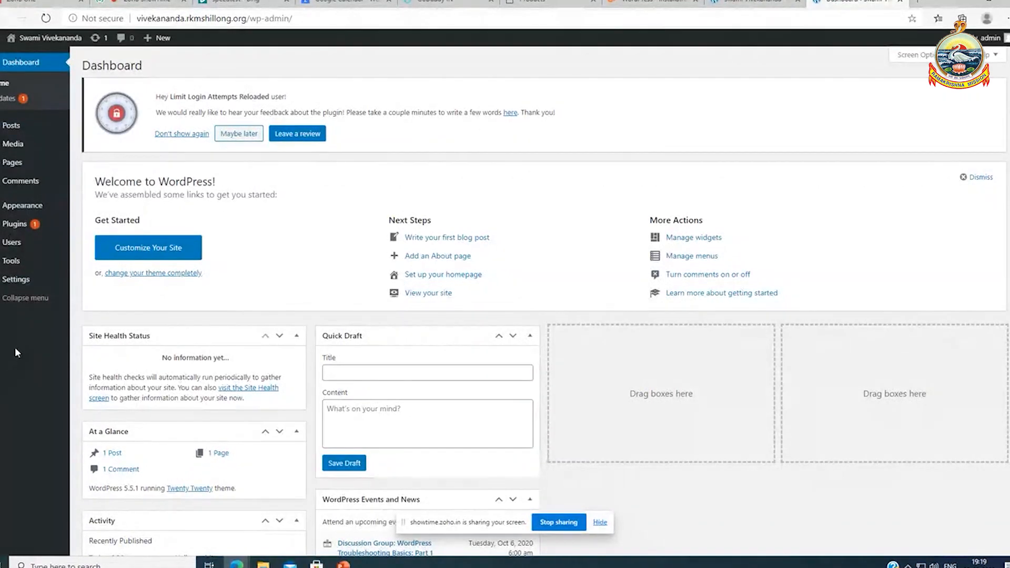
pyautogui.moveTo(33, 141)
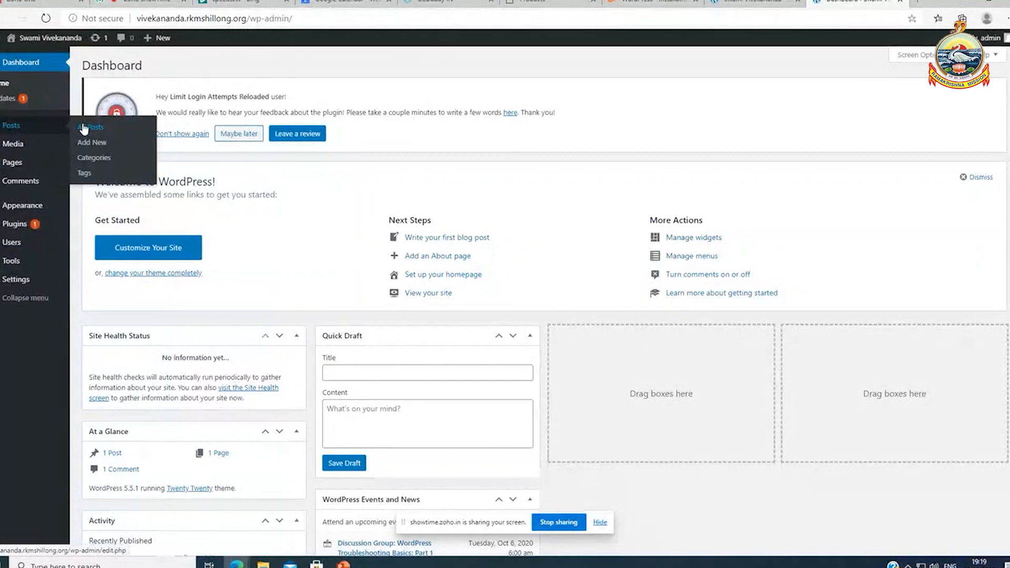
pyautogui.click(17, 145)
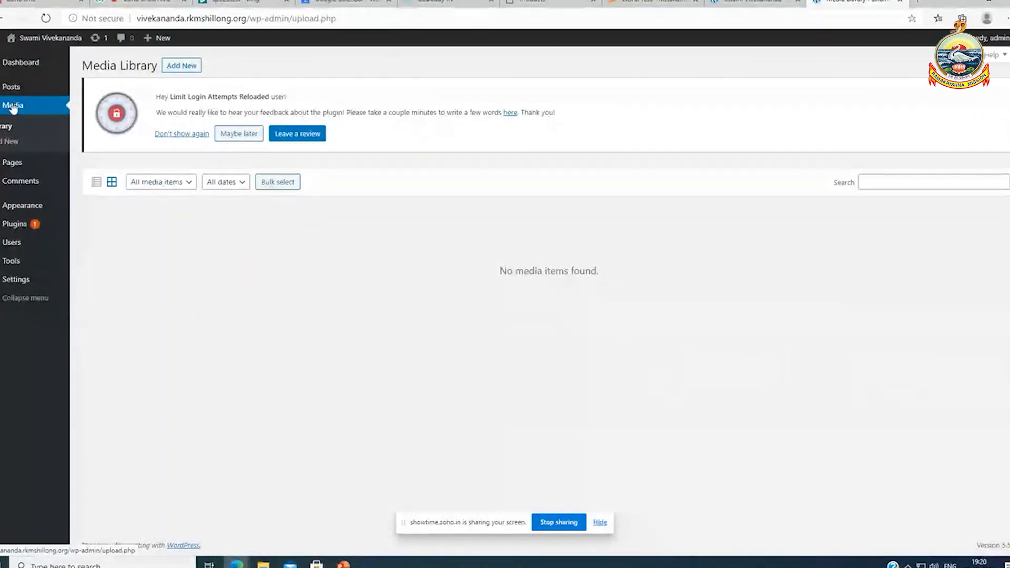
pyautogui.moveTo(16, 168)
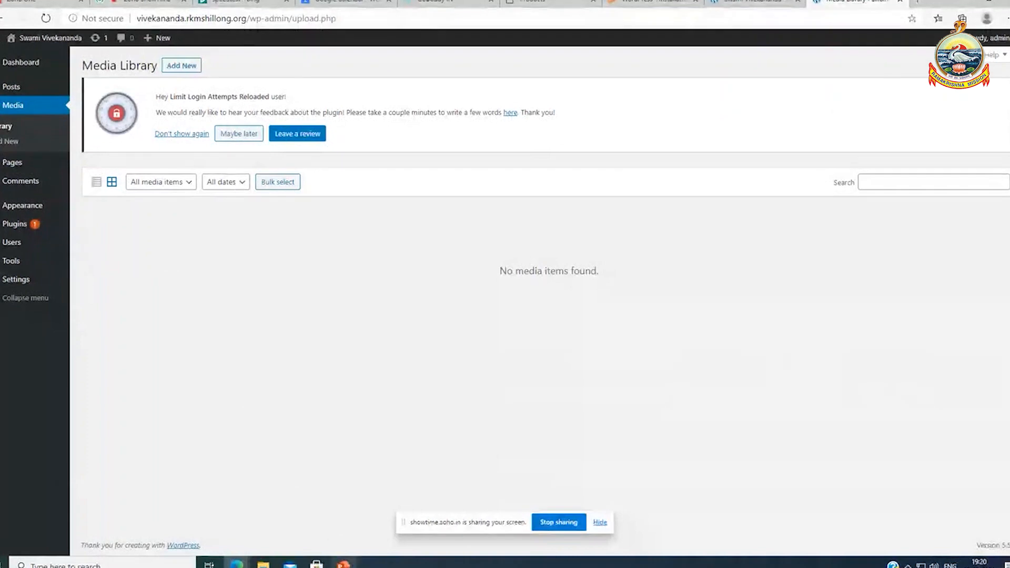
# Switch to PowerPoint and display the "Choose the Right Website Platform" slide with the market share chart
pyautogui.click(344, 564)
pyautogui.scroll(-1, 64, 409)
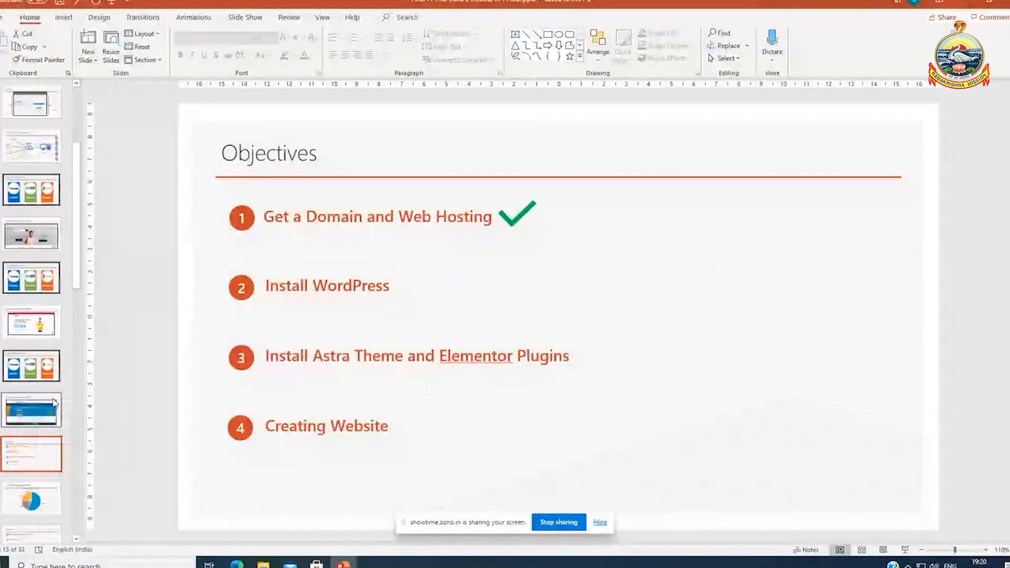
pyautogui.scroll(-2, 54, 380)
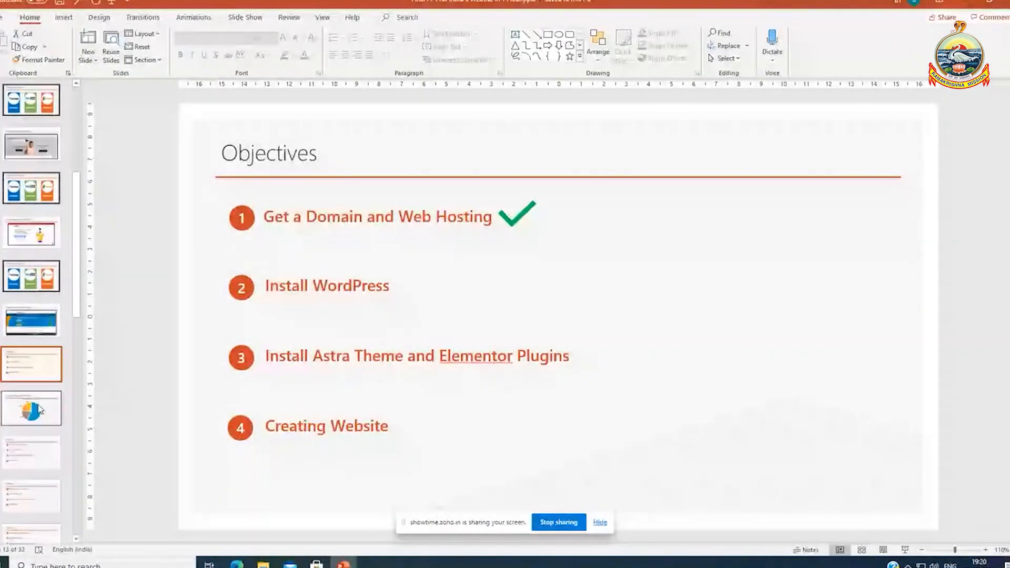
pyautogui.click(40, 410)
pyautogui.click(263, 346)
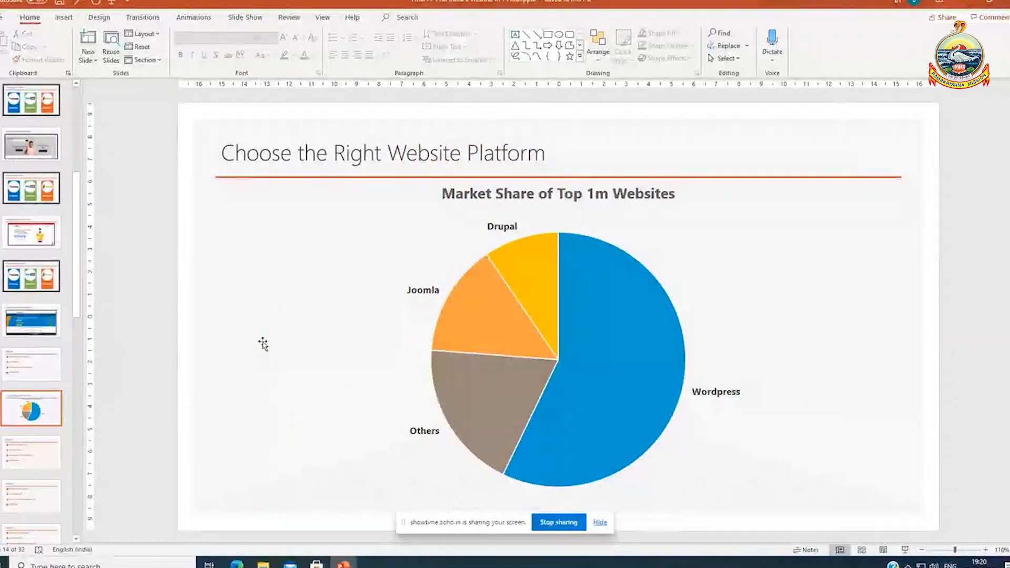
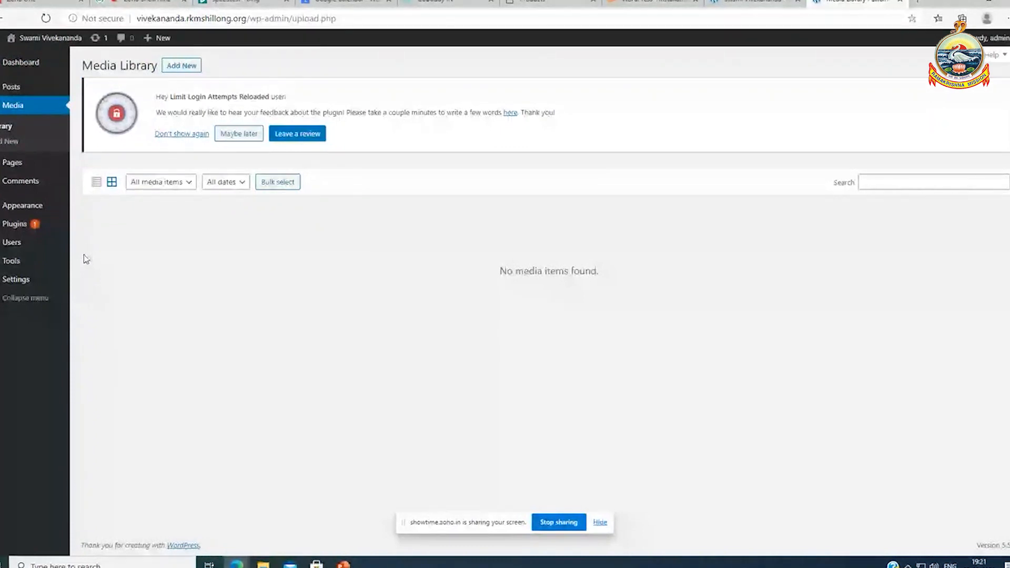
# Open the site's installed themes in the WordPress admin and activate the Twenty Seventeen theme
pyautogui.moveTo(35, 210)
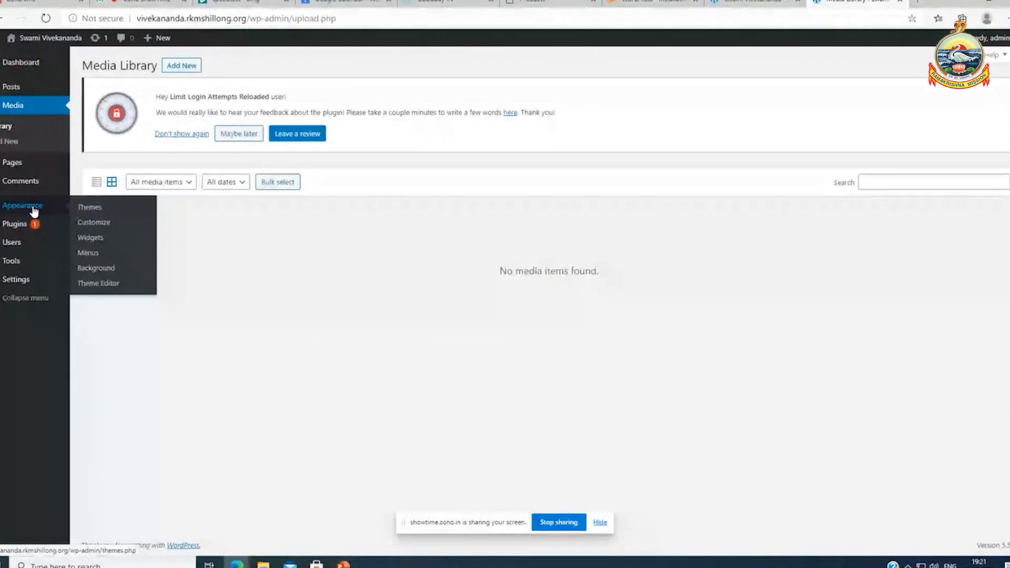
pyautogui.click(93, 210)
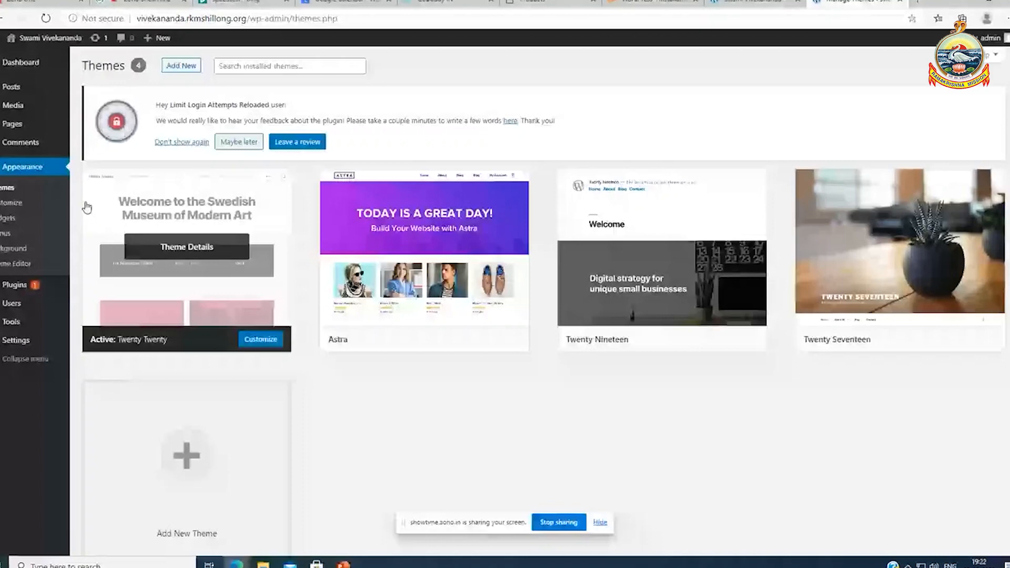
pyautogui.moveTo(449, 330)
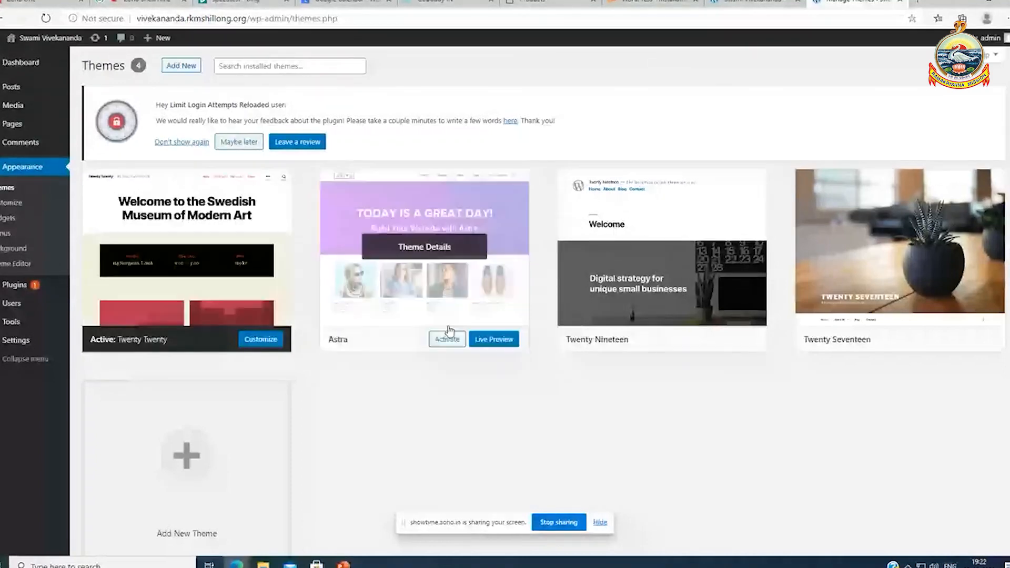
pyautogui.moveTo(185, 279)
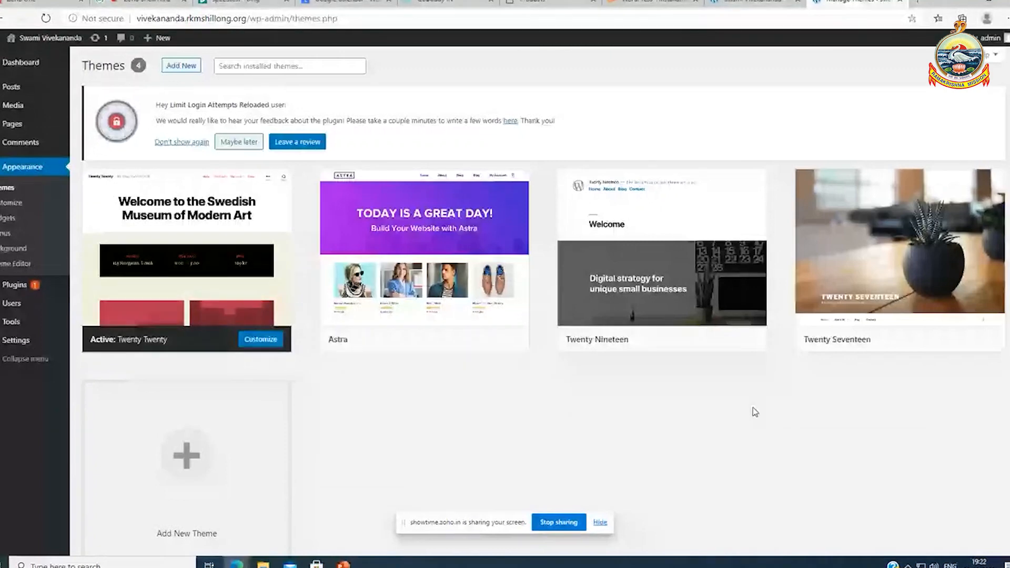
pyautogui.moveTo(902, 340)
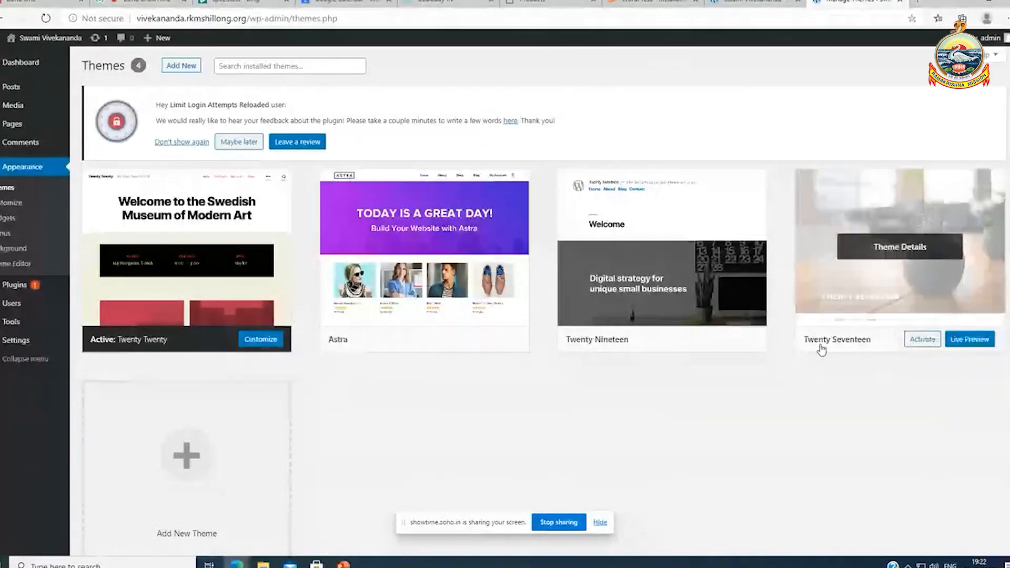
pyautogui.click(924, 340)
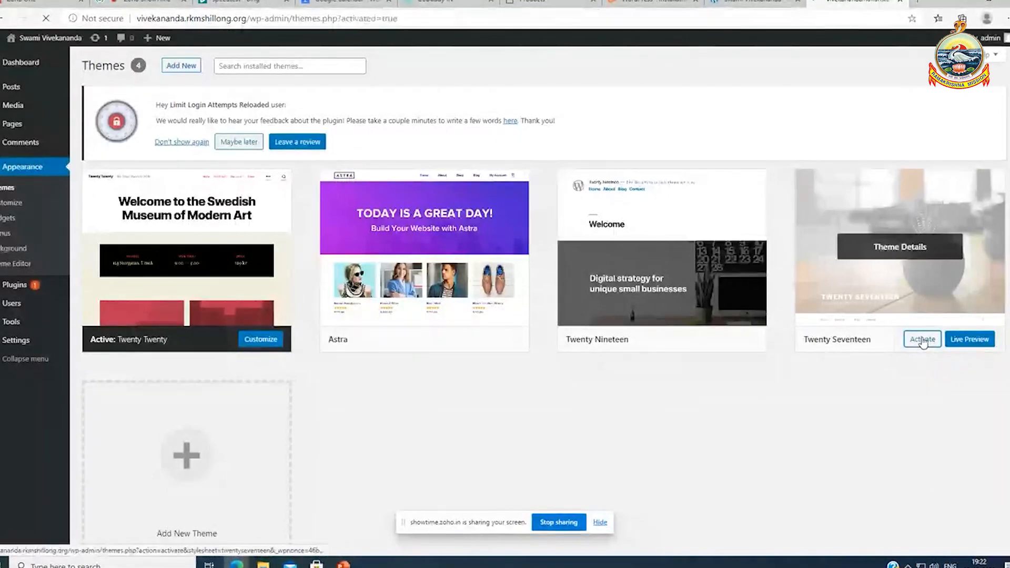
pyautogui.moveTo(907, 341)
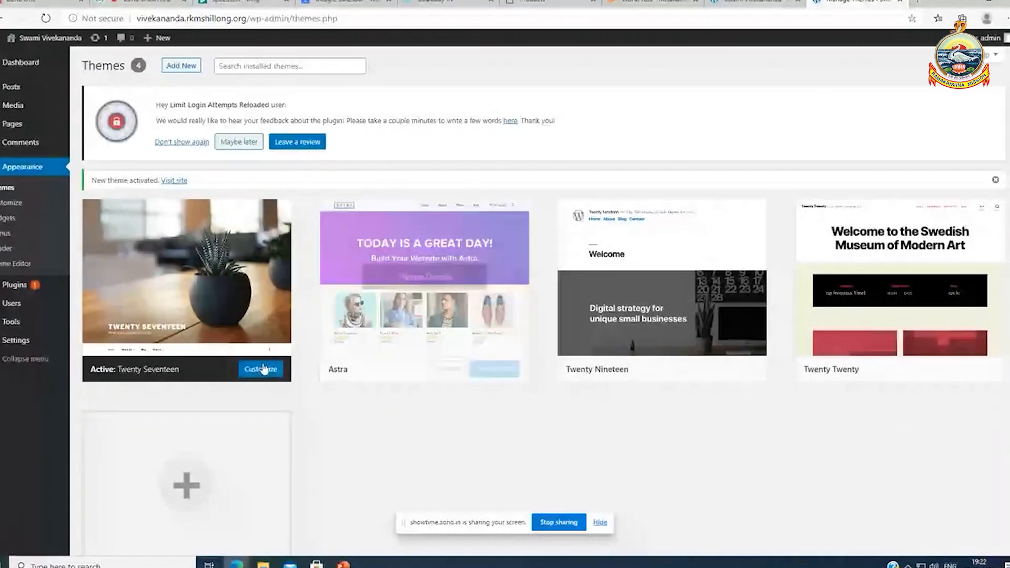
pyautogui.moveTo(153, 376)
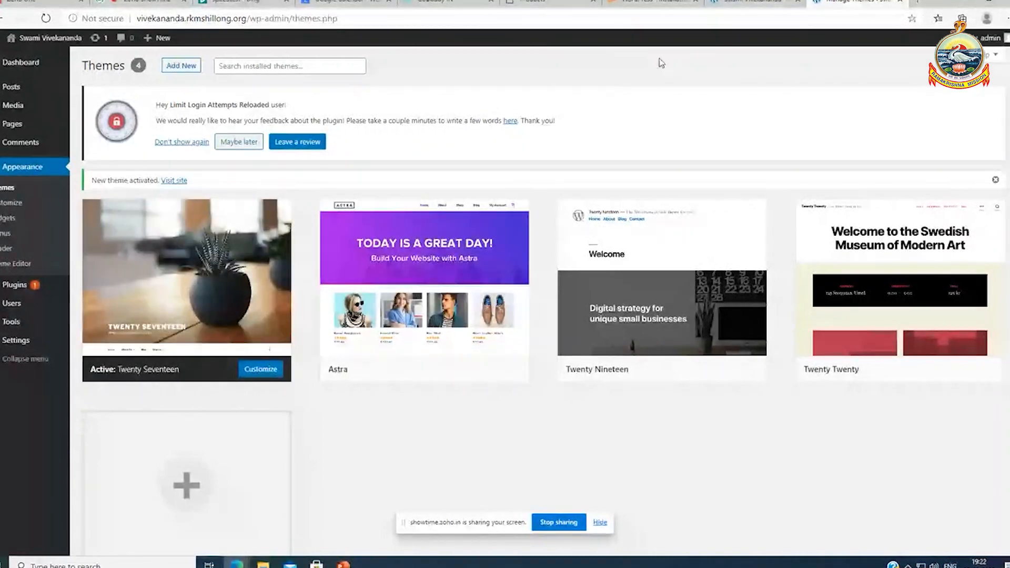
# Reload the public home page to check its look with the new theme, and return to the installed themes
pyautogui.click(748, 3)
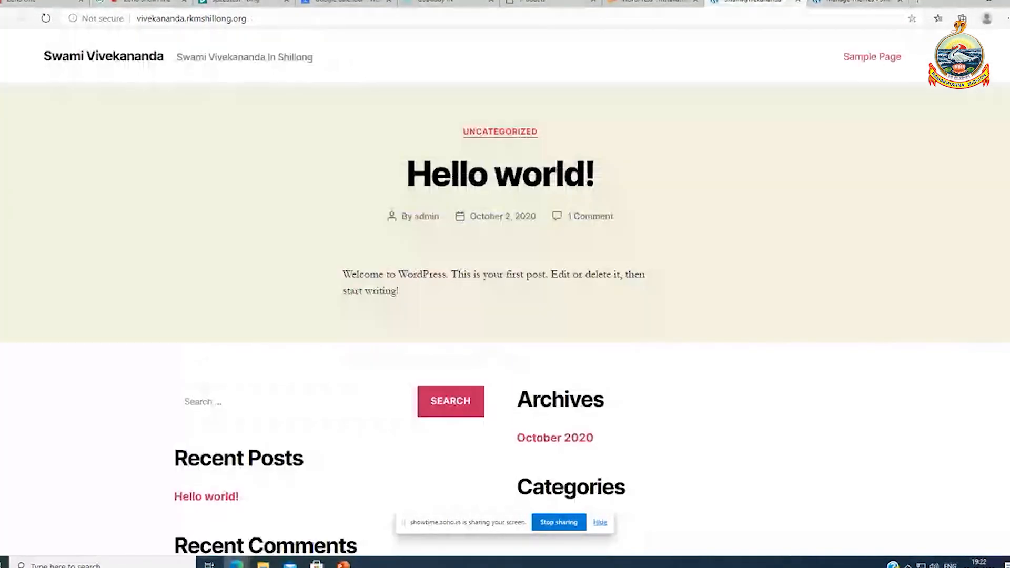
pyautogui.click(45, 19)
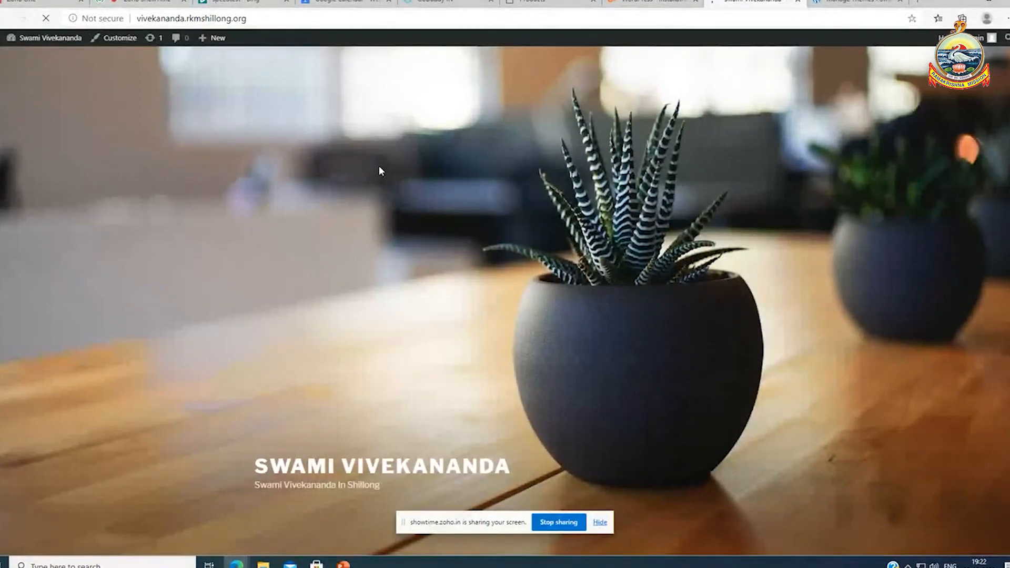
pyautogui.click(866, 5)
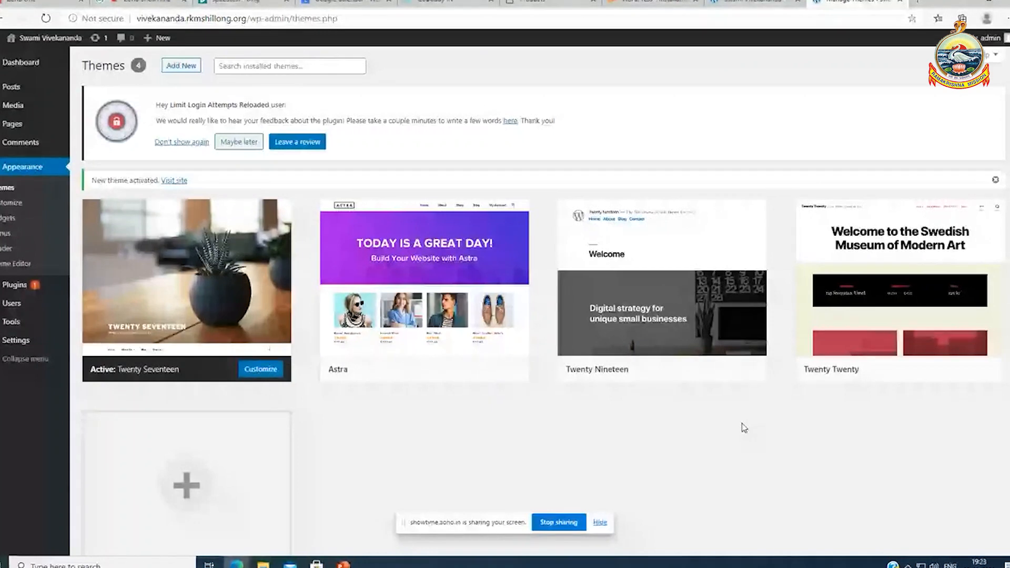
# Open the page for adding new themes and browse through the featured themes
pyautogui.moveTo(478, 311)
pyautogui.click(180, 68)
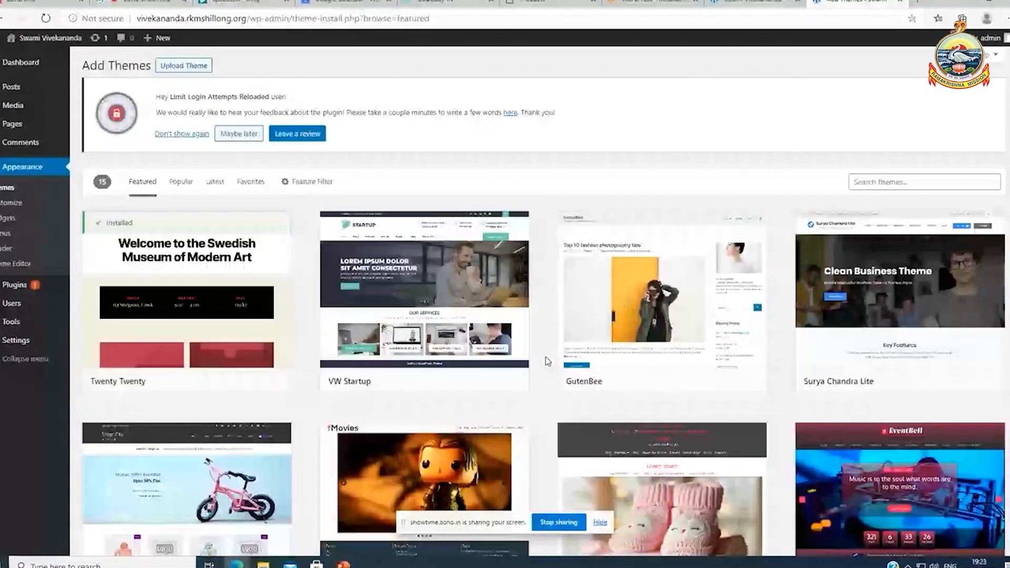
pyautogui.scroll(-5, 547, 361)
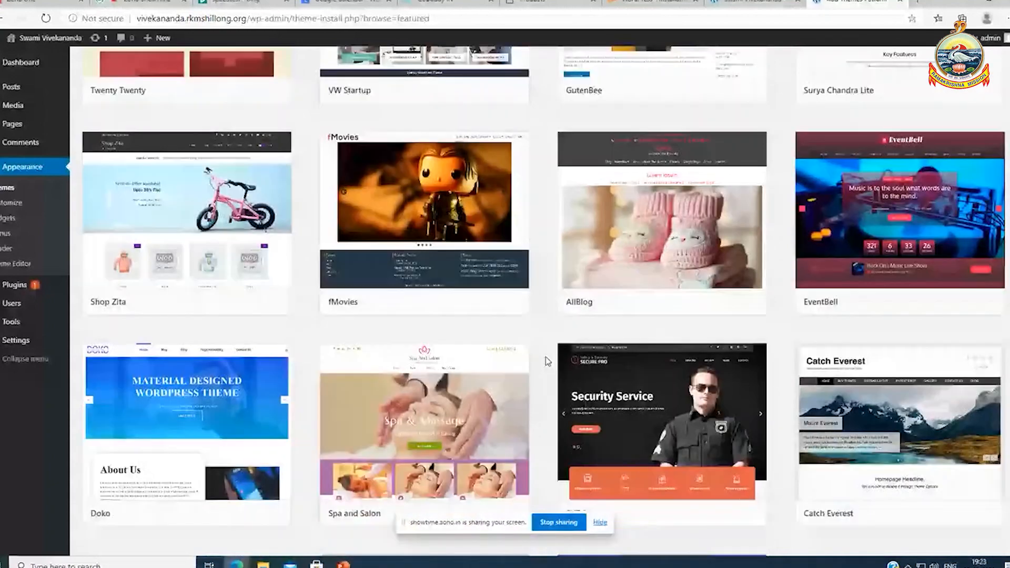
pyautogui.scroll(-5, 547, 361)
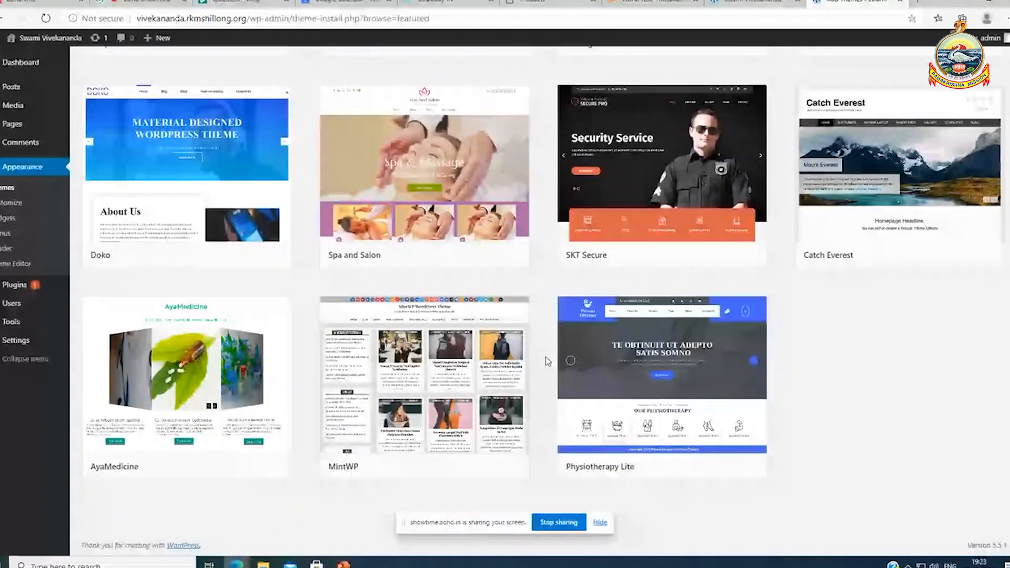
pyautogui.scroll(7, 547, 361)
pyautogui.scroll(3, 550, 363)
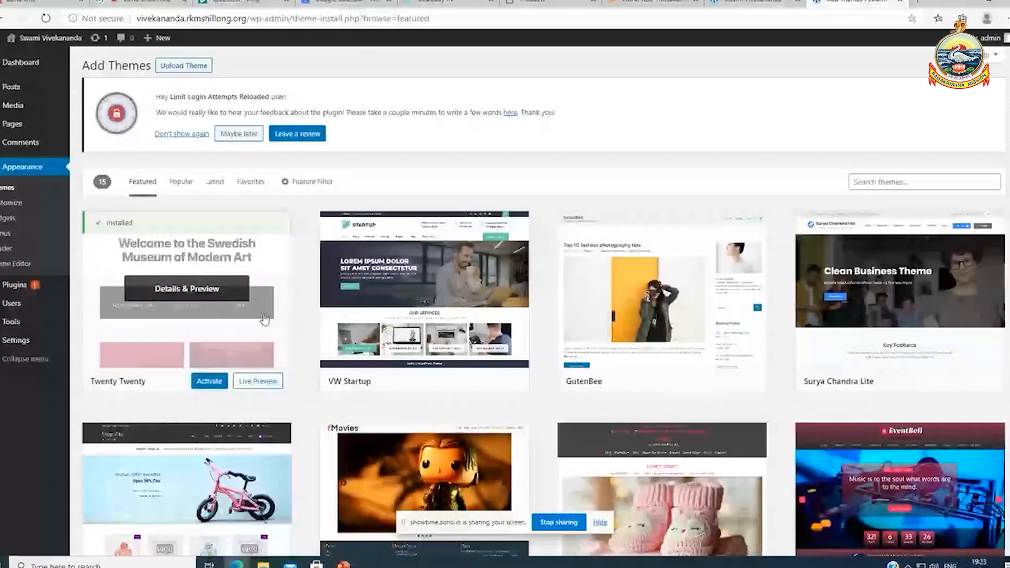
pyautogui.scroll(-4, 718, 352)
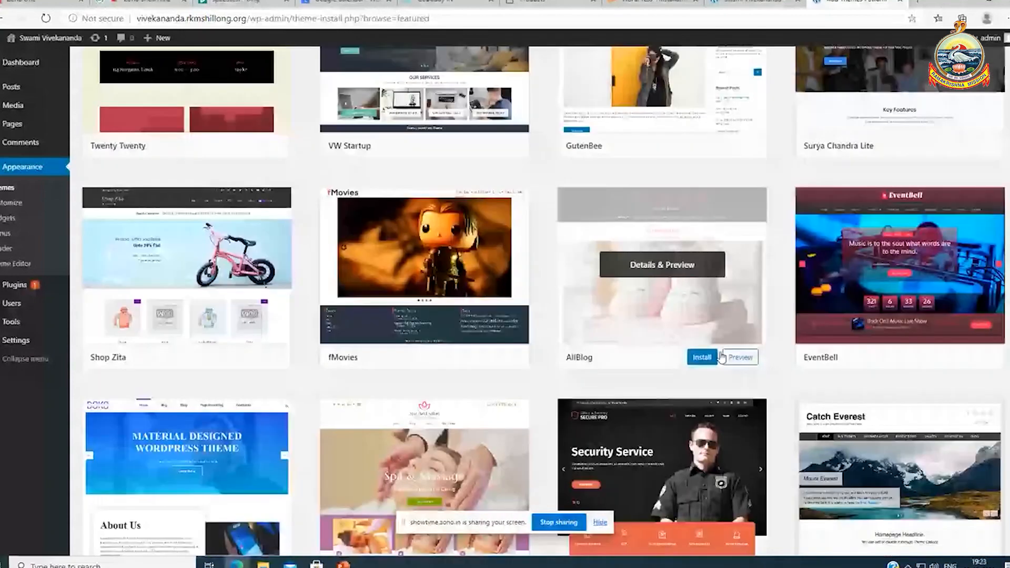
pyautogui.scroll(-4, 809, 374)
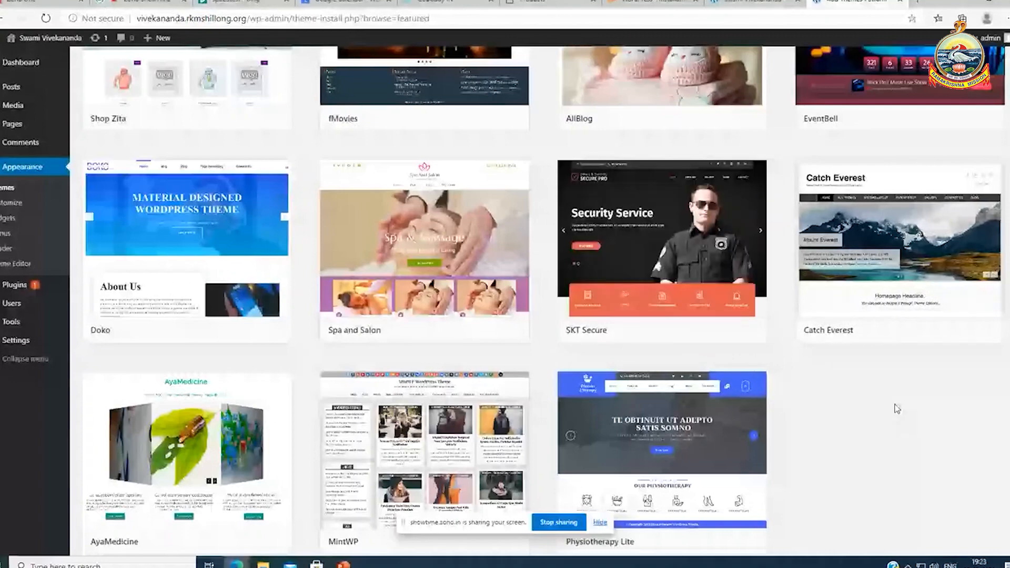
# Search the themes available to add for "astra" and activate the Astra theme
pyautogui.scroll(3, 897, 409)
pyautogui.scroll(5, 896, 409)
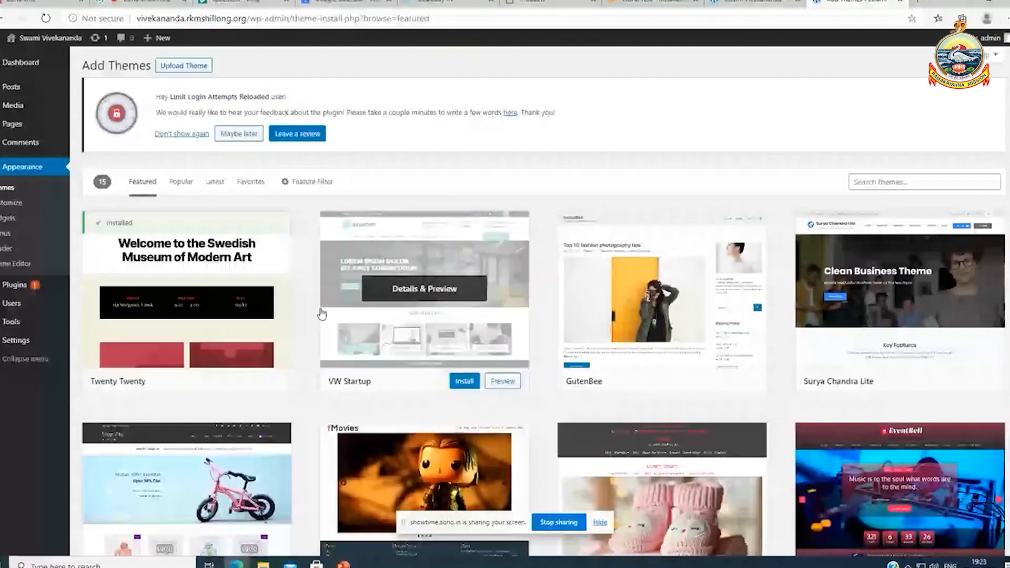
pyautogui.click(858, 180)
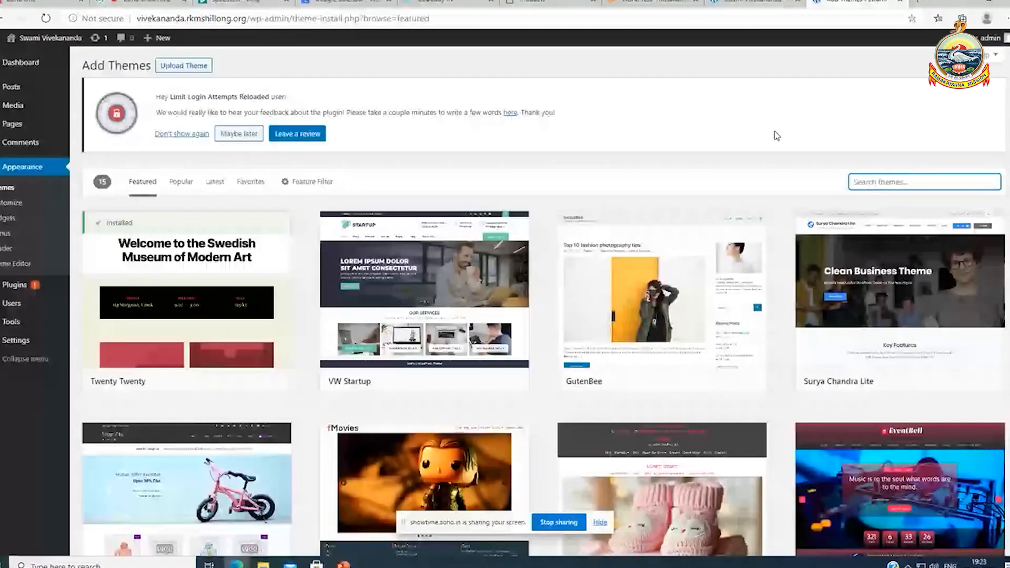
pyautogui.write('astra')
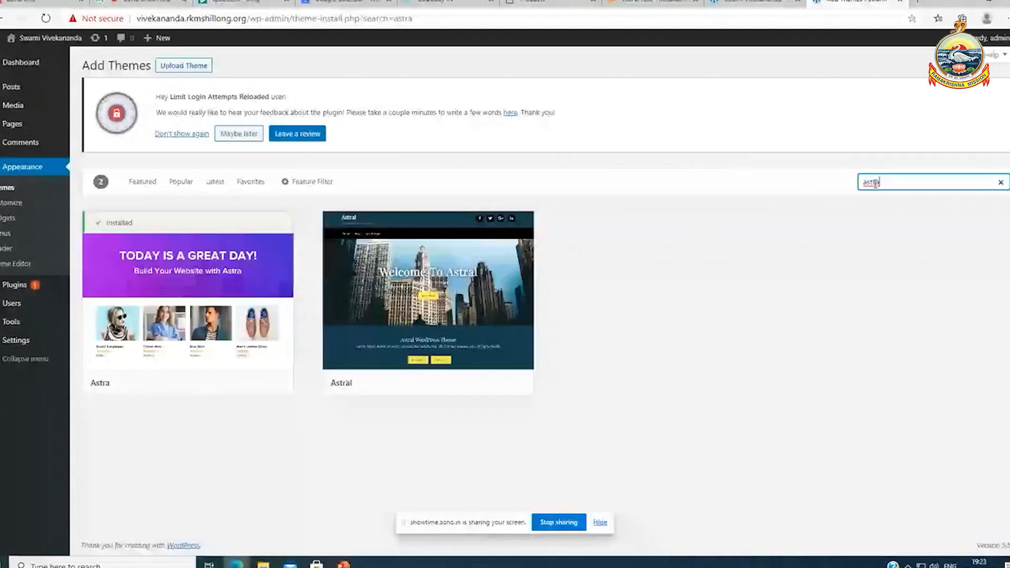
pyautogui.moveTo(131, 249)
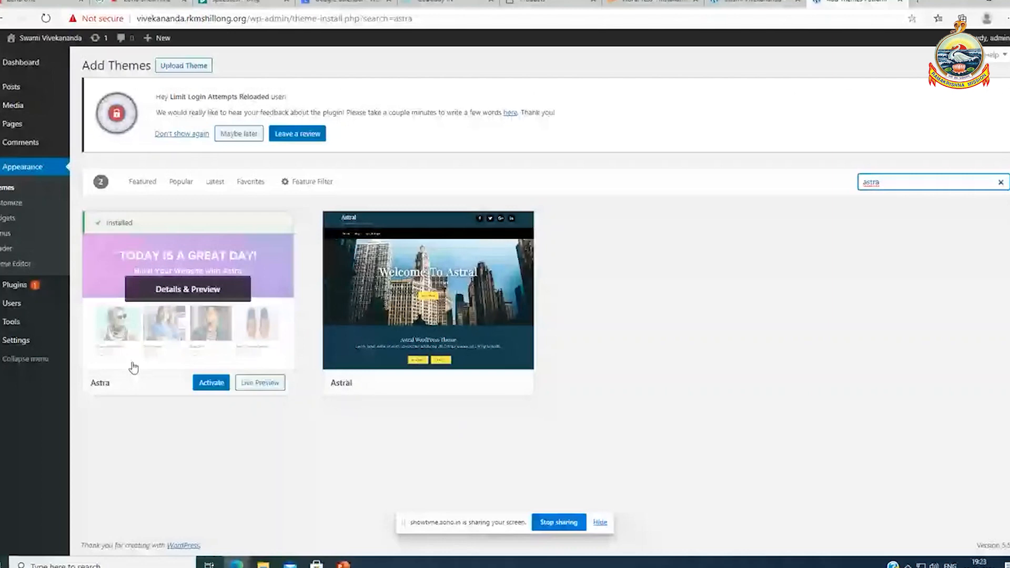
pyautogui.moveTo(448, 381)
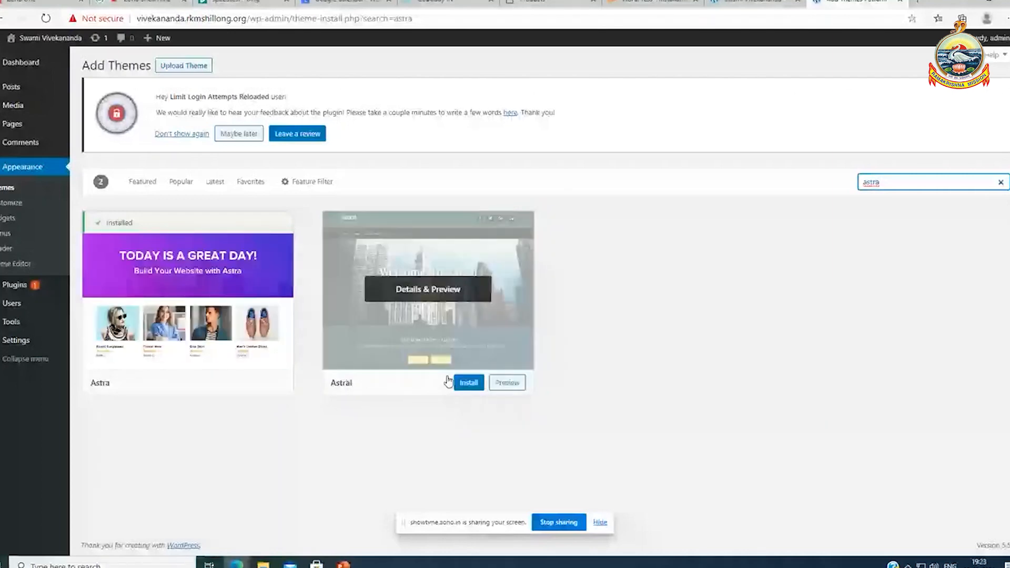
pyautogui.moveTo(139, 356)
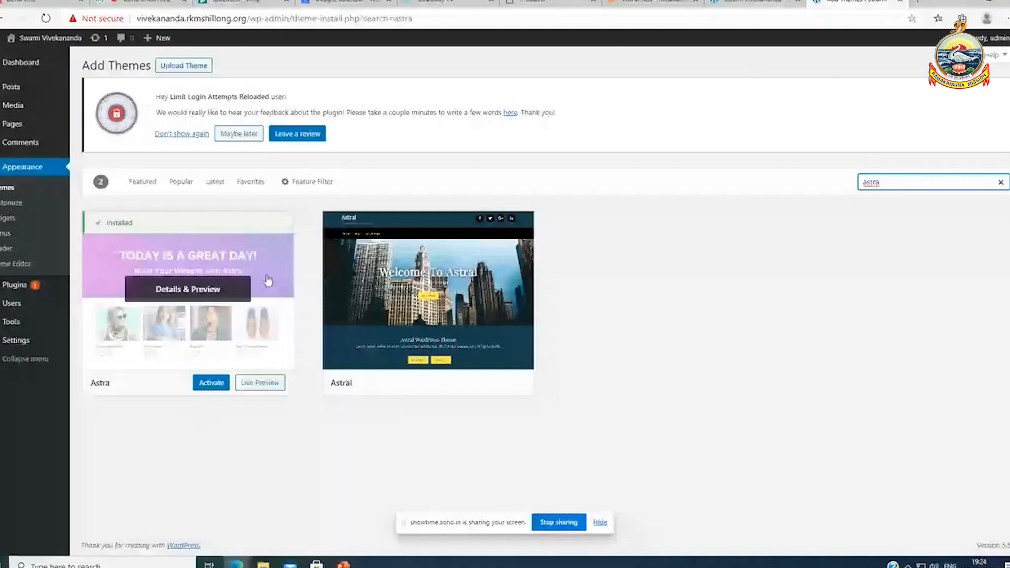
pyautogui.click(209, 387)
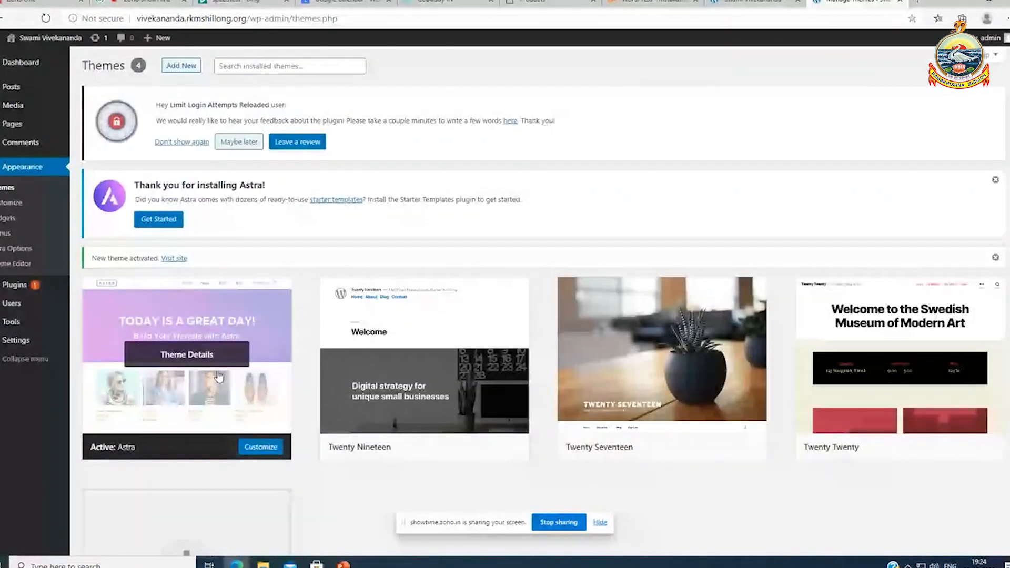
# Reload the public home page and examine its header, post, sidebar and footer with the Astra theme
pyautogui.click(735, 1)
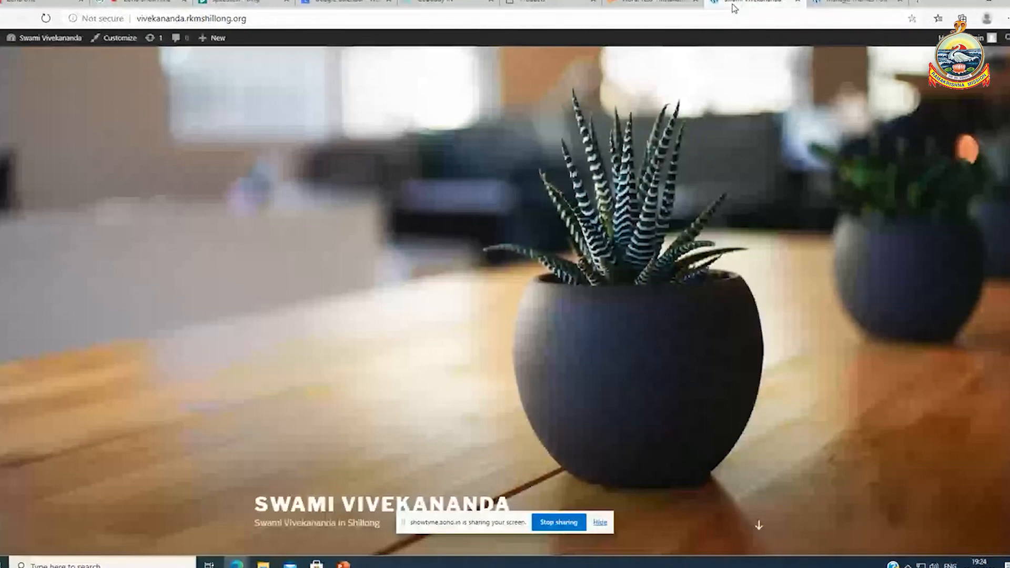
pyautogui.click(51, 52)
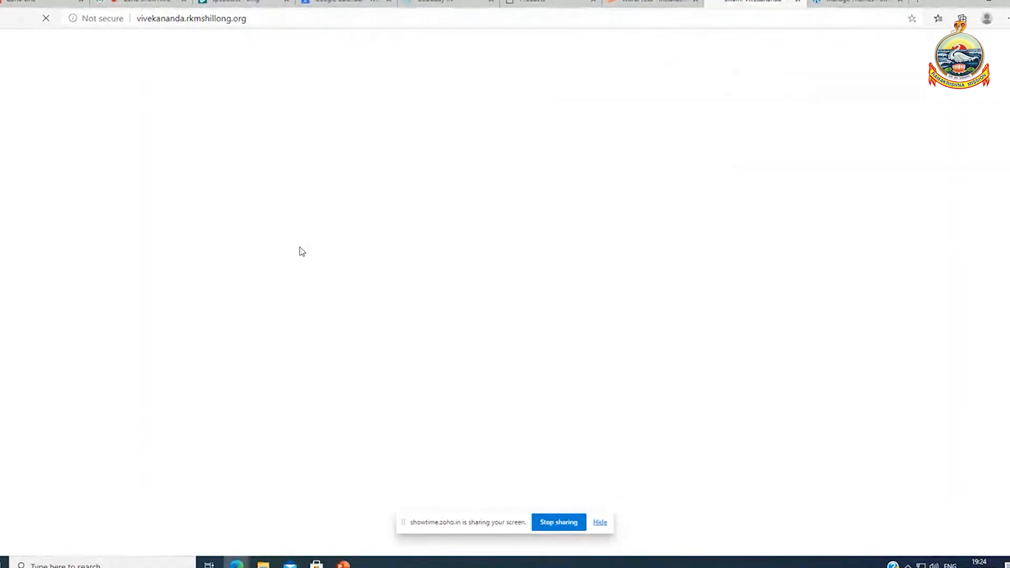
pyautogui.click(853, 3)
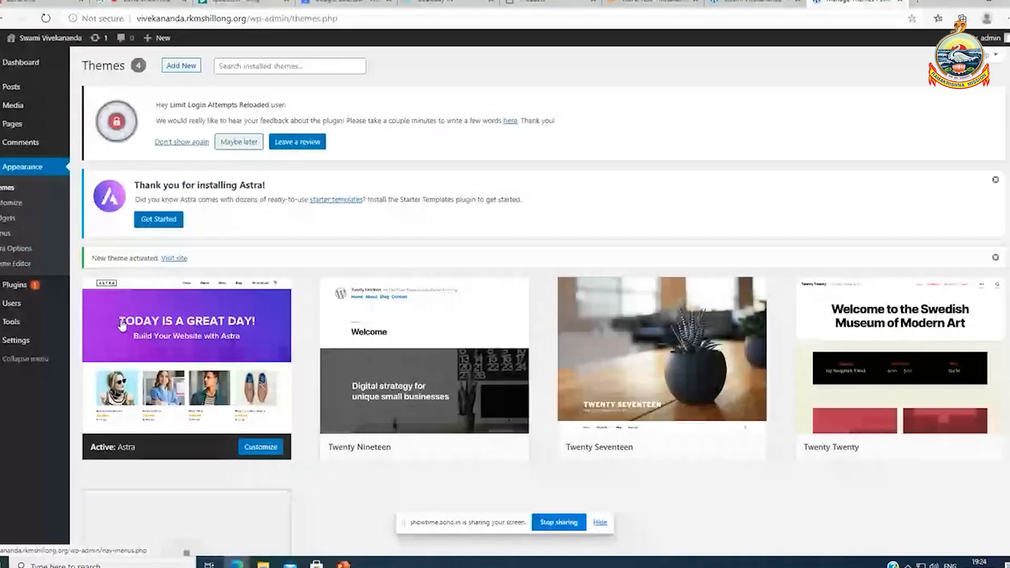
pyautogui.moveTo(49, 293)
pyautogui.click(732, 2)
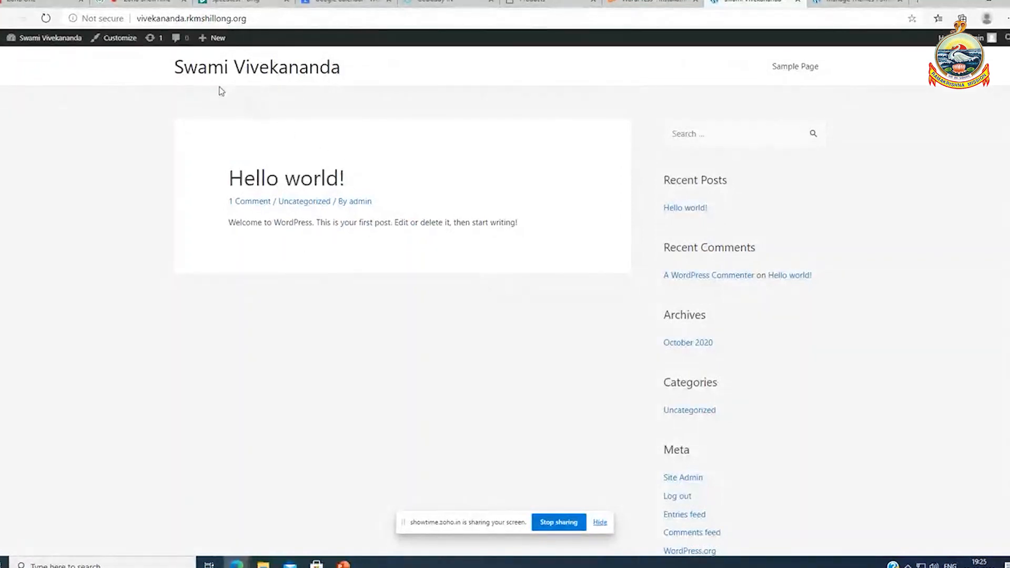
pyautogui.scroll(-2, 905, 352)
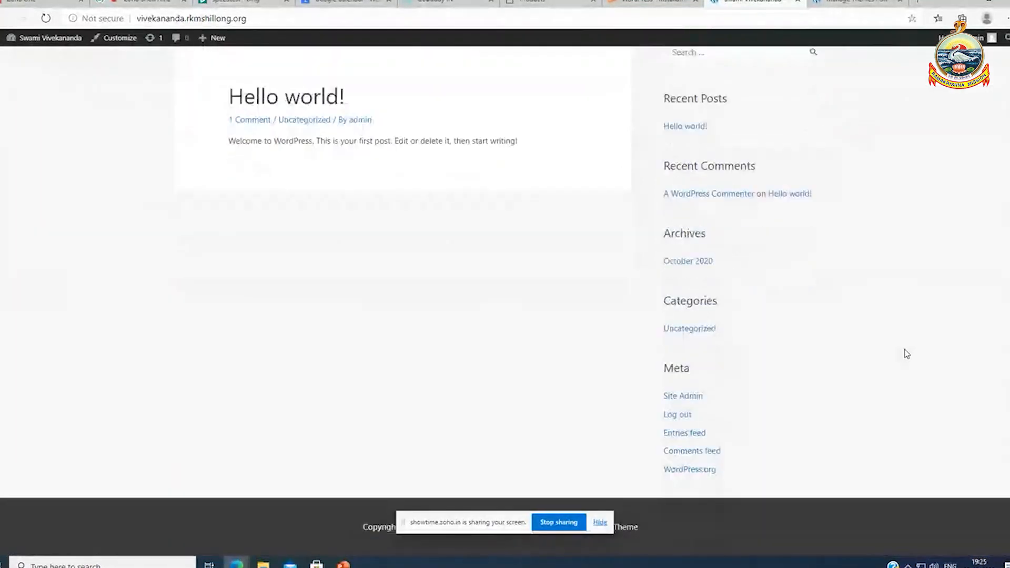
pyautogui.scroll(2, 905, 350)
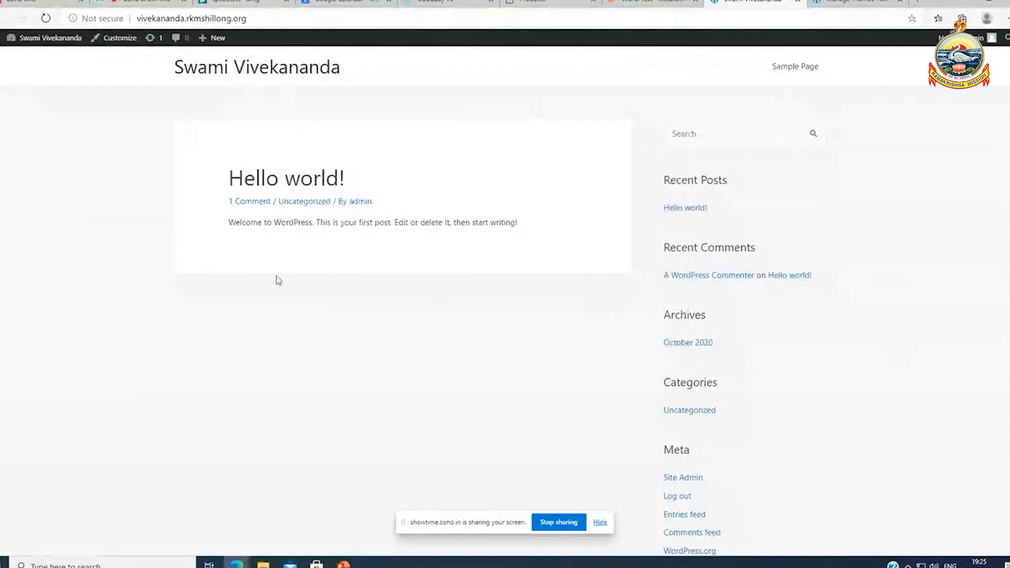
pyautogui.scroll(-3, 641, 363)
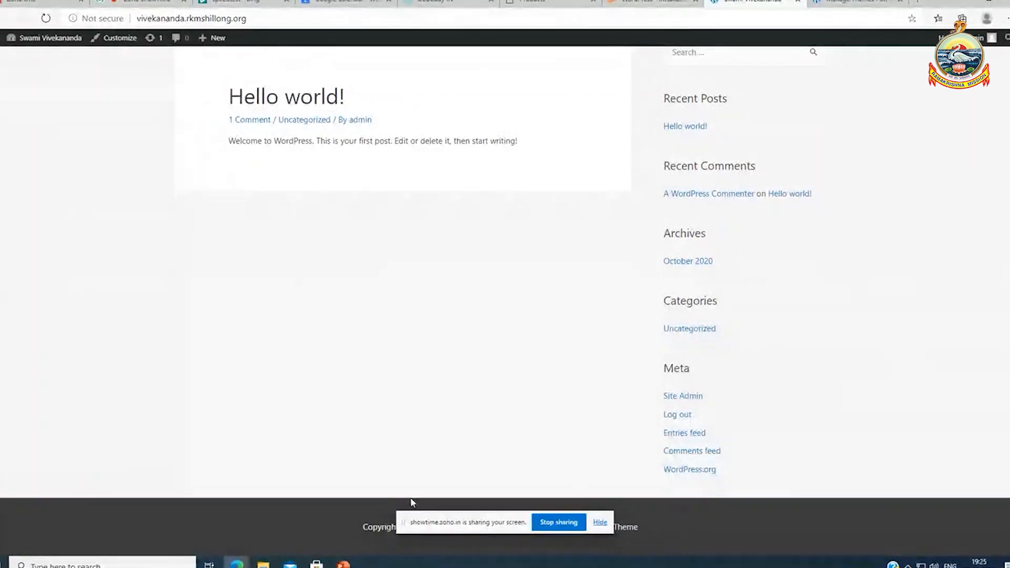
pyautogui.scroll(3, 478, 429)
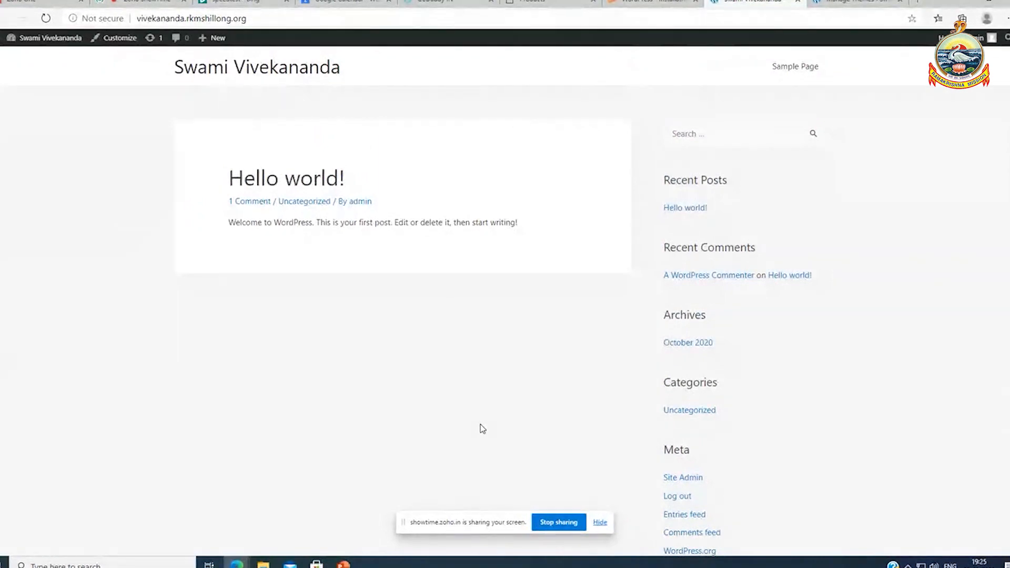
# Open the home page in the Customizer, view its options for the theme, and return to the installed themes
pyautogui.click(120, 42)
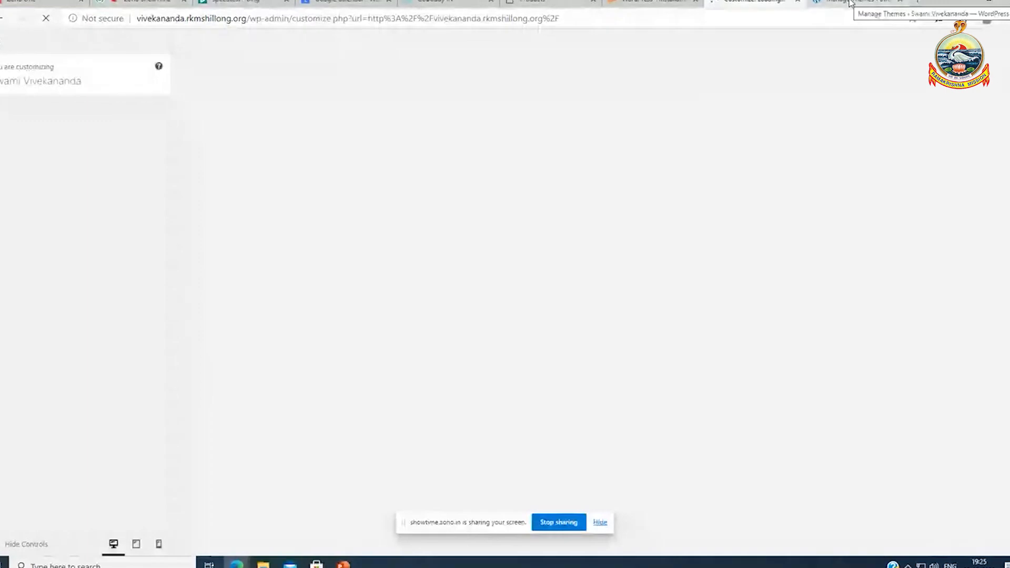
pyautogui.click(850, 2)
pyautogui.click(754, 3)
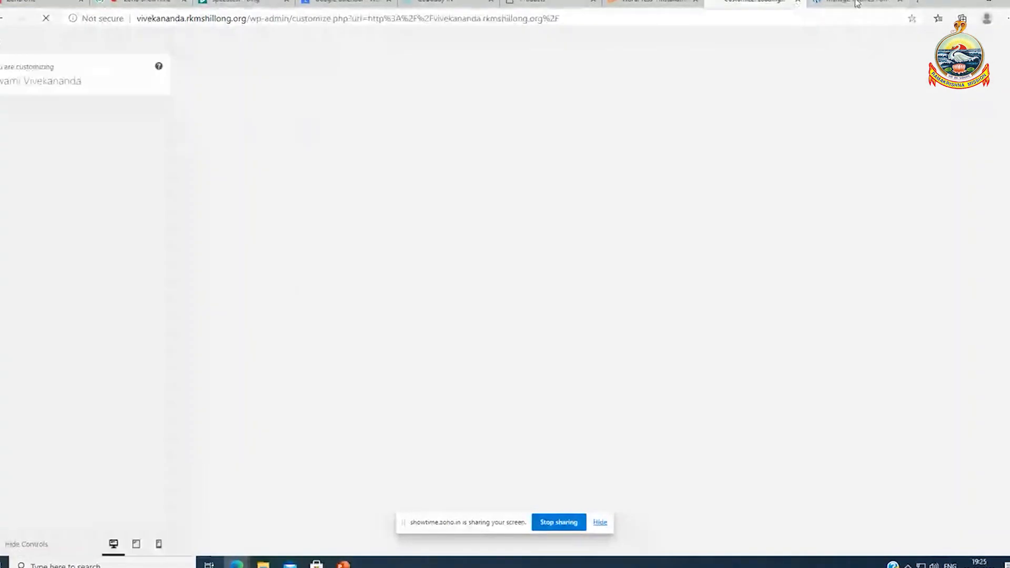
pyautogui.click(856, 2)
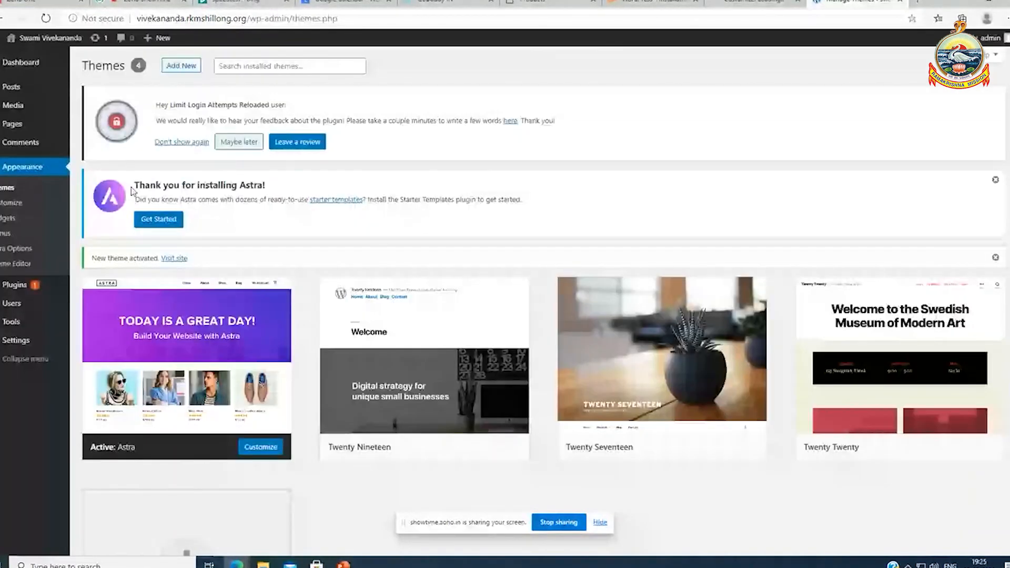
pyautogui.moveTo(247, 351)
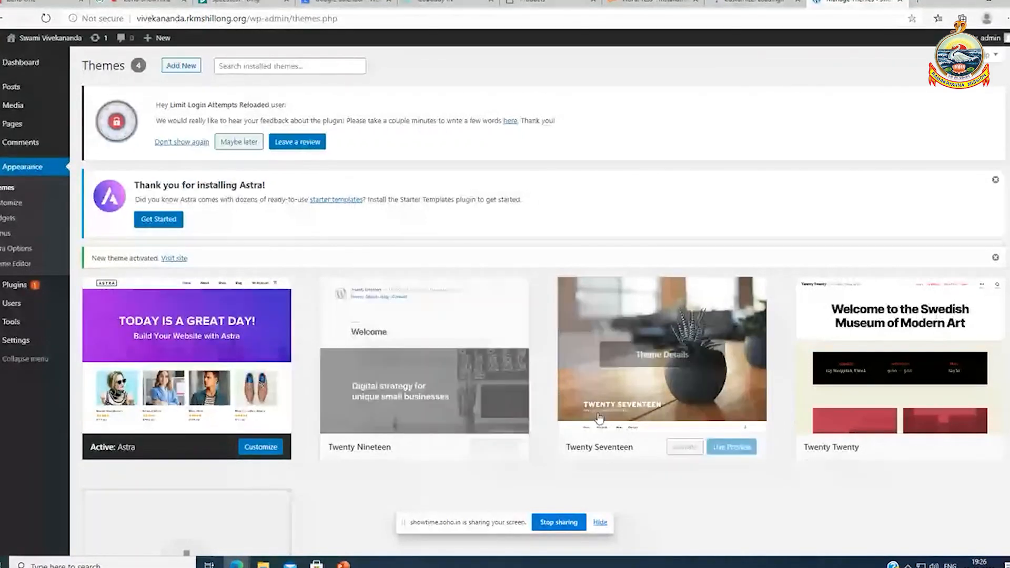
pyautogui.scroll(-2, 485, 433)
pyautogui.scroll(2, 350, 309)
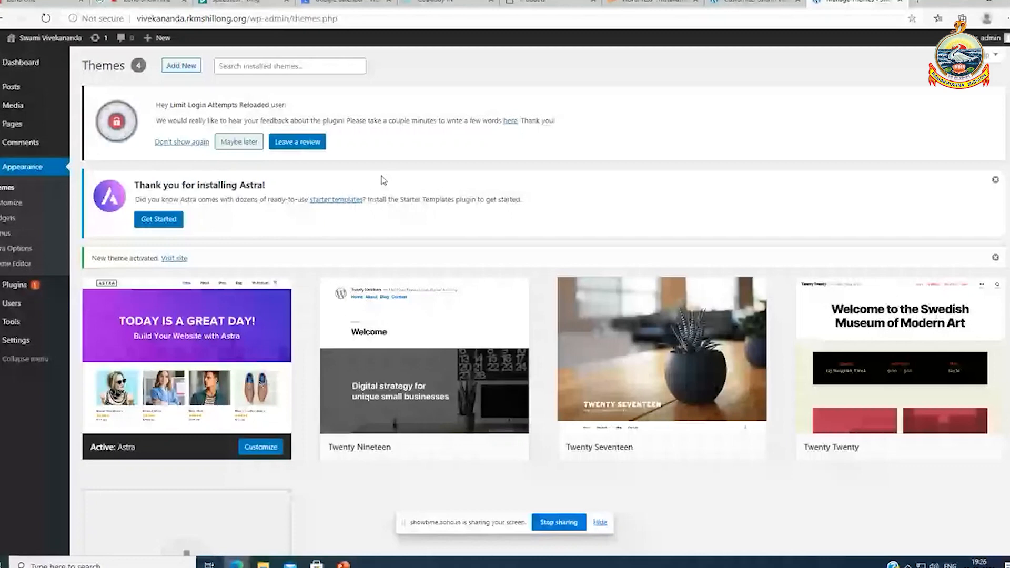
pyautogui.click(733, 1)
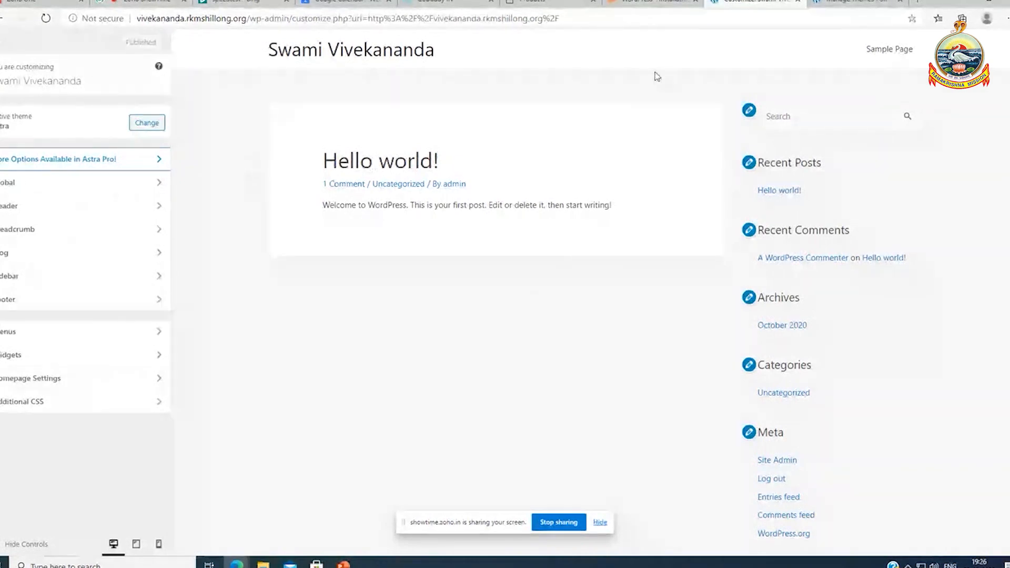
pyautogui.click(837, 4)
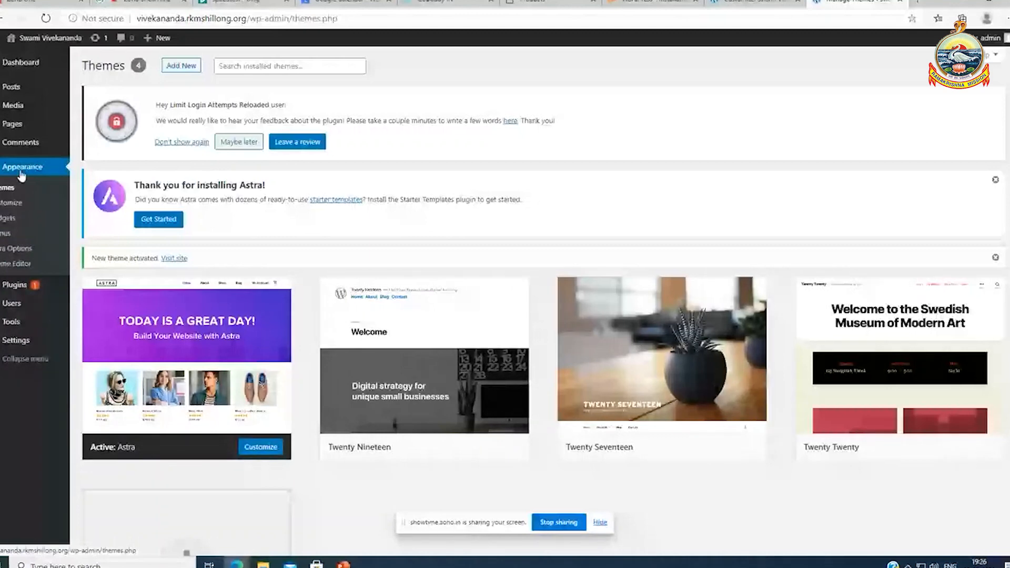
# Open the page for adding new plugins and search for "elementor"
pyautogui.click(18, 287)
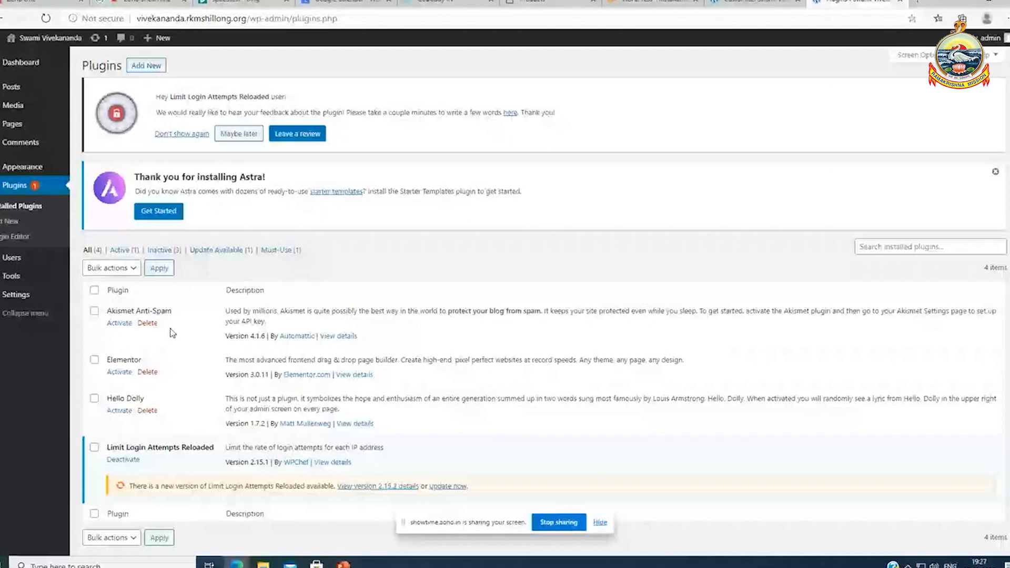
pyautogui.click(147, 66)
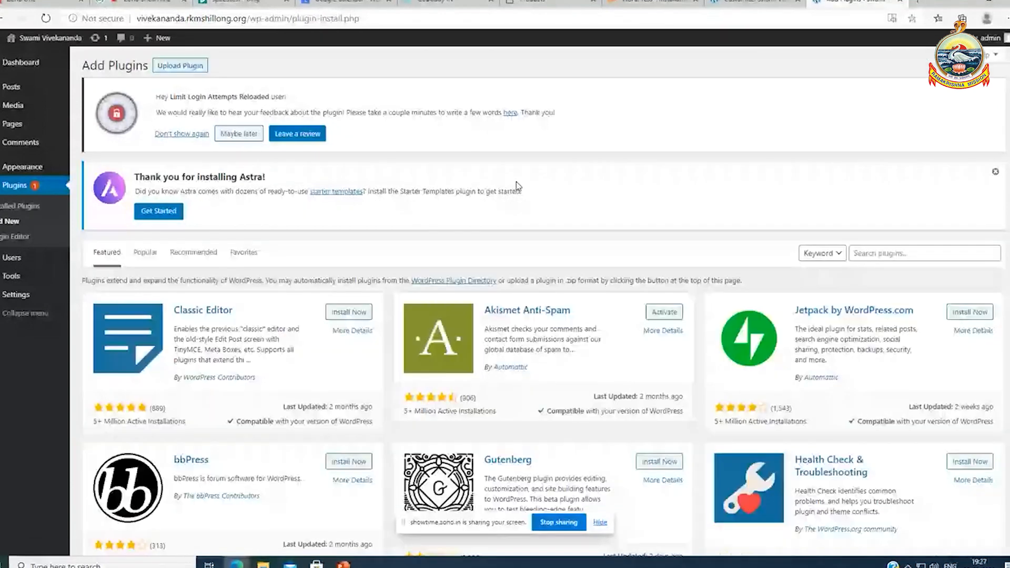
pyautogui.click(869, 254)
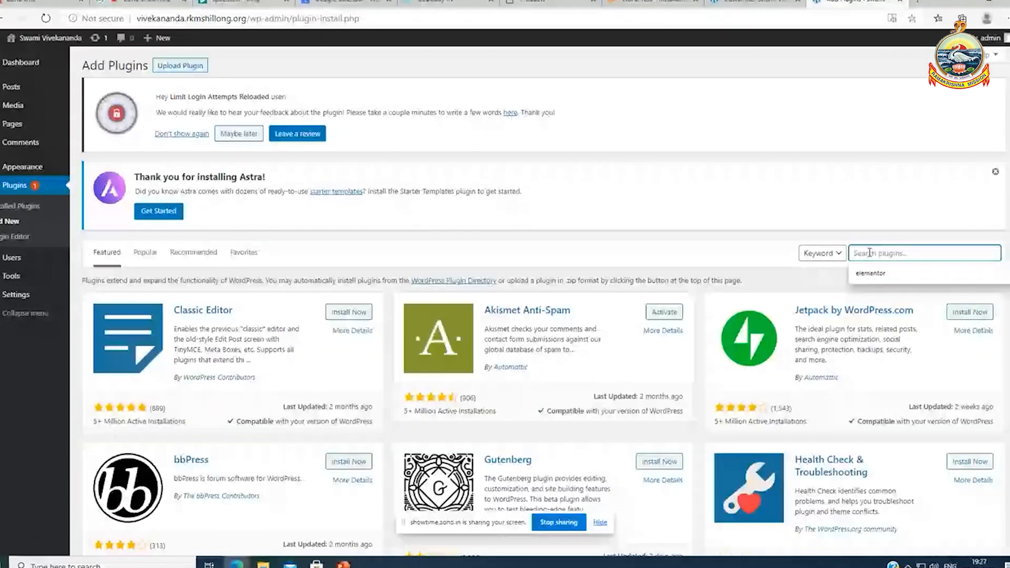
pyautogui.click(874, 273)
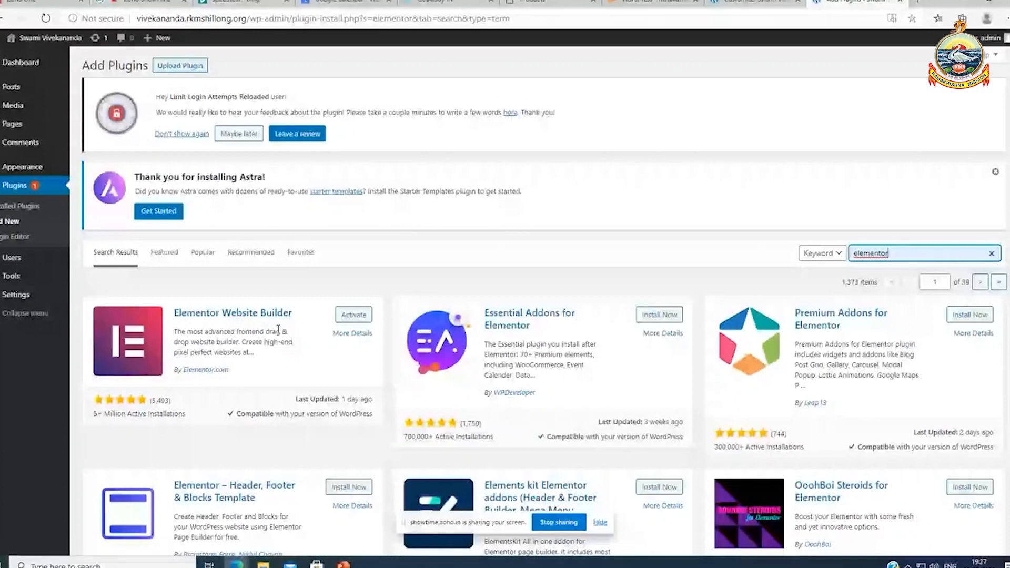
# Activate the Elementor Website Builder plugin and leave its getting-started page for the admin dashboard
pyautogui.click(351, 316)
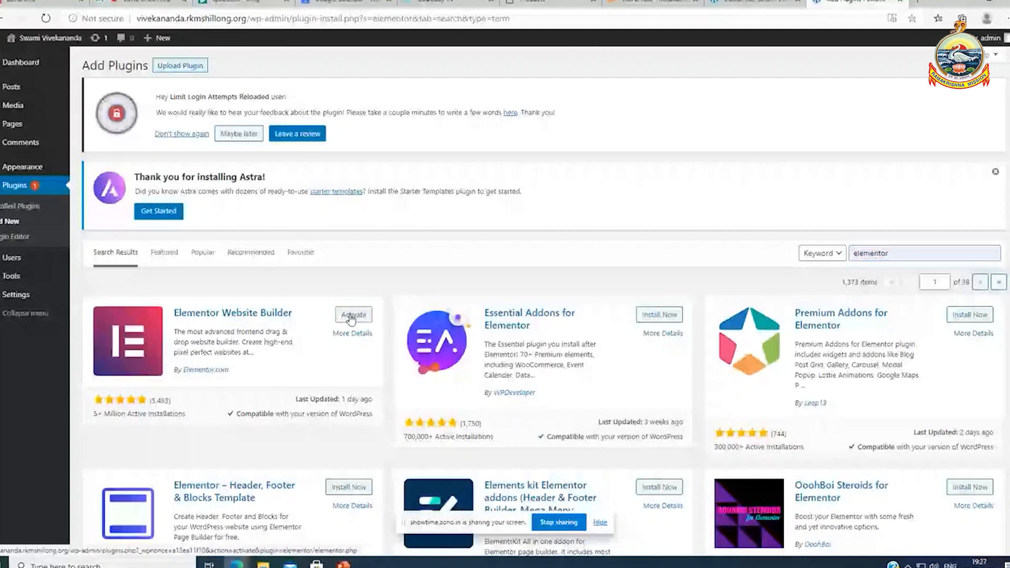
pyautogui.click(350, 317)
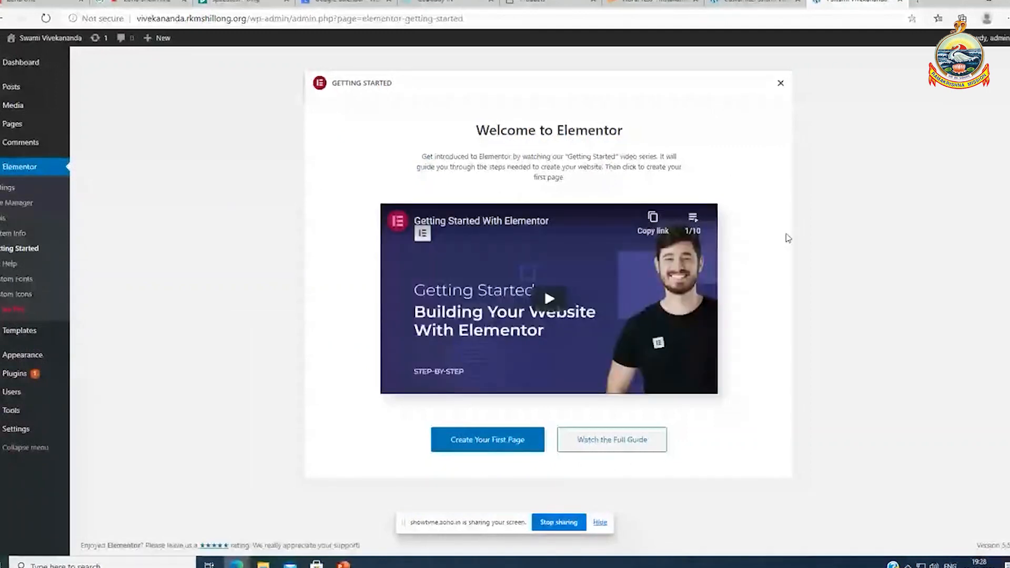
pyautogui.click(781, 84)
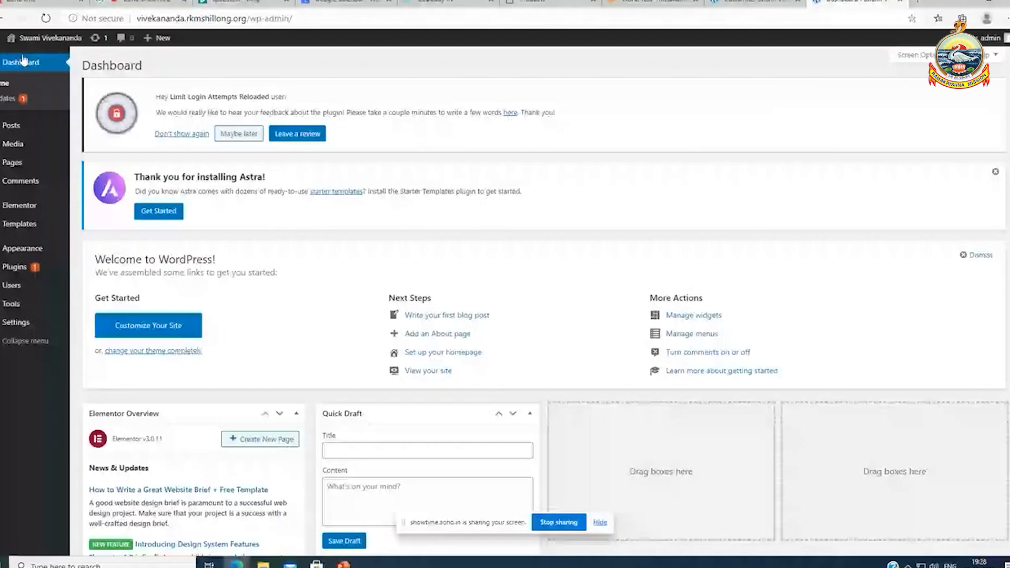
pyautogui.moveTo(27, 214)
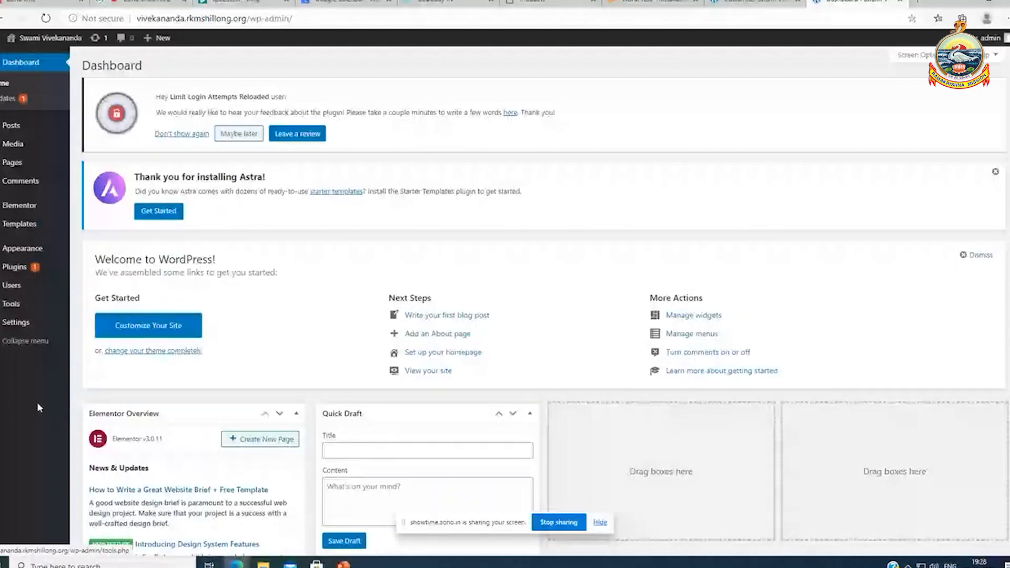
# Close the Customizer, reload the public home page to check it, and return to the admin dashboard
pyautogui.click(729, 2)
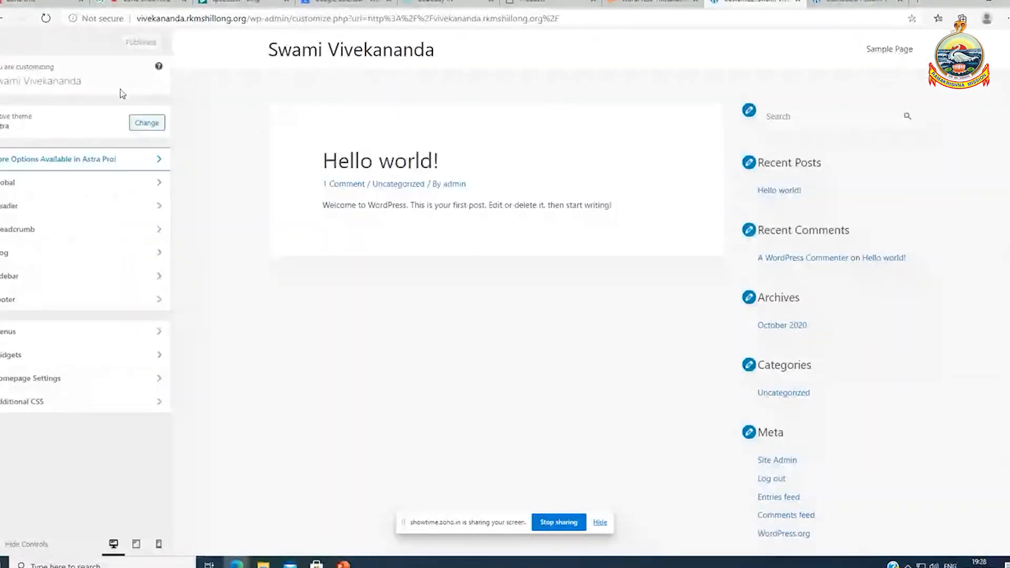
pyautogui.click(3, 44)
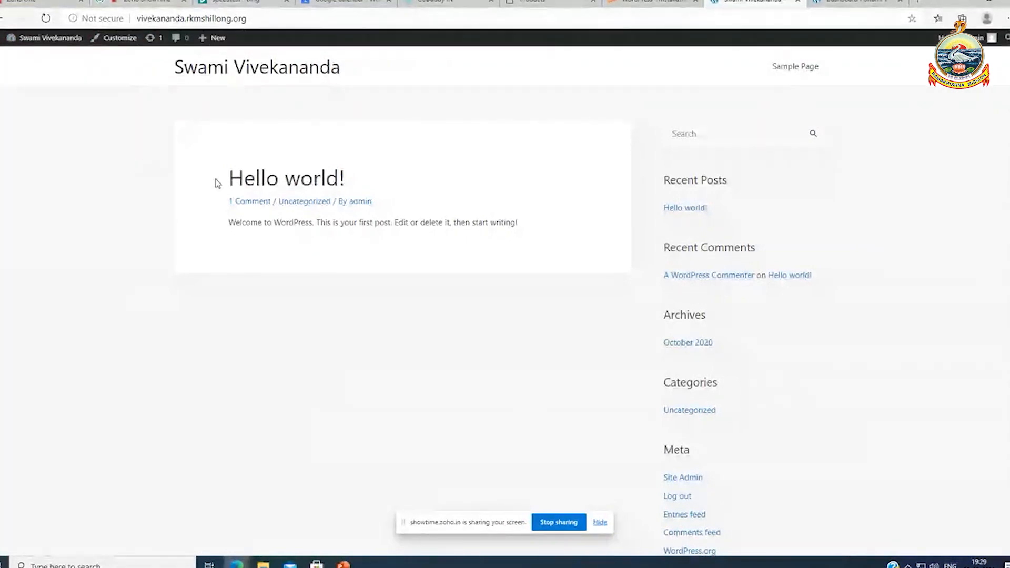
pyautogui.click(865, 3)
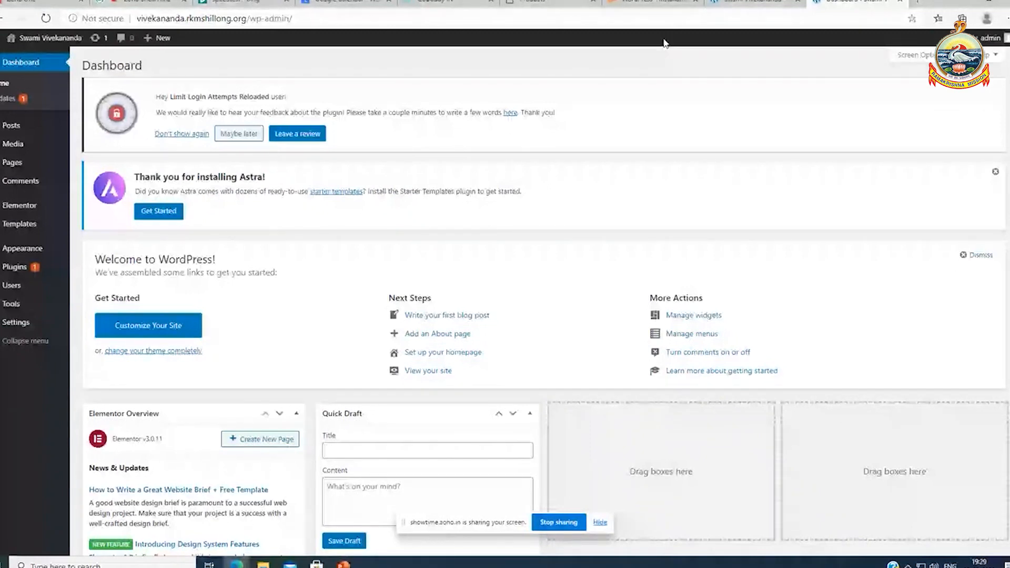
pyautogui.click(752, 2)
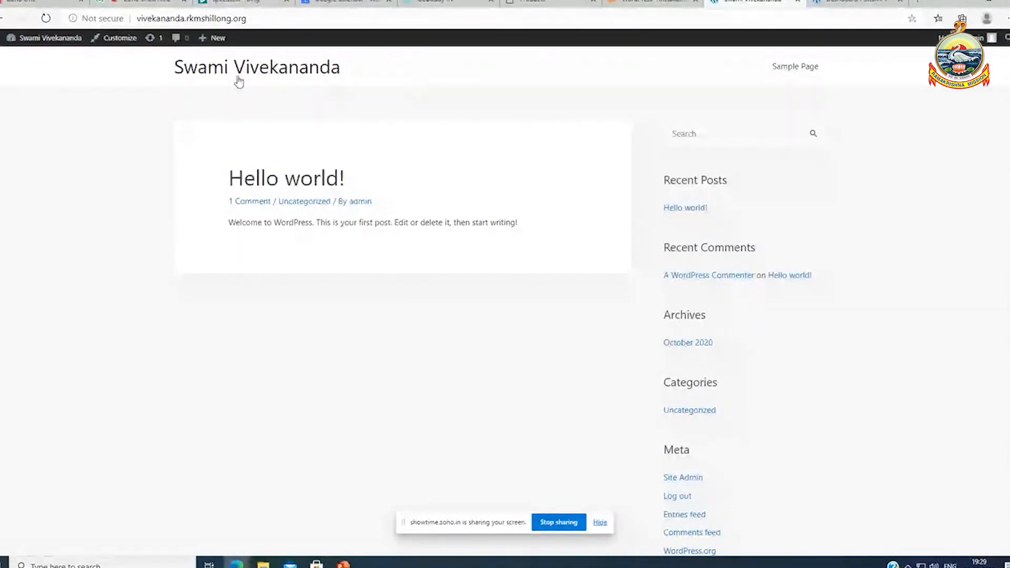
pyautogui.click(45, 18)
pyautogui.click(833, 3)
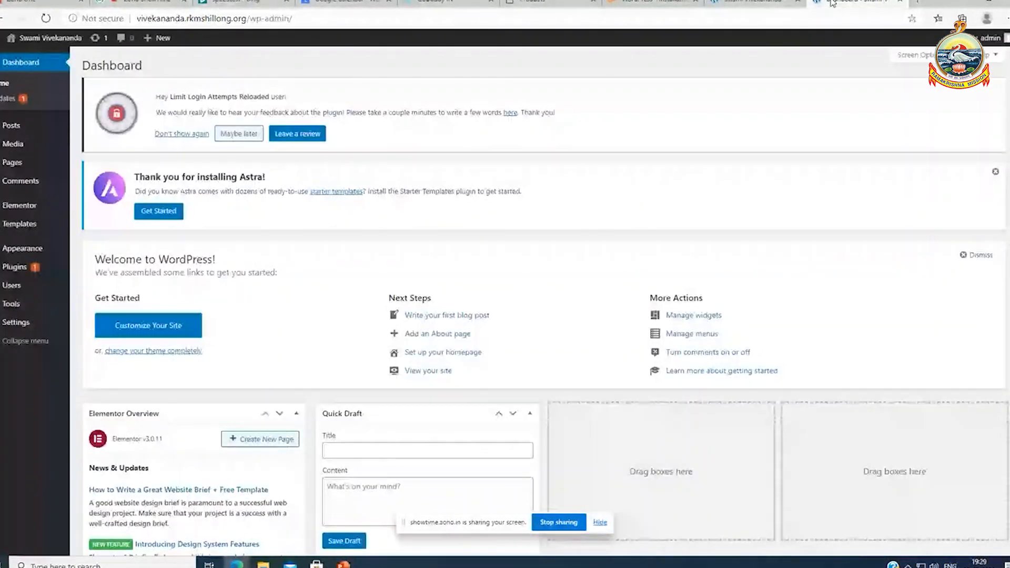
# Open the Elementor plugin's settings from the list of installed plugins
pyautogui.click(19, 266)
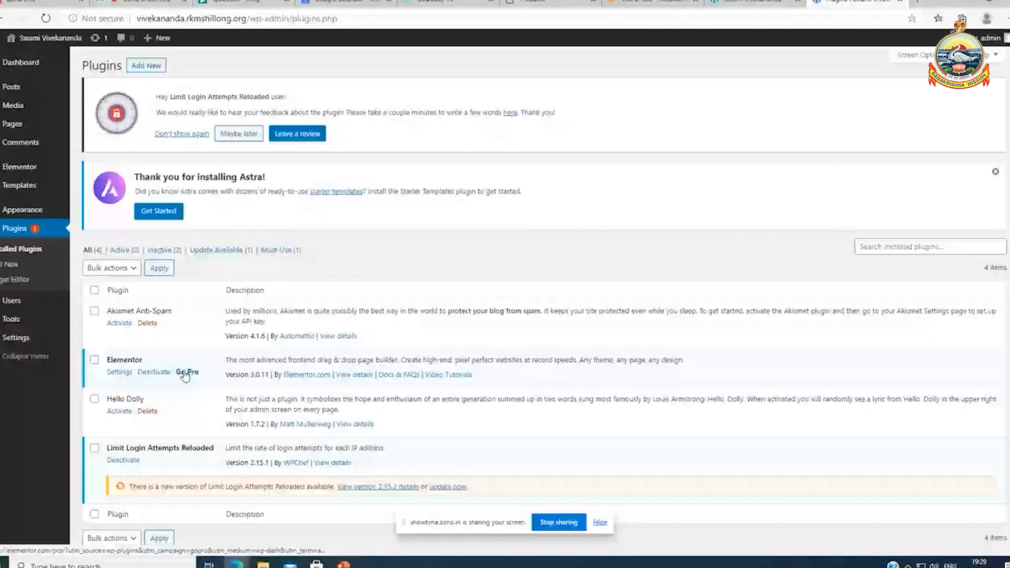
pyautogui.scroll(-1, 185, 374)
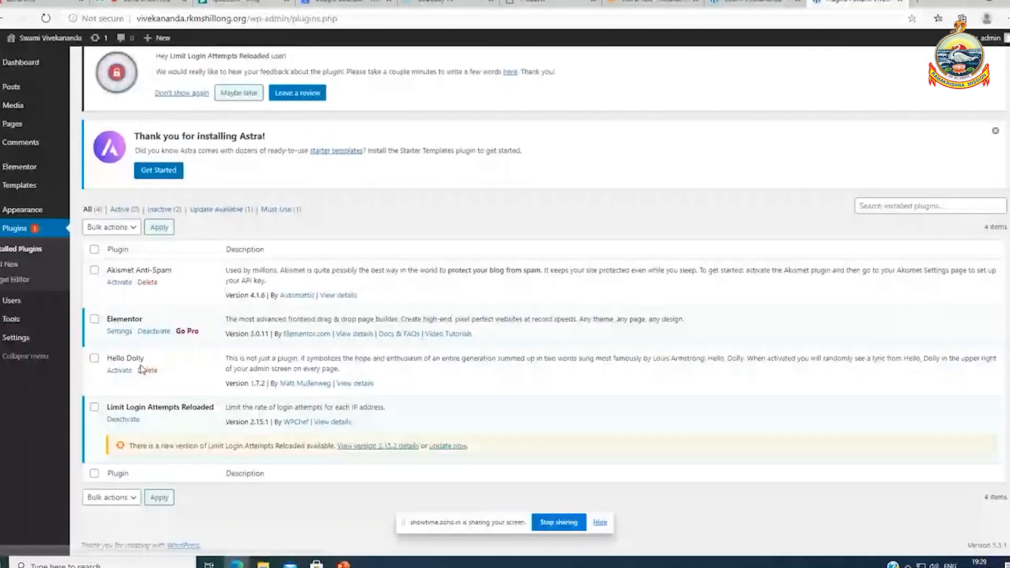
pyautogui.click(124, 333)
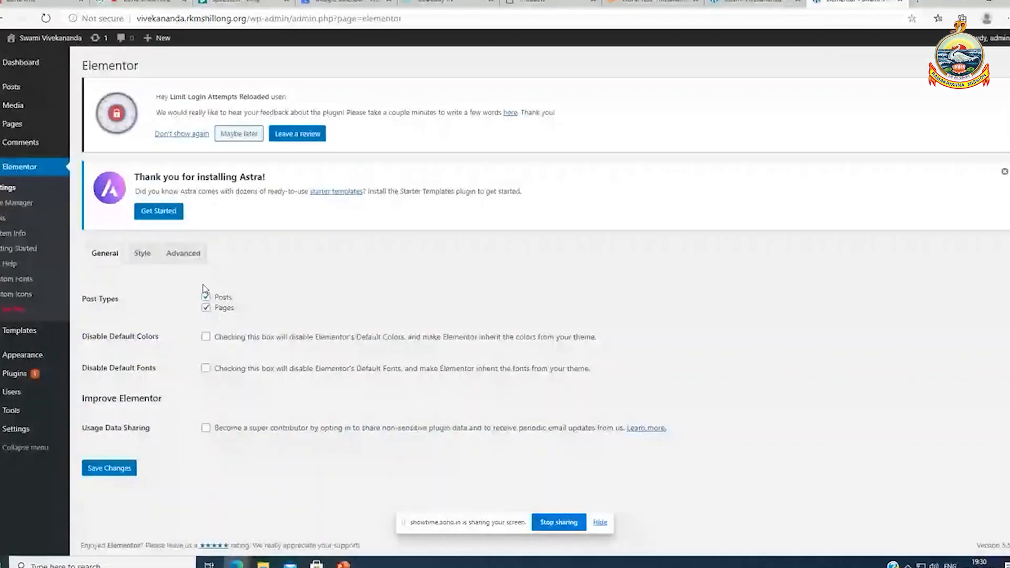
# In Elementor's advanced settings, set Switch Editor Loader Method to Enable and save the changes
pyautogui.click(192, 258)
pyautogui.scroll(-2, 192, 259)
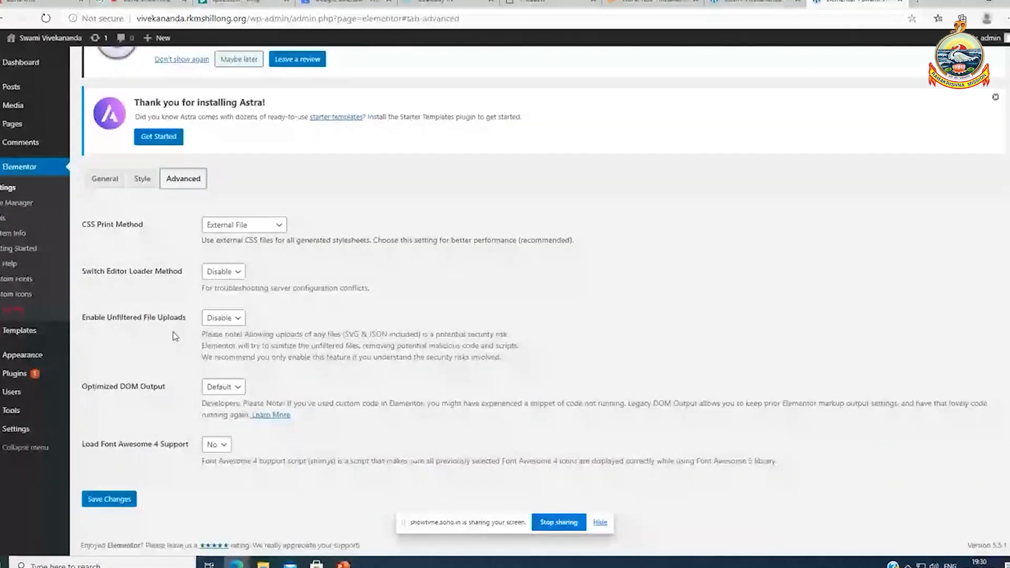
pyautogui.click(217, 273)
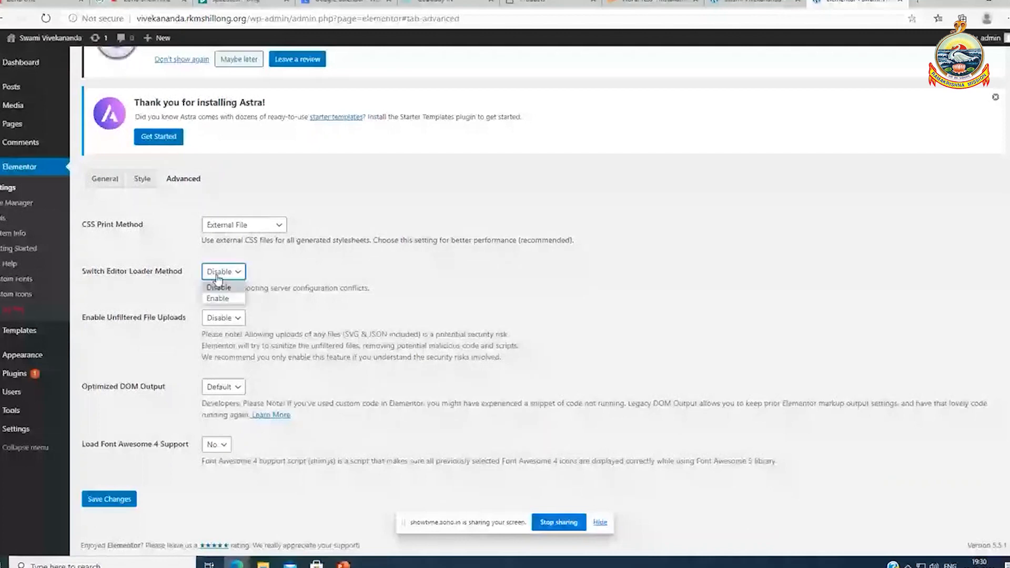
pyautogui.click(218, 298)
pyautogui.click(121, 500)
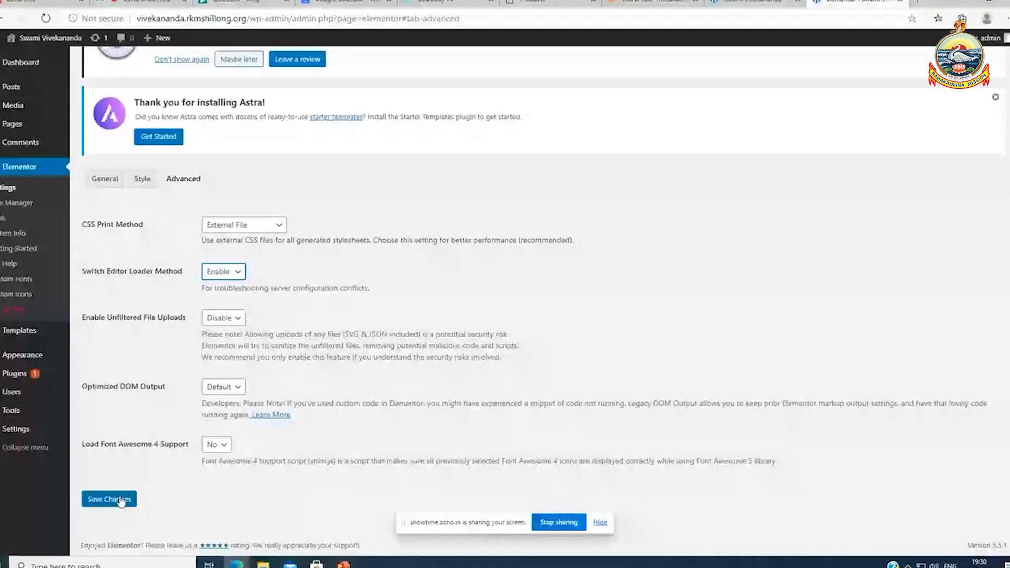
pyautogui.click(121, 500)
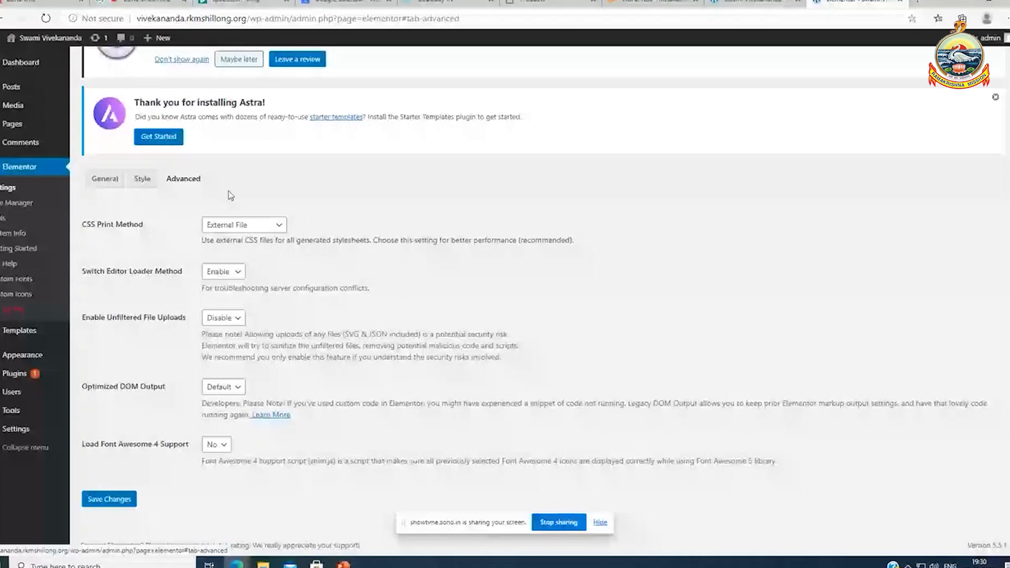
# Close the old public site page and reopen the site from the admin area in a new browser tab
pyautogui.moveTo(2, 67)
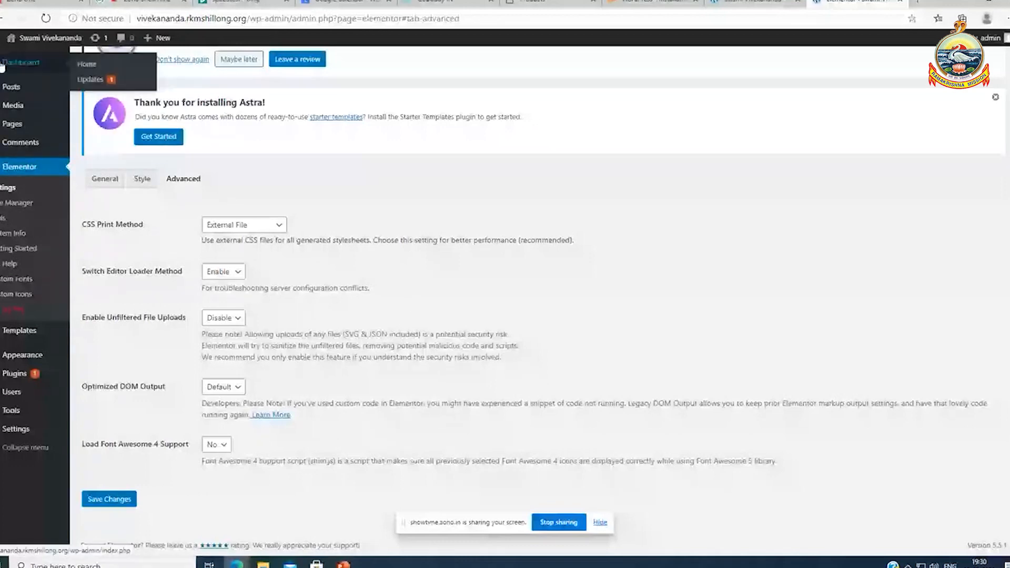
pyautogui.click(723, 7)
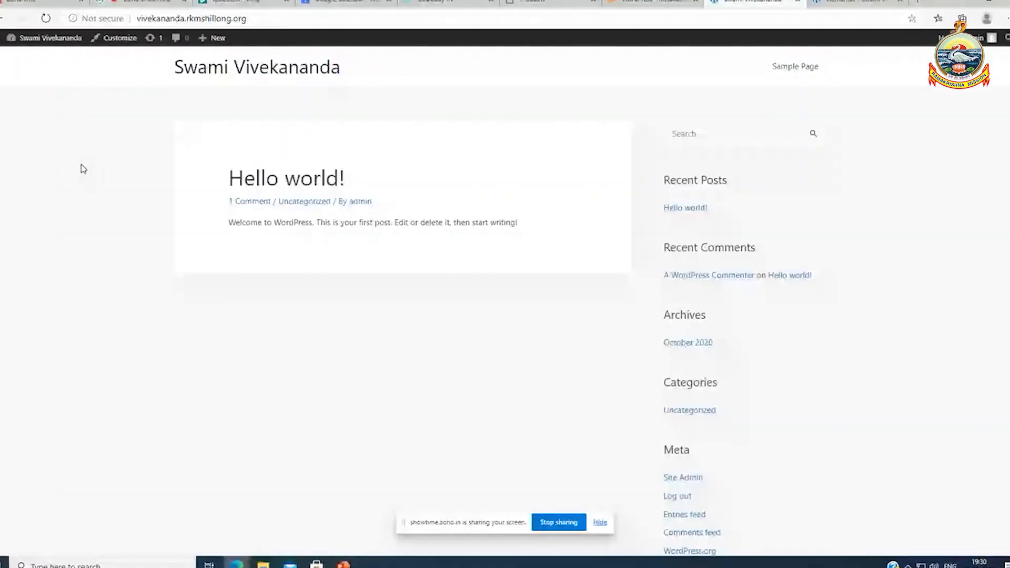
pyautogui.click(798, 5)
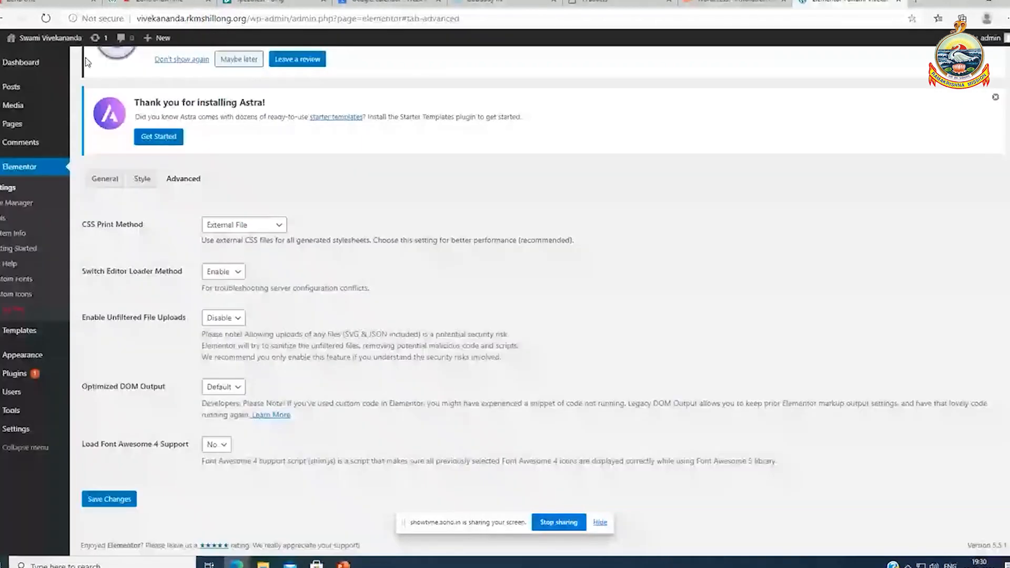
pyautogui.moveTo(53, 37)
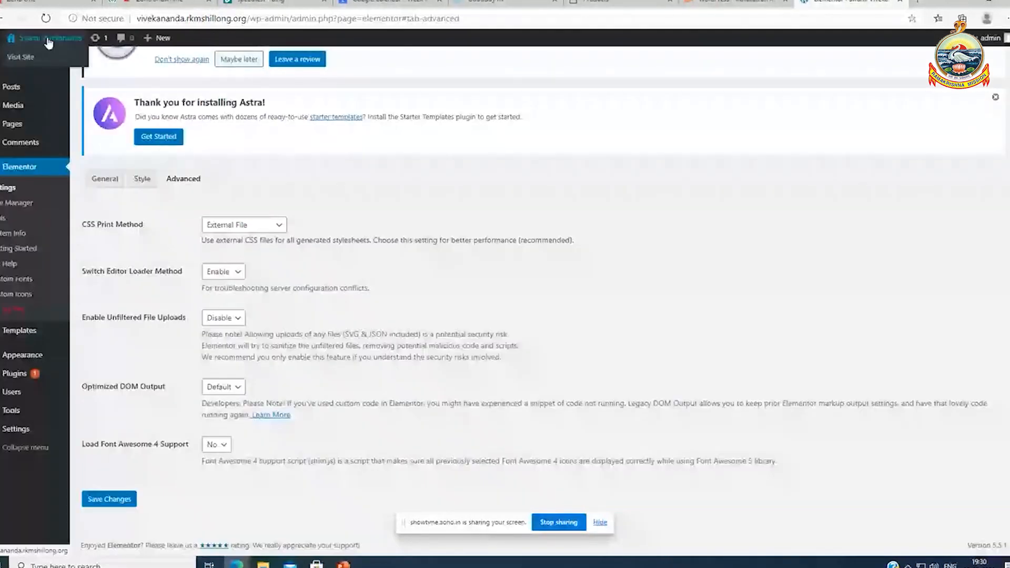
pyautogui.rightClick(26, 64)
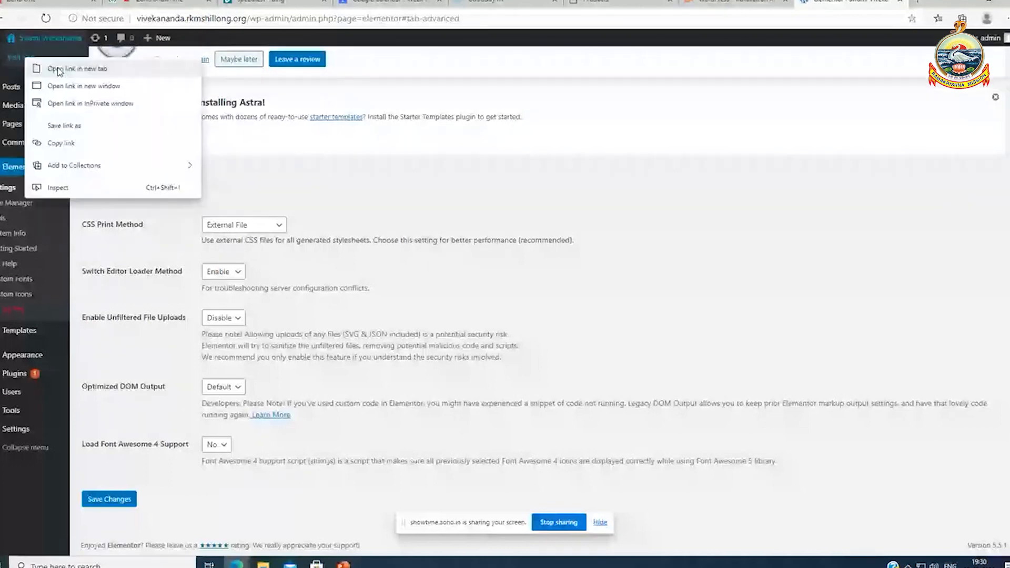
pyautogui.click(58, 69)
pyautogui.click(846, 4)
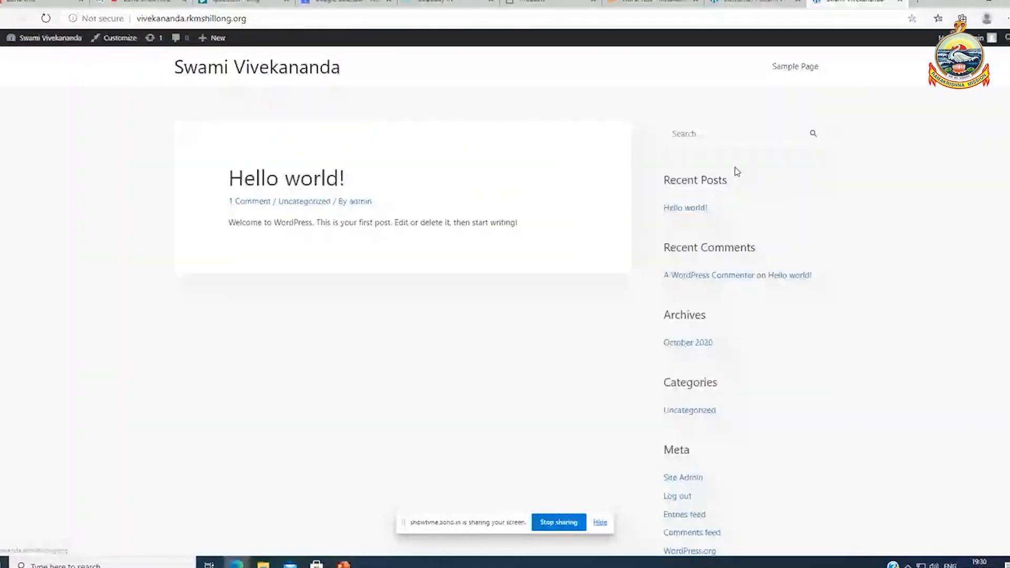
# Open the home page in the Customizer and go to the header's Site Identity settings
pyautogui.click(122, 40)
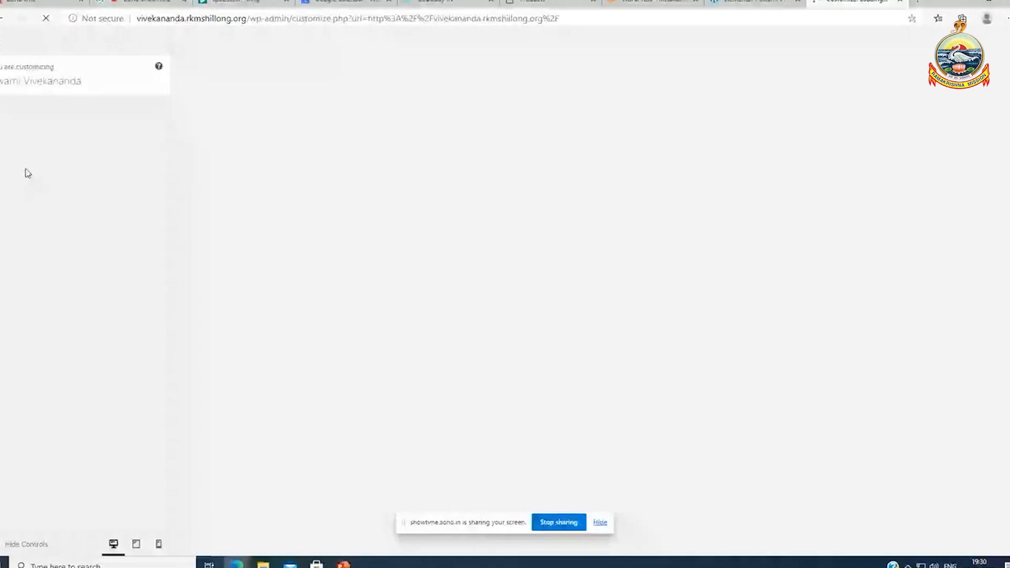
pyautogui.click(741, 7)
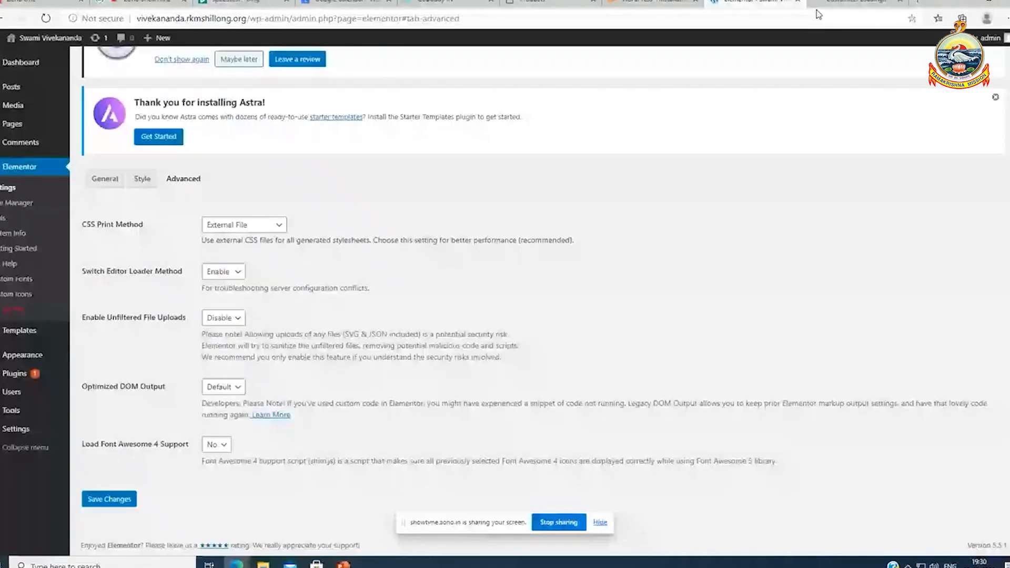
pyautogui.click(844, 7)
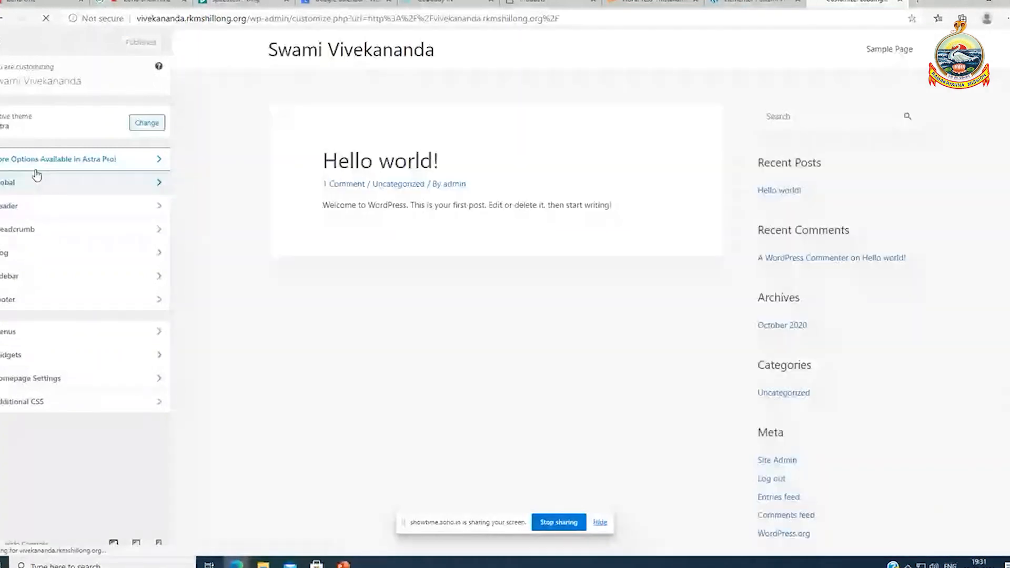
pyautogui.click(34, 211)
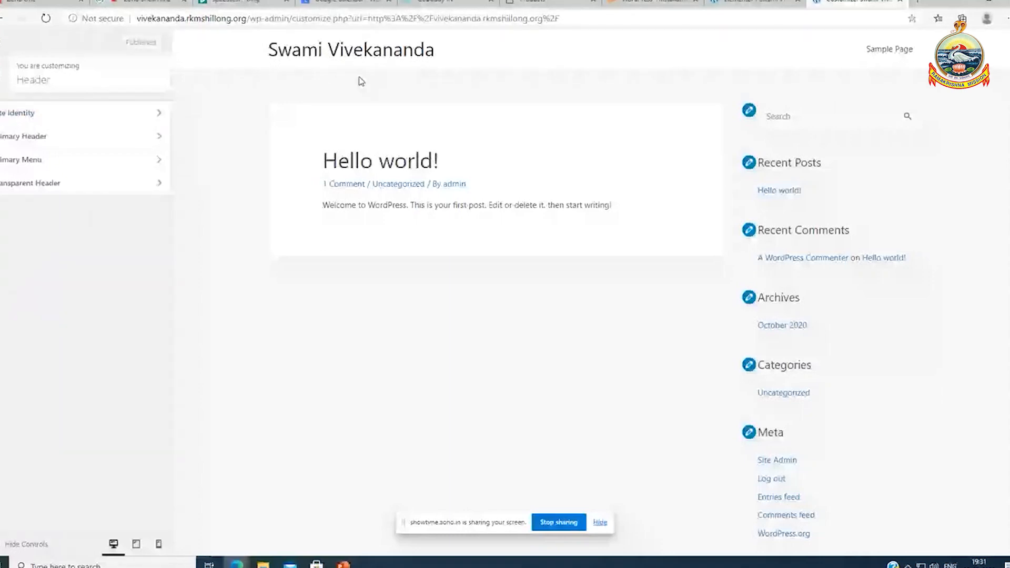
pyautogui.click(79, 112)
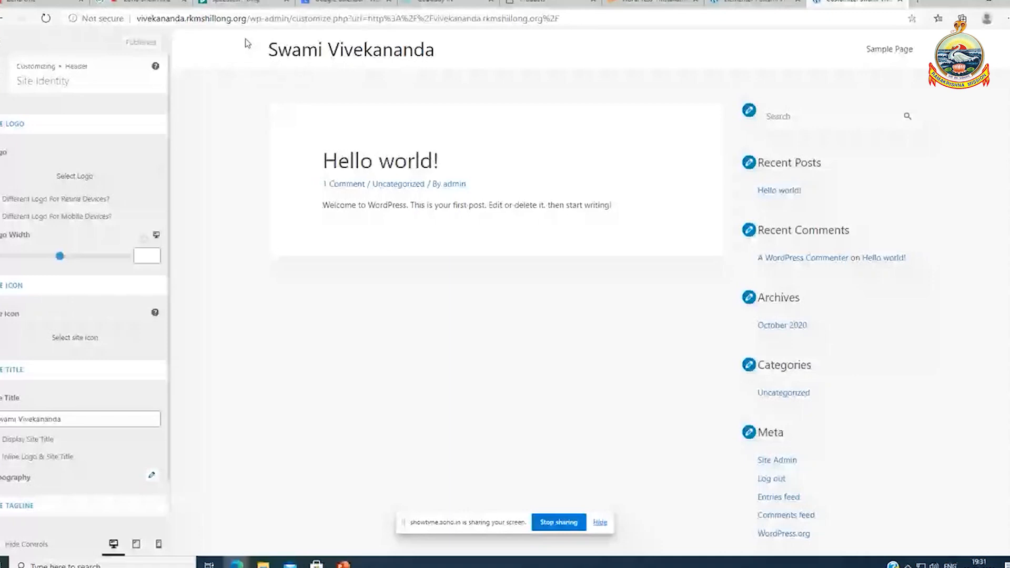
# Upload 200px-Emblem-Ramakrishna-Mission-Transparent.png from the Desktop folder as the site logo image
pyautogui.click(75, 178)
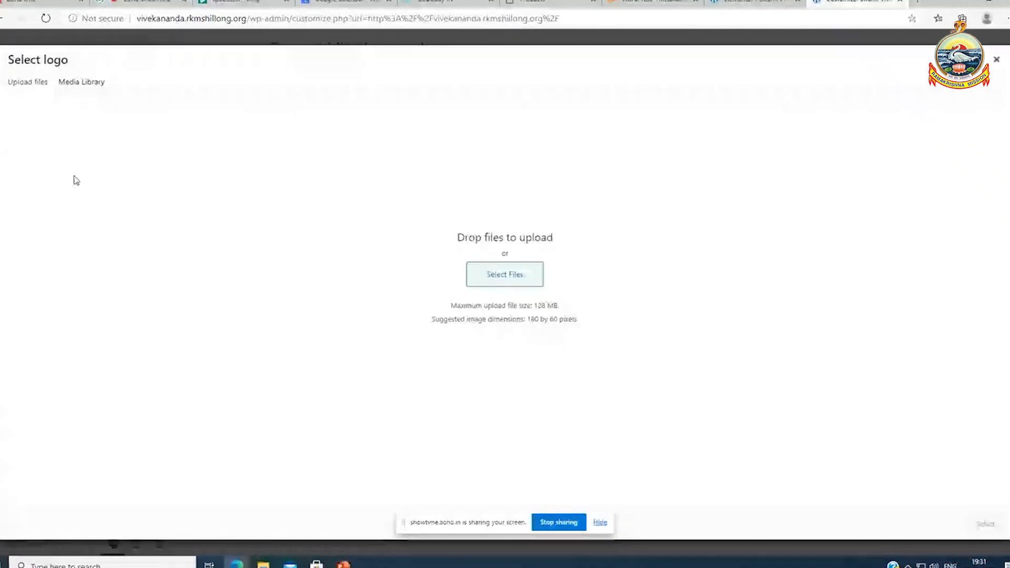
pyautogui.click(490, 275)
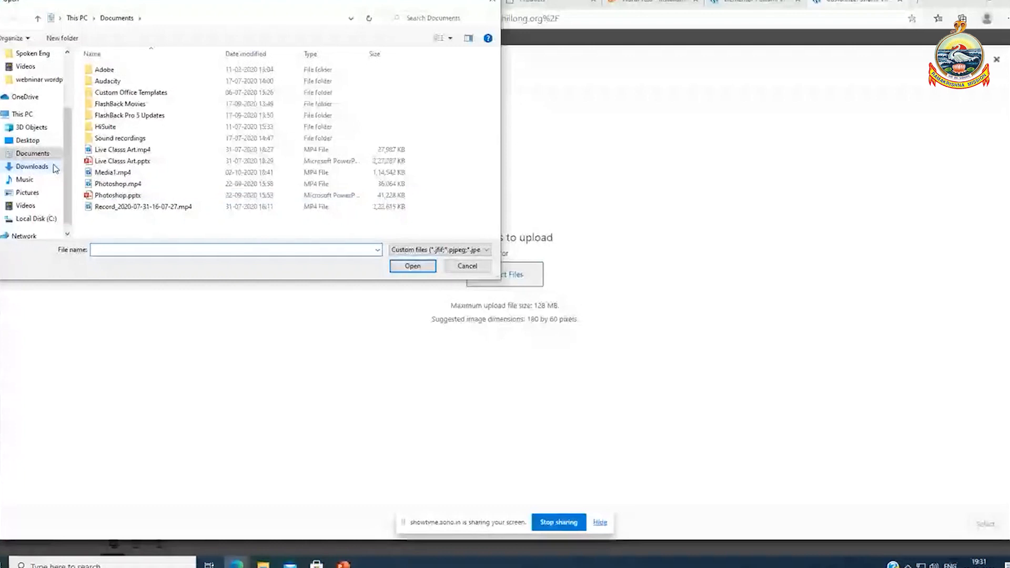
pyautogui.click(27, 140)
pyautogui.click(348, 118)
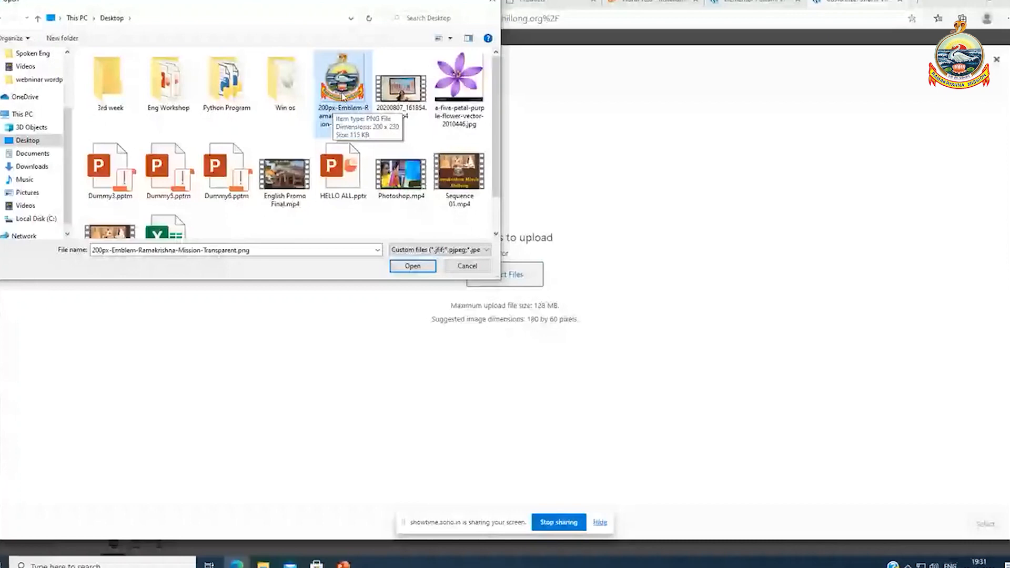
pyautogui.doubleClick(343, 96)
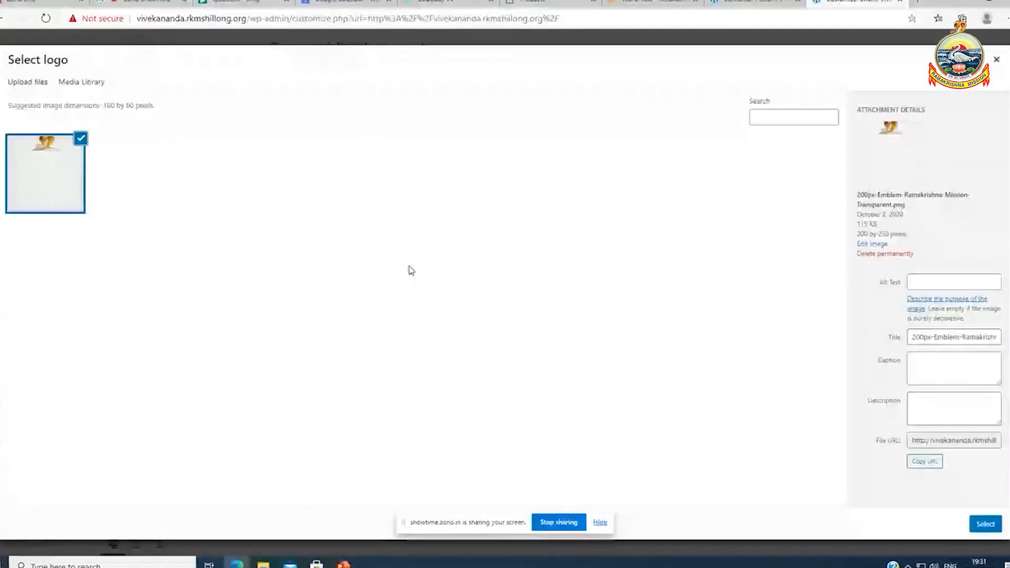
# Set the logo image's alt text, title, caption and description to "Ramakrishna Mission"
pyautogui.click(890, 280)
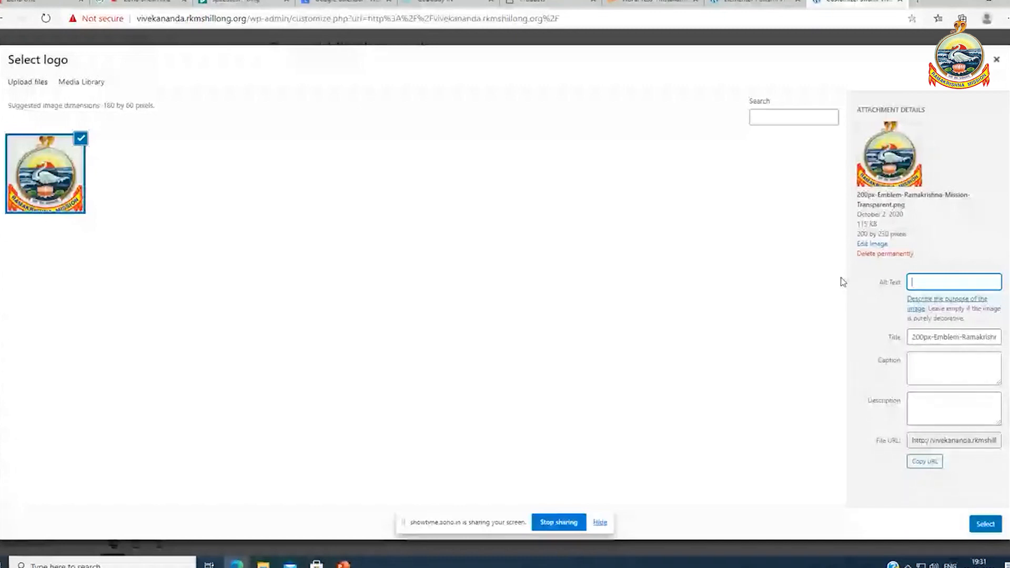
pyautogui.write('Ramakrishna Mission')
pyautogui.hotkey('ctrl', 'a')
pyautogui.hotkey('ctrl', 'c')
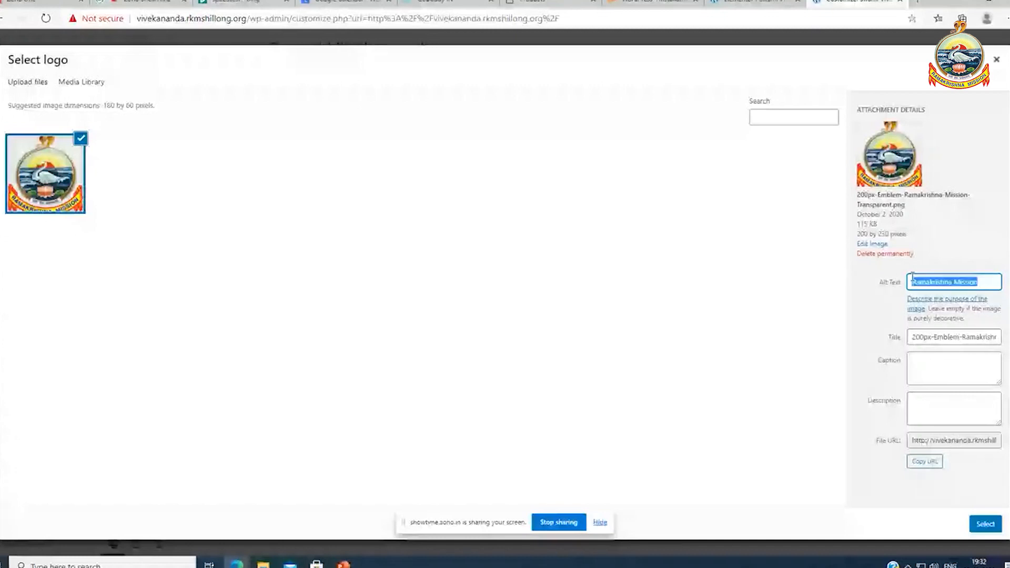
pyautogui.click(925, 365)
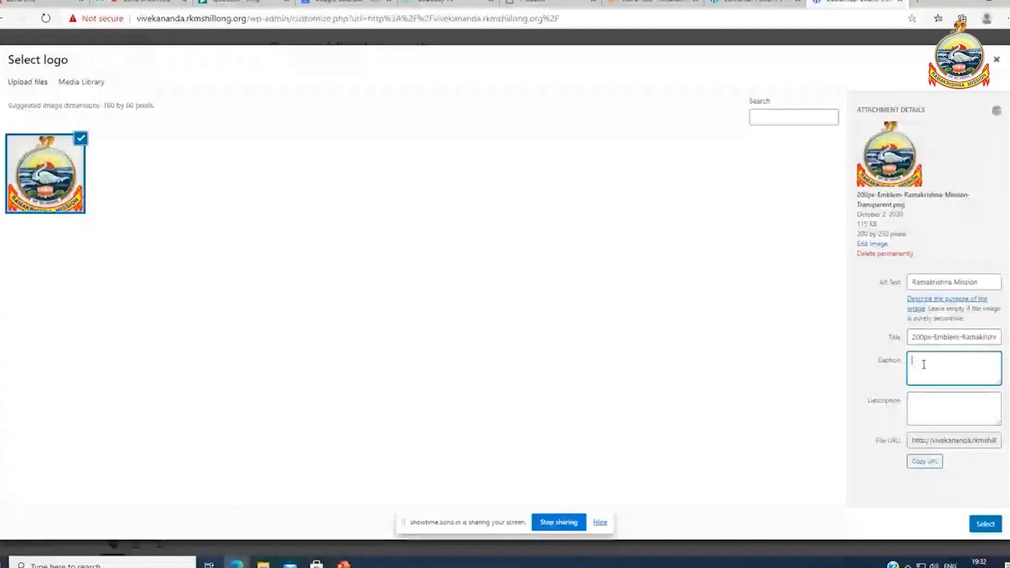
pyautogui.hotkey('ctrl', 'v')
pyautogui.moveTo(913, 337); pyautogui.dragTo(1004, 340)
pyautogui.hotkey('ctrl', 'v')
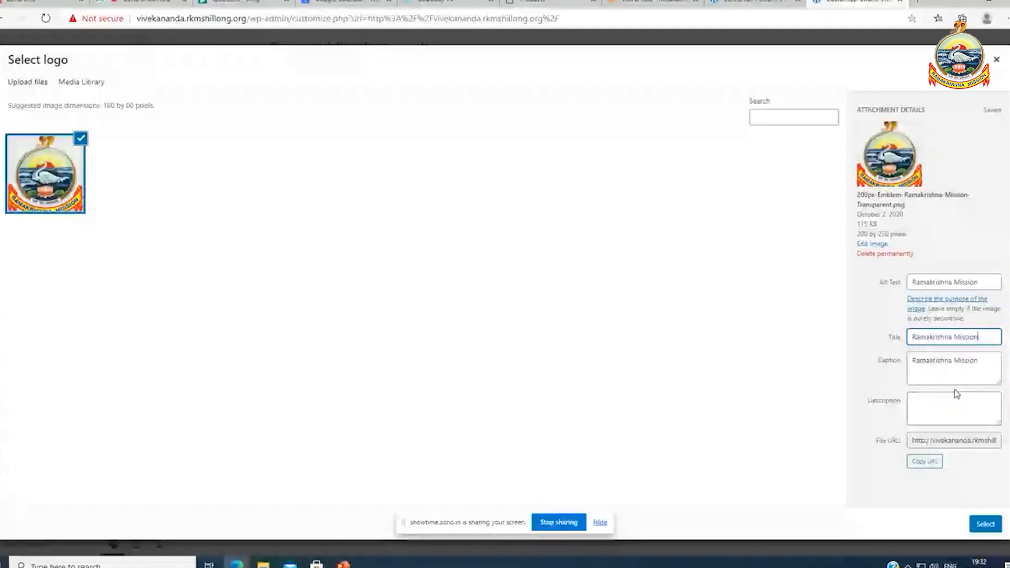
pyautogui.click(937, 414)
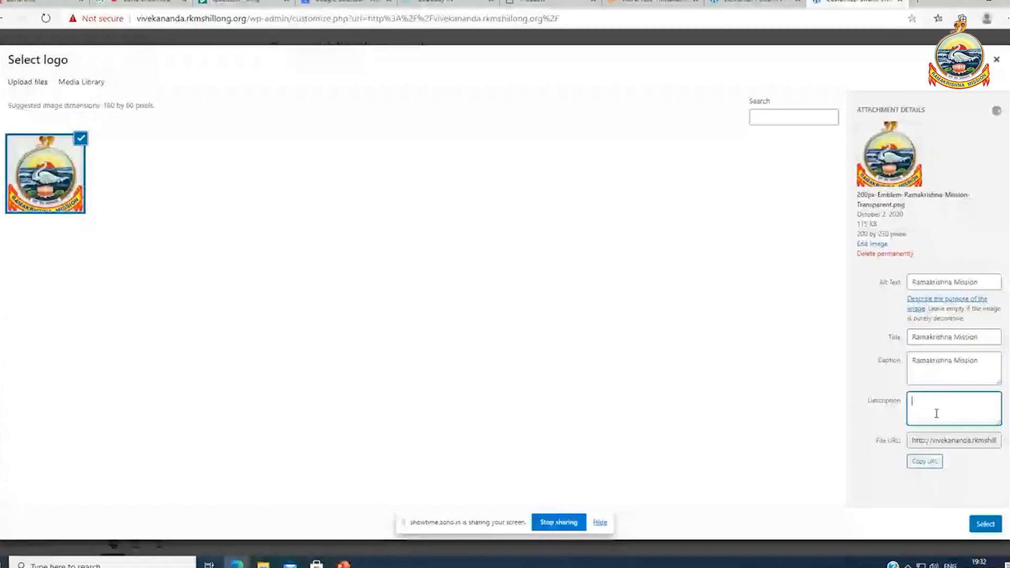
pyautogui.hotkey('ctrl', 'v')
# Use the uploaded emblem as the logo, extending the crop area to cover the whole image
pyautogui.click(982, 526)
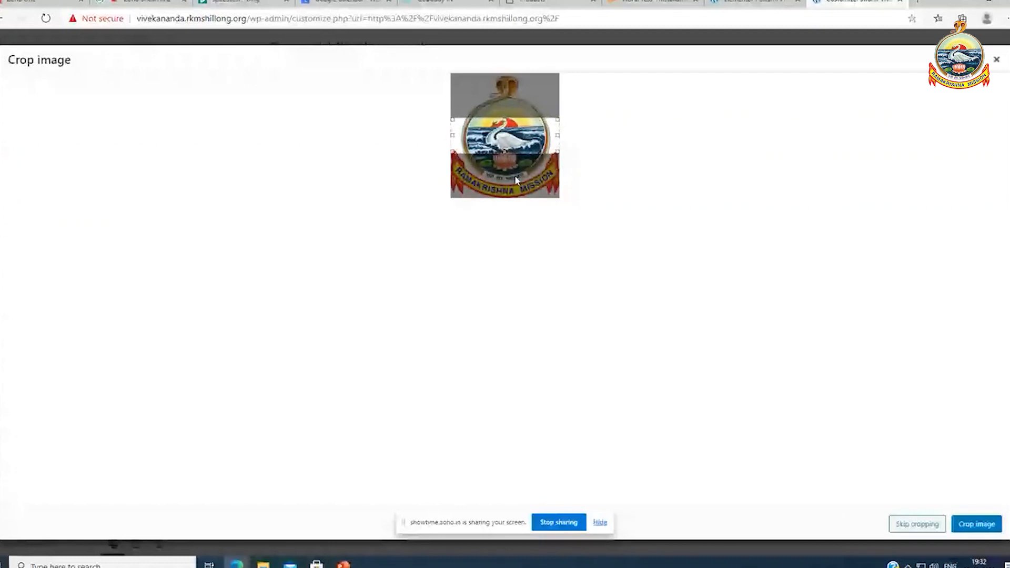
pyautogui.moveTo(453, 120); pyautogui.dragTo(447, 95)
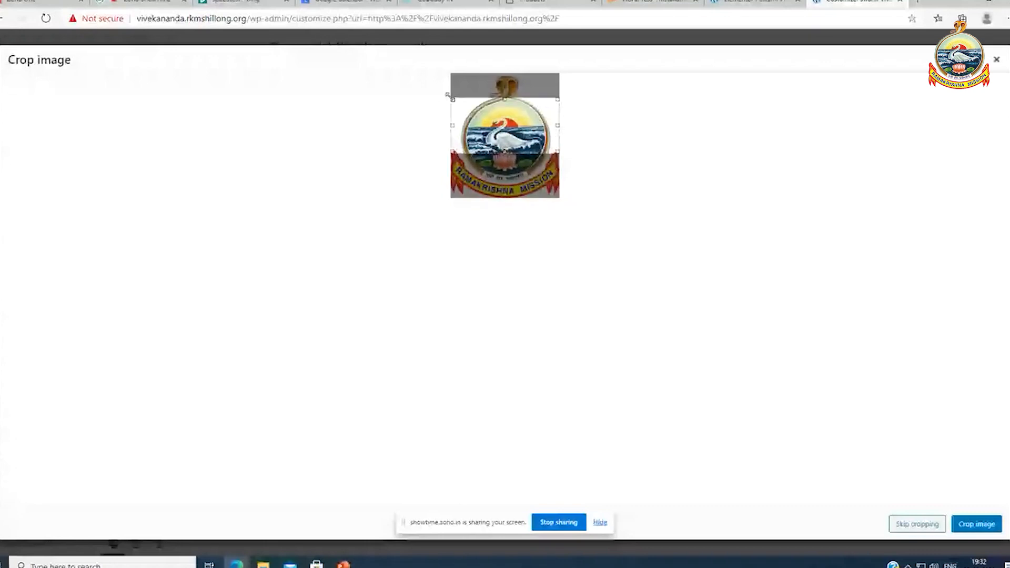
pyautogui.moveTo(449, 97); pyautogui.dragTo(448, 72)
pyautogui.moveTo(558, 152); pyautogui.dragTo(562, 199)
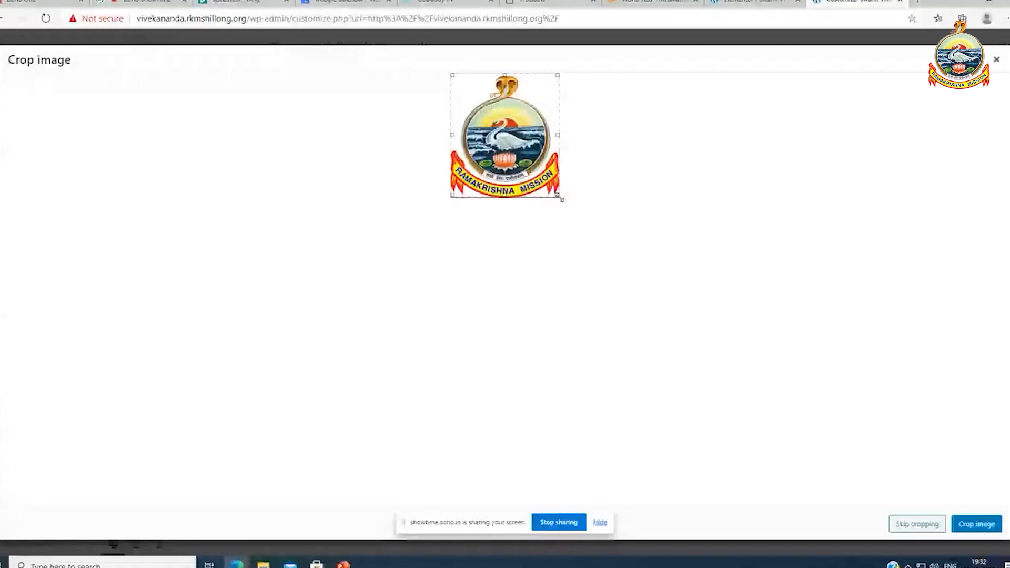
pyautogui.click(977, 526)
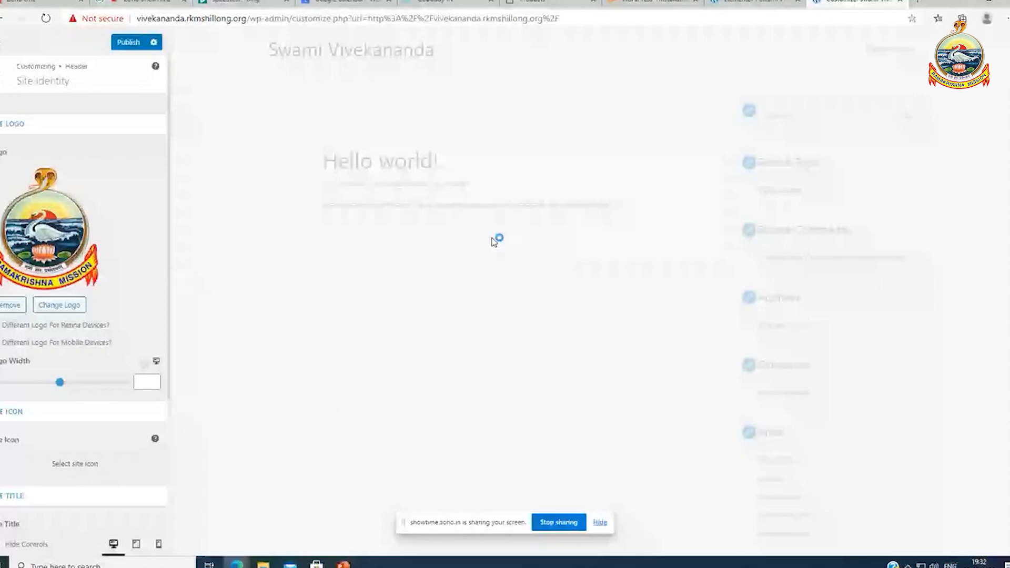
# Return to the admin dashboard and look over the submenus for Posts, Templates and Users
pyautogui.click(756, 2)
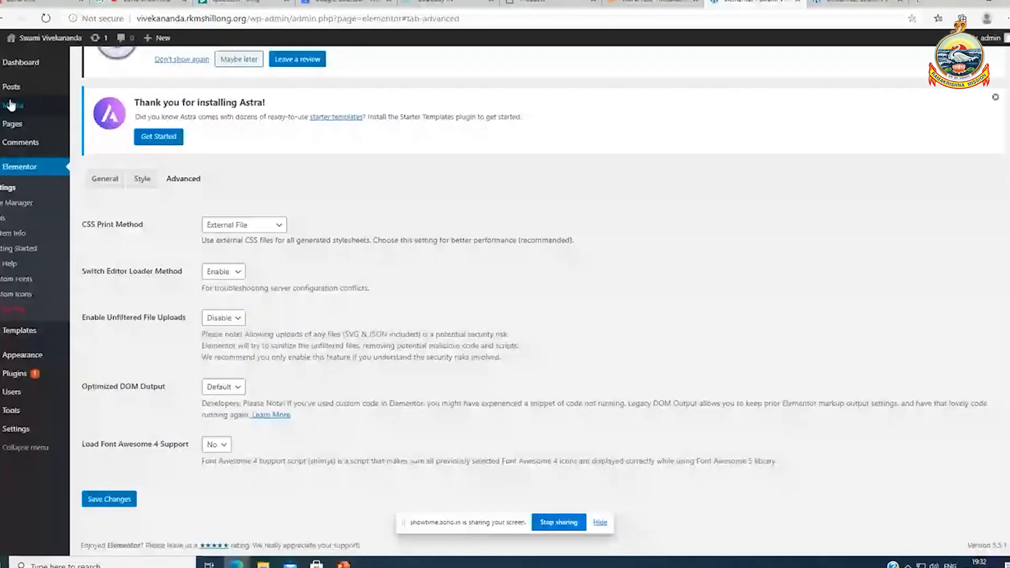
pyautogui.click(20, 63)
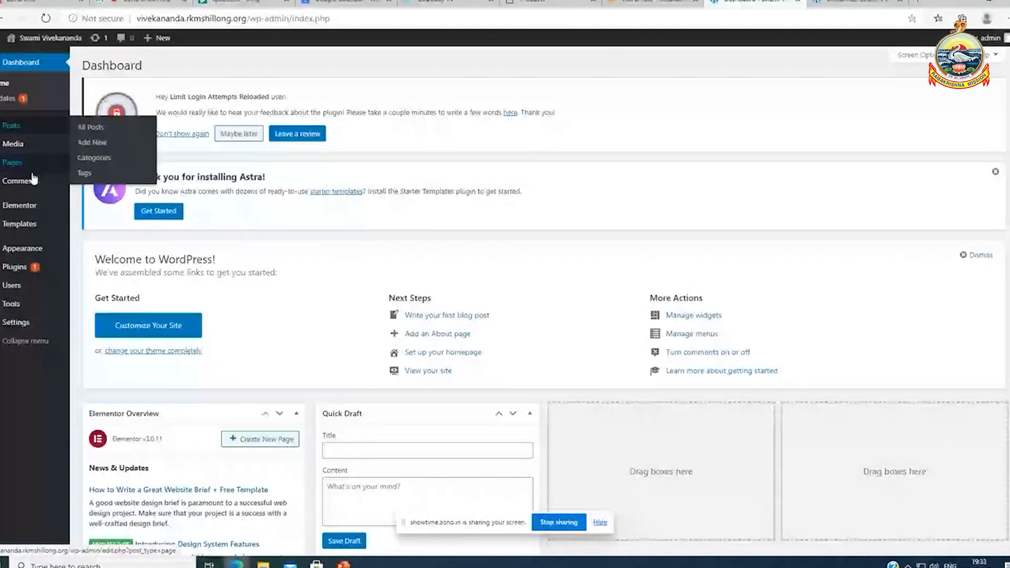
pyautogui.moveTo(25, 212)
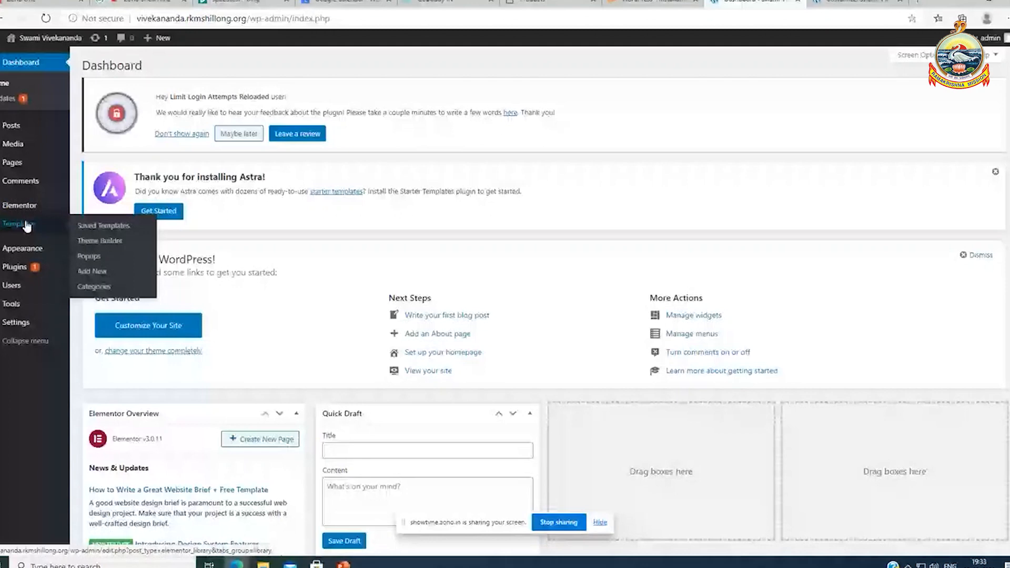
pyautogui.moveTo(26, 256)
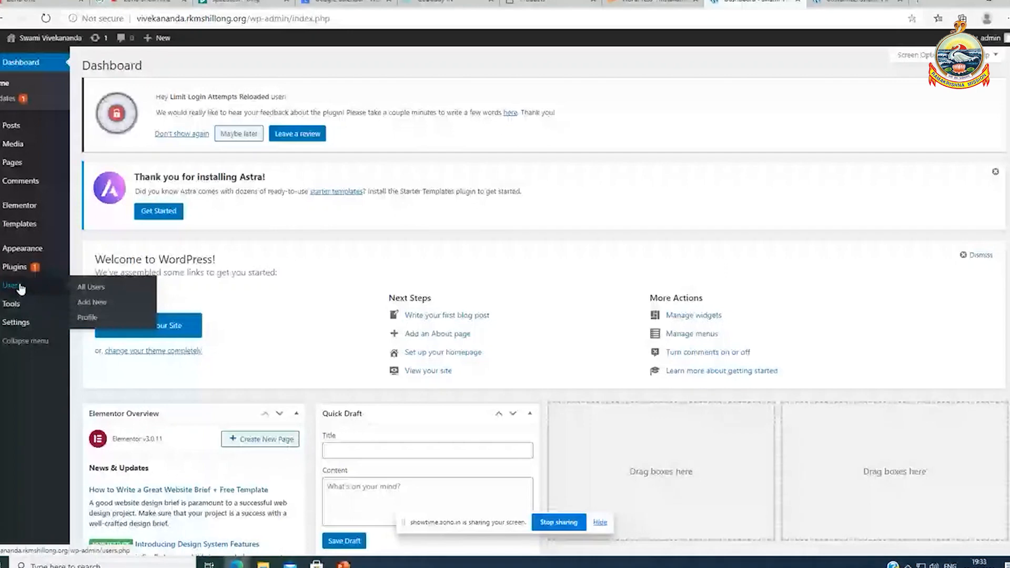
# Return to the site customizer and reduce the header logo's width to 41
pyautogui.moveTo(19, 308)
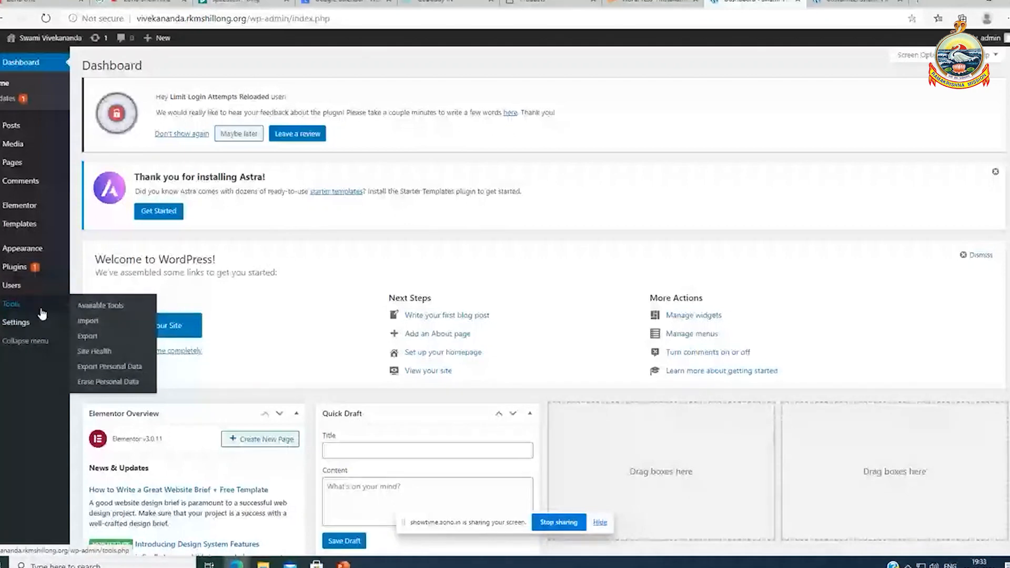
pyautogui.click(858, 2)
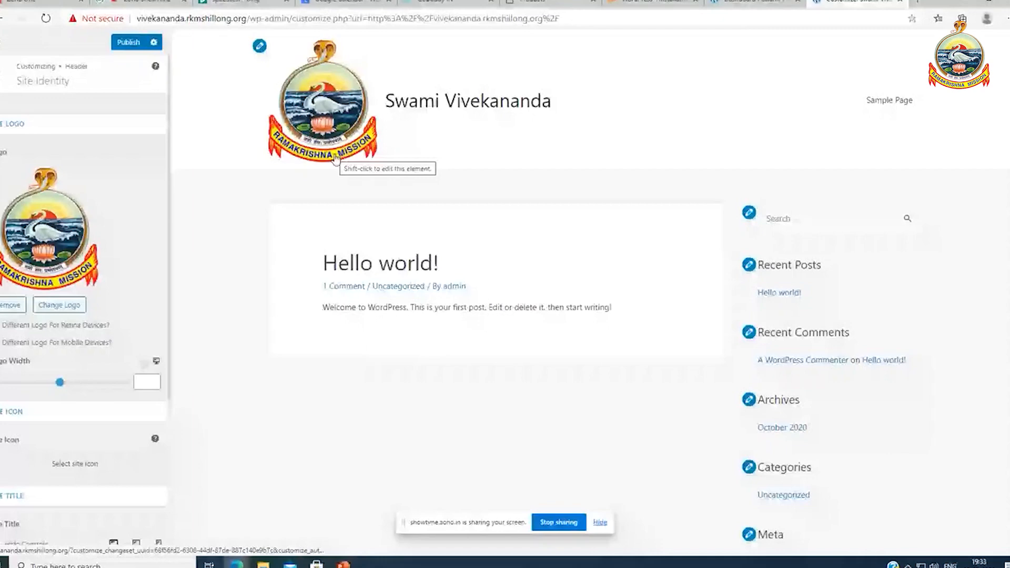
pyautogui.moveTo(60, 383); pyautogui.dragTo(4, 388)
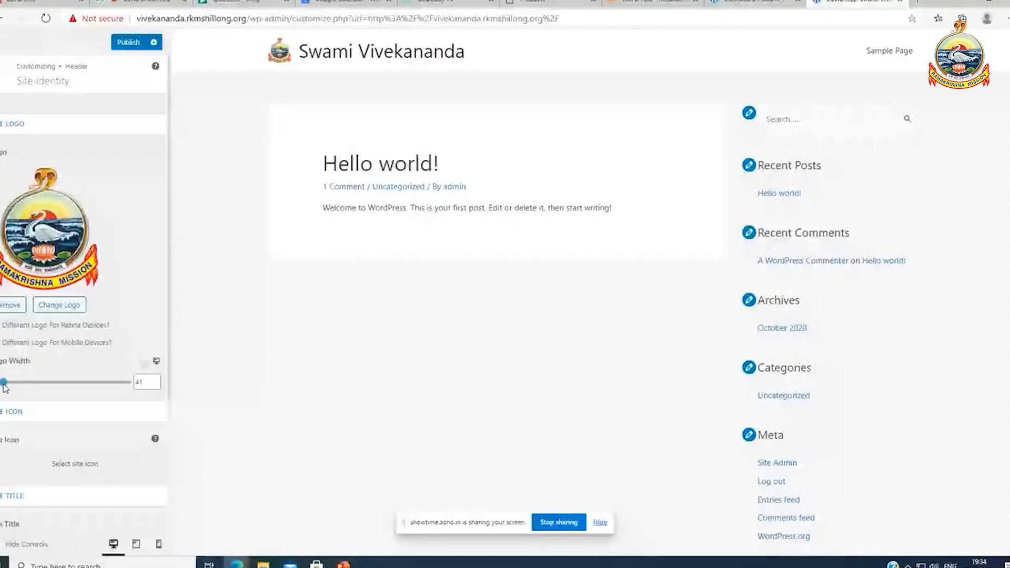
# Review the site title settings, return to the main customizer options and publish the logo change
pyautogui.scroll(-3, 42, 343)
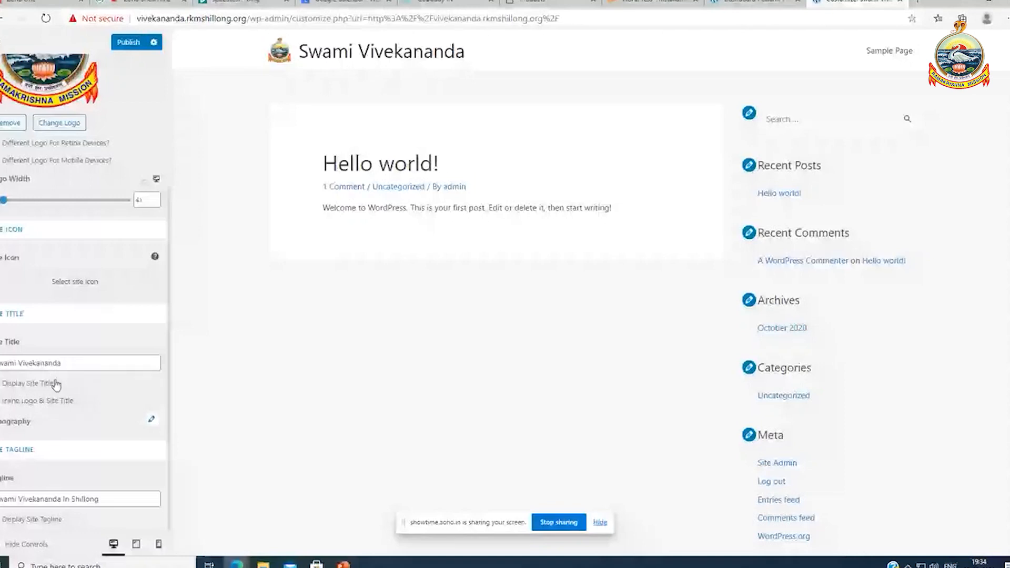
pyautogui.moveTo(62, 364); pyautogui.dragTo(0, 363)
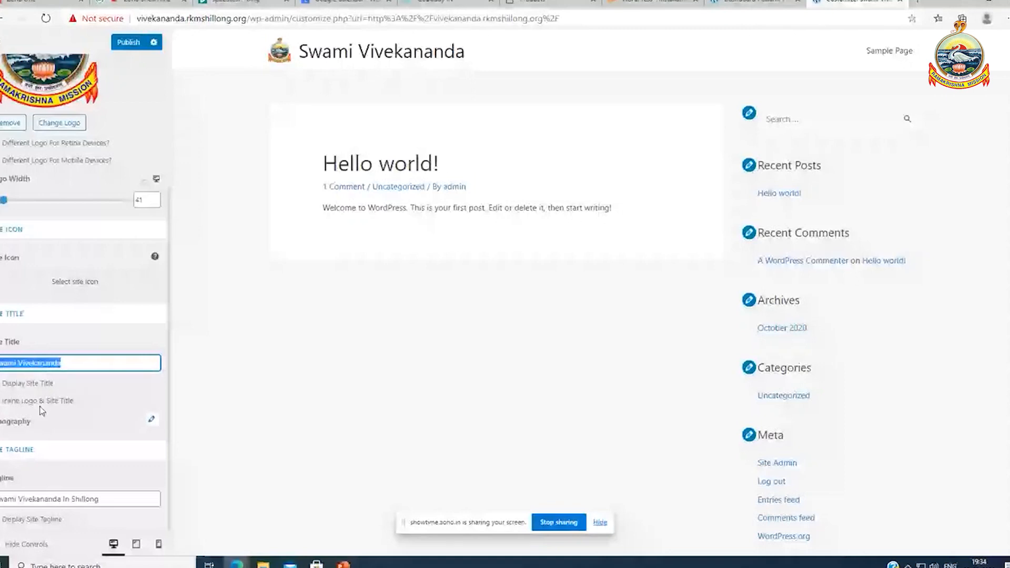
pyautogui.scroll(4, 41, 411)
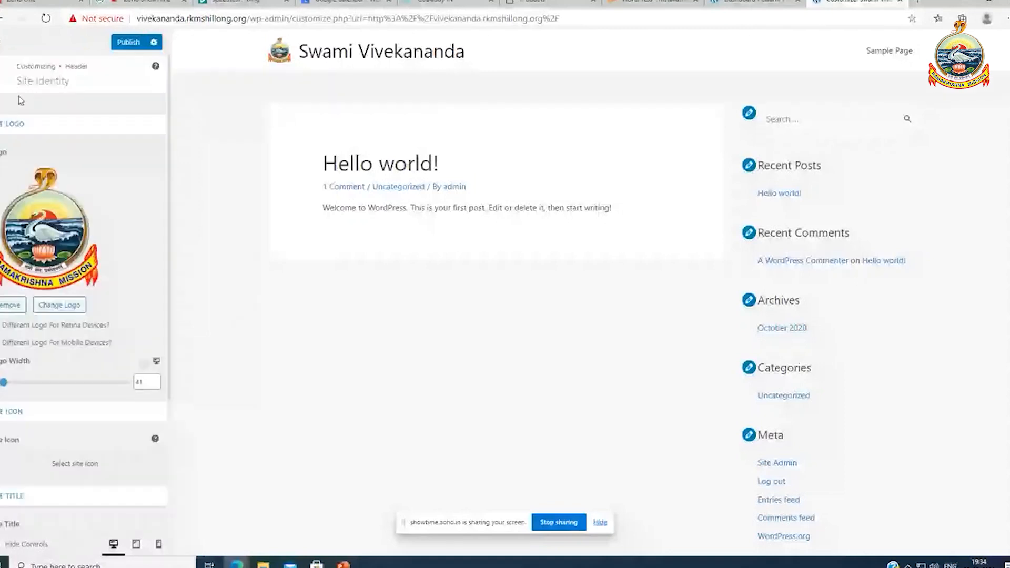
pyautogui.click(2, 80)
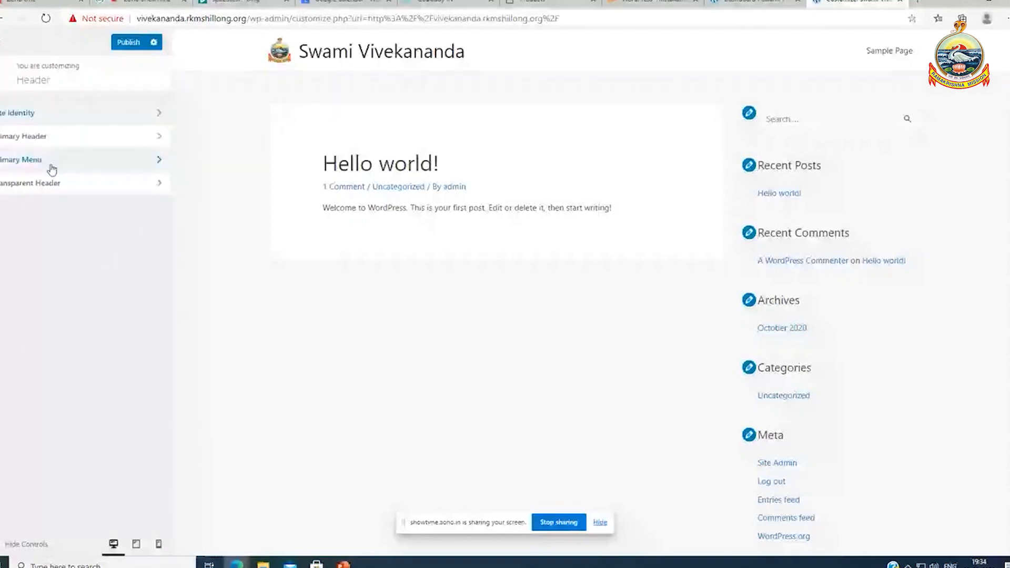
pyautogui.click(3, 74)
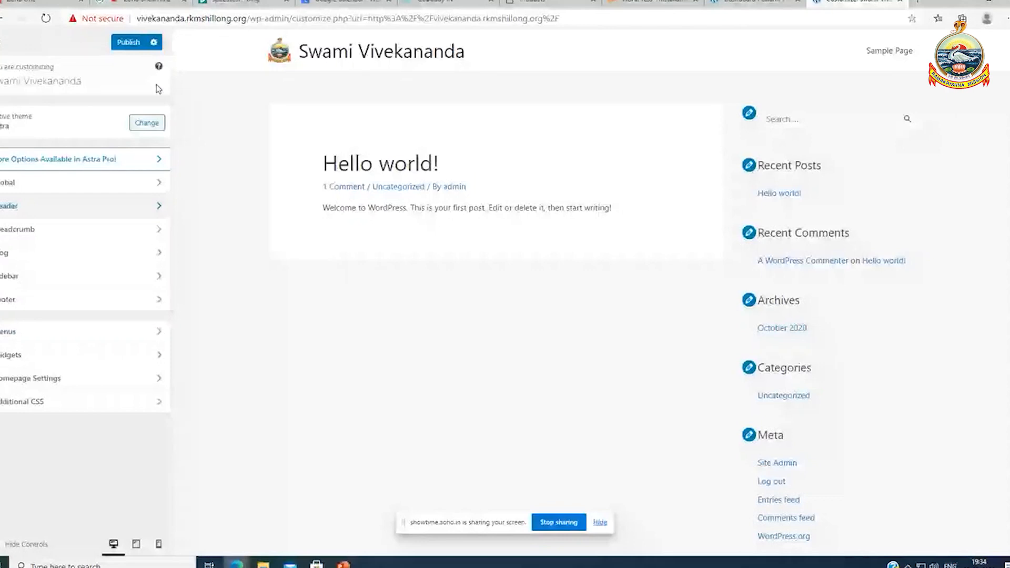
pyautogui.click(128, 43)
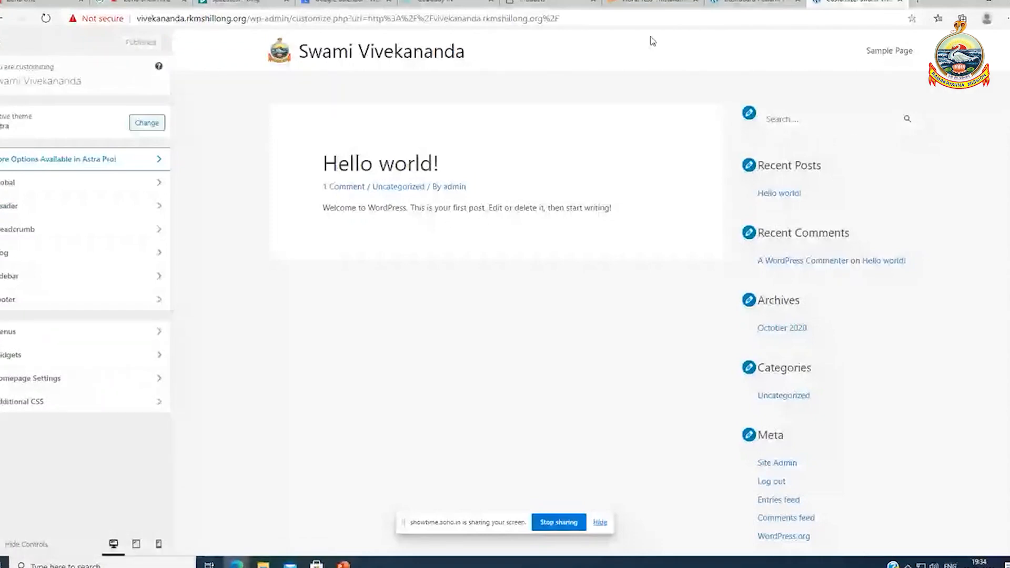
# Visit the live site from the admin area and compare its header with the customizer preview
pyautogui.click(743, 2)
pyautogui.click(830, 6)
pyautogui.click(752, 3)
pyautogui.moveTo(32, 38)
pyautogui.click(29, 61)
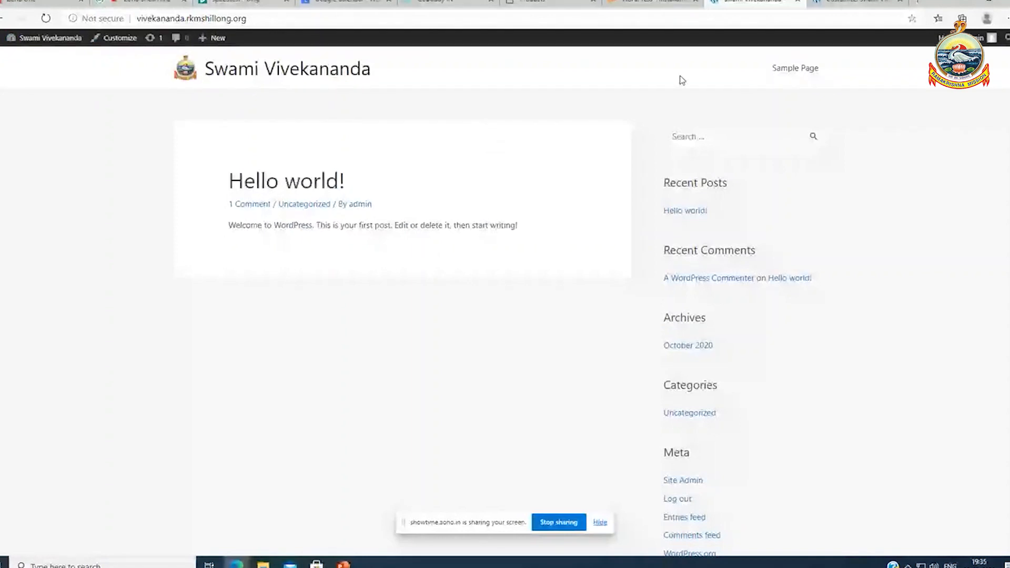
pyautogui.hotkey('ctrl', 'Tab')
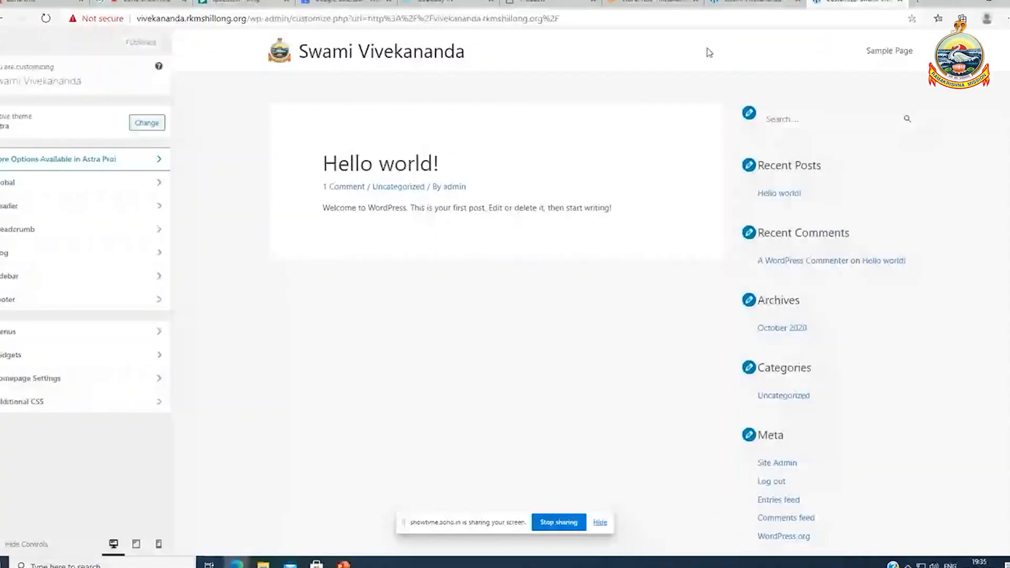
pyautogui.hotkey('ctrl', 'shift', 'Tab')
# Return to the admin dashboard and start a new page
pyautogui.moveTo(14, 38)
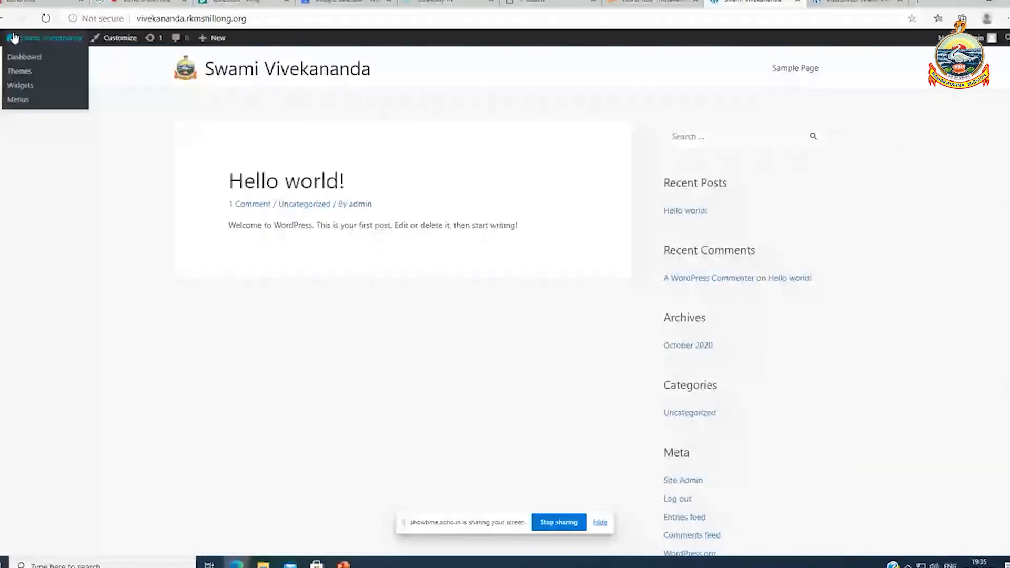
pyautogui.click(26, 58)
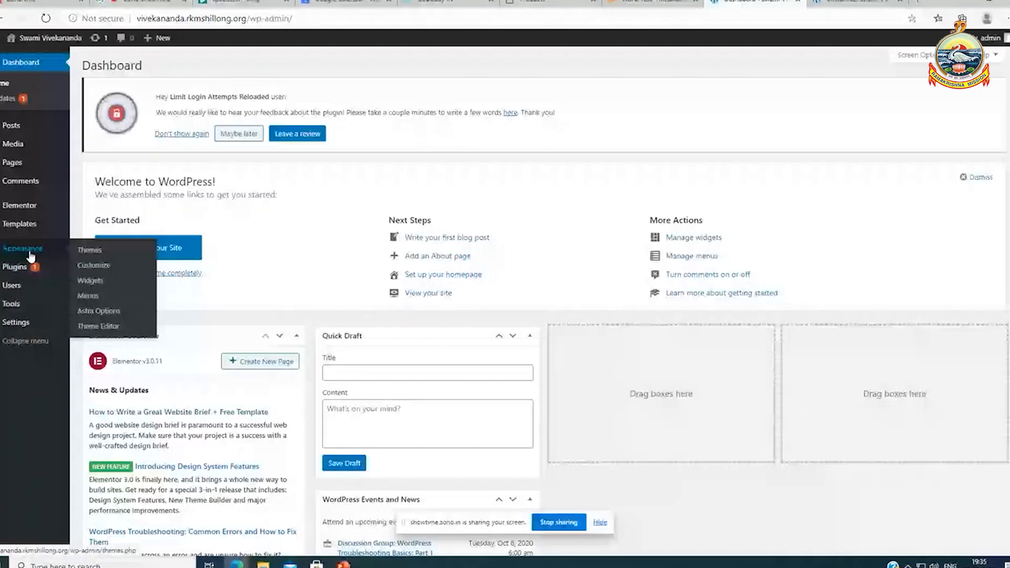
pyautogui.click(842, 2)
pyautogui.click(768, 2)
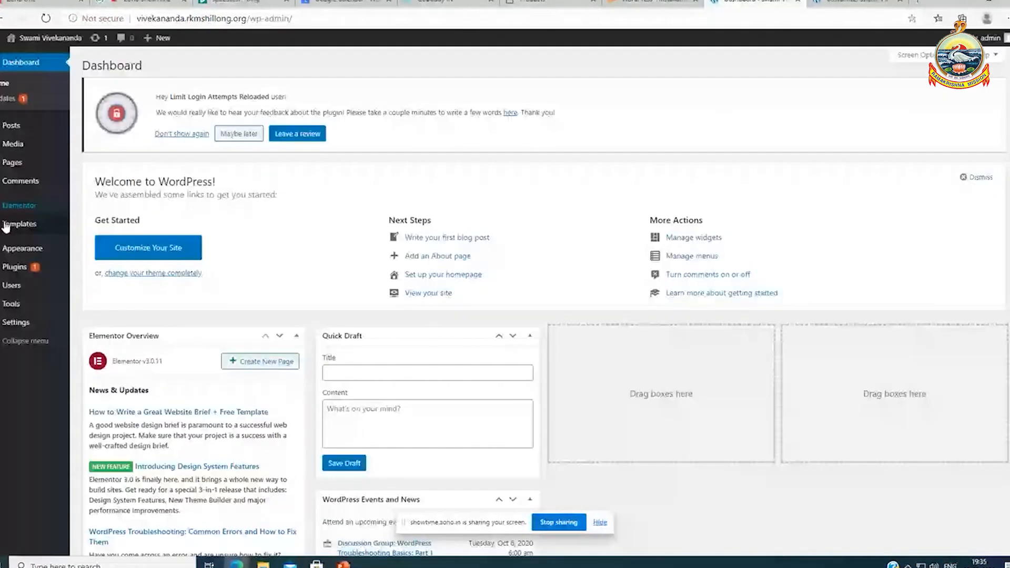
pyautogui.moveTo(51, 172)
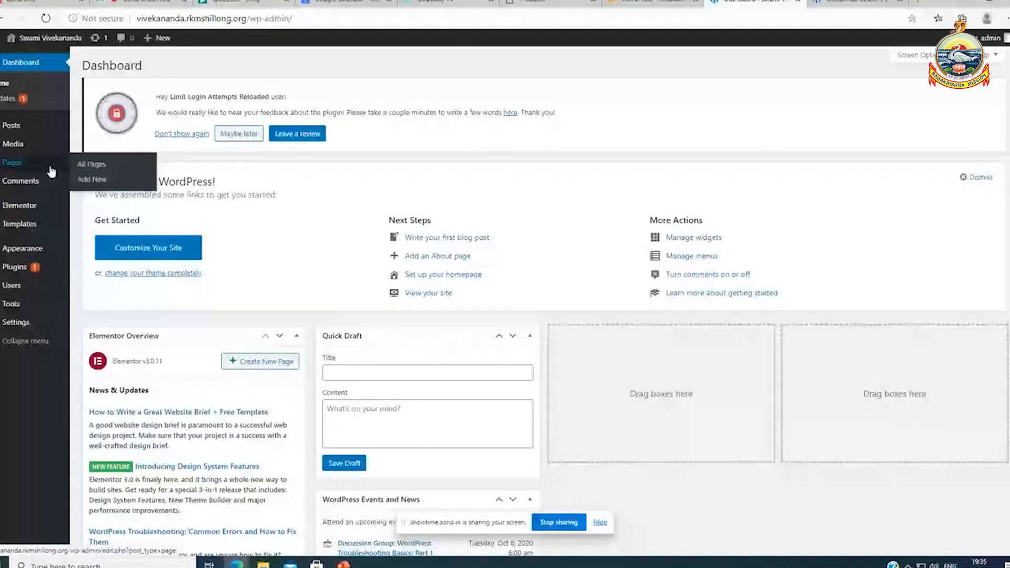
pyautogui.click(90, 182)
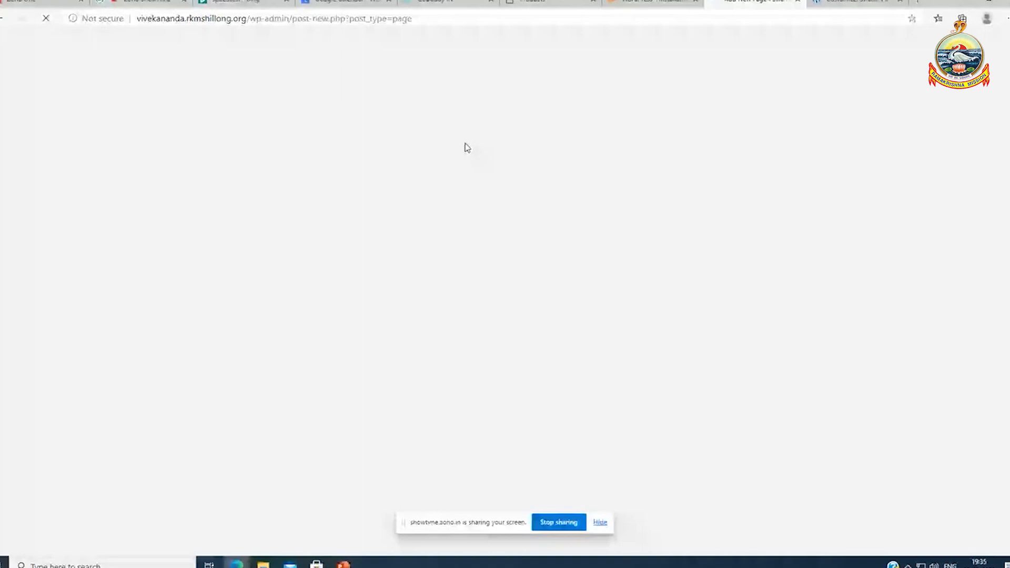
# Refresh the customizer preview, title the new page "Home" and publish it
pyautogui.click(858, 2)
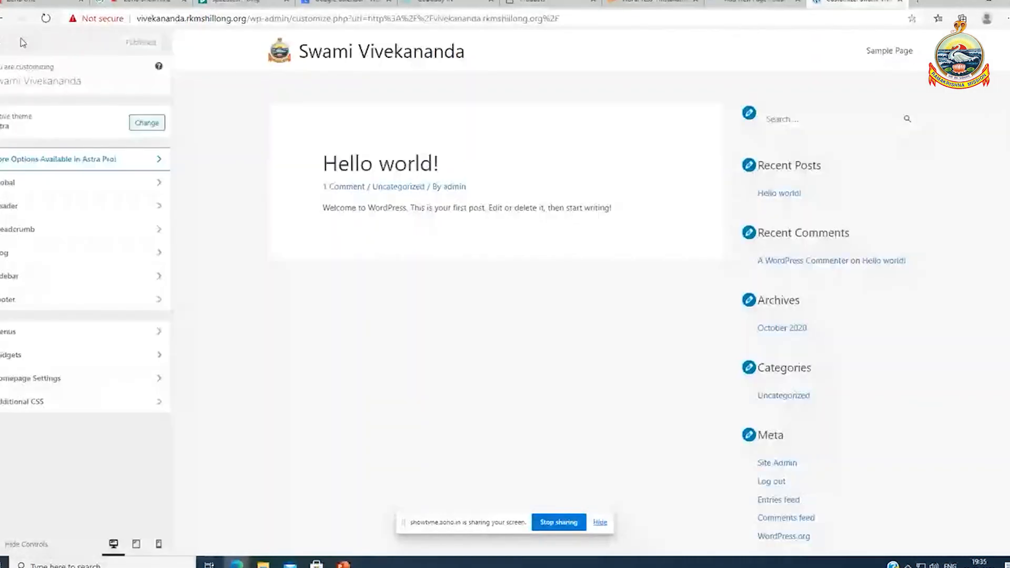
pyautogui.click(46, 20)
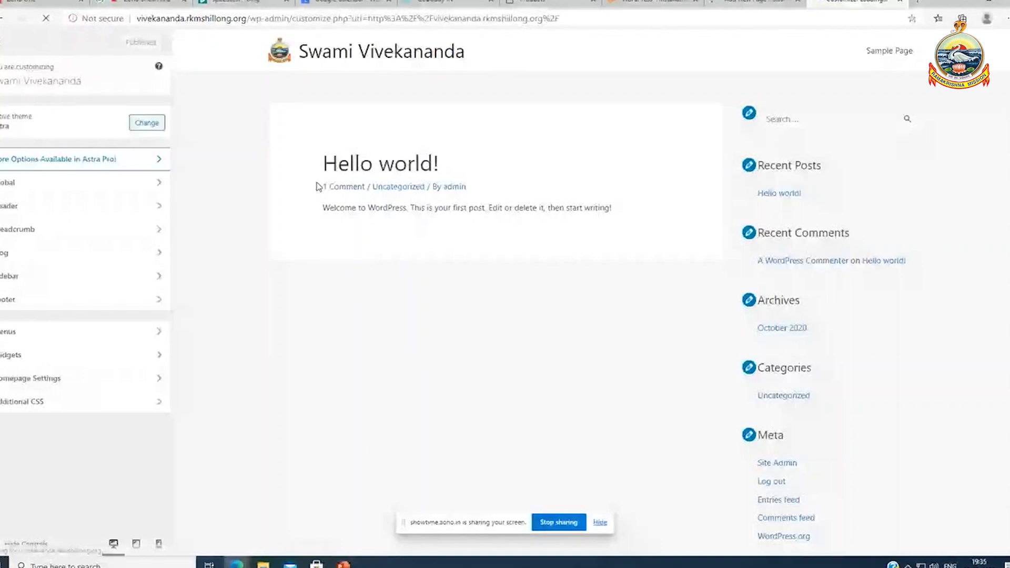
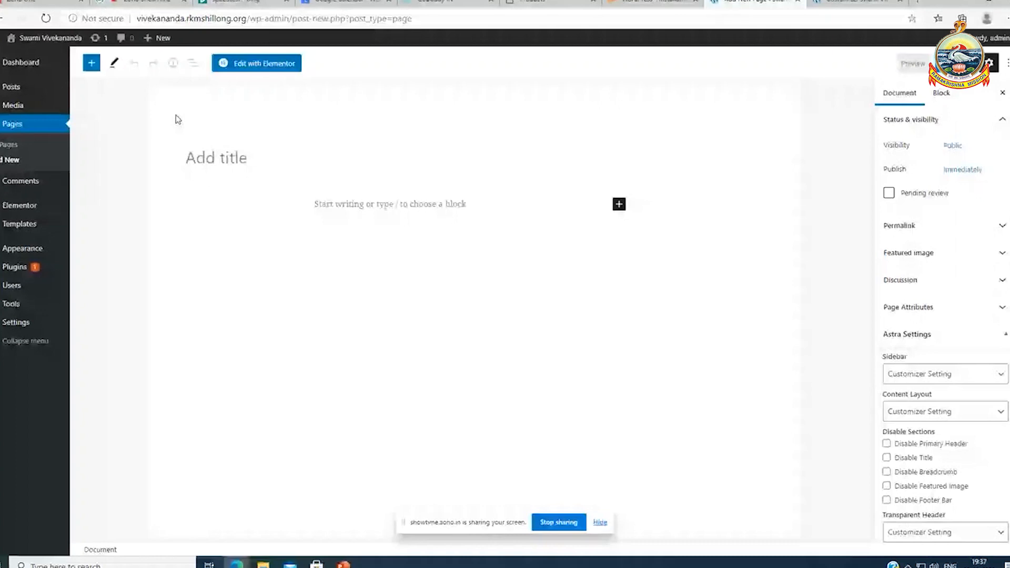
pyautogui.click(8, 162)
pyautogui.click(843, 2)
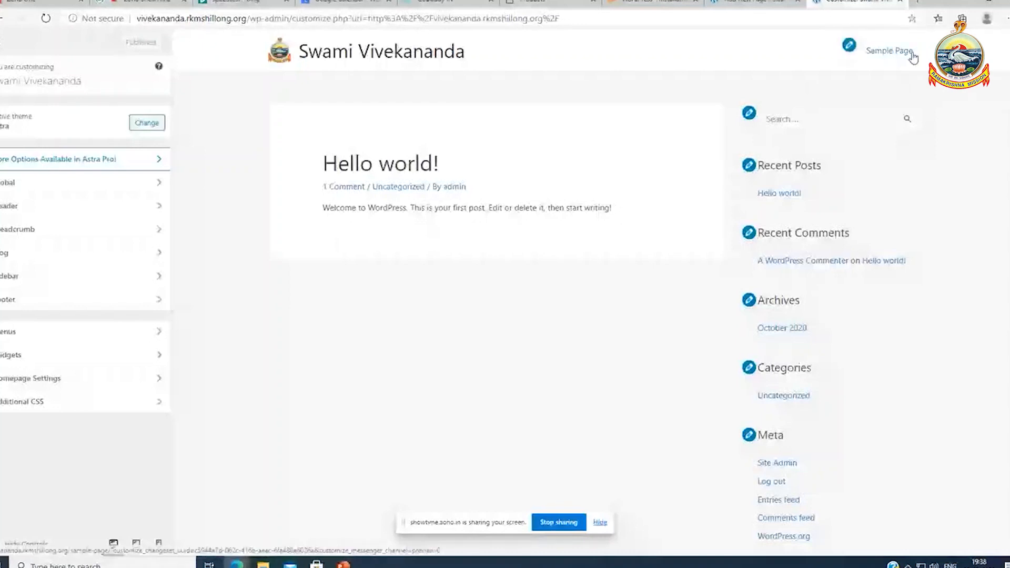
pyautogui.click(788, 7)
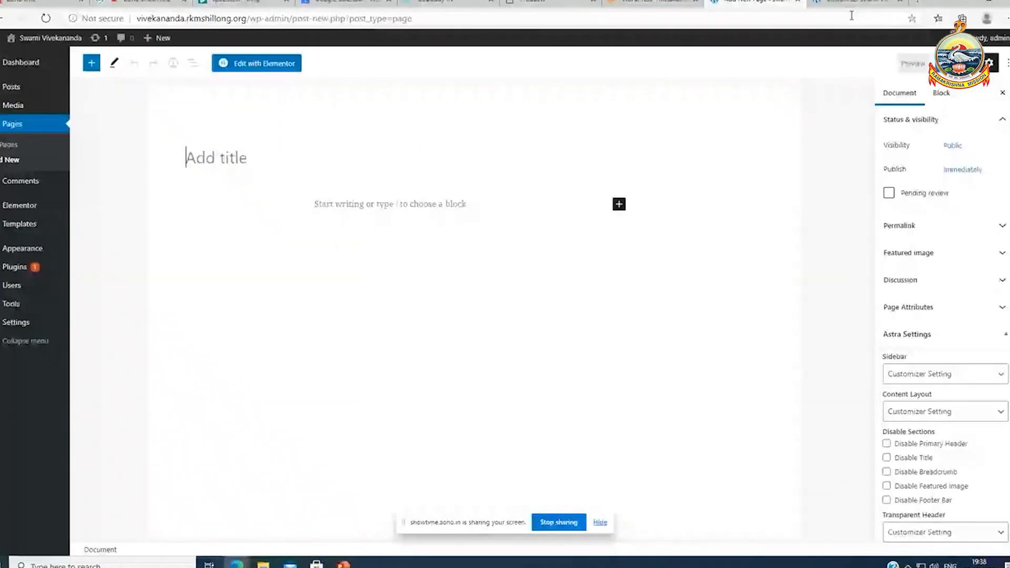
pyautogui.click(853, 4)
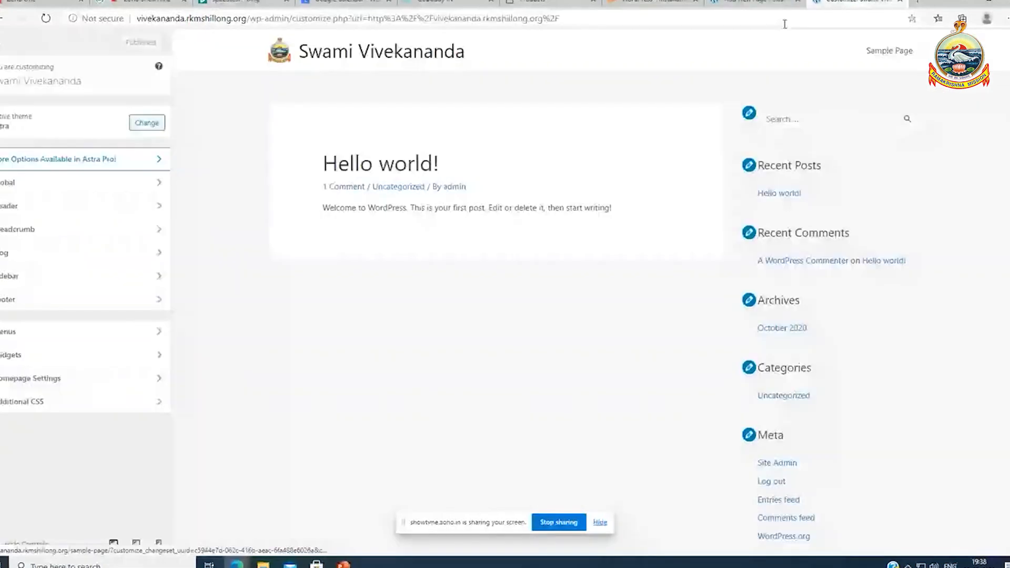
pyautogui.click(779, 4)
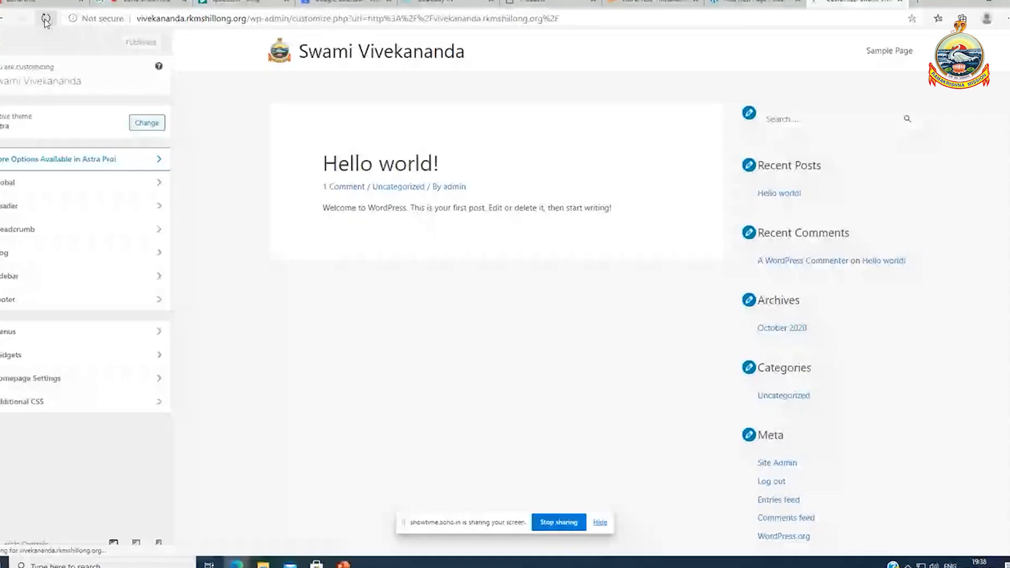
# Reload the customizer and open the live site in a new browser tab to check its header menu
pyautogui.click(46, 20)
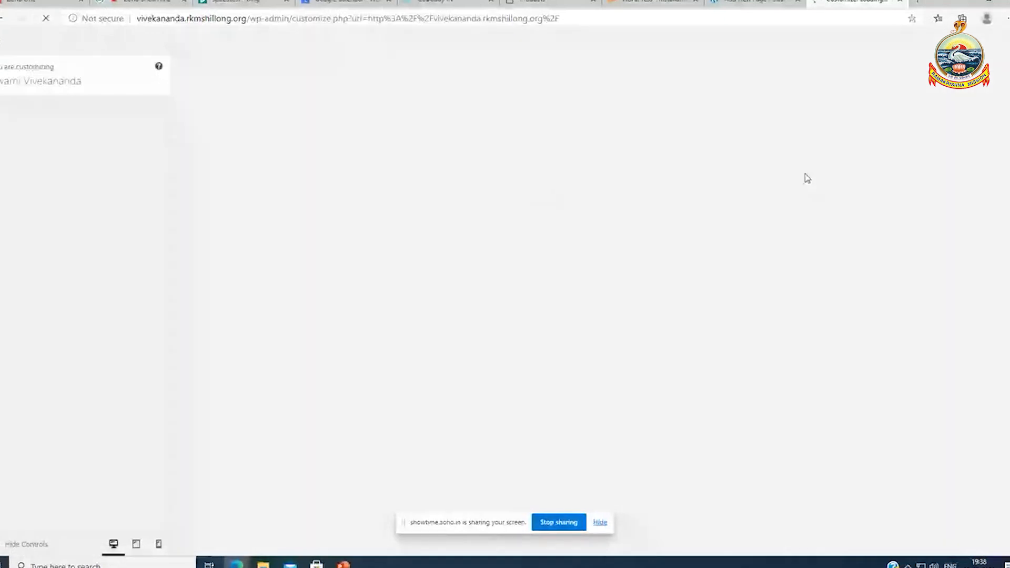
pyautogui.click(756, 4)
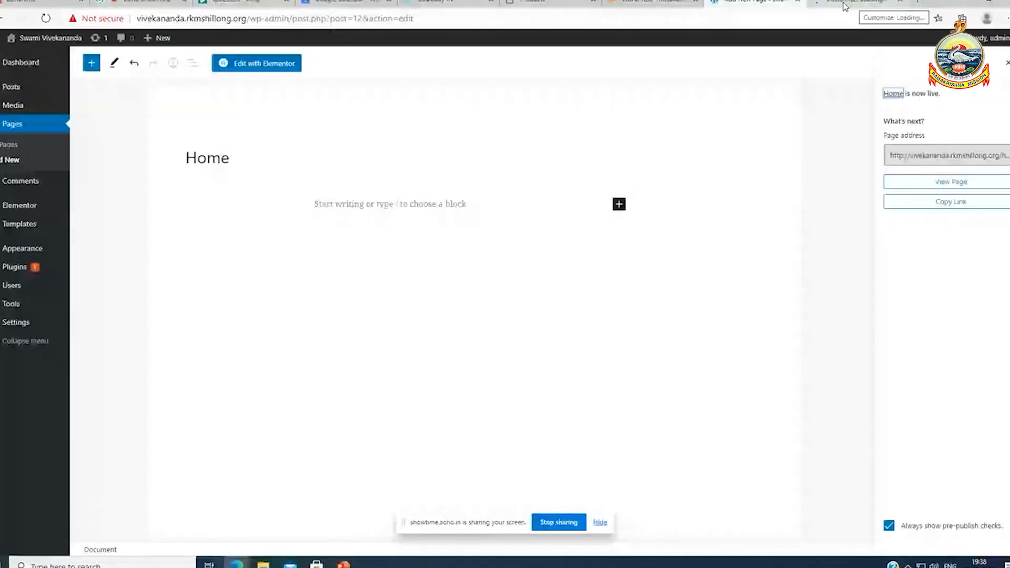
pyautogui.rightClick(30, 58)
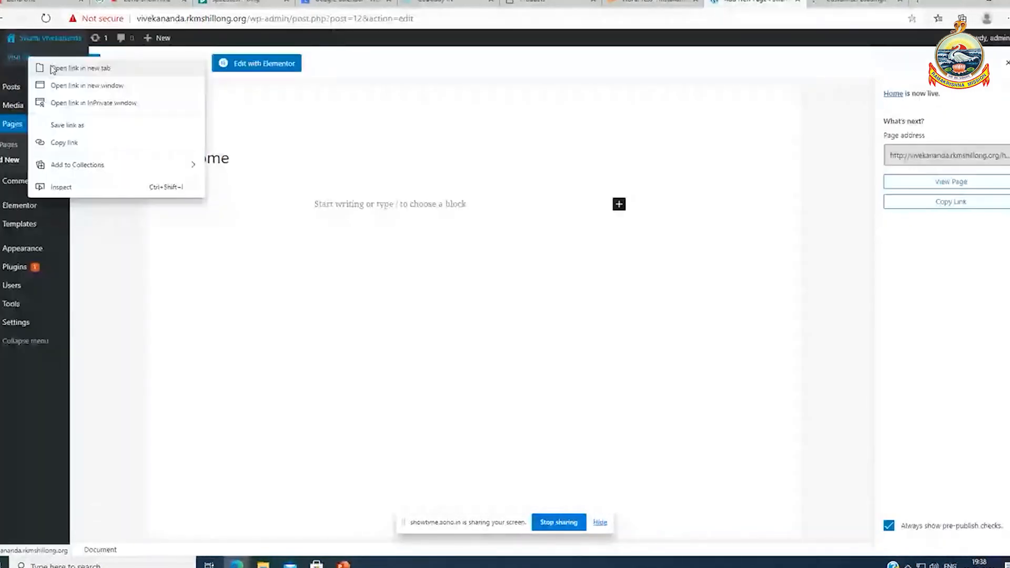
pyautogui.click(53, 68)
pyautogui.click(865, 3)
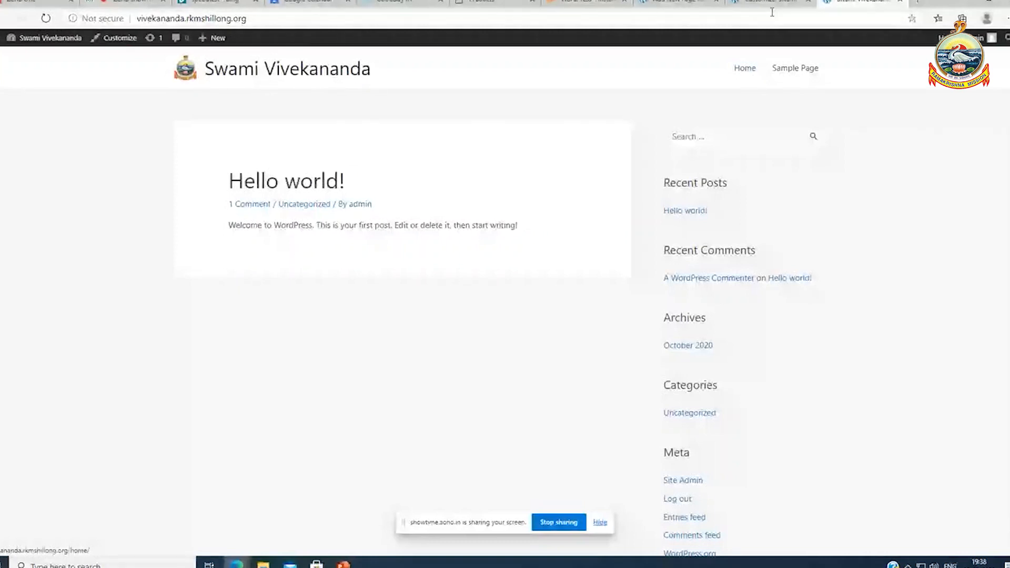
# Create another page titled "Contact Us" and publish it
pyautogui.click(679, 2)
pyautogui.click(13, 160)
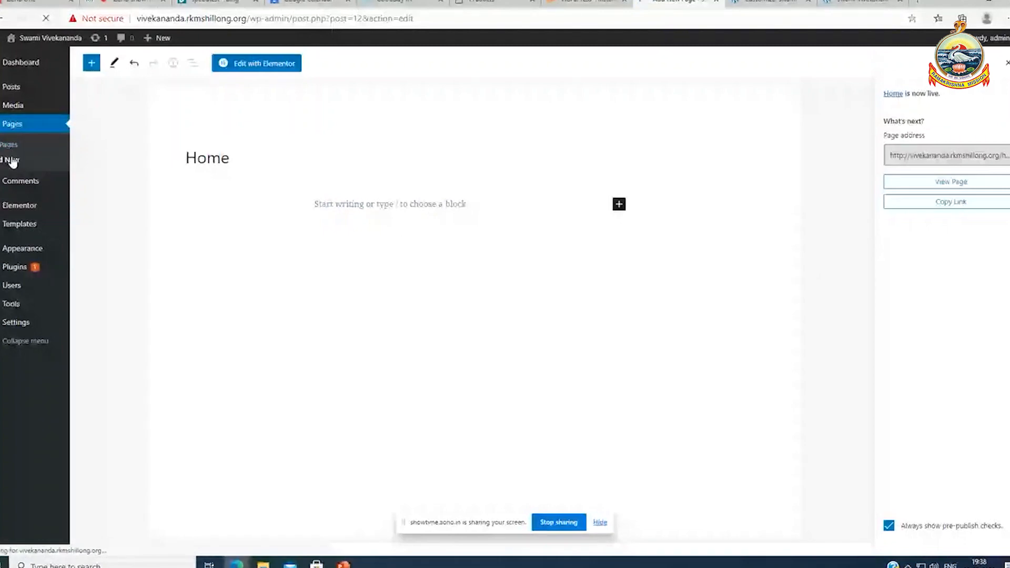
pyautogui.write('Cont')
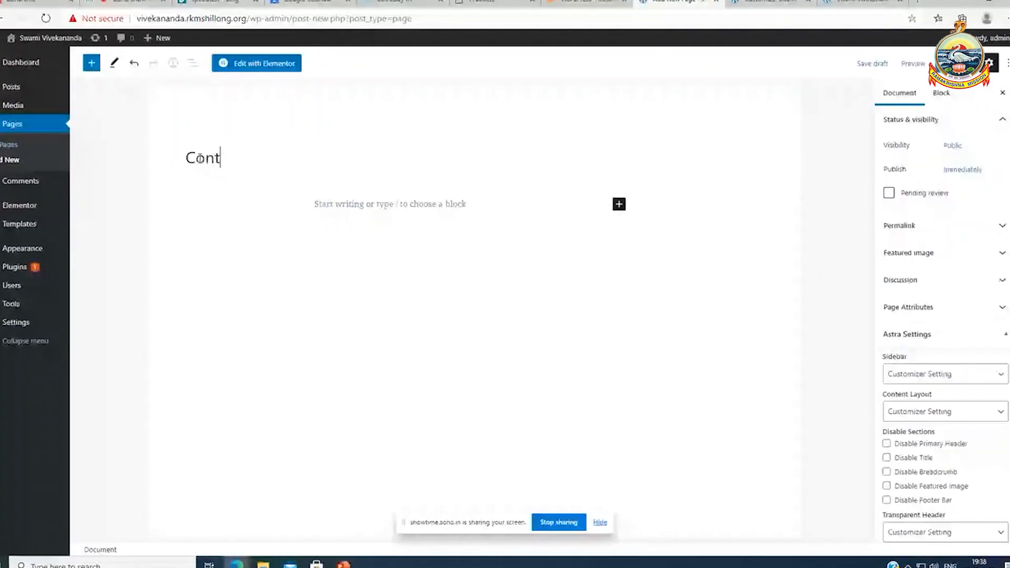
pyautogui.write('act Us')
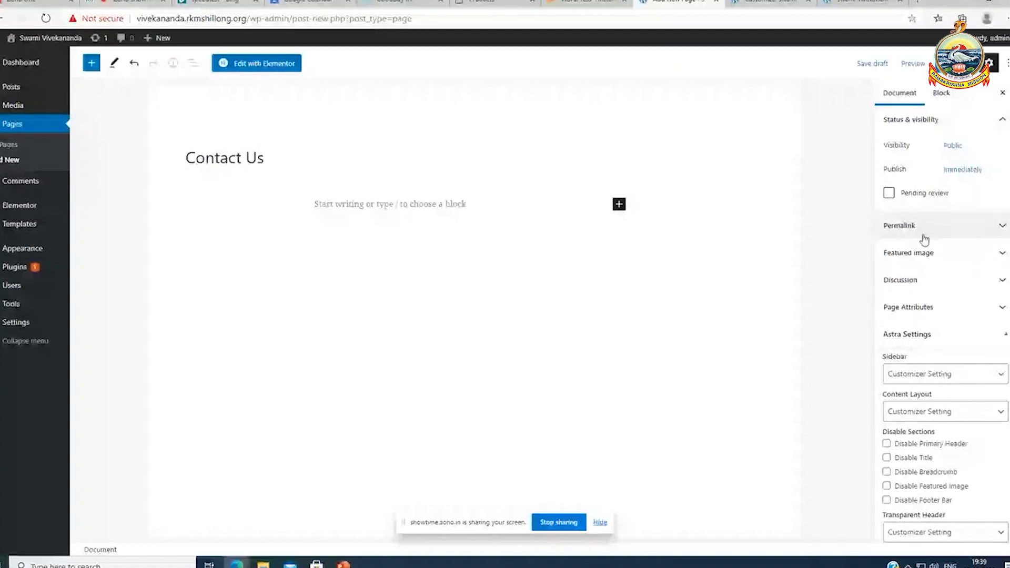
pyautogui.click(945, 63)
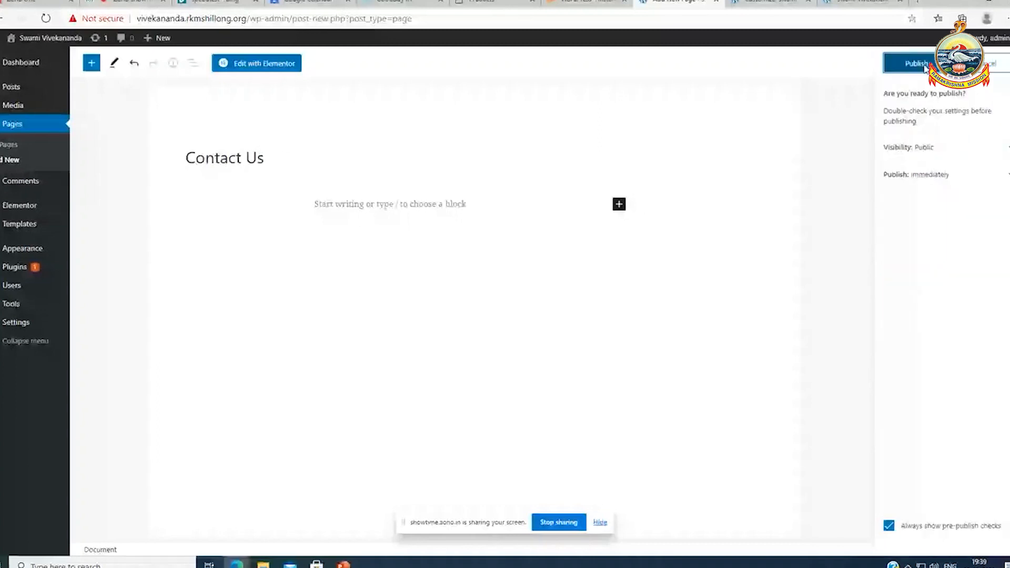
pyautogui.click(916, 63)
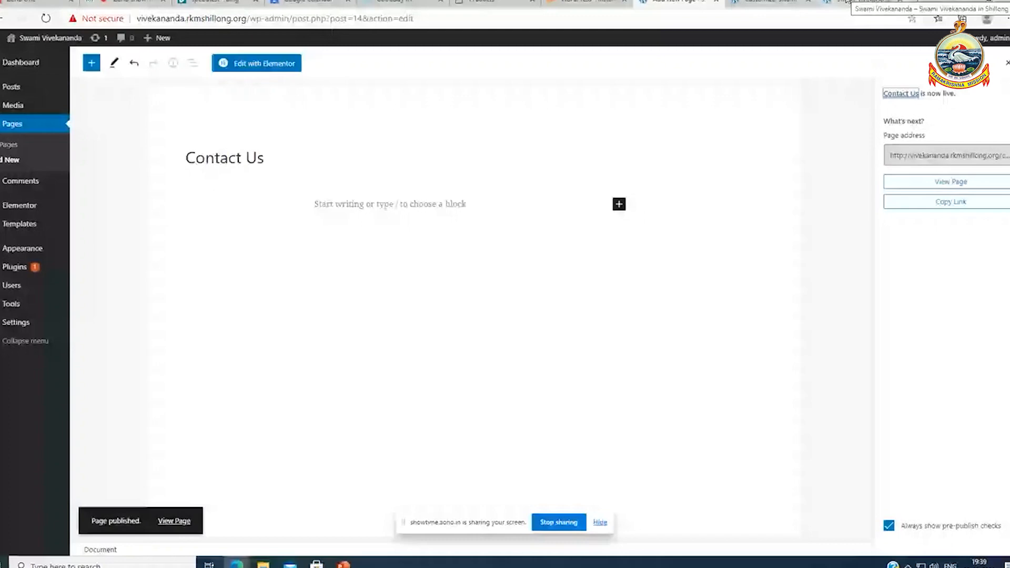
# Reload the live site to check its header menu, and return to the Contact Us page editor
pyautogui.click(848, 2)
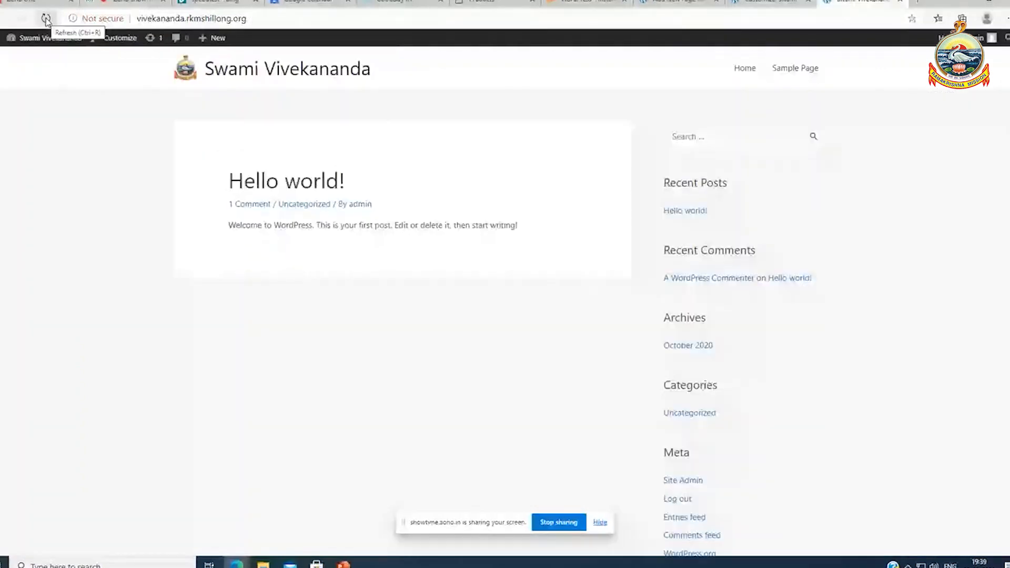
pyautogui.click(46, 19)
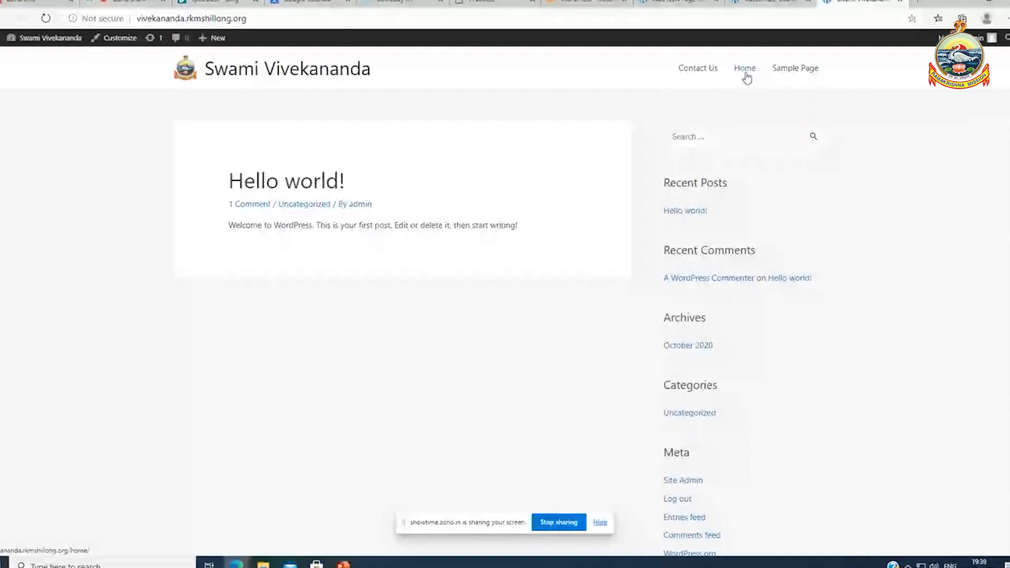
pyautogui.click(750, 4)
pyautogui.click(669, 4)
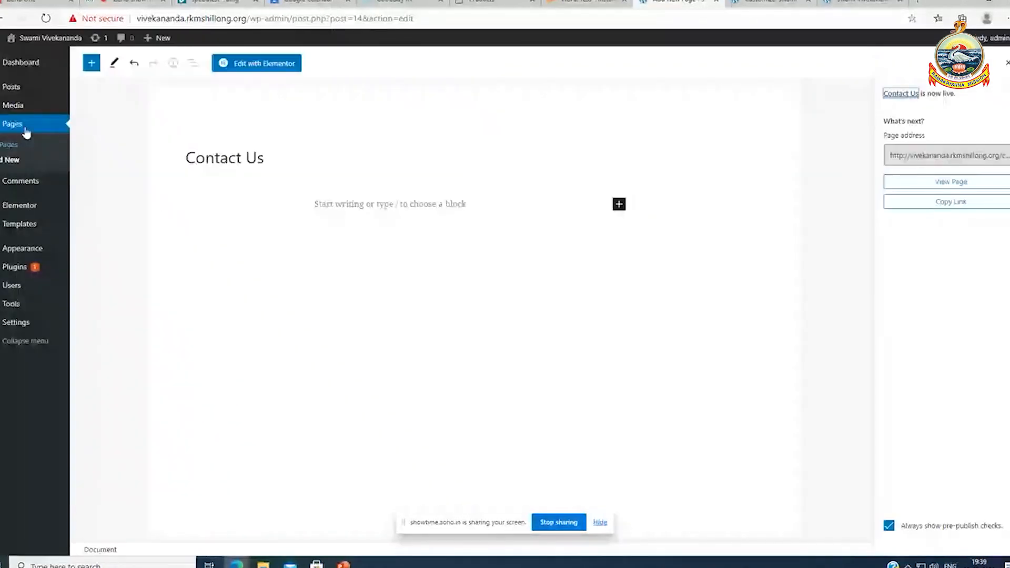
# Create a new page titled "About Us" and publish it
pyautogui.click(13, 160)
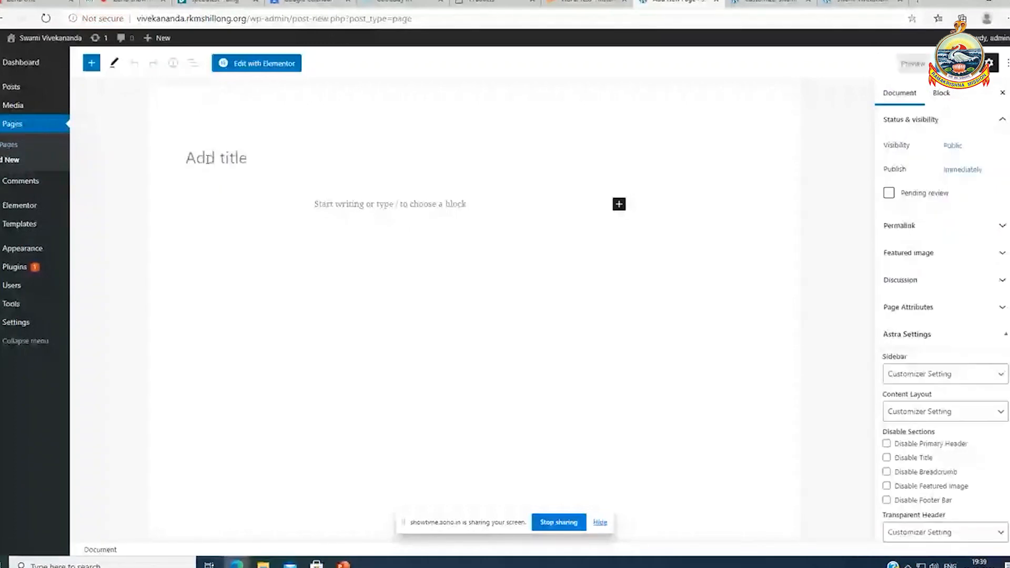
pyautogui.write('A')
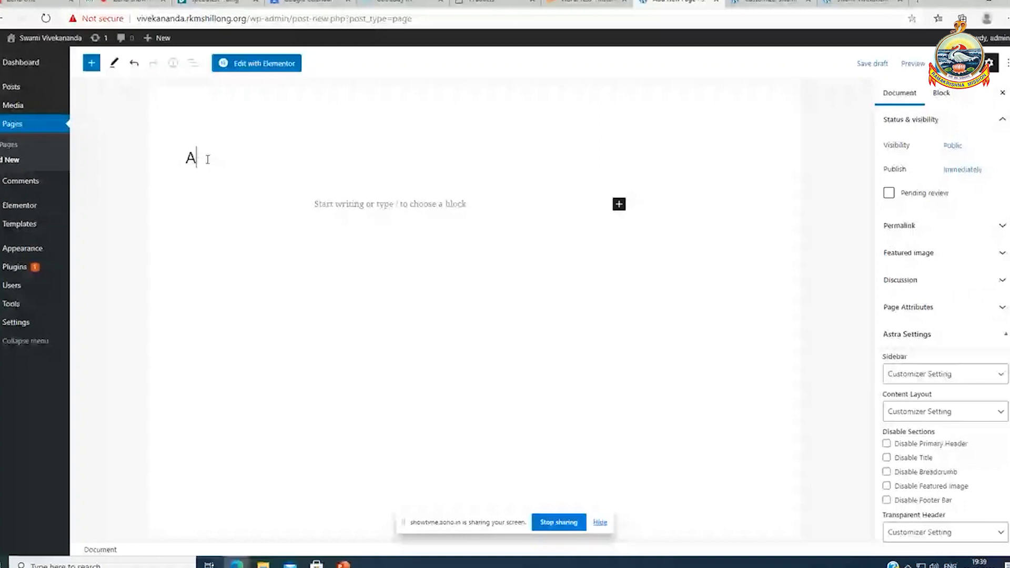
pyautogui.write('bout Us')
pyautogui.click(956, 64)
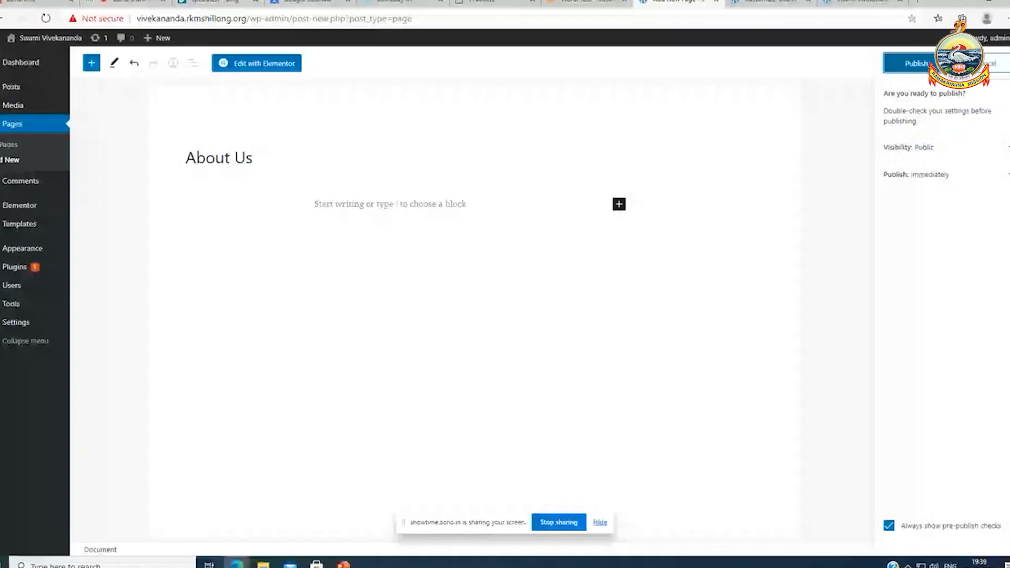
# Reload the live site to check its header menu, compare it with the customizer preview, and return to the About Us page editor
pyautogui.click(856, 5)
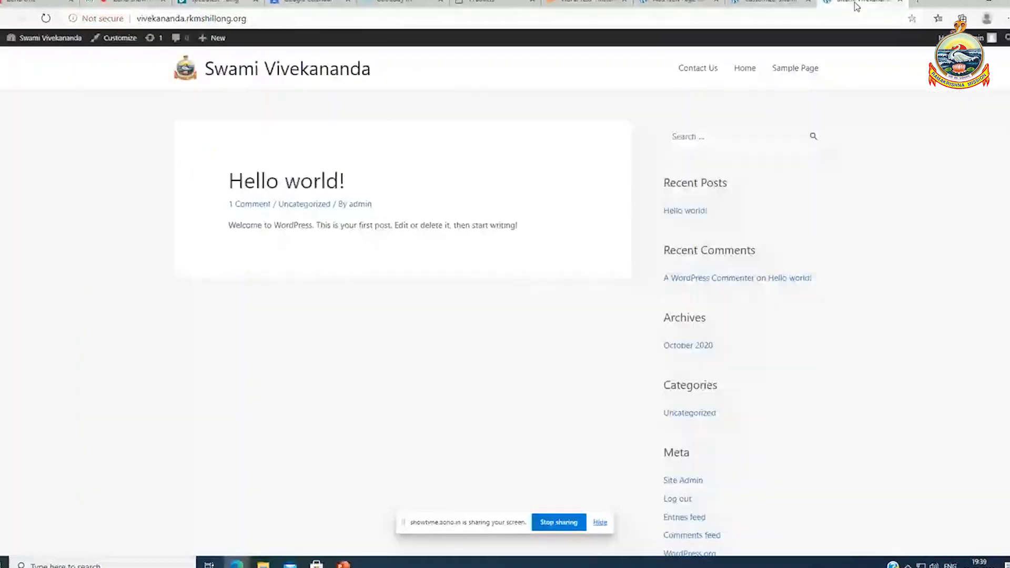
pyautogui.click(46, 19)
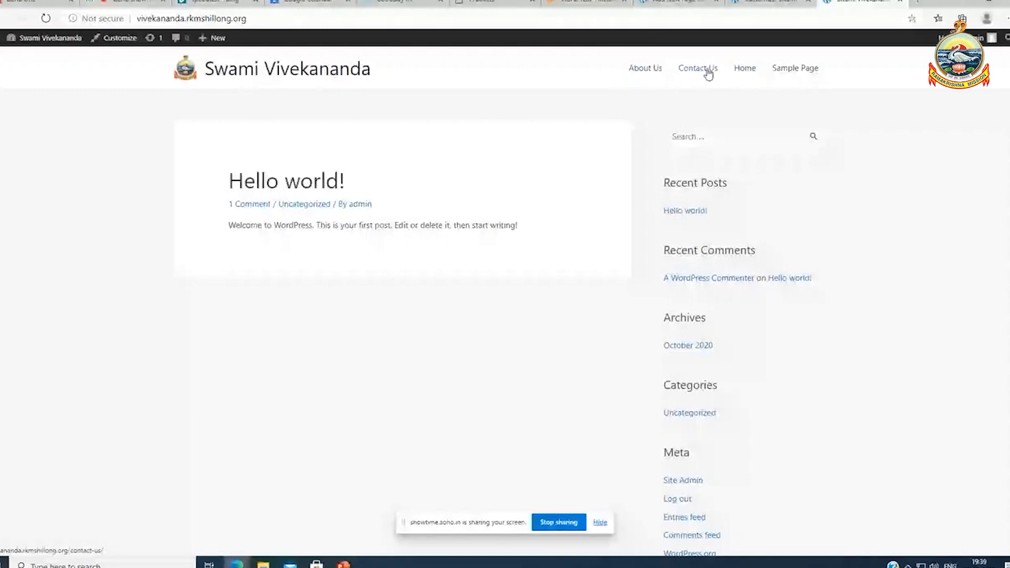
pyautogui.click(753, 4)
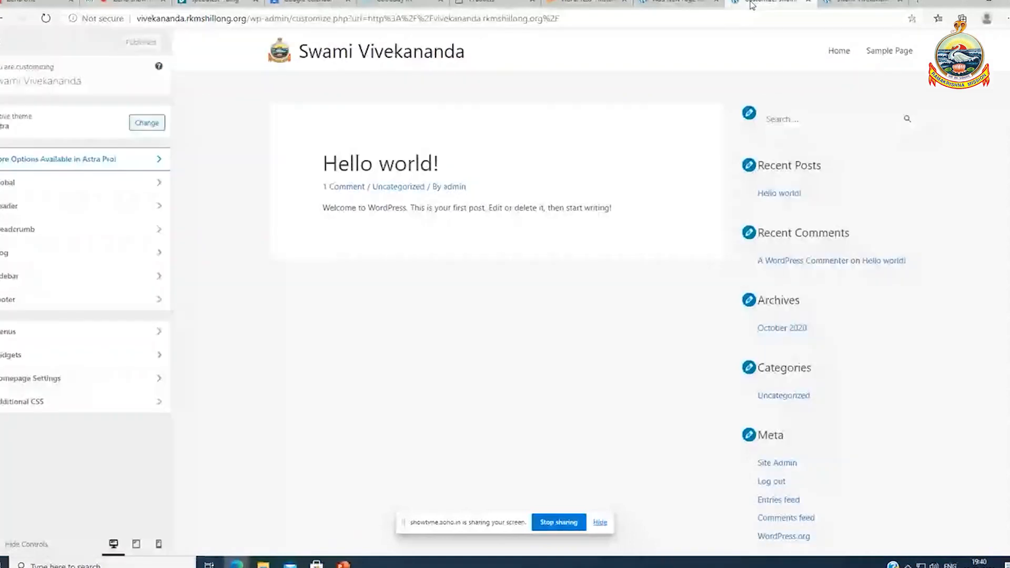
pyautogui.click(679, 3)
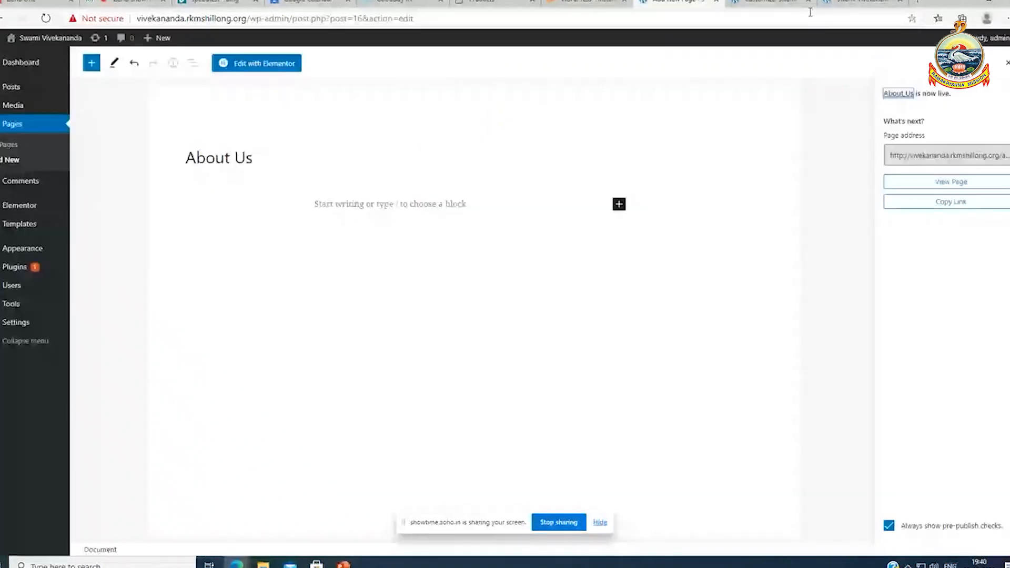
pyautogui.click(848, 3)
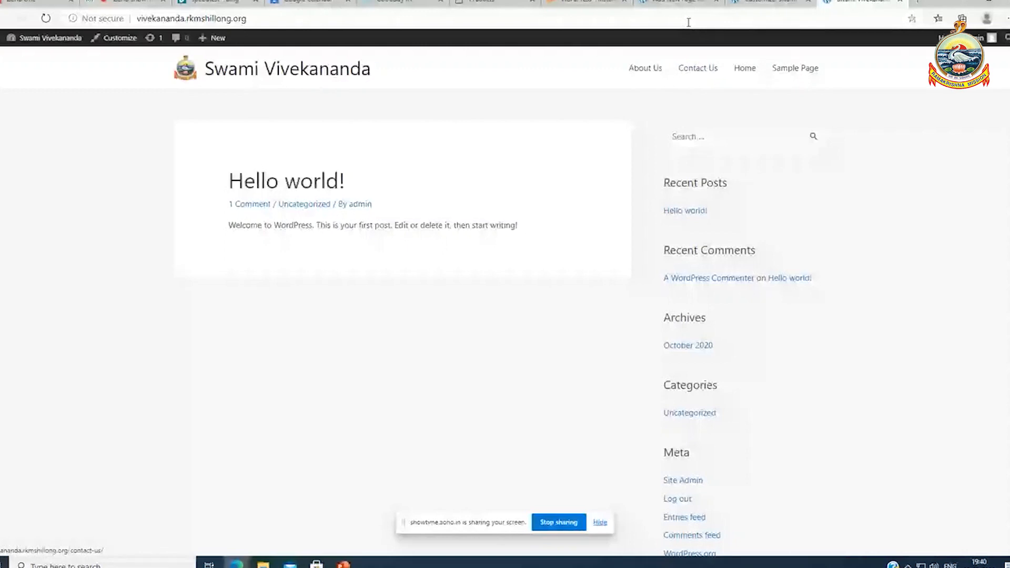
pyautogui.click(682, 3)
pyautogui.moveTo(33, 210)
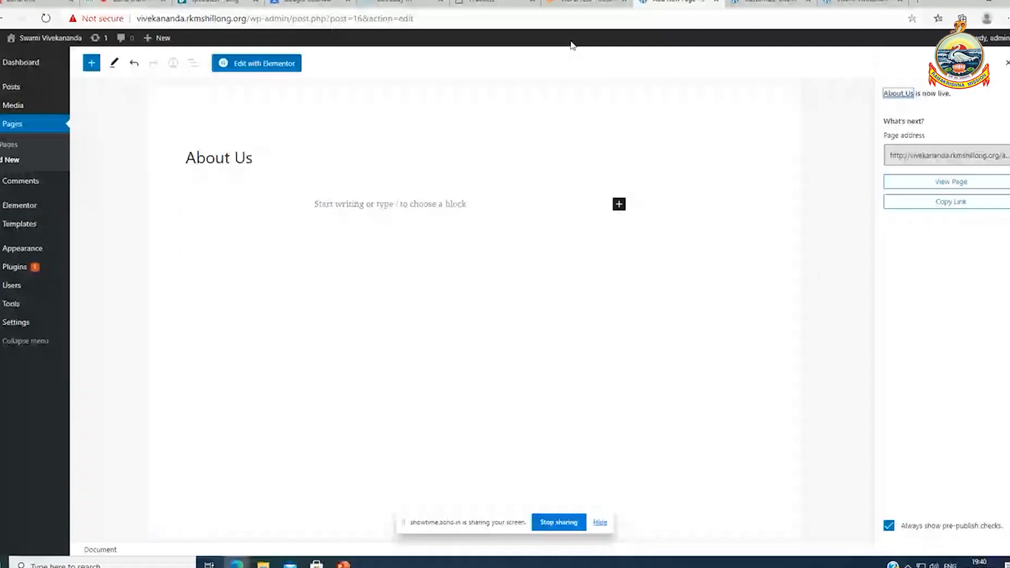
# Close the outdated customizer tab, reopen the customizer from the live site, and inspect the Primary and Footer menu locations
pyautogui.click(770, 2)
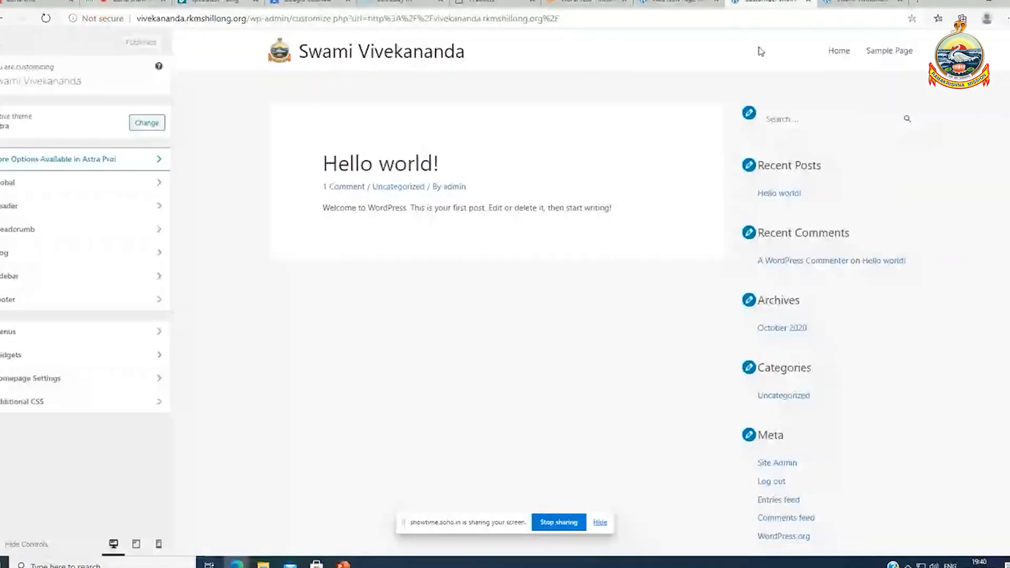
pyautogui.click(809, 2)
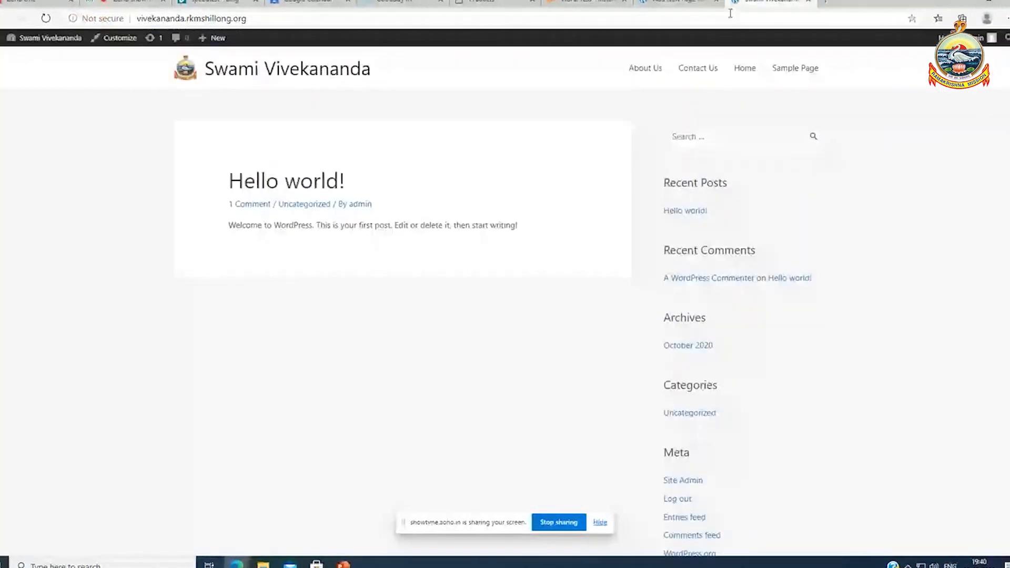
pyautogui.click(121, 39)
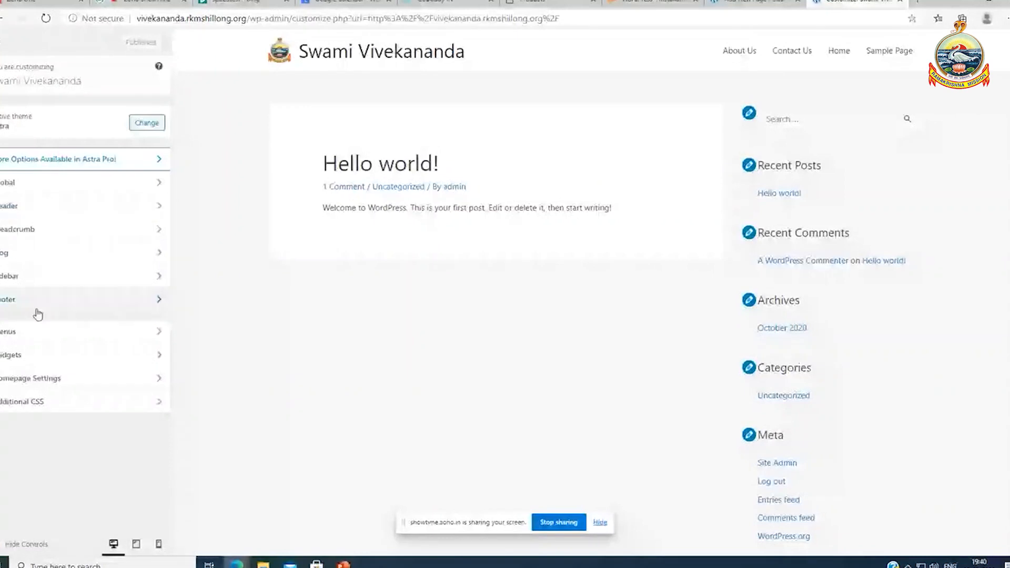
pyautogui.click(37, 331)
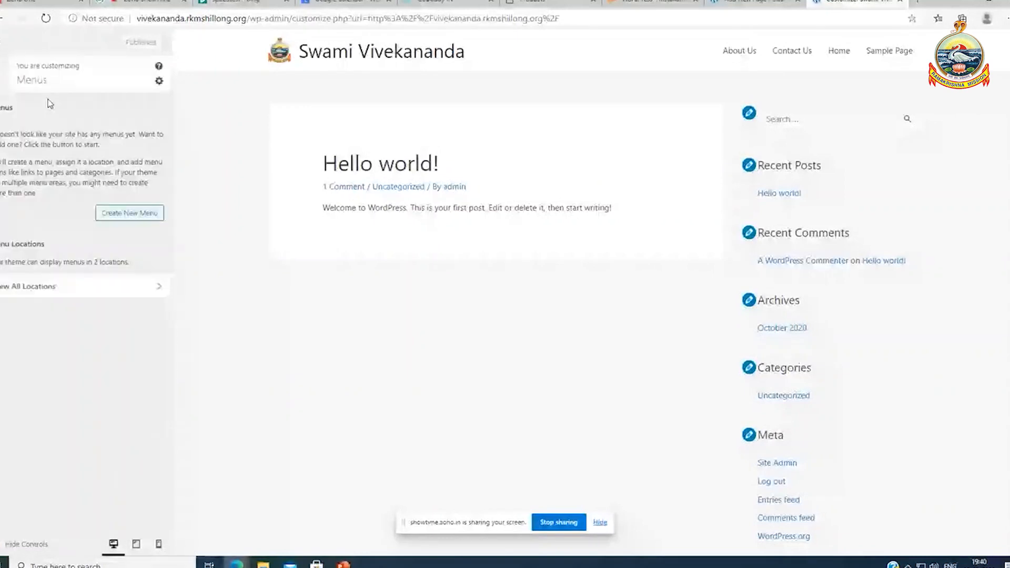
pyautogui.click(73, 289)
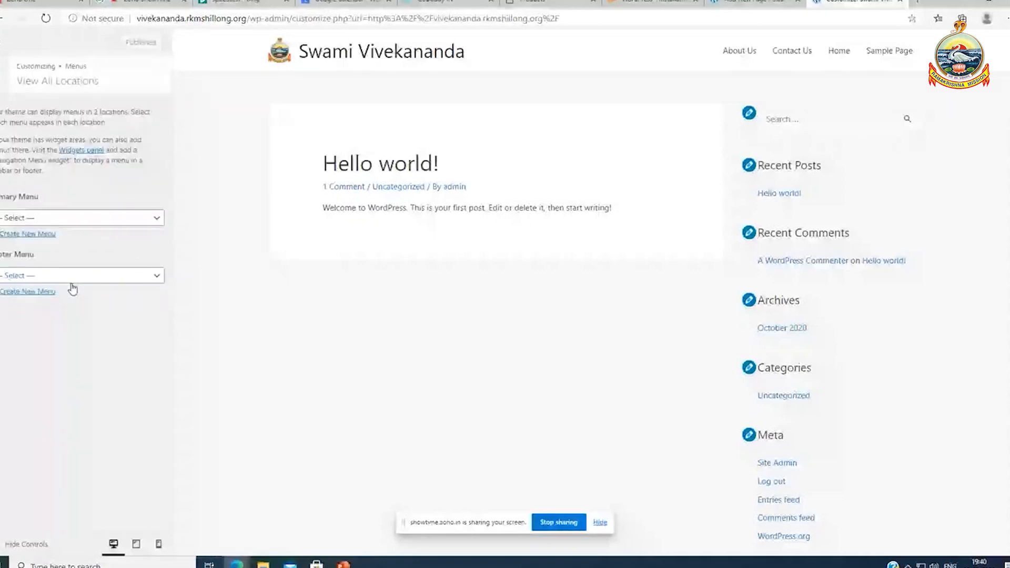
pyautogui.click(52, 277)
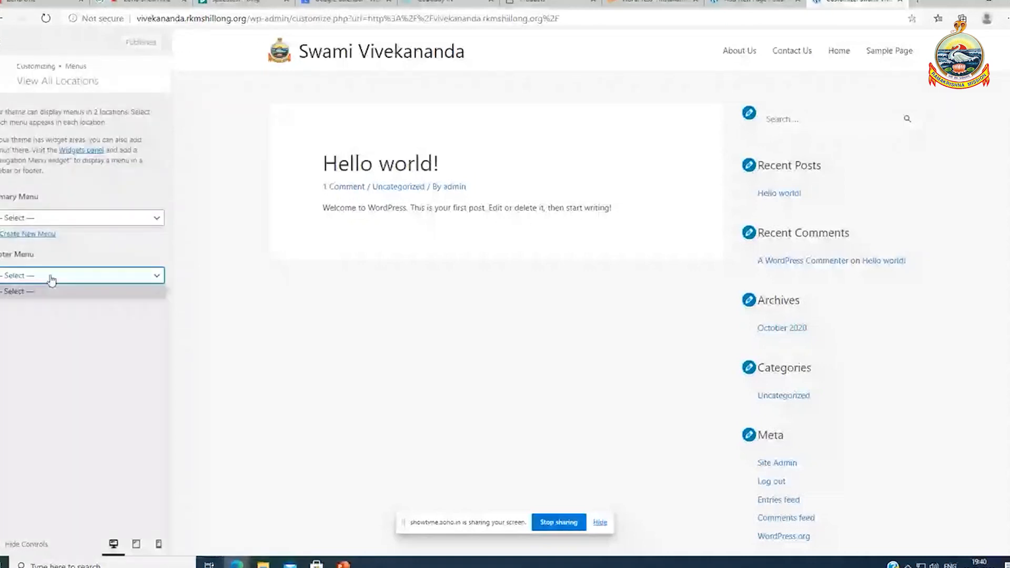
pyautogui.click(51, 279)
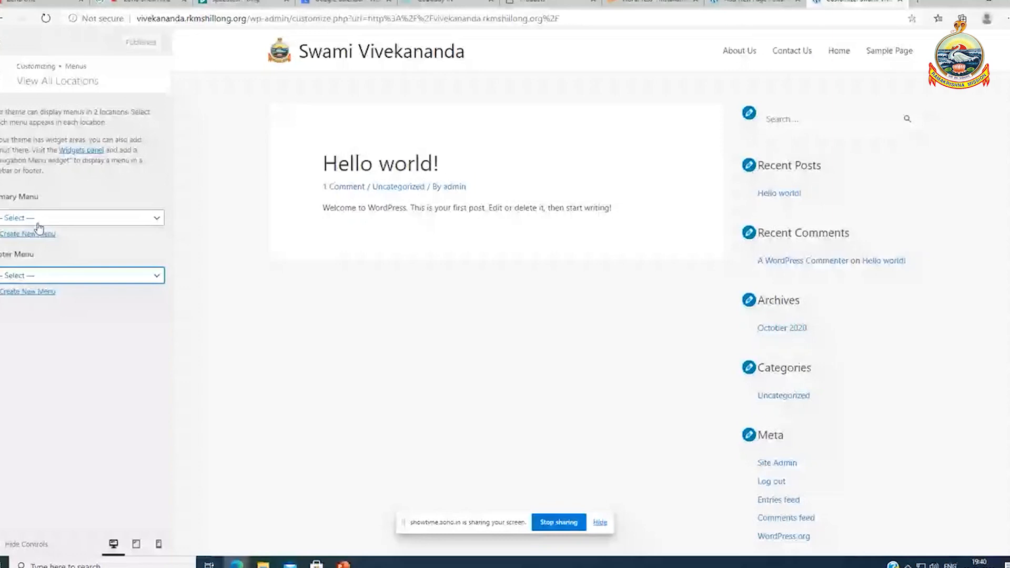
# In the dashboard's Menus settings, create a menu named "primary-menu" assigned to the Primary Menu display location
pyautogui.click(730, 3)
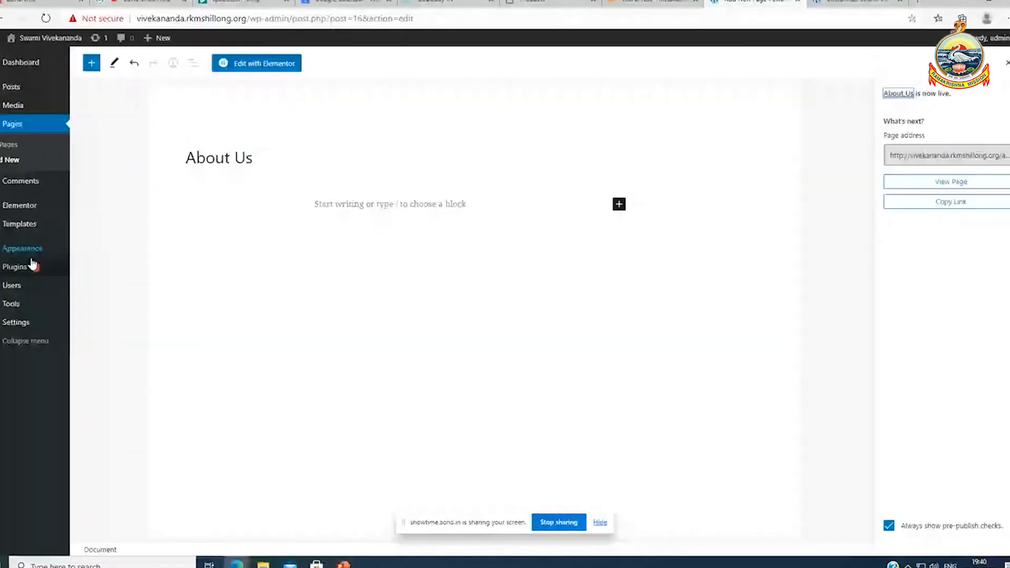
pyautogui.click(20, 235)
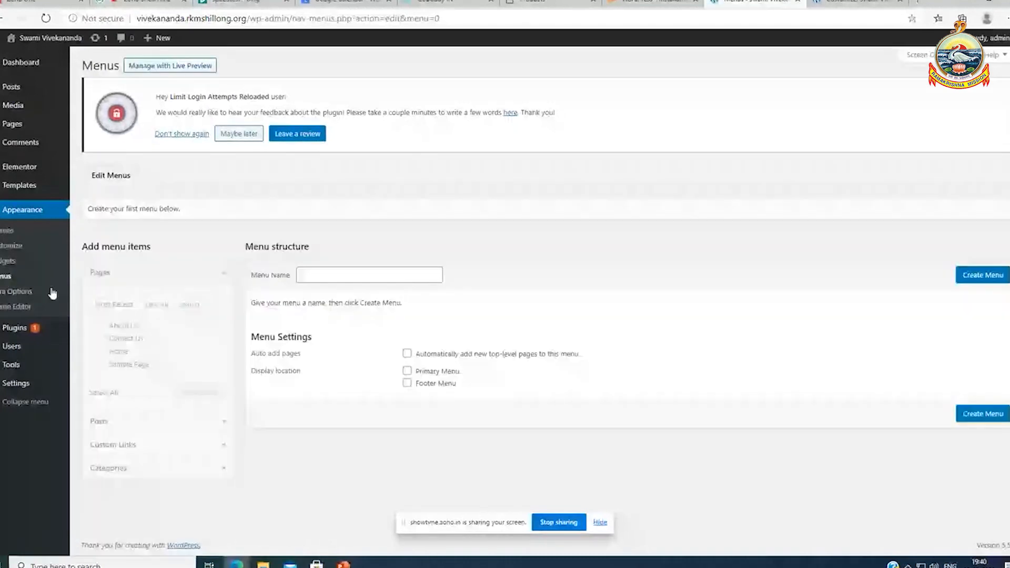
pyautogui.click(318, 274)
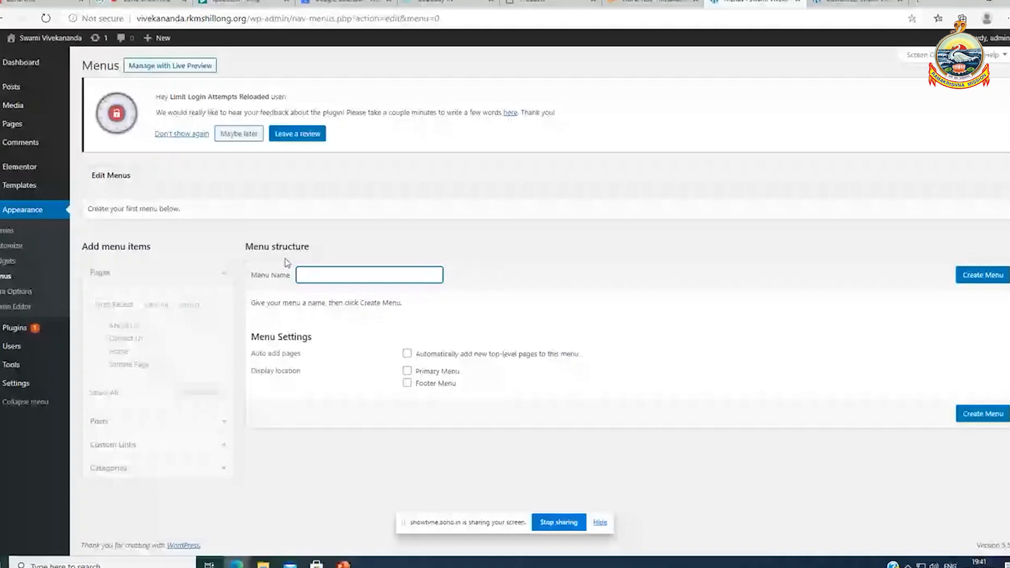
pyautogui.write('primary-menu')
pyautogui.click(407, 371)
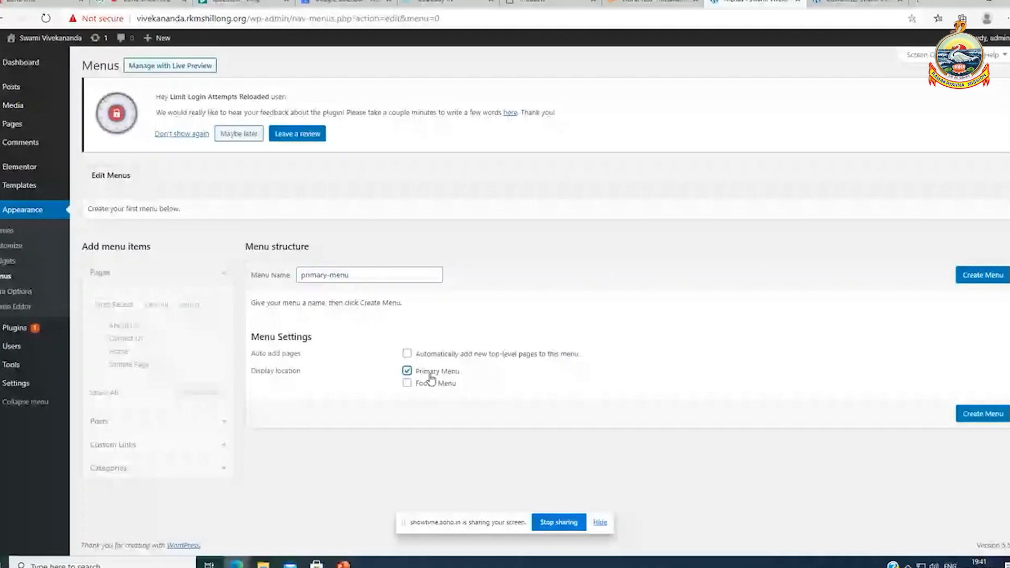
pyautogui.click(980, 276)
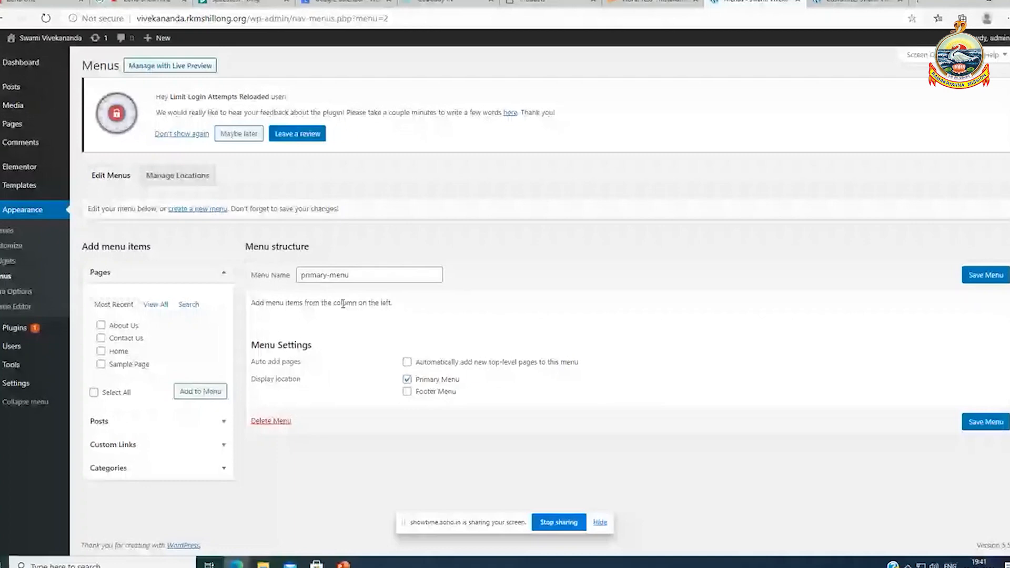
# Add the About Us, Contact Us, Home and Sample Page pages to primary-menu and compare them with the customizer's header preview
pyautogui.click(95, 394)
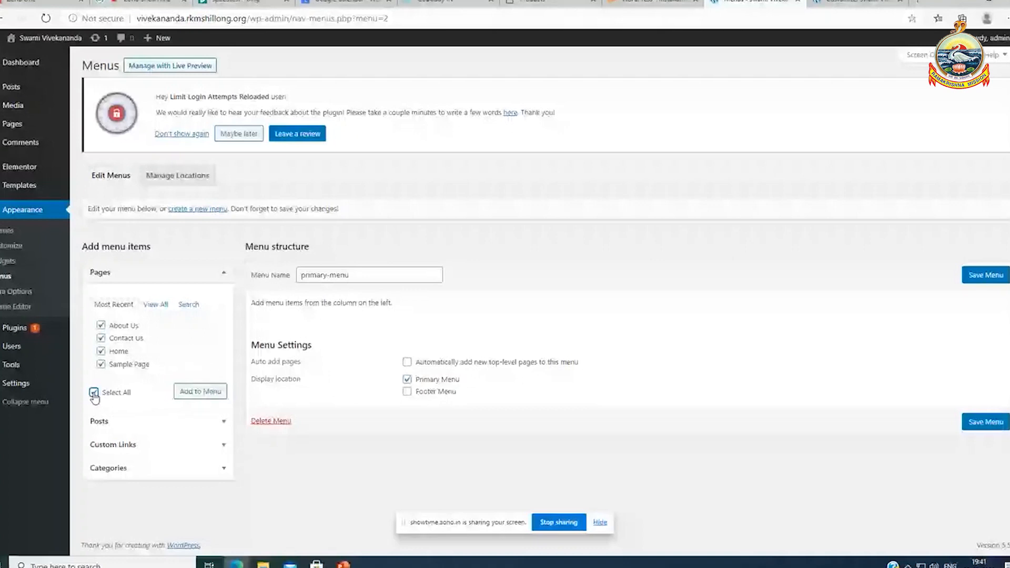
pyautogui.click(197, 392)
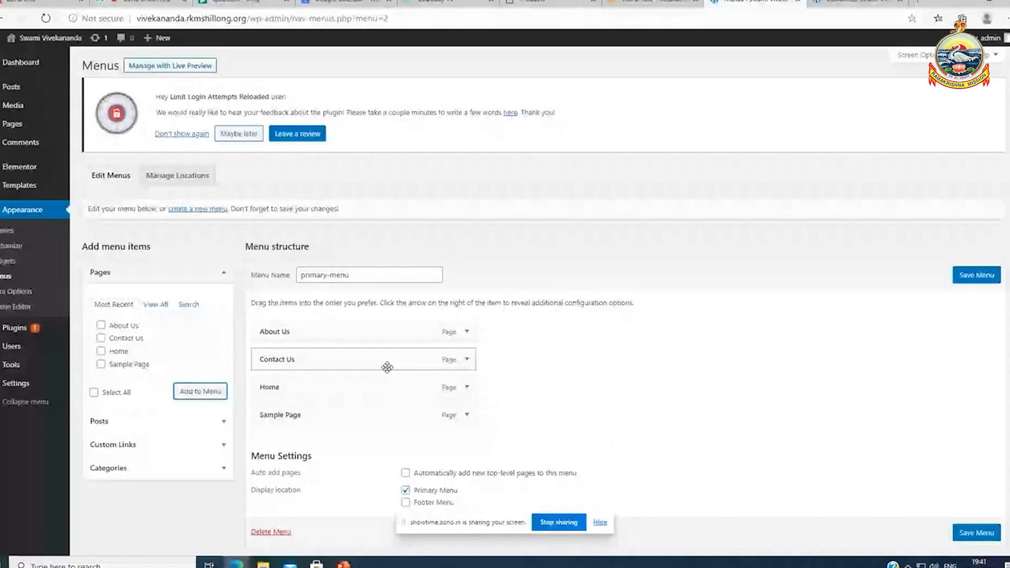
pyautogui.click(853, 2)
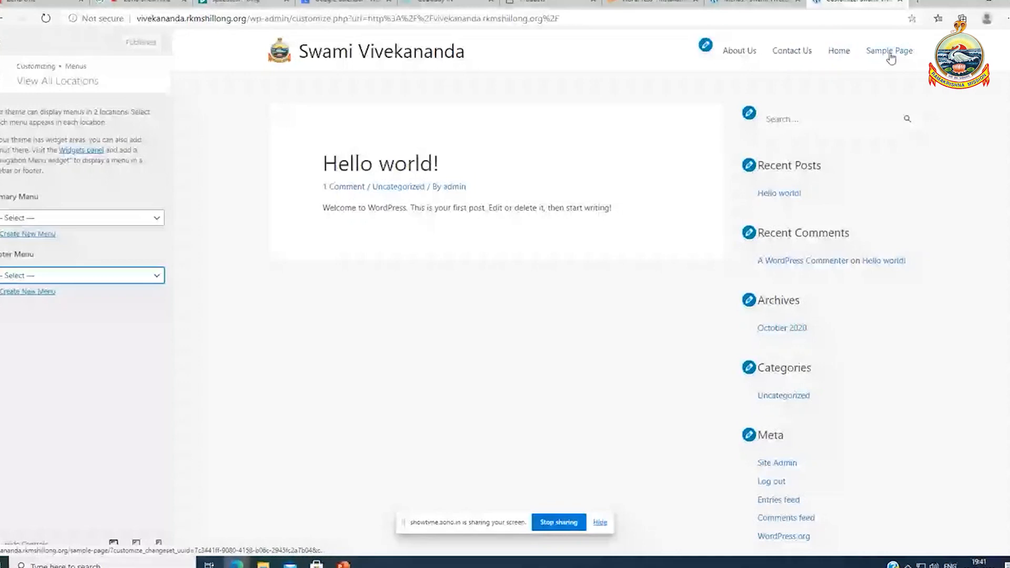
pyautogui.click(768, 3)
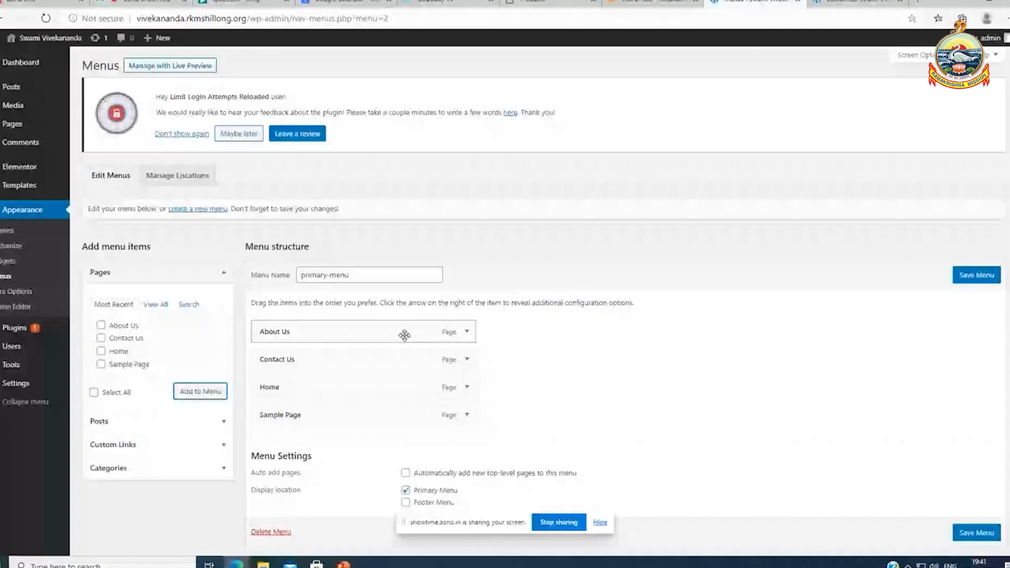
# Move Home to the first place in primary-menu, remove Sample Page from it, and save the menu
pyautogui.scroll(-1, 405, 335)
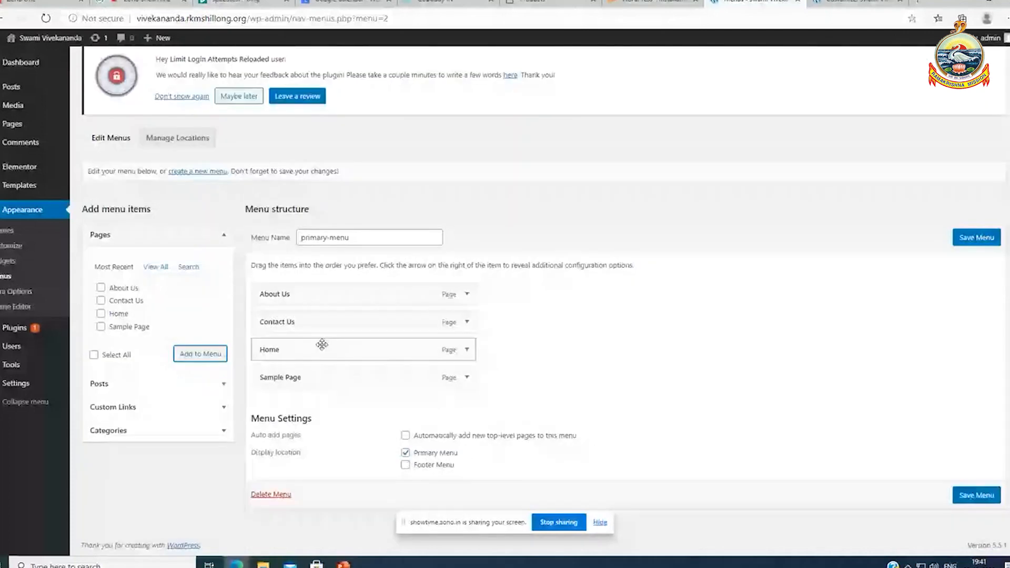
pyautogui.moveTo(322, 345); pyautogui.dragTo(290, 321)
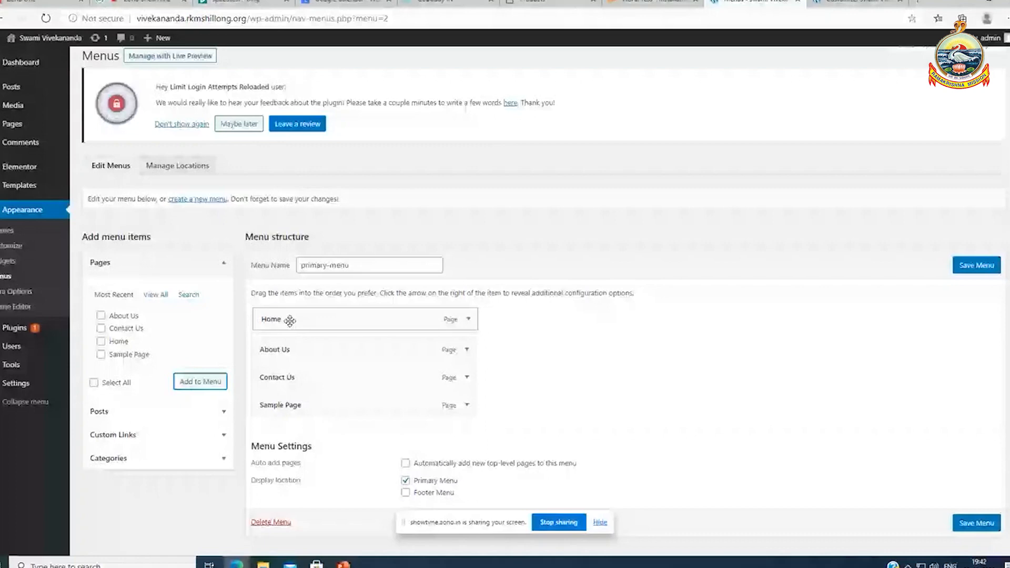
pyautogui.moveTo(290, 320); pyautogui.dragTo(291, 322)
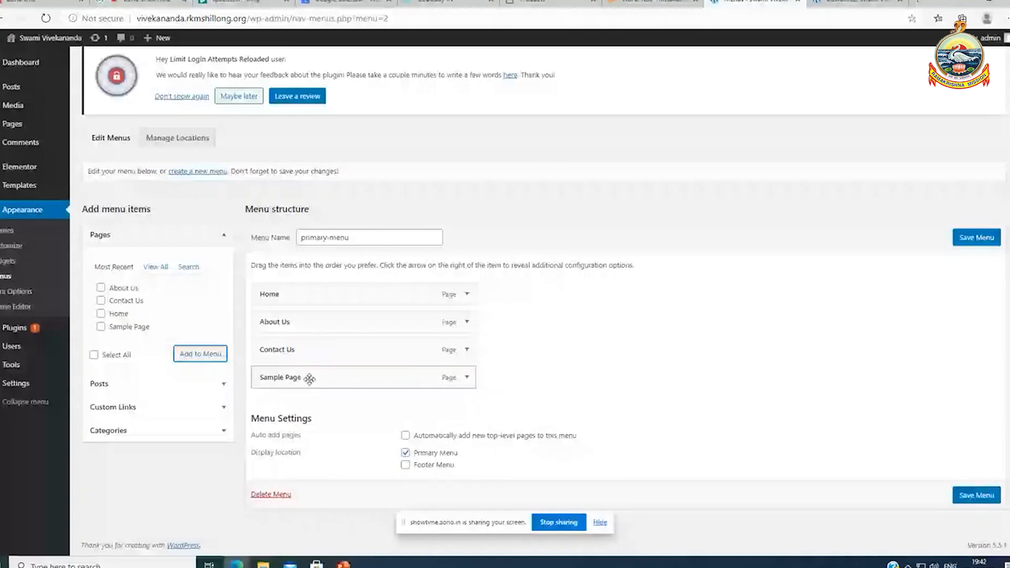
pyautogui.click(466, 378)
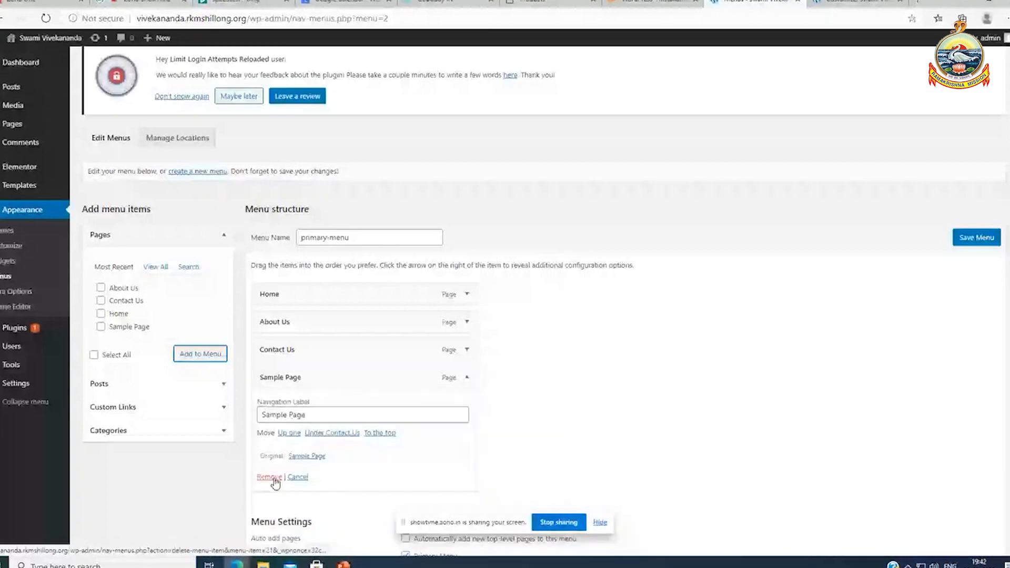
pyautogui.click(274, 479)
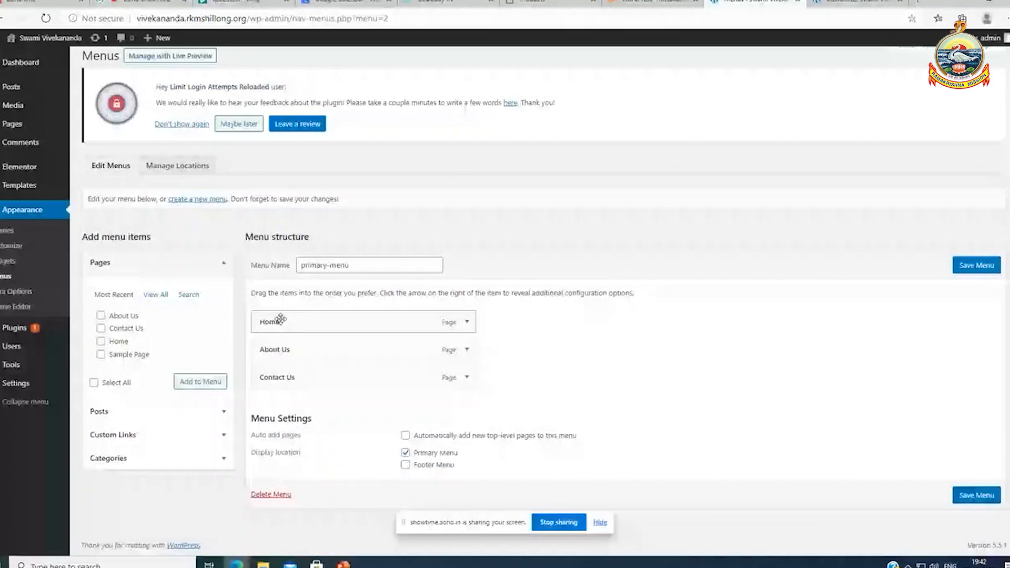
pyautogui.click(970, 268)
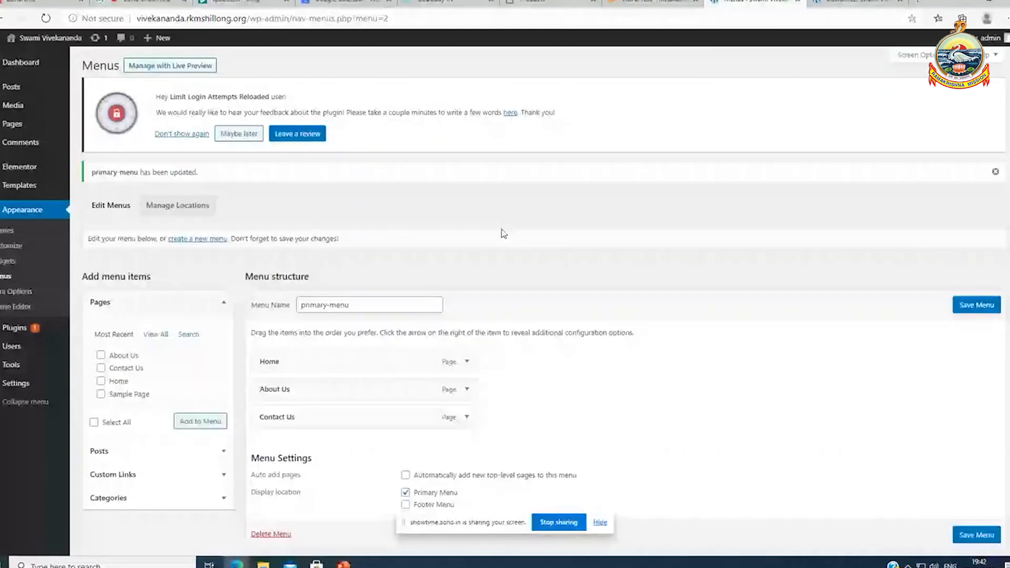
# Reload the customizer and open the live site from the dashboard in a new browser tab
pyautogui.hotkey('ctrl', 'Tab')
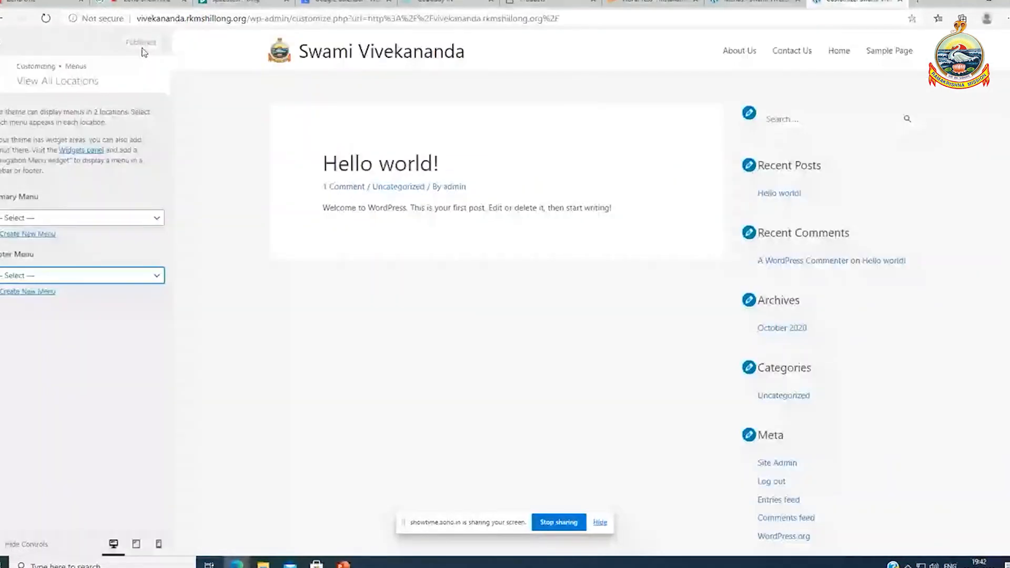
pyautogui.click(48, 21)
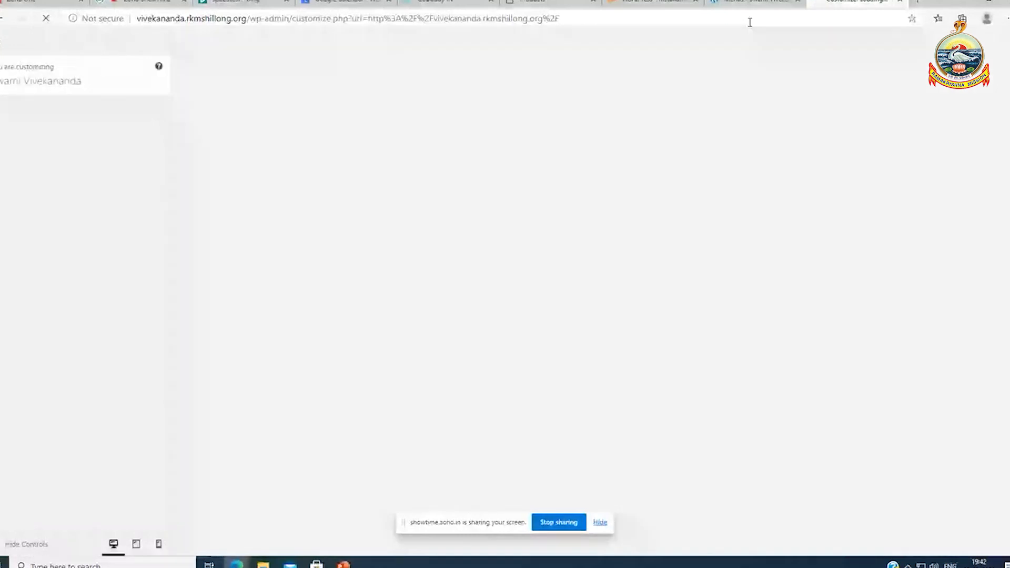
pyautogui.click(750, 3)
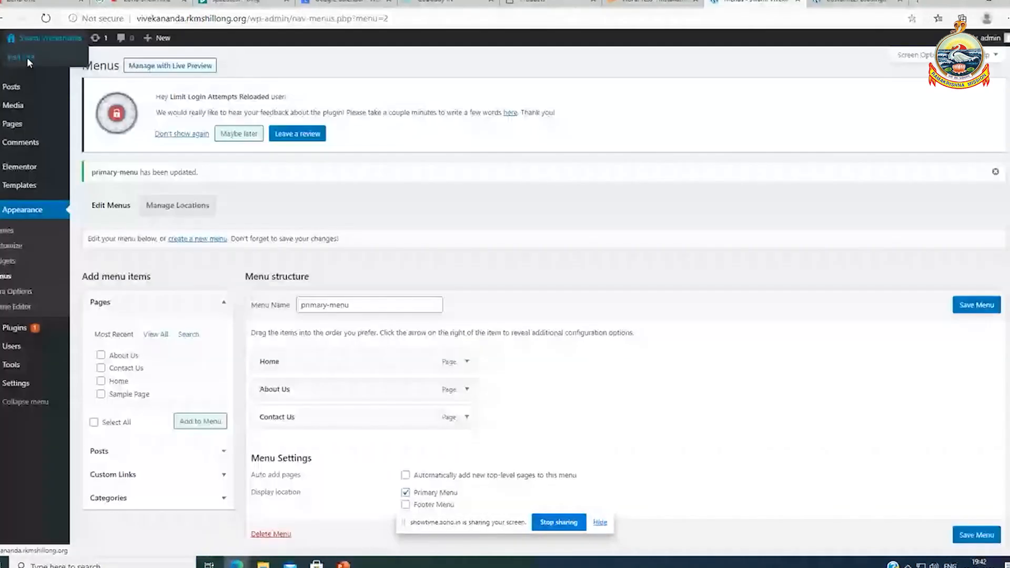
pyautogui.middleClick(27, 58)
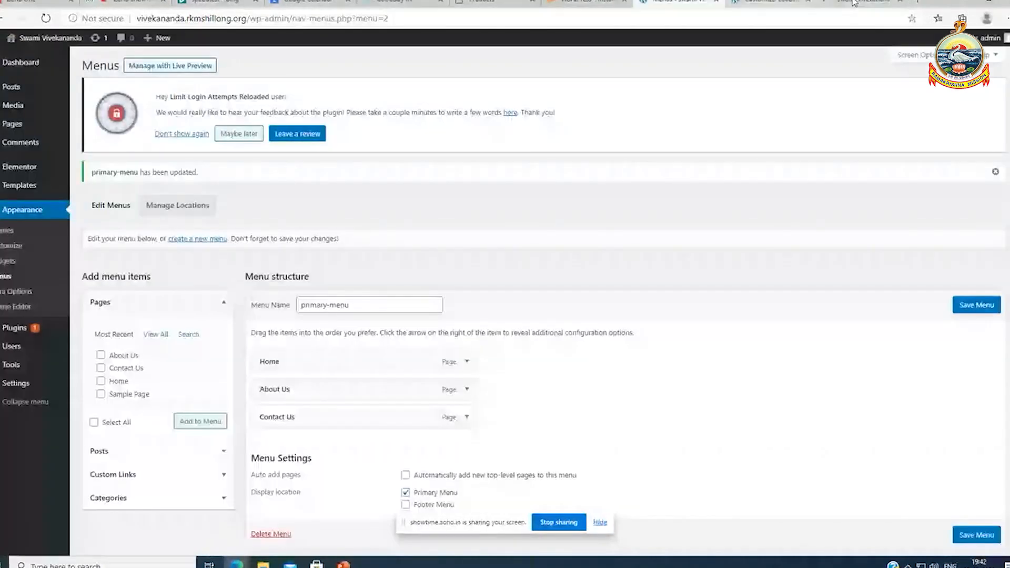
# Close the customizer's browser tab and return to the Menus settings page showing primary-menu
pyautogui.click(770, 3)
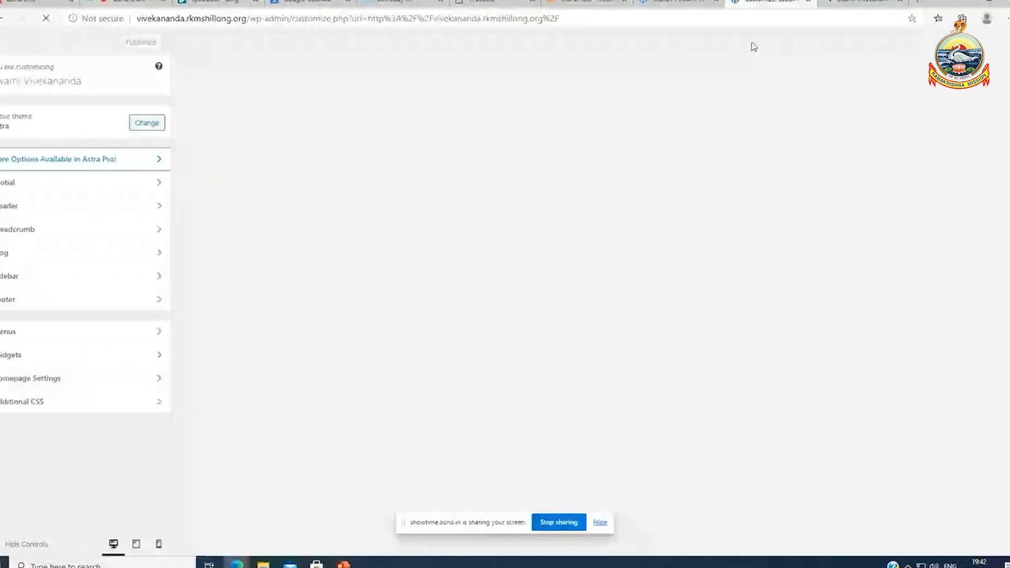
pyautogui.hotkey('ctrl', 'w')
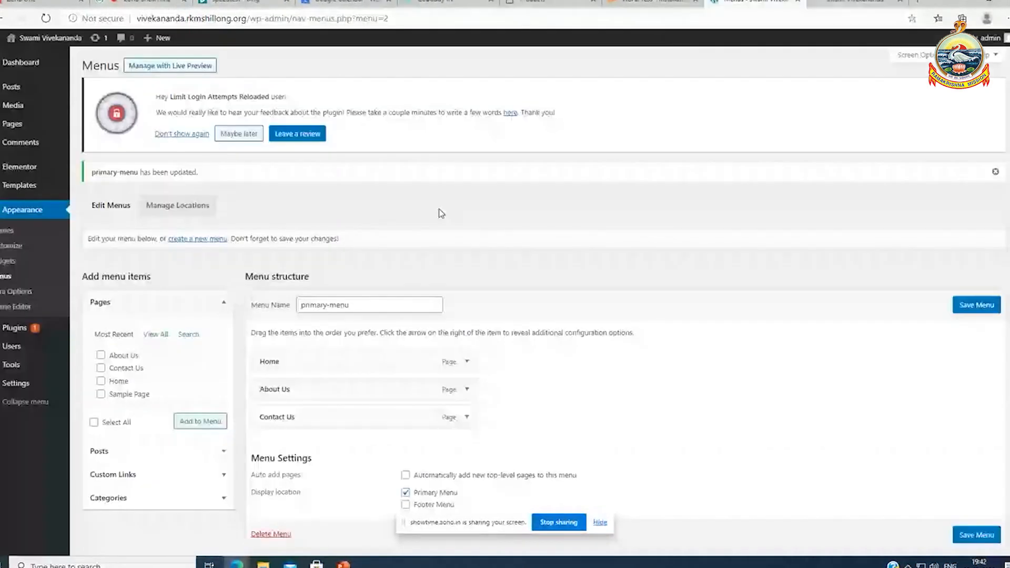
pyautogui.scroll(-1, 441, 213)
pyautogui.scroll(1, 456, 234)
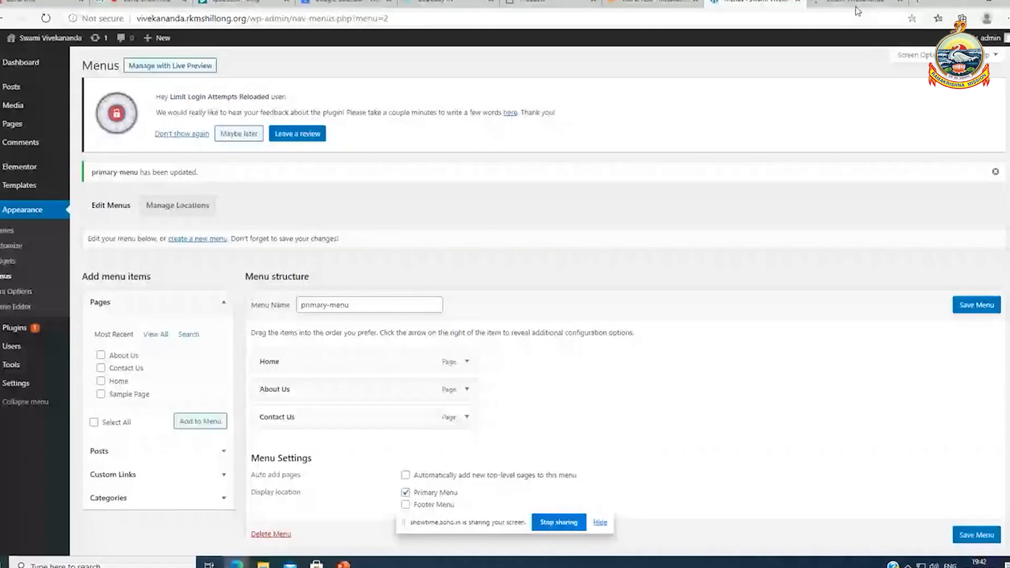
pyautogui.click(856, 7)
pyautogui.hotkey('ctrl', 'shift', 'Tab')
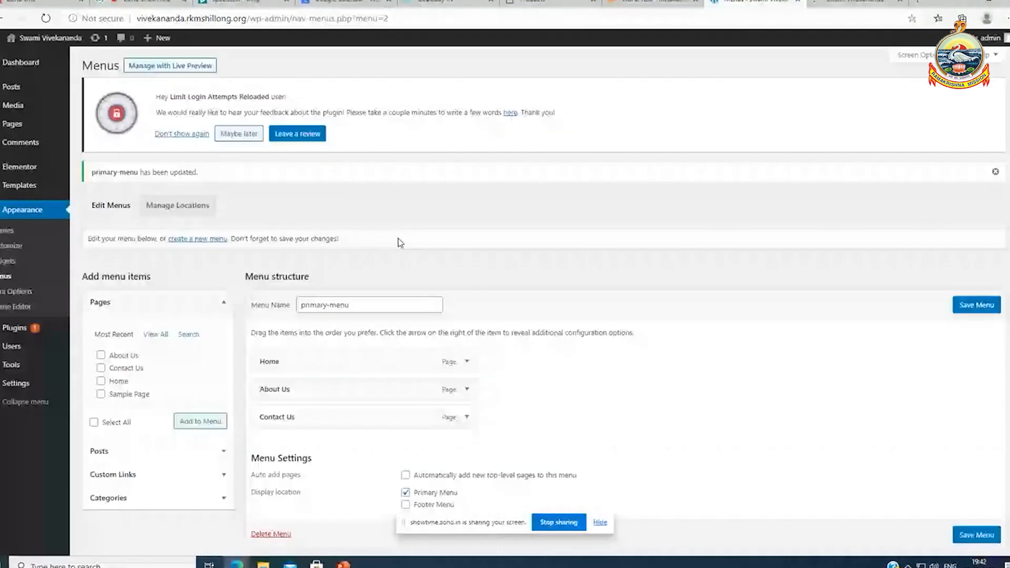
pyautogui.scroll(-1, 406, 470)
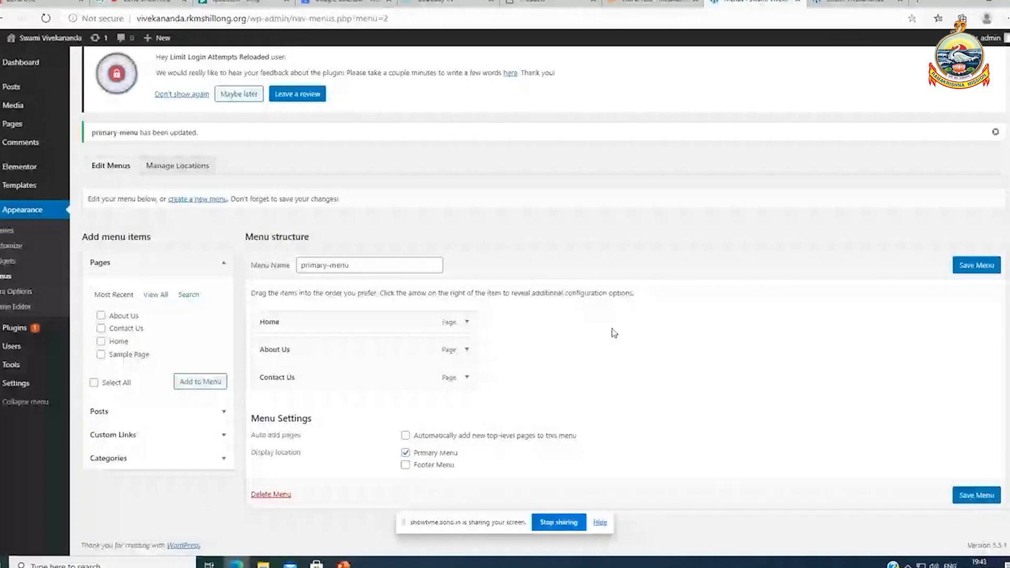
# Examine the live site's header menu, sidebar and footer, close its tab and reload the Menus settings page
pyautogui.click(851, 2)
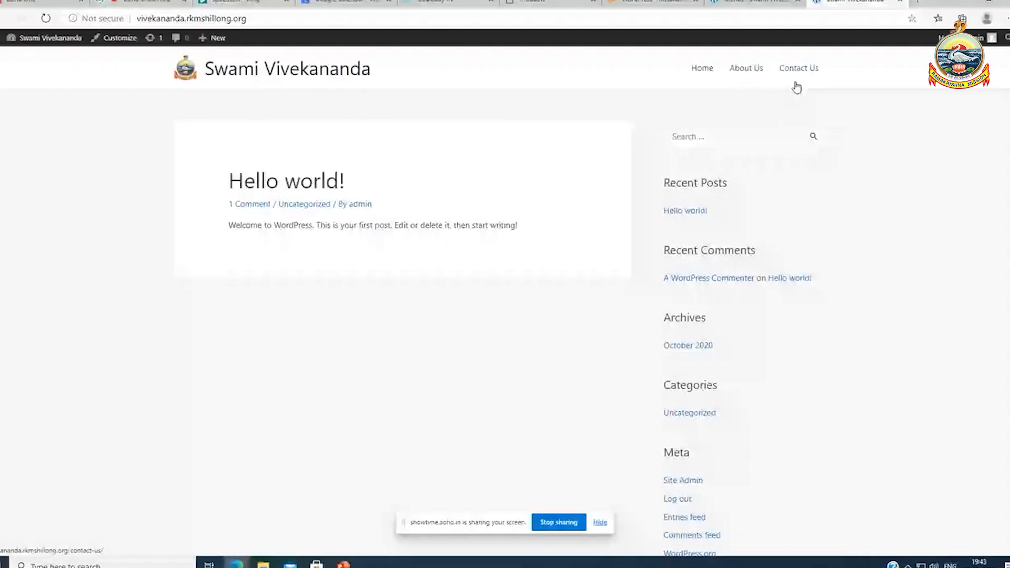
pyautogui.scroll(-2, 313, 517)
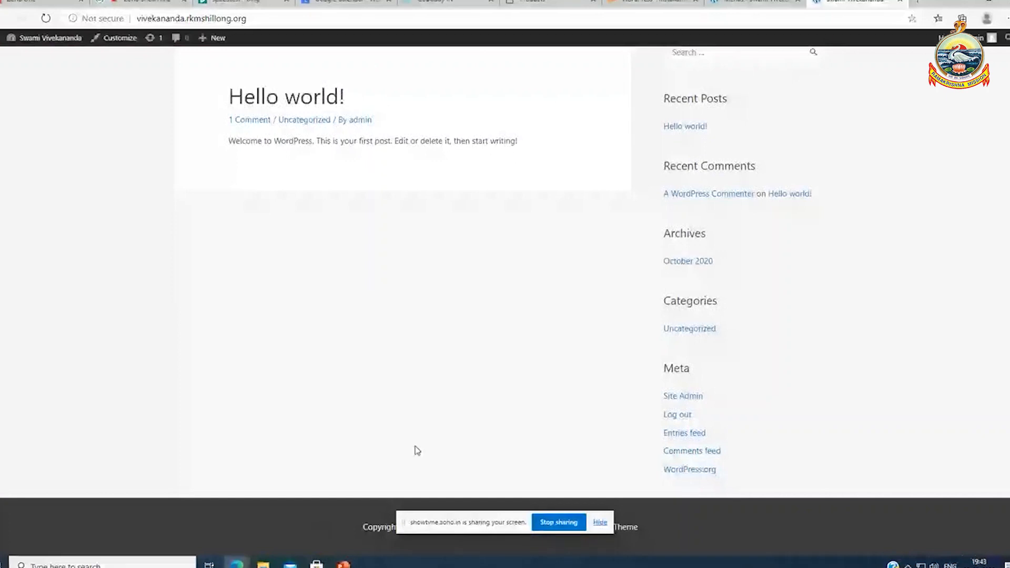
pyautogui.scroll(2, 417, 451)
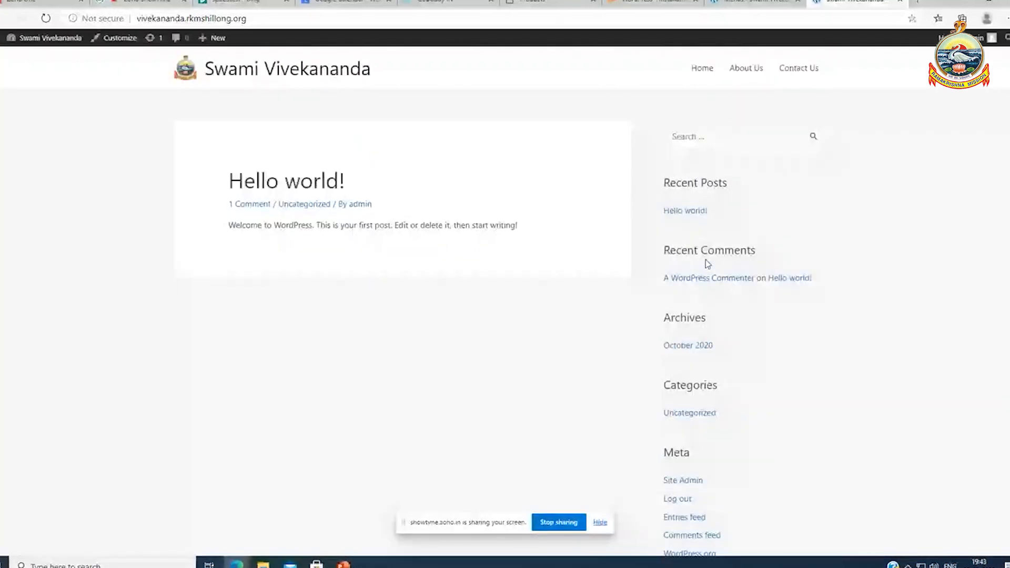
pyautogui.click(741, 5)
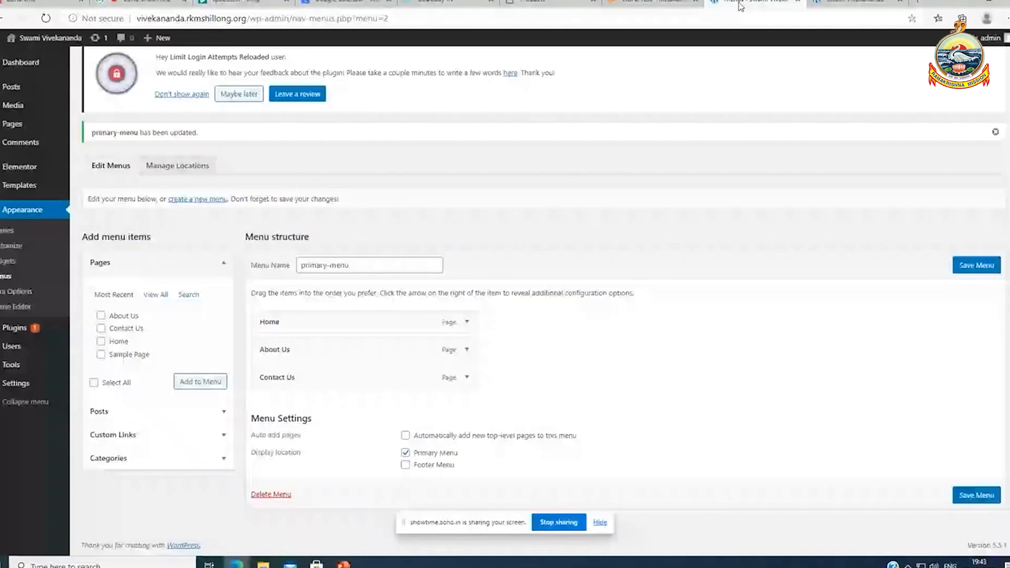
pyautogui.click(900, 3)
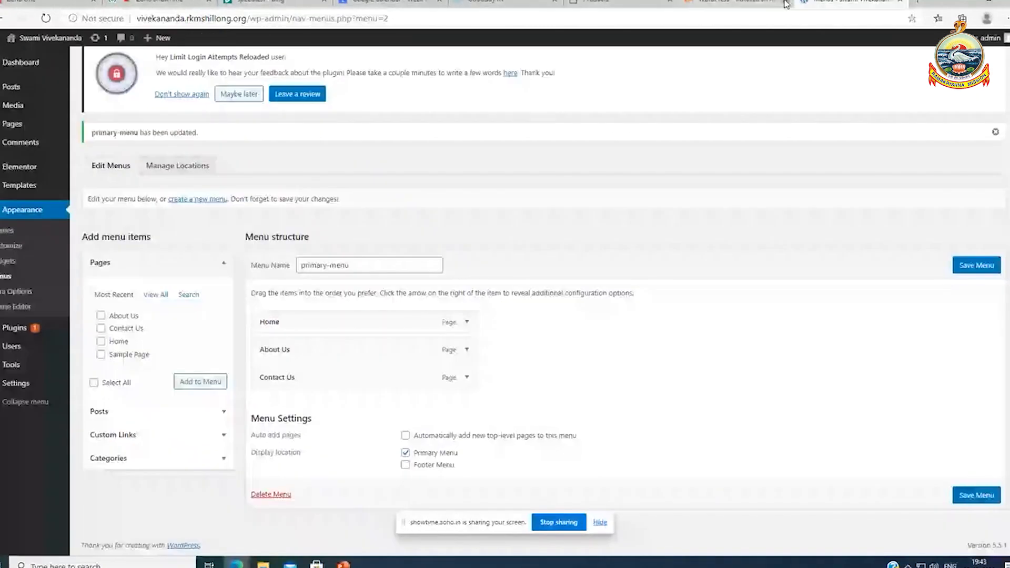
pyautogui.press('F5')
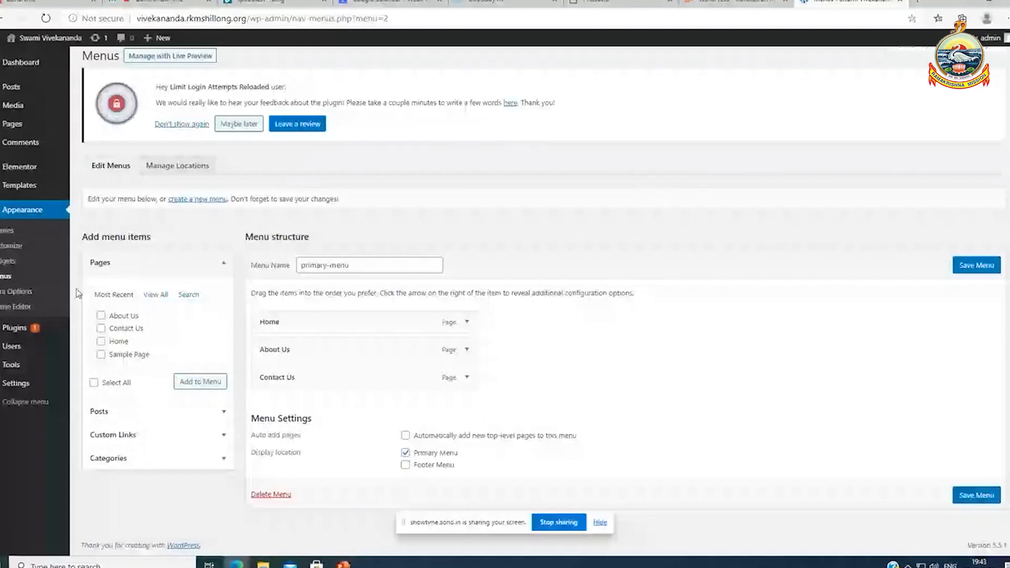
# Open the live site in a new browser tab, check it down to the footer, and launch the customizer from it
pyautogui.rightClick(29, 60)
pyautogui.click(79, 67)
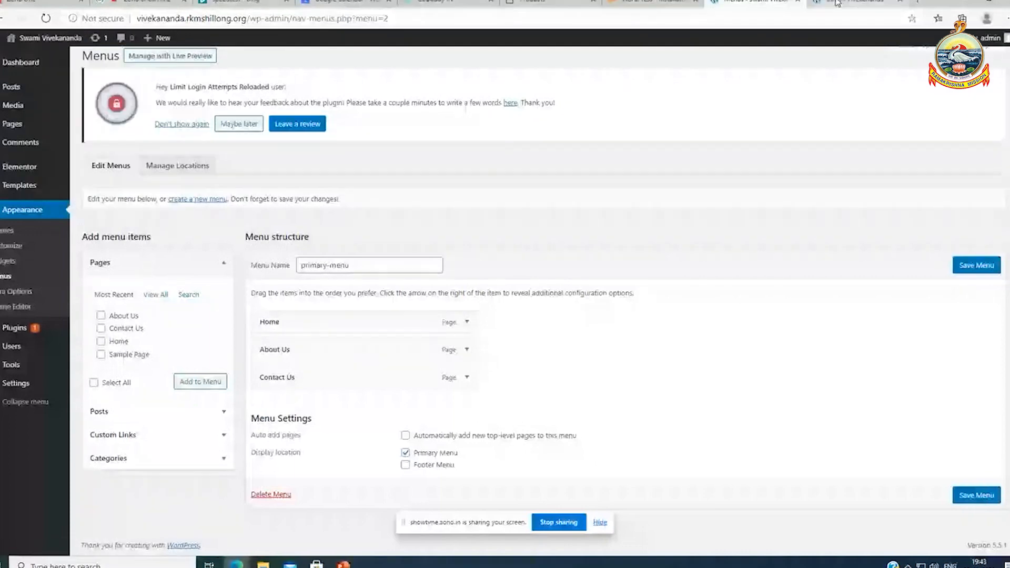
pyautogui.click(838, 3)
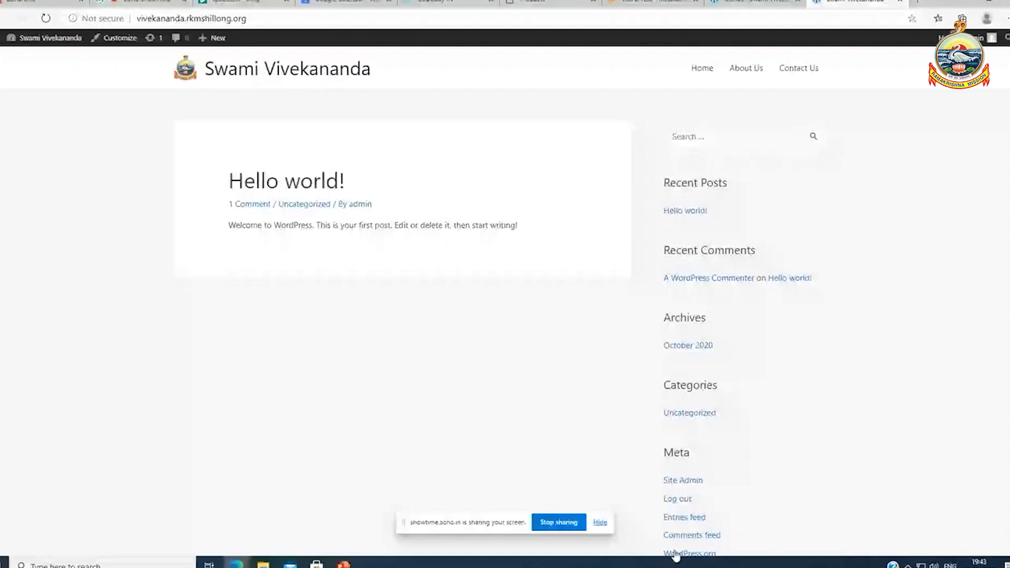
pyautogui.scroll(-2, 747, 442)
pyautogui.scroll(2, 747, 437)
pyautogui.click(735, 1)
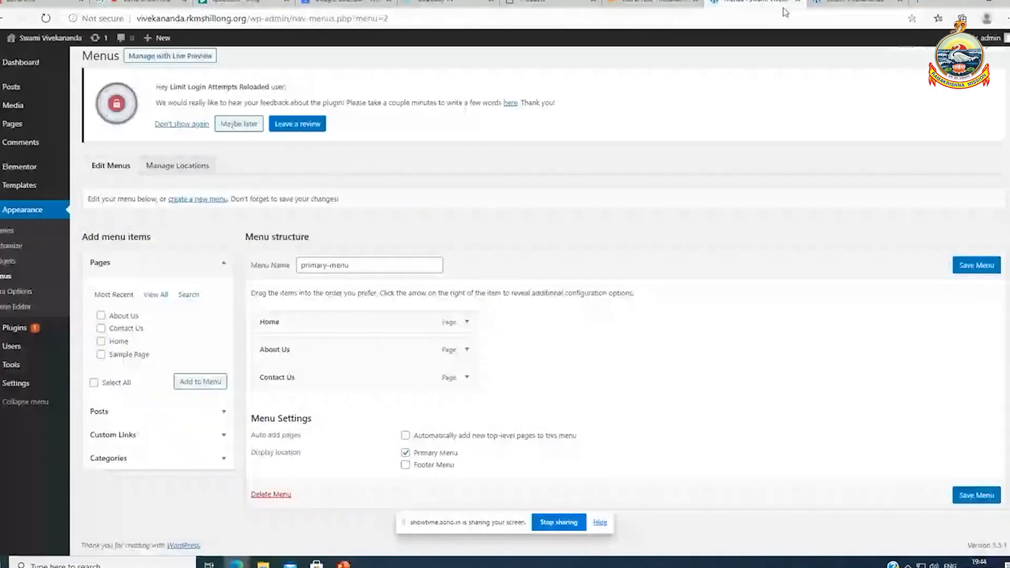
pyautogui.click(853, 3)
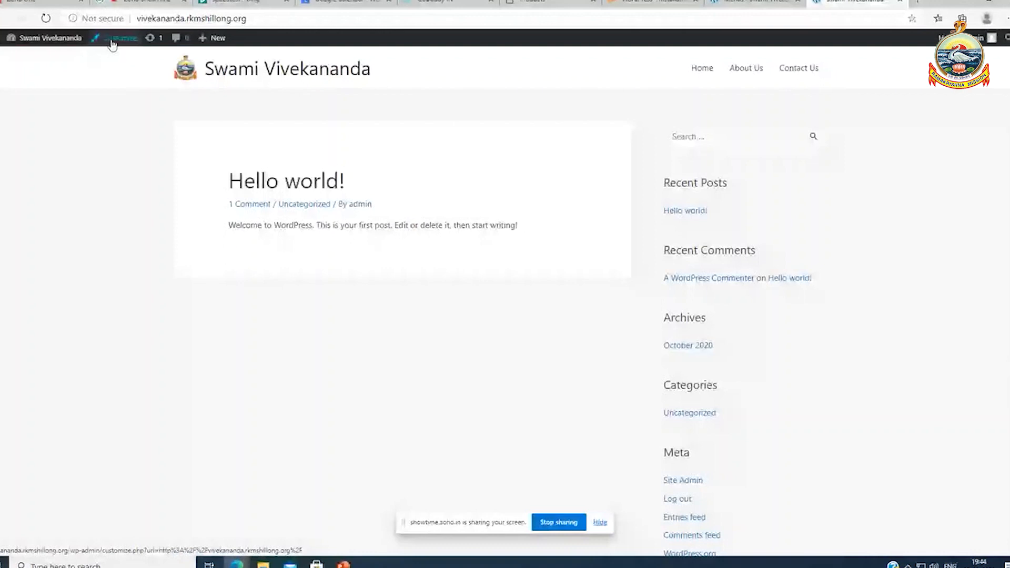
pyautogui.click(113, 45)
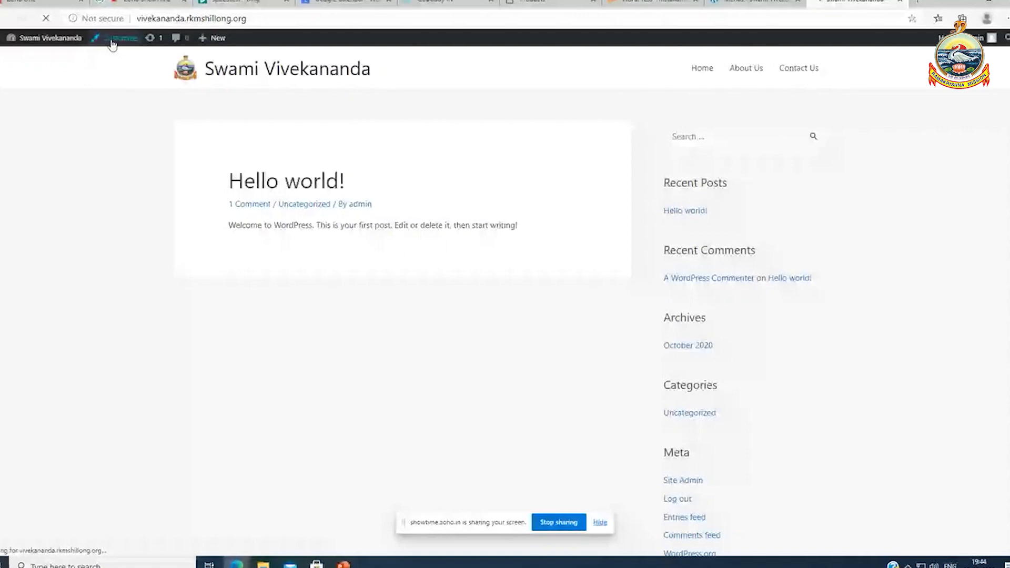
# Return to the dashboard and deactivate the Limit Login Attempts Reloaded plugin in the installed plugins list
pyautogui.click(752, 2)
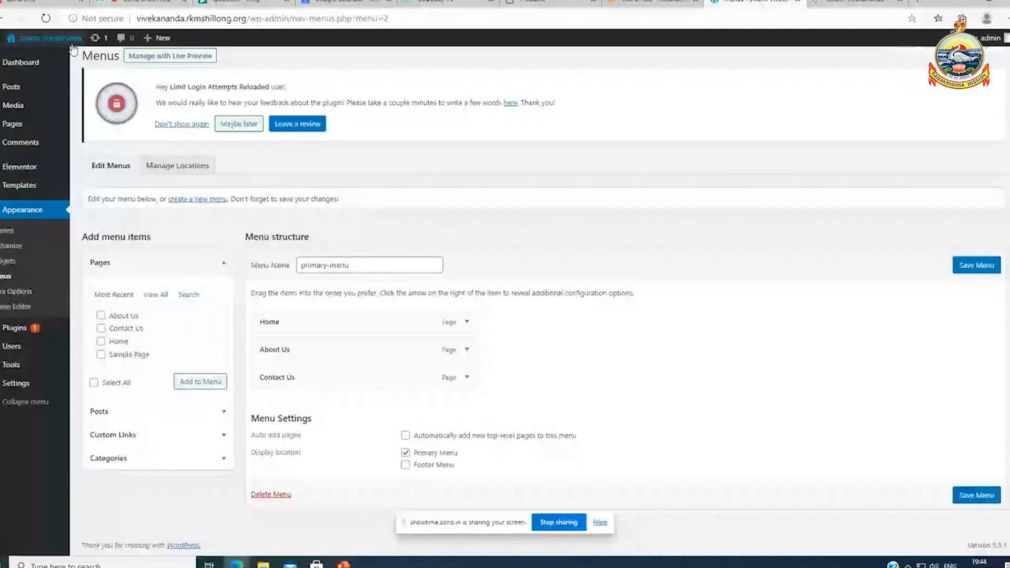
pyautogui.click(57, 299)
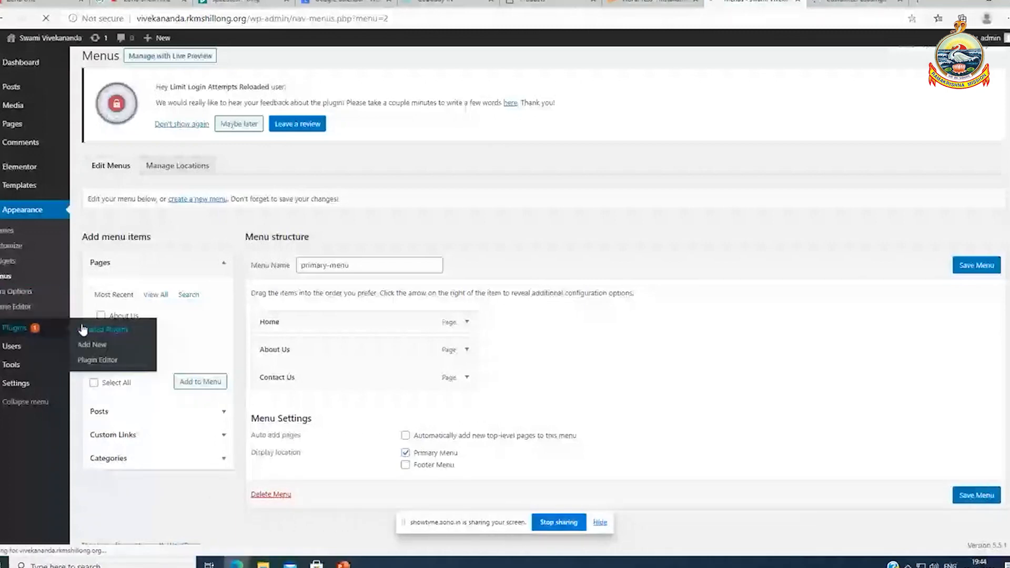
pyautogui.click(83, 329)
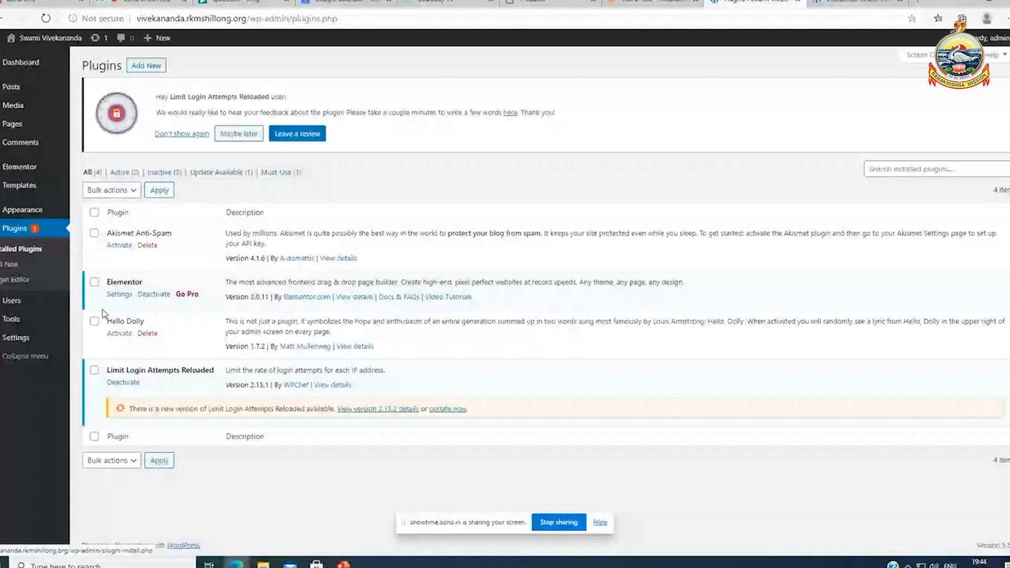
pyautogui.click(123, 383)
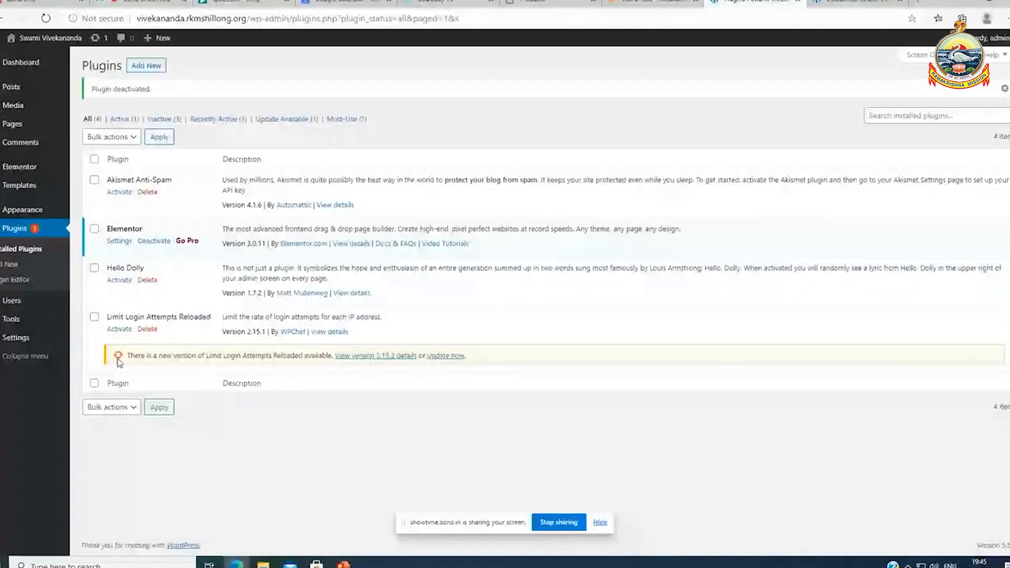
# Activate the Akismet Anti-Spam plugin and deactivate it again from the installed plugins list
pyautogui.click(125, 193)
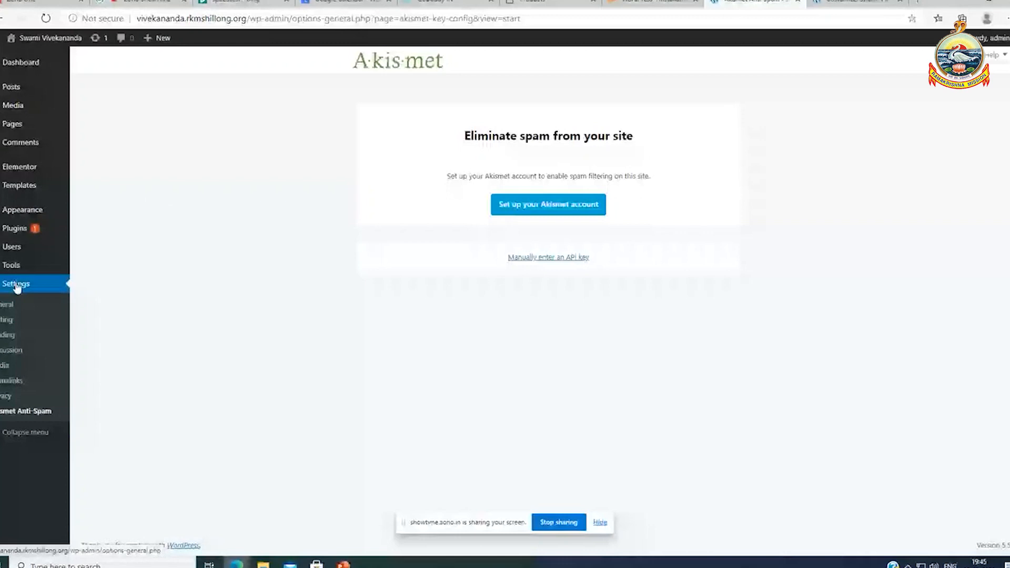
pyautogui.click(16, 229)
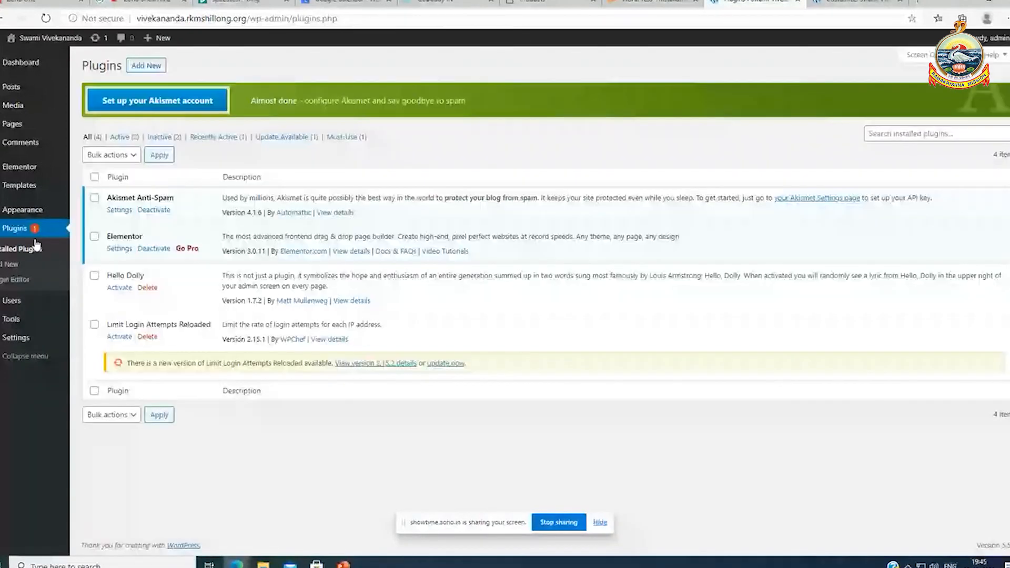
pyautogui.click(153, 210)
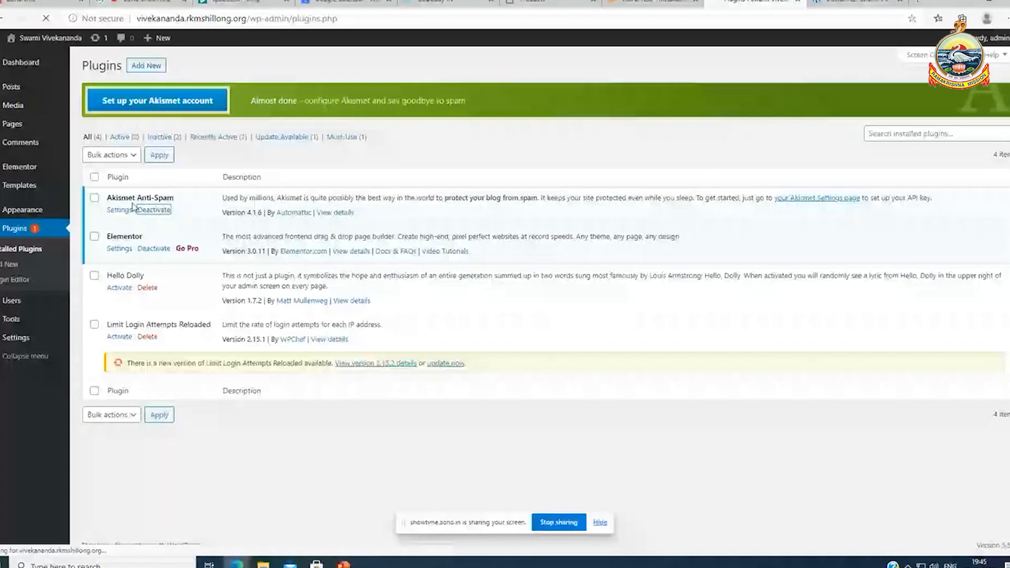
# Switch to the customizer and open the theme's Sidebar settings
pyautogui.click(858, 2)
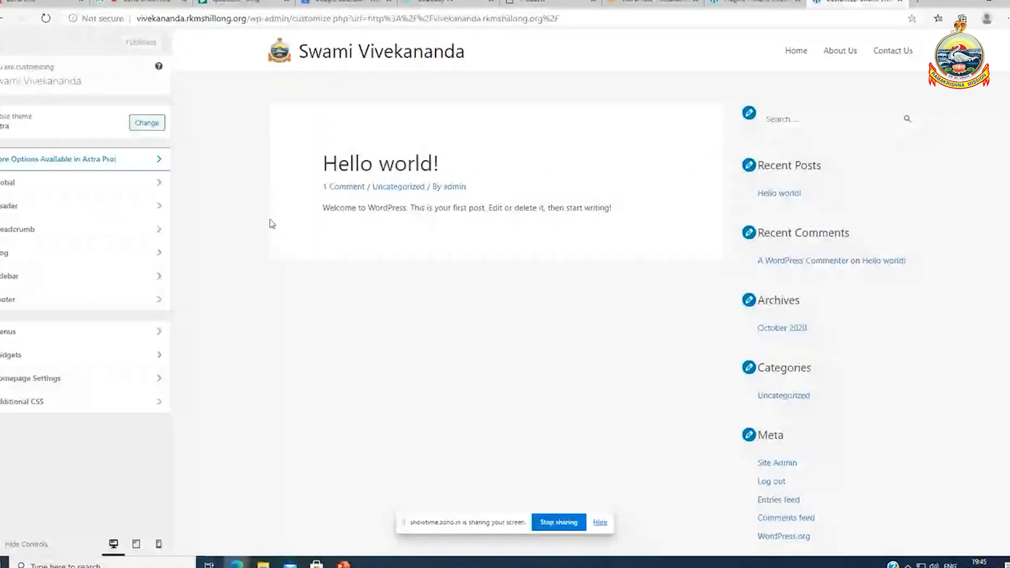
pyautogui.click(80, 277)
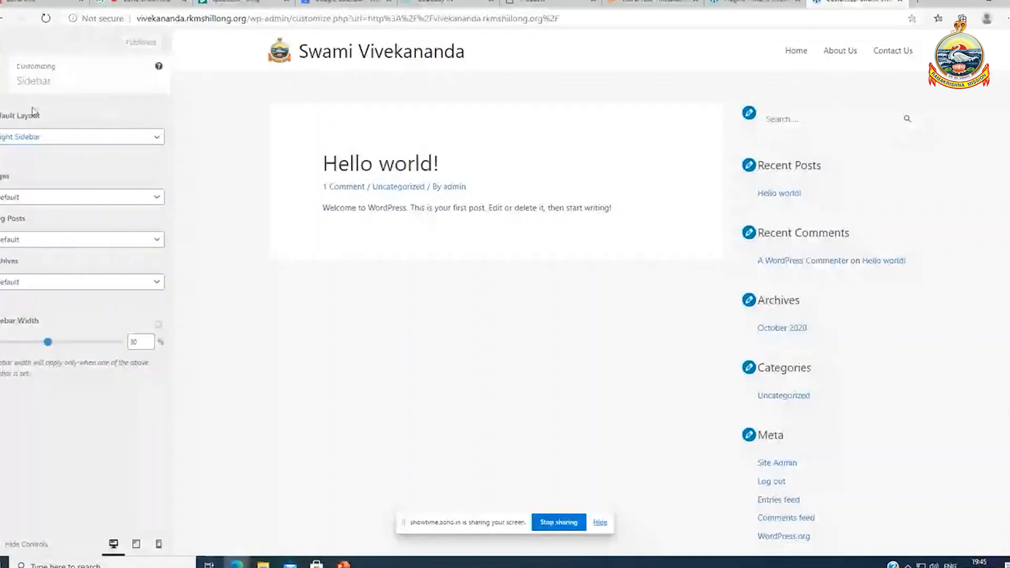
# Set the theme's default sidebar layout to No Sidebar, keeping pages and blog posts at Default, and publish the change
pyautogui.click(3, 74)
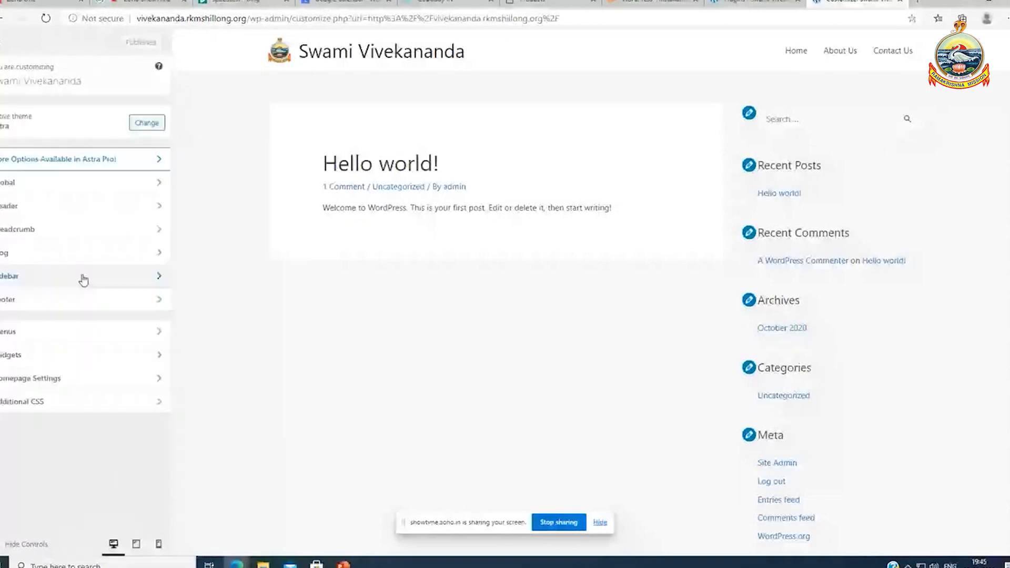
pyautogui.click(83, 278)
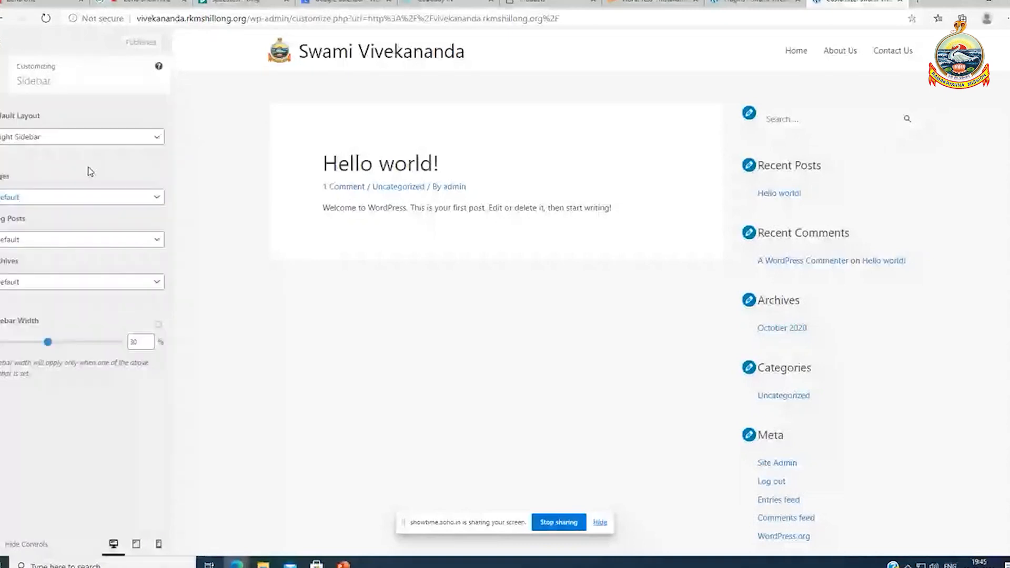
pyautogui.click(69, 142)
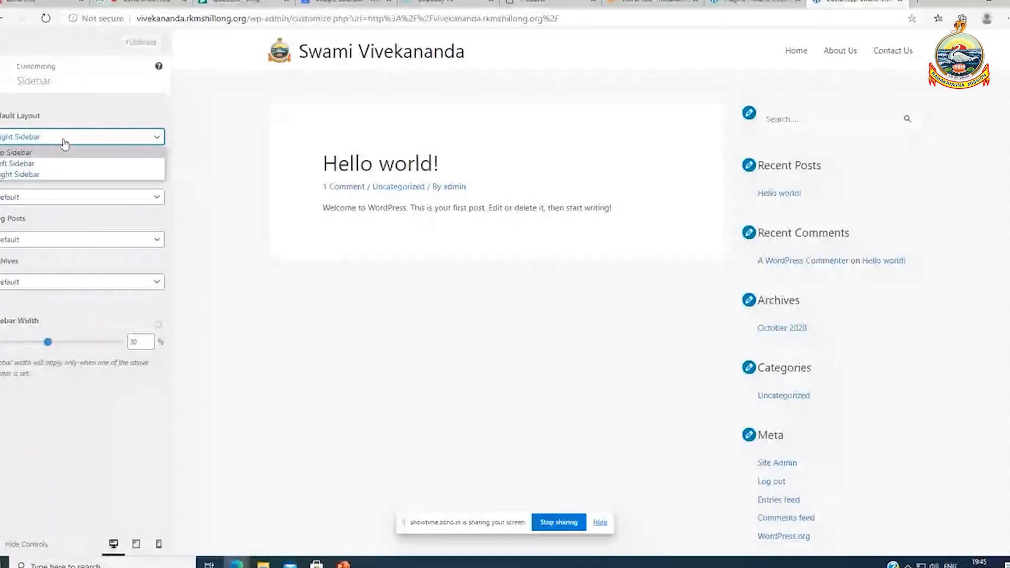
pyautogui.click(55, 153)
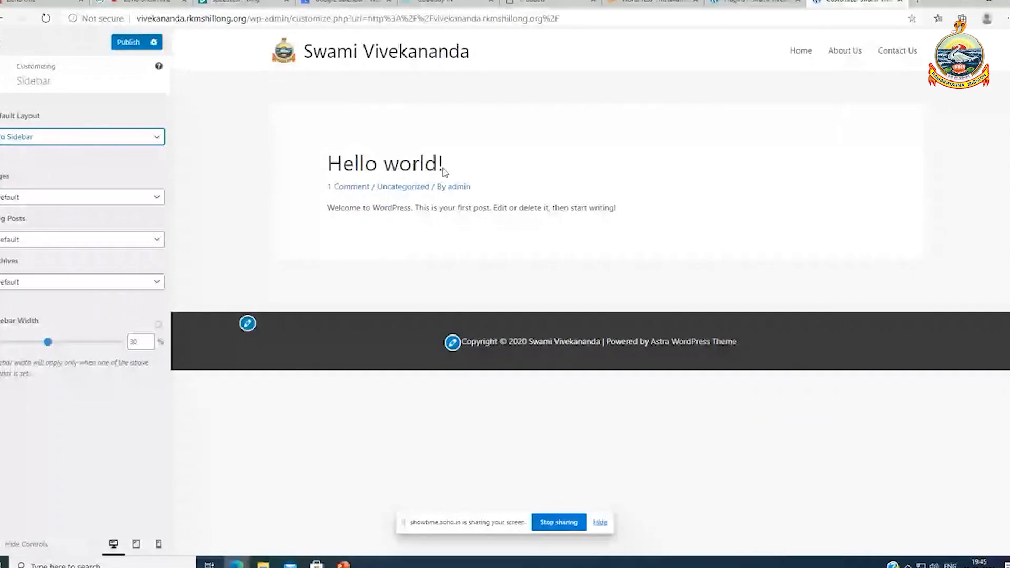
pyautogui.click(34, 241)
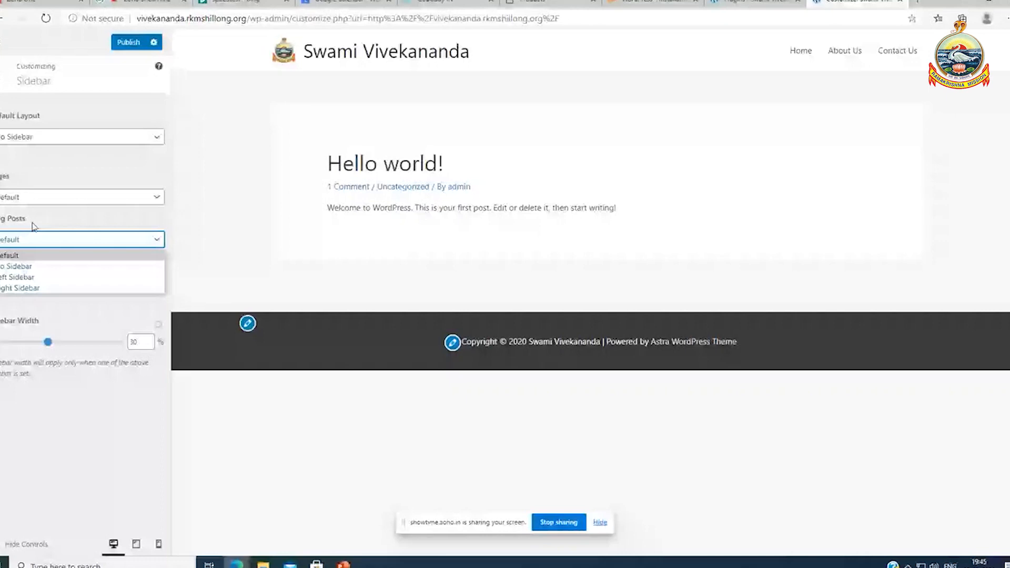
pyautogui.click(37, 201)
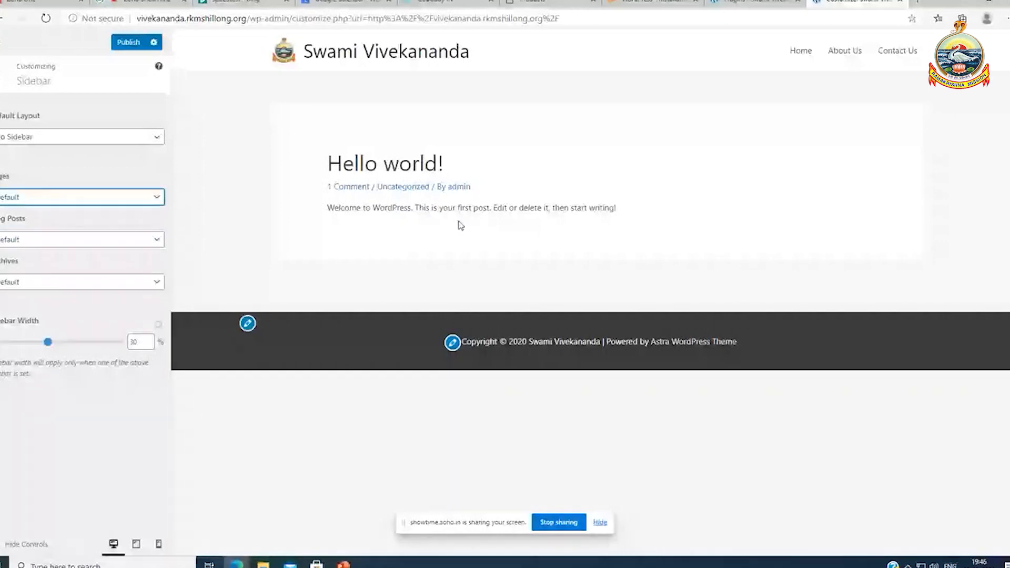
pyautogui.click(128, 45)
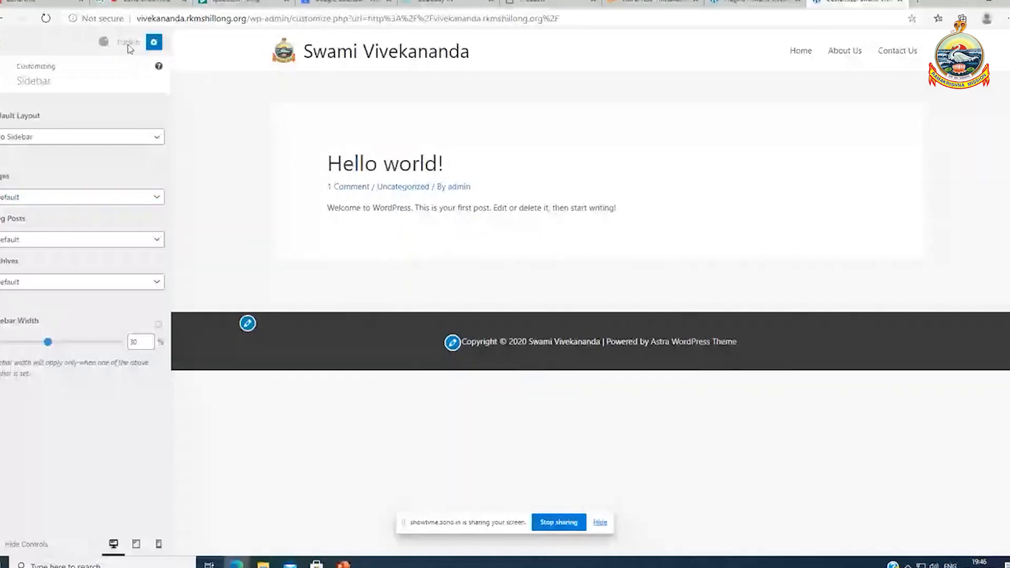
# Open the site's public homepage in a new browser tab from the plugins page and view its layout without a sidebar
pyautogui.click(764, 3)
pyautogui.rightClick(53, 41)
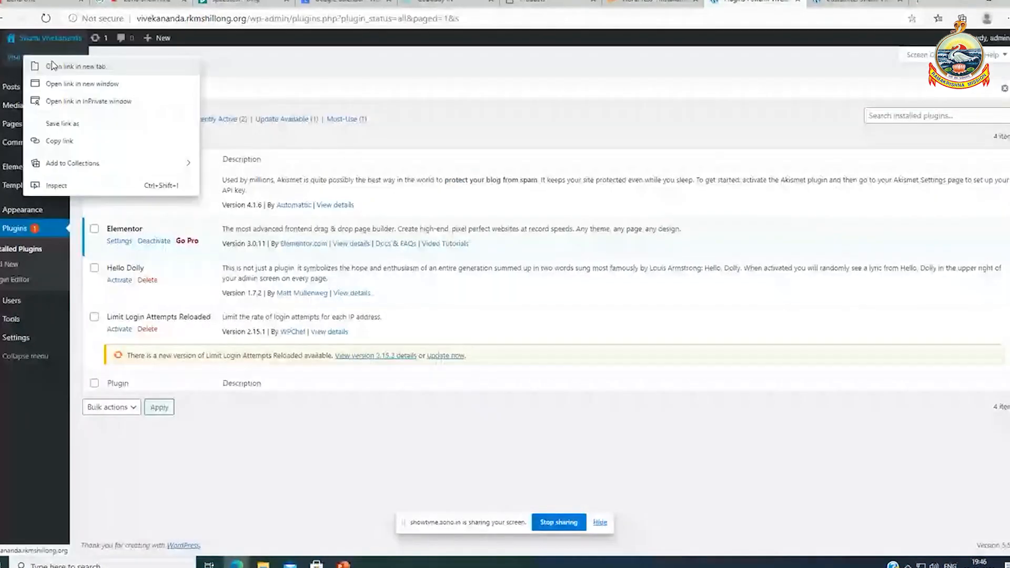
pyautogui.click(52, 66)
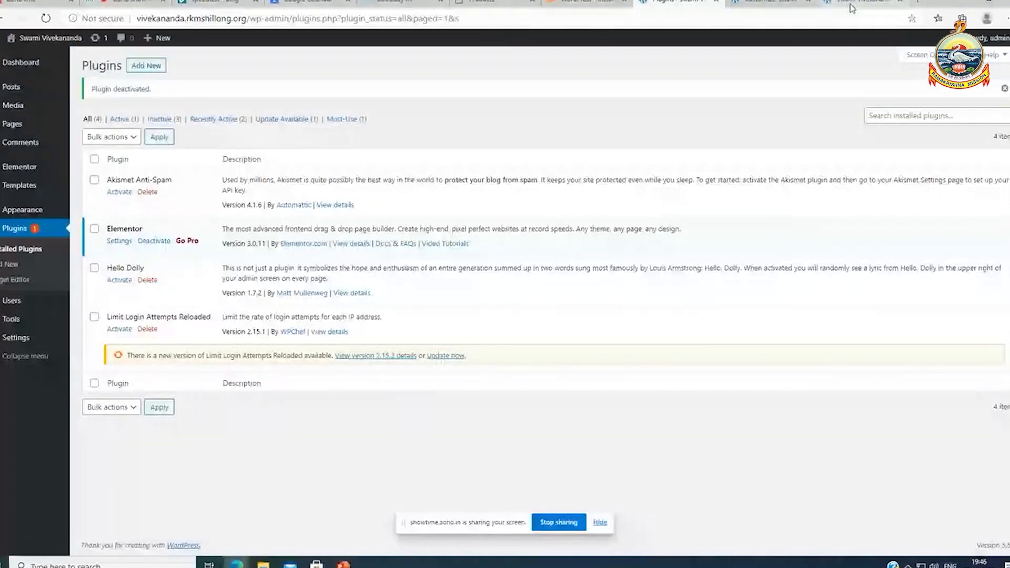
pyautogui.click(852, 8)
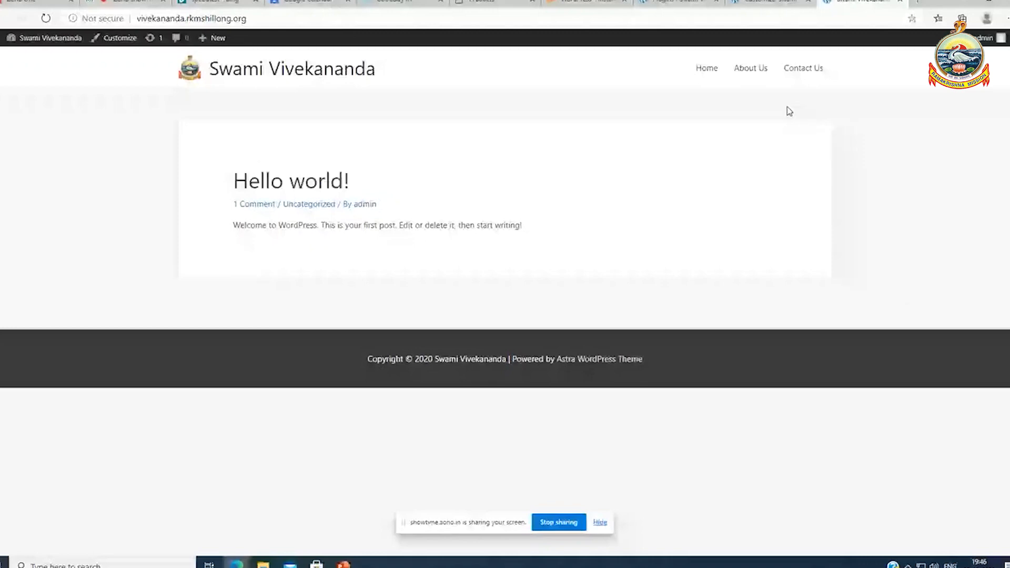
# Return to the customizer, enable the four-column Footer Widgets layout, and publish the change
pyautogui.hotkey('ctrl', 'shift', 'Tab')
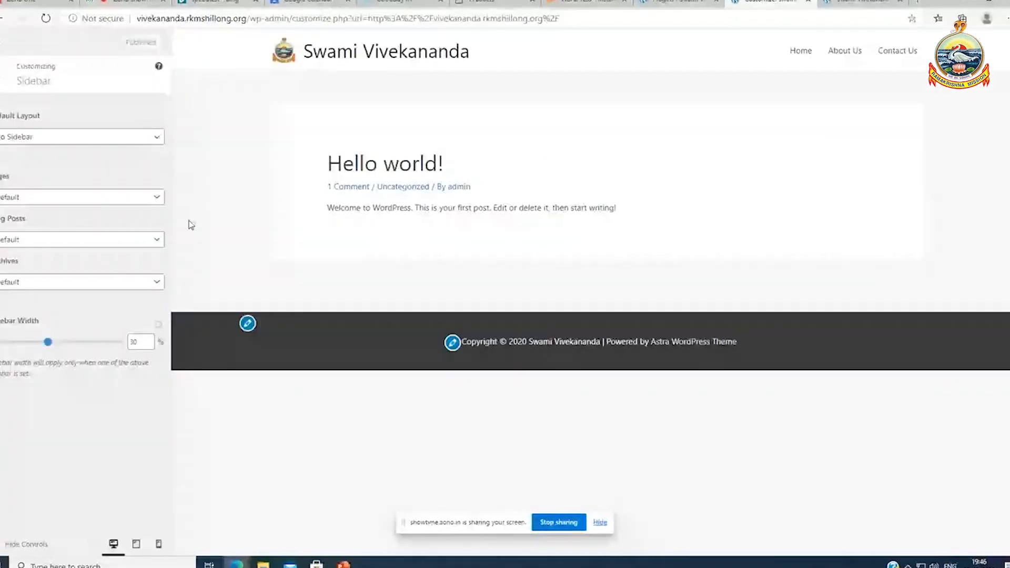
pyautogui.press('Escape')
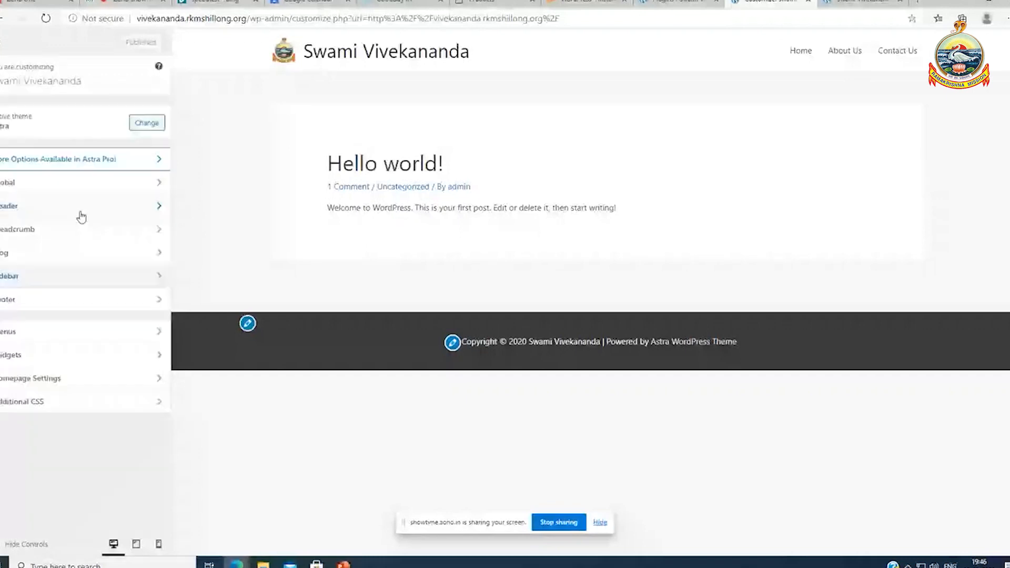
pyautogui.click(36, 303)
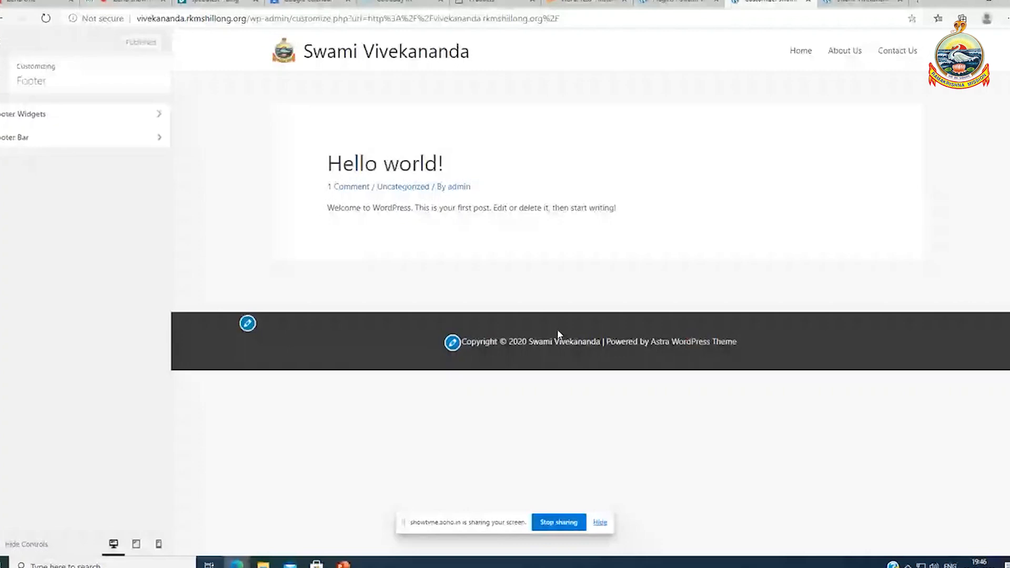
pyautogui.click(115, 121)
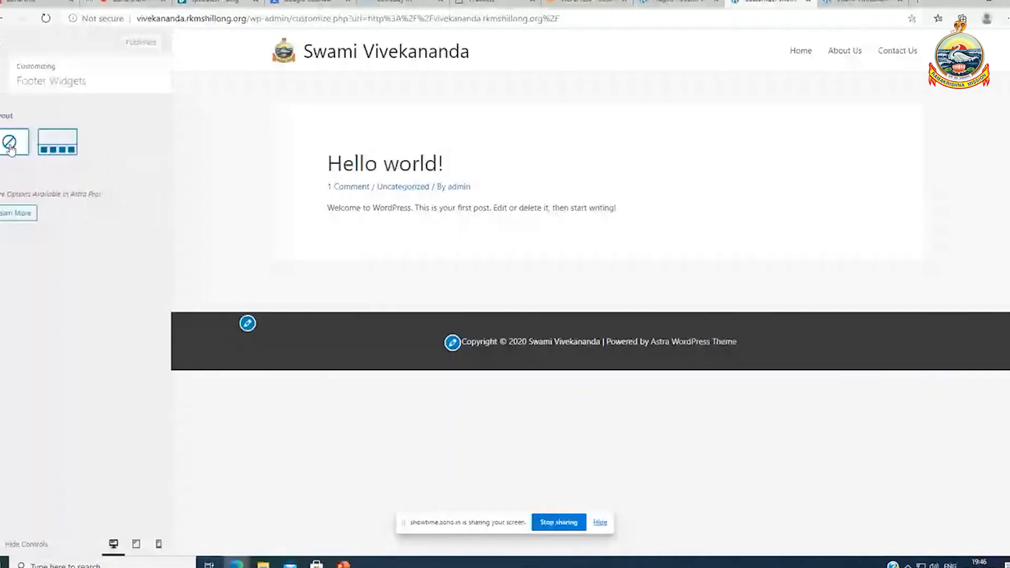
pyautogui.click(65, 152)
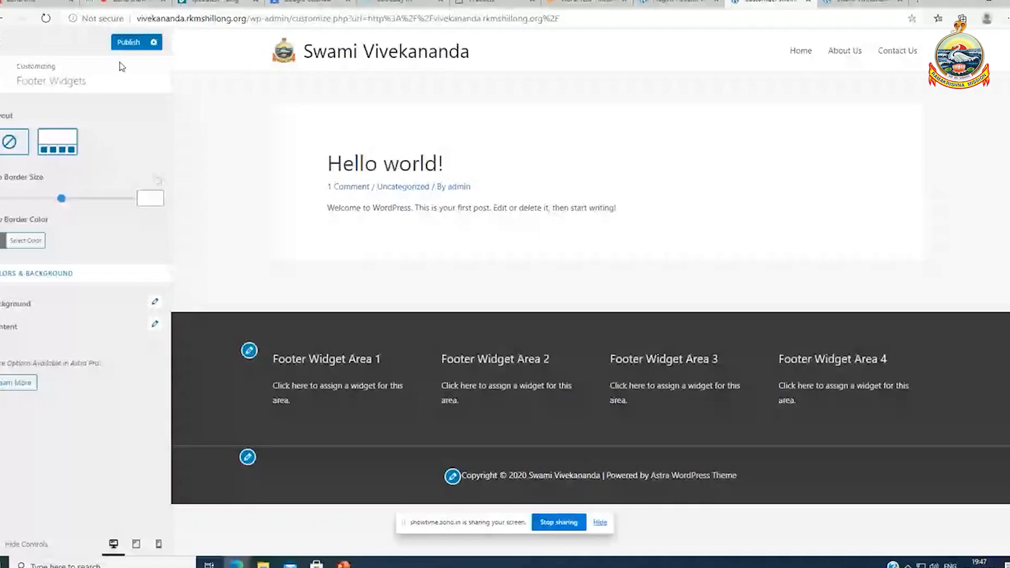
pyautogui.click(130, 44)
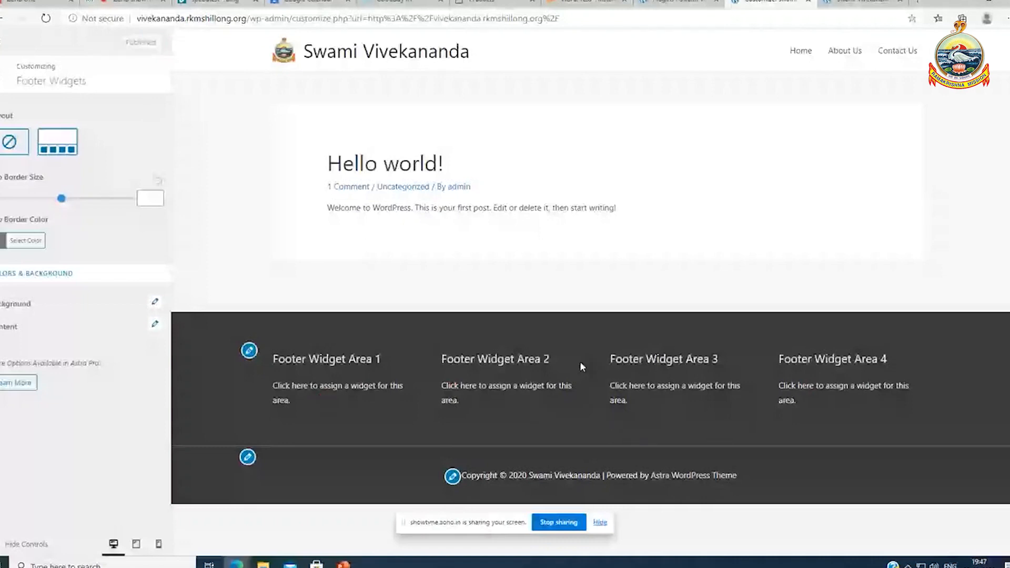
# Return to the main customizer options and look through the Footer and Global sections
pyautogui.click(2, 78)
pyautogui.click(2, 78)
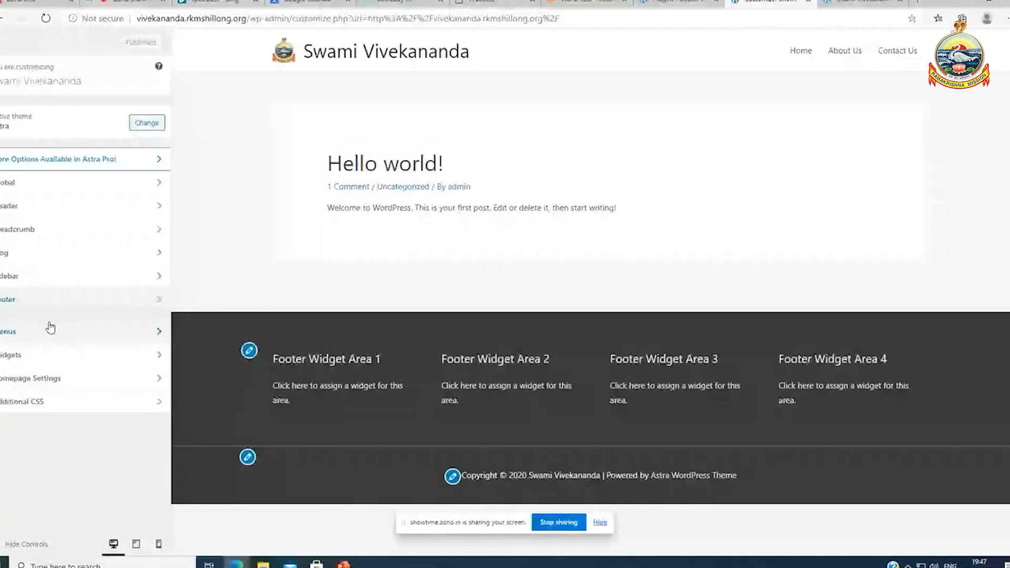
pyautogui.click(45, 300)
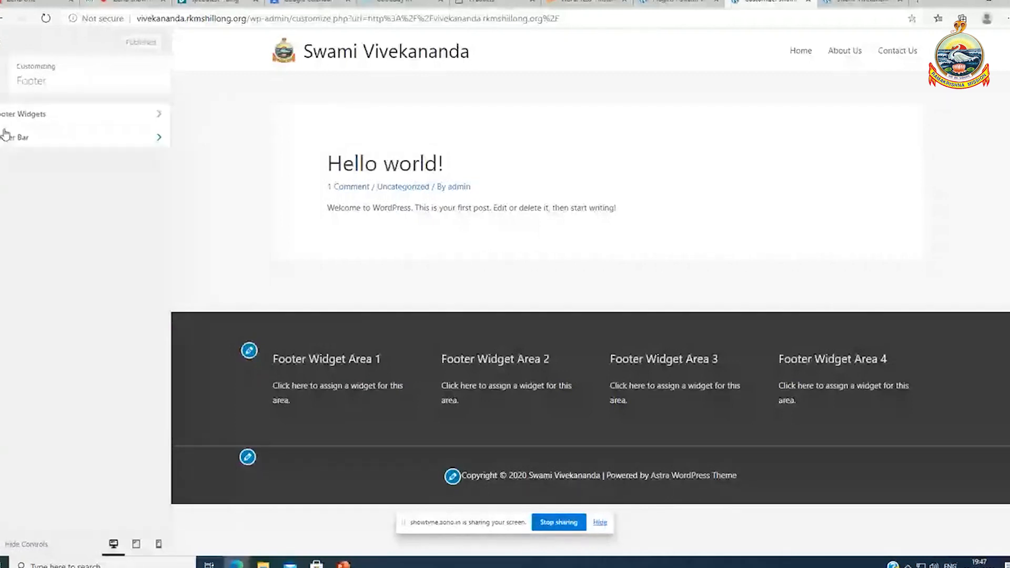
pyautogui.click(4, 74)
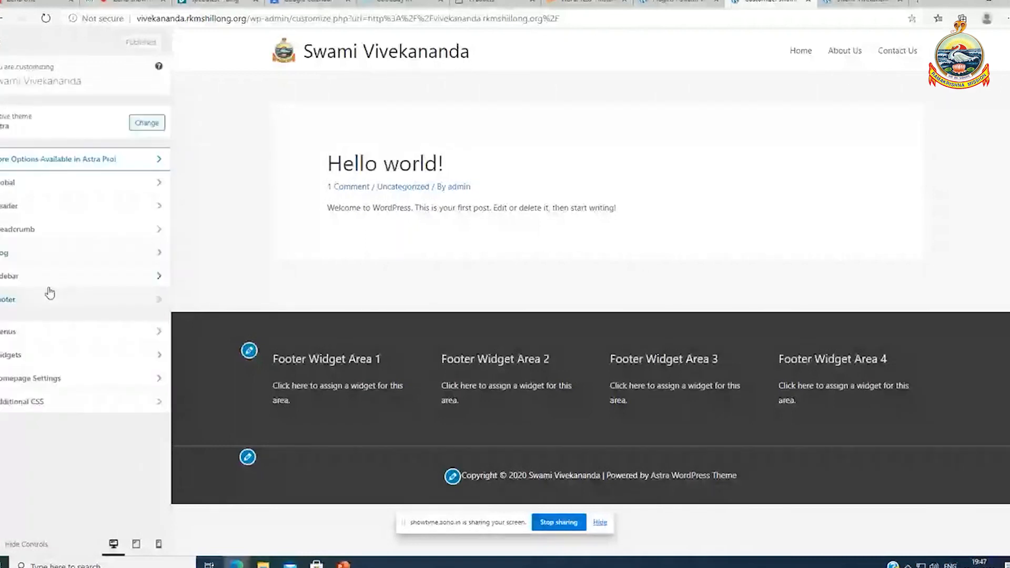
pyautogui.click(50, 188)
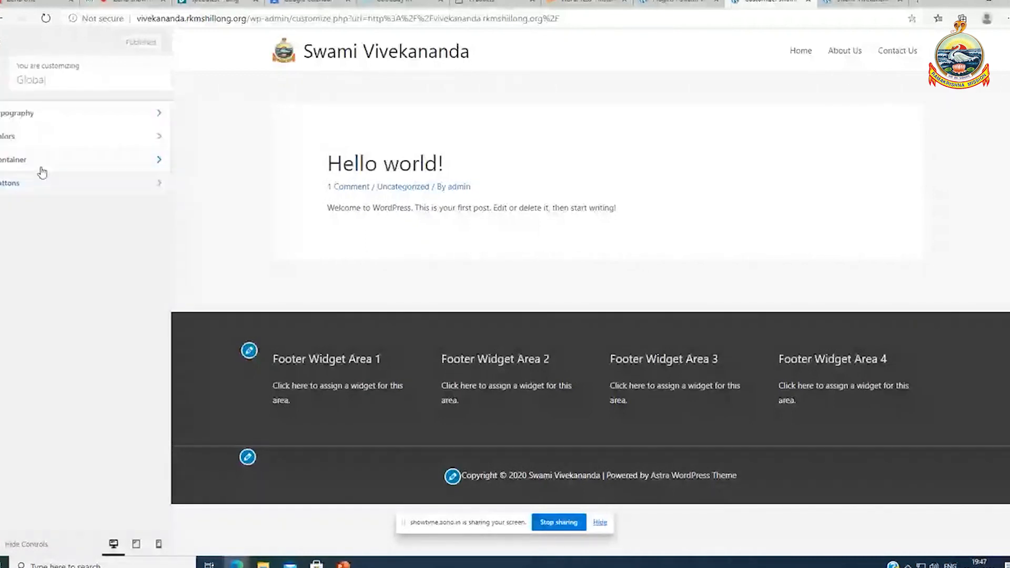
pyautogui.click(19, 94)
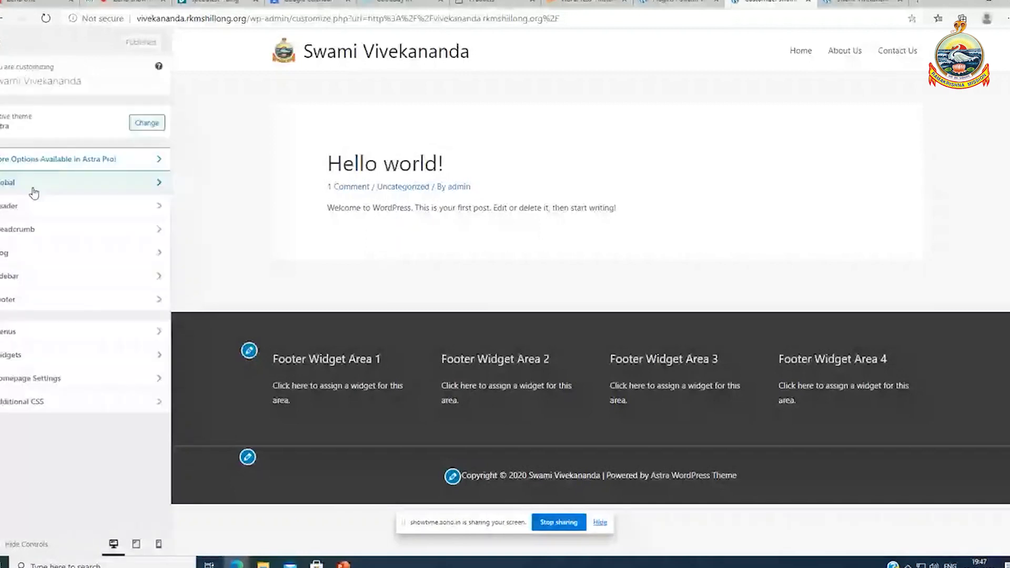
pyautogui.click(34, 192)
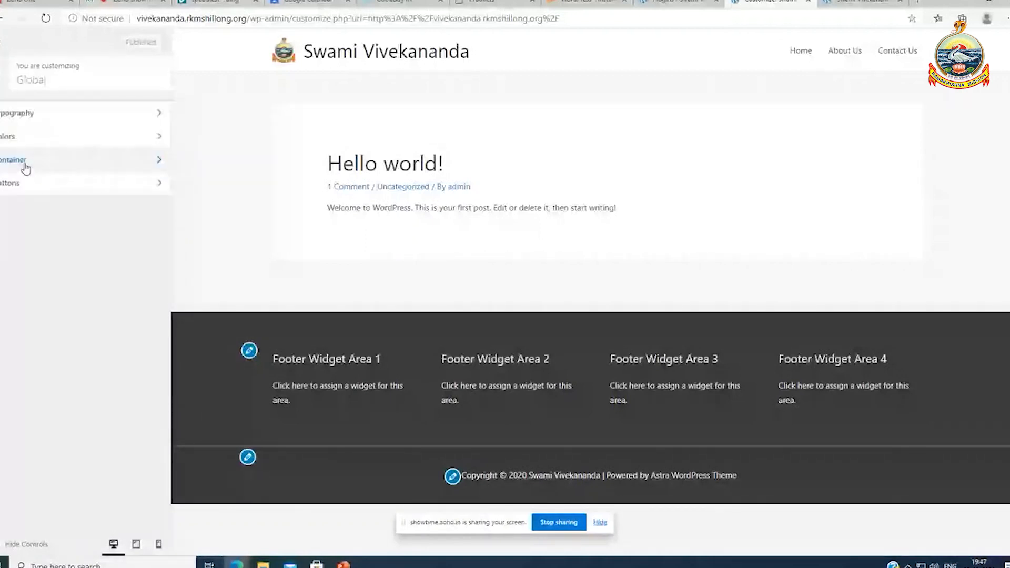
pyautogui.click(4, 74)
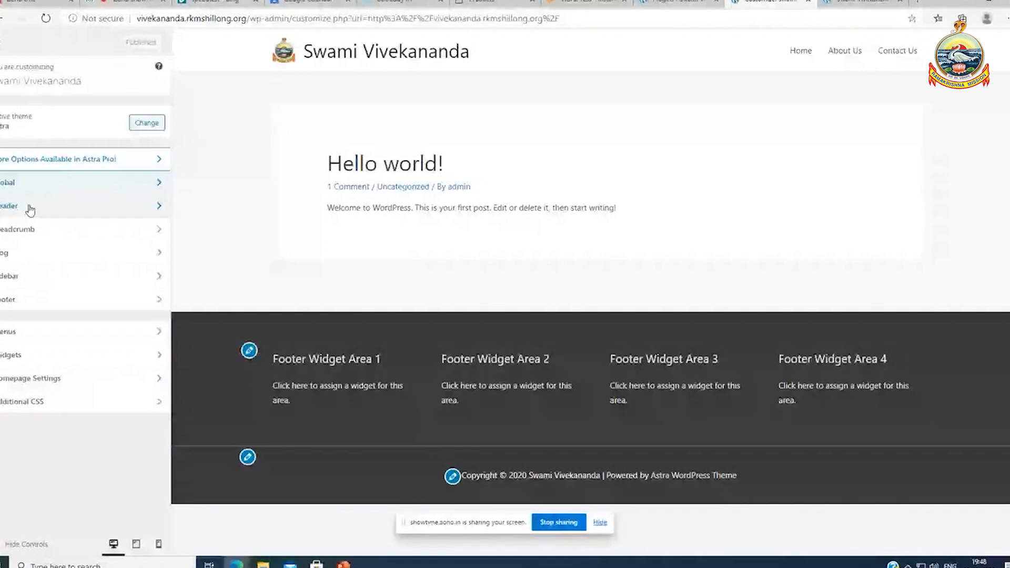
# Set the global container layout to Full Width / Contained and publish the change
pyautogui.click(30, 182)
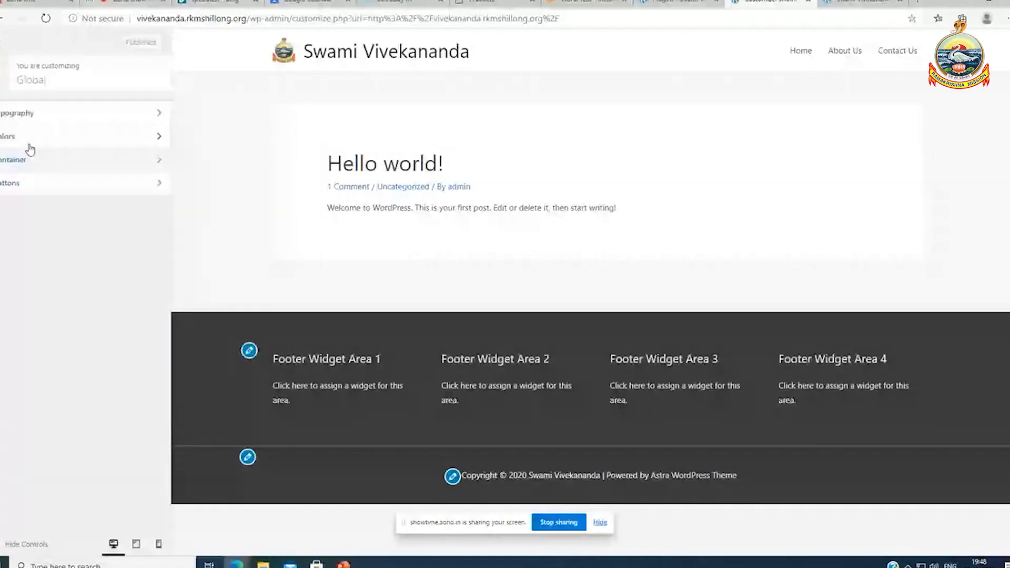
pyautogui.click(30, 158)
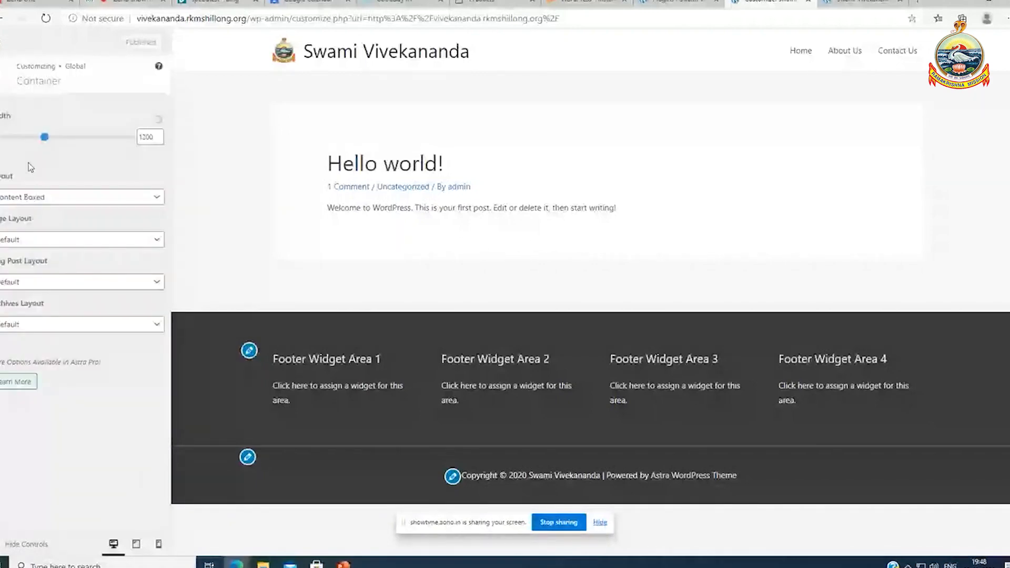
pyautogui.click(41, 199)
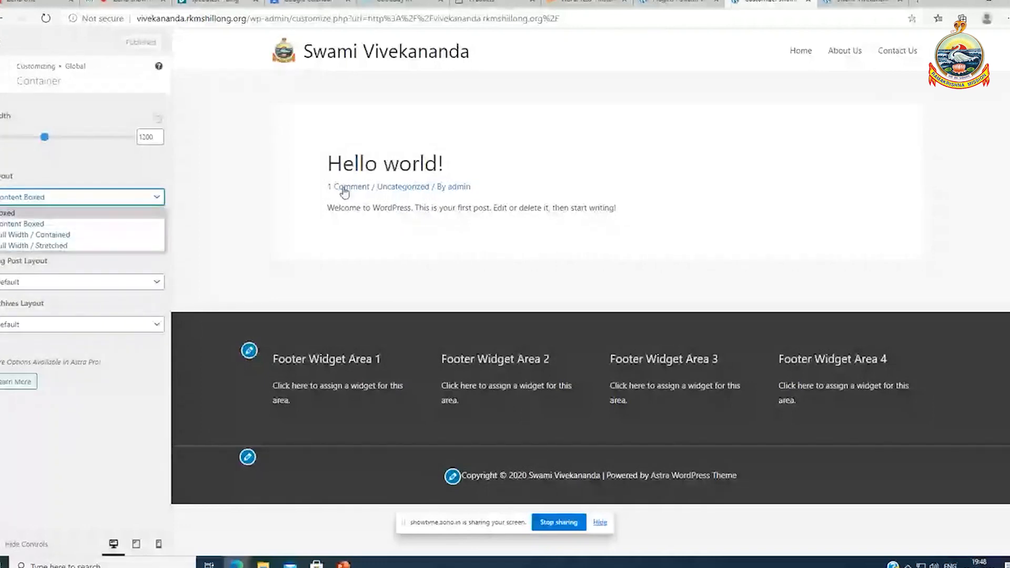
pyautogui.click(34, 235)
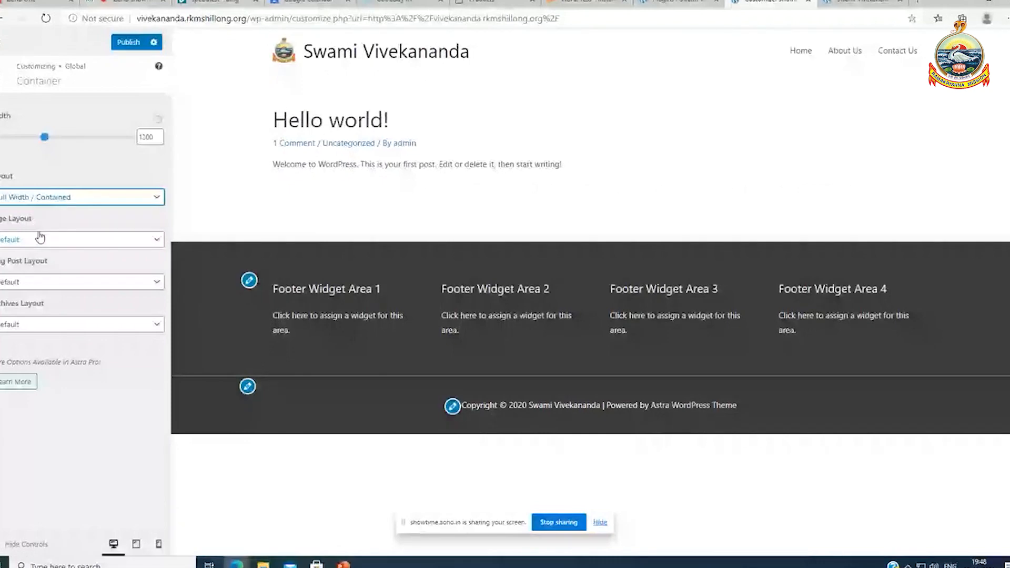
pyautogui.click(130, 45)
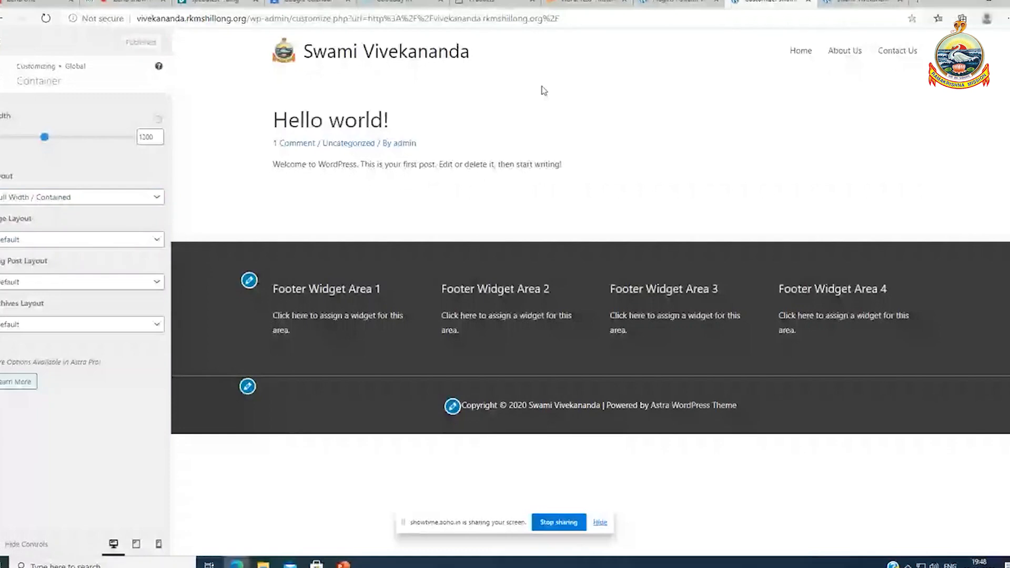
# Reload the public homepage and check how the published container layout and footer widget areas look
pyautogui.hotkey('ctrl', 'Tab')
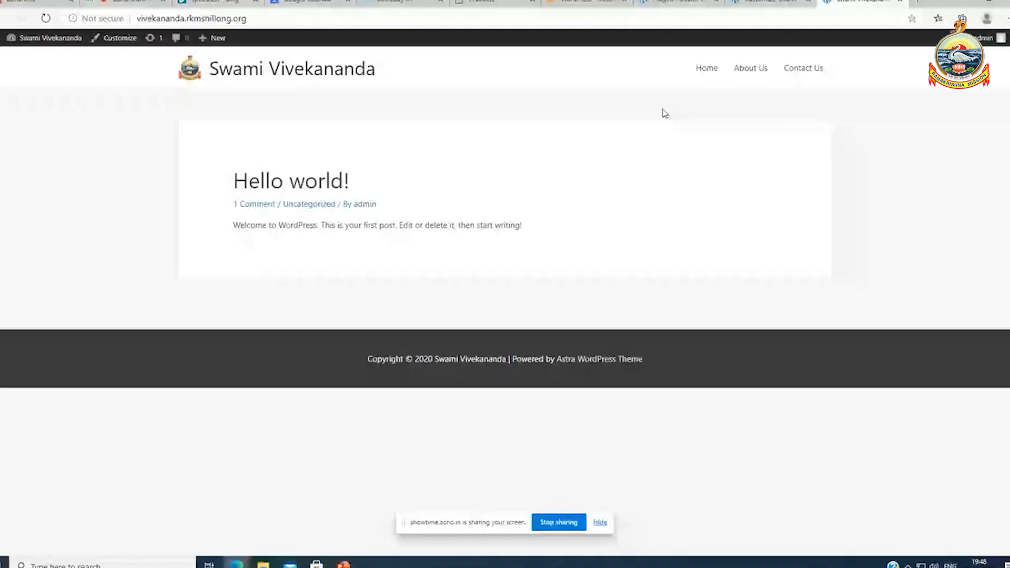
pyautogui.click(789, 13)
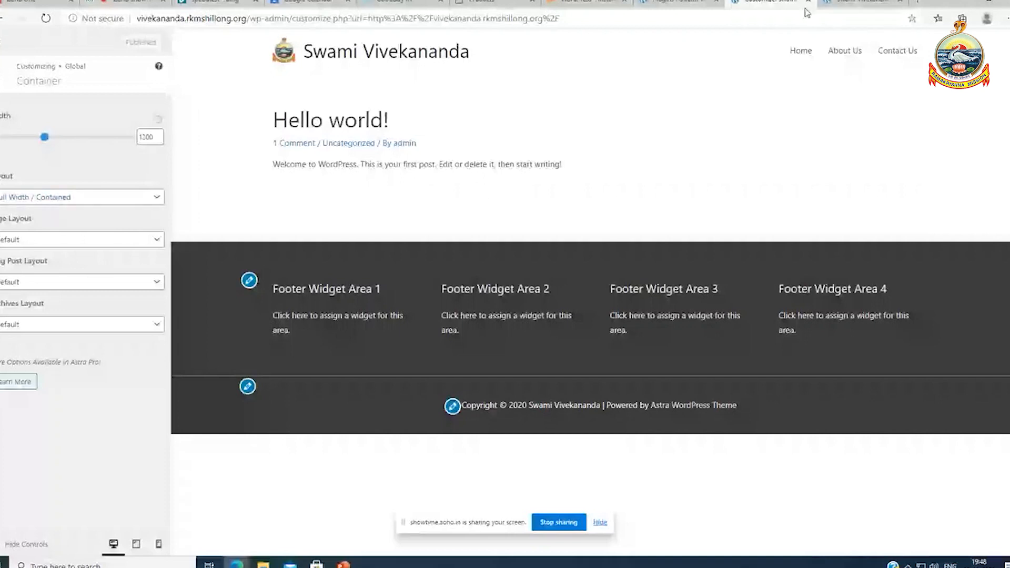
pyautogui.click(858, 2)
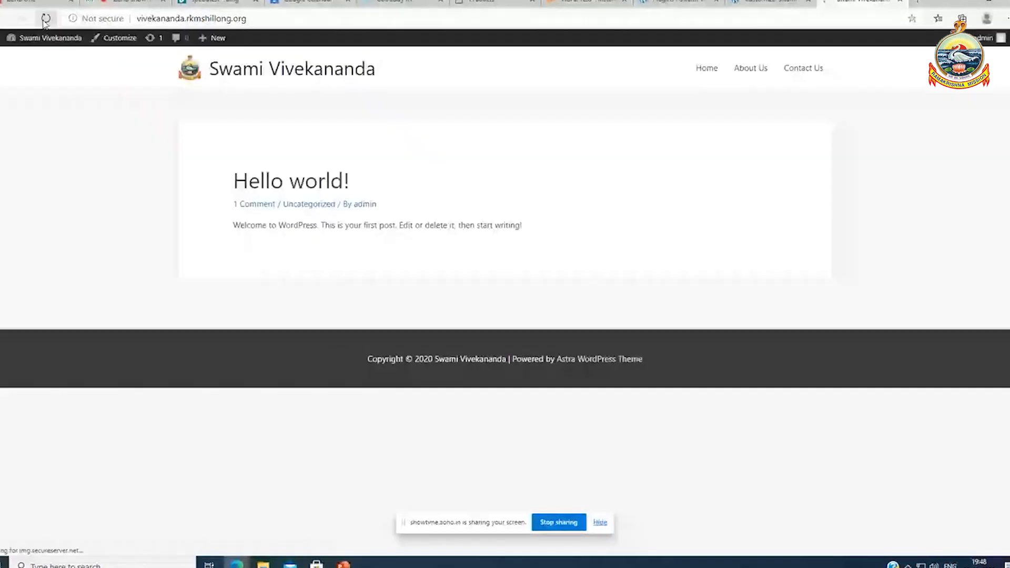
pyautogui.click(45, 20)
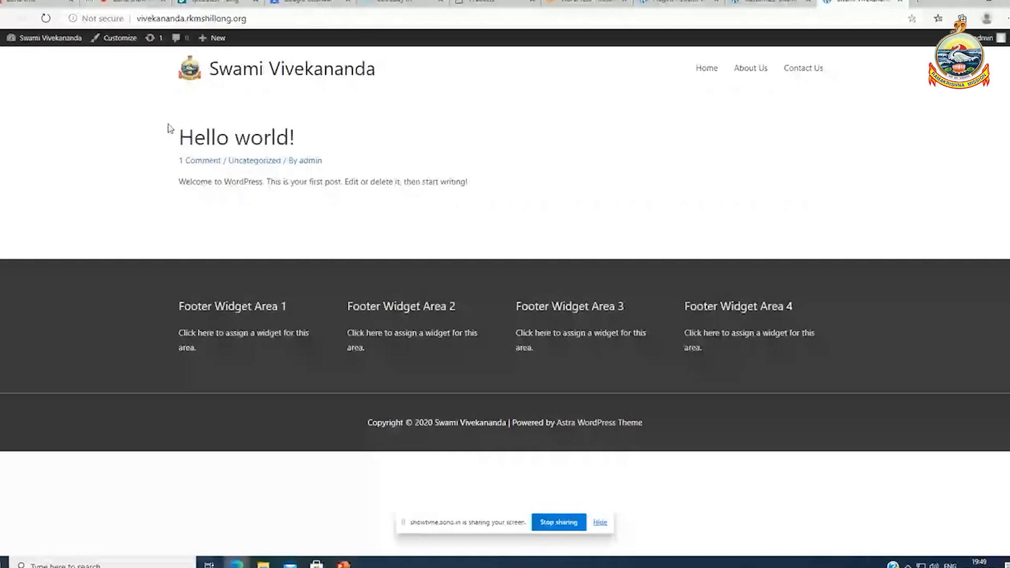
# Return to the customizer, change the global container layout to Full Width / Stretched, and publish it
pyautogui.click(770, 3)
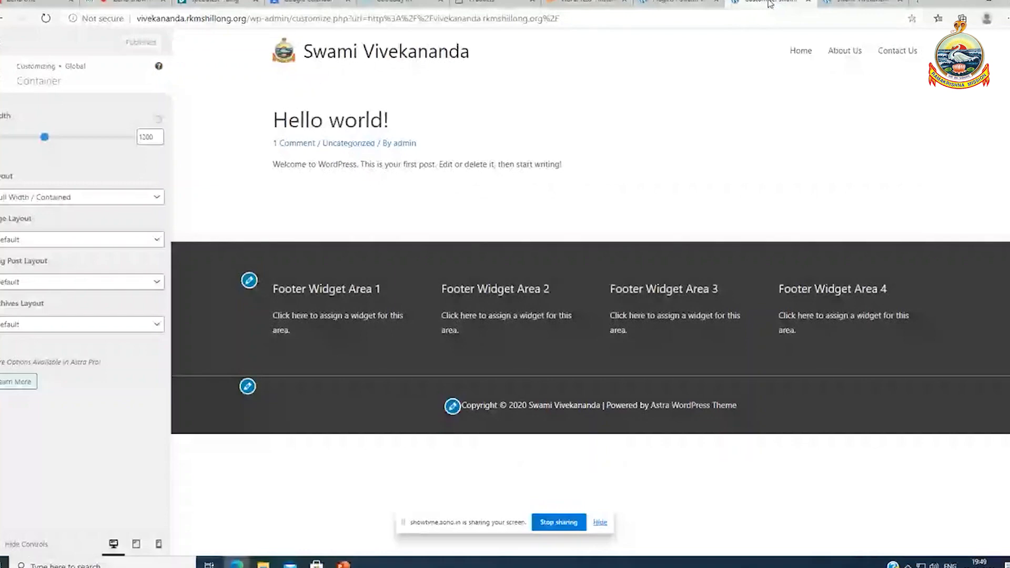
pyautogui.click(53, 196)
pyautogui.click(39, 247)
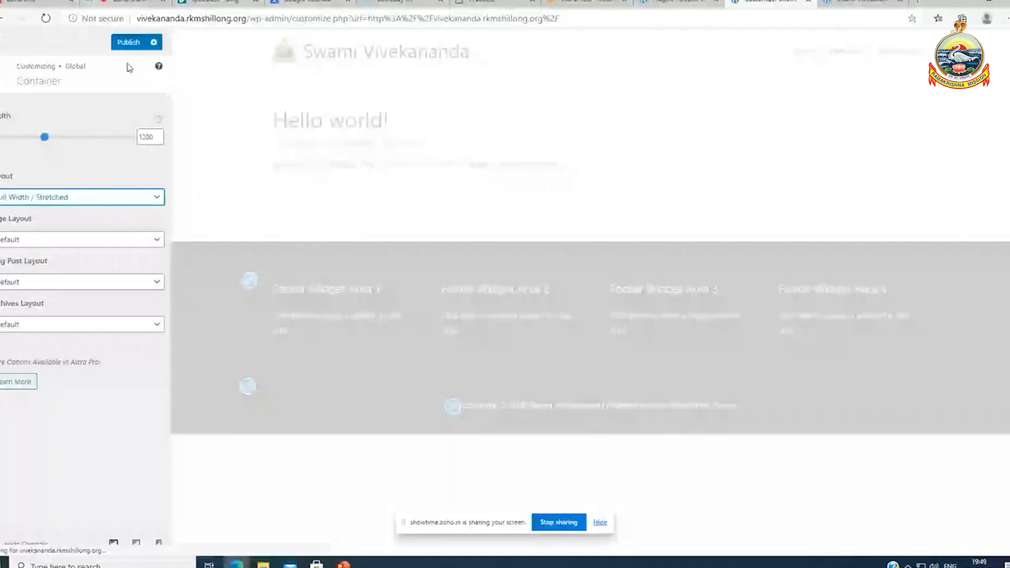
pyautogui.click(129, 42)
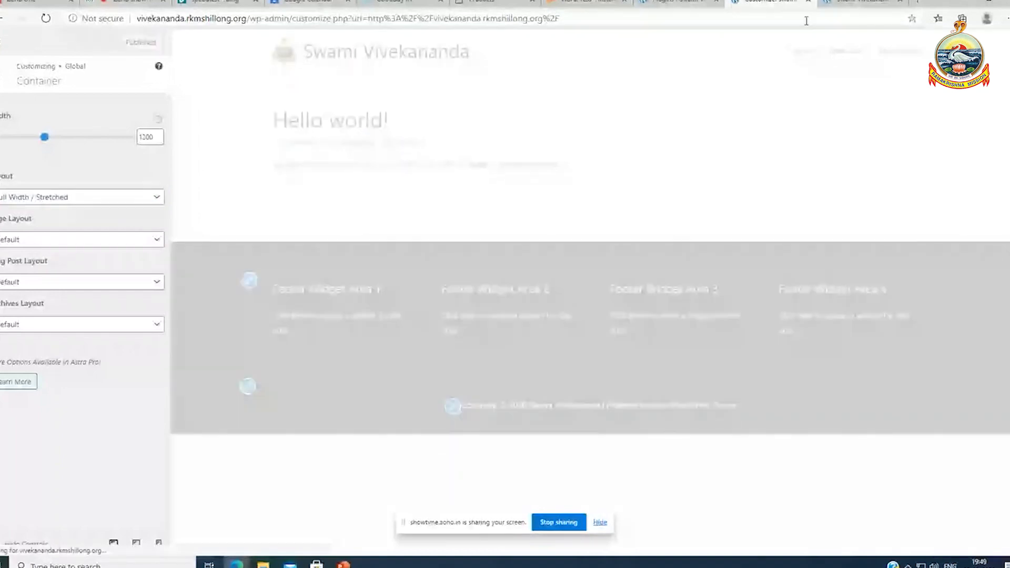
# Check the stretched layout on the reloaded public homepage, and set the global container layout back to Full Width / Contained, publishing the change
pyautogui.click(854, 3)
pyautogui.click(47, 19)
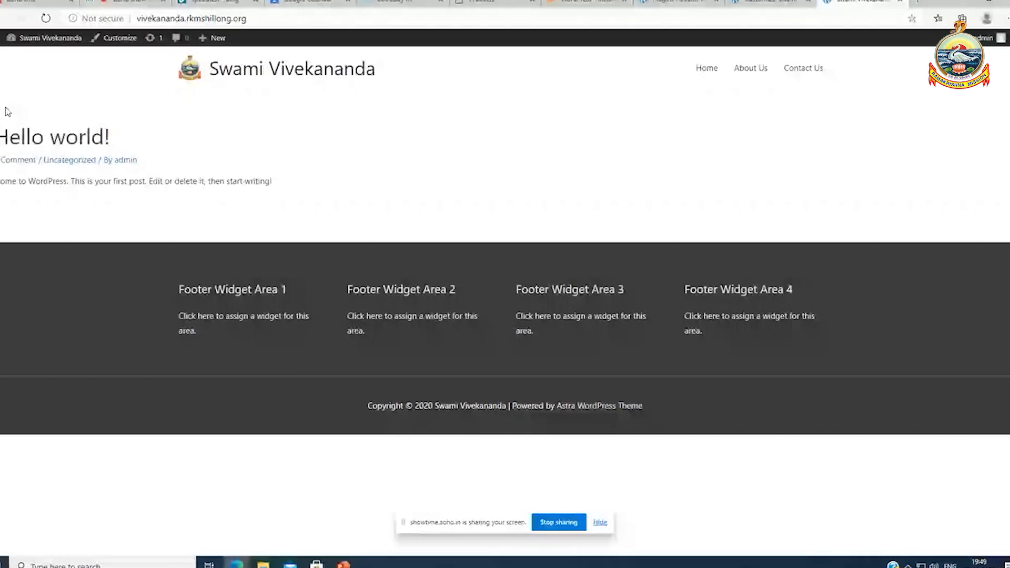
pyautogui.click(746, 4)
pyautogui.click(67, 197)
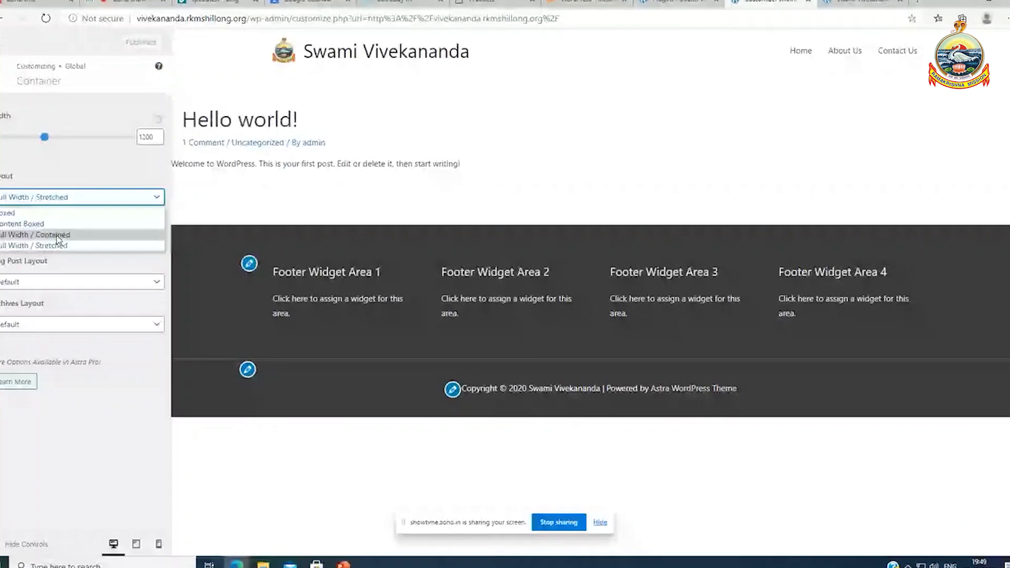
pyautogui.click(57, 235)
pyautogui.click(129, 47)
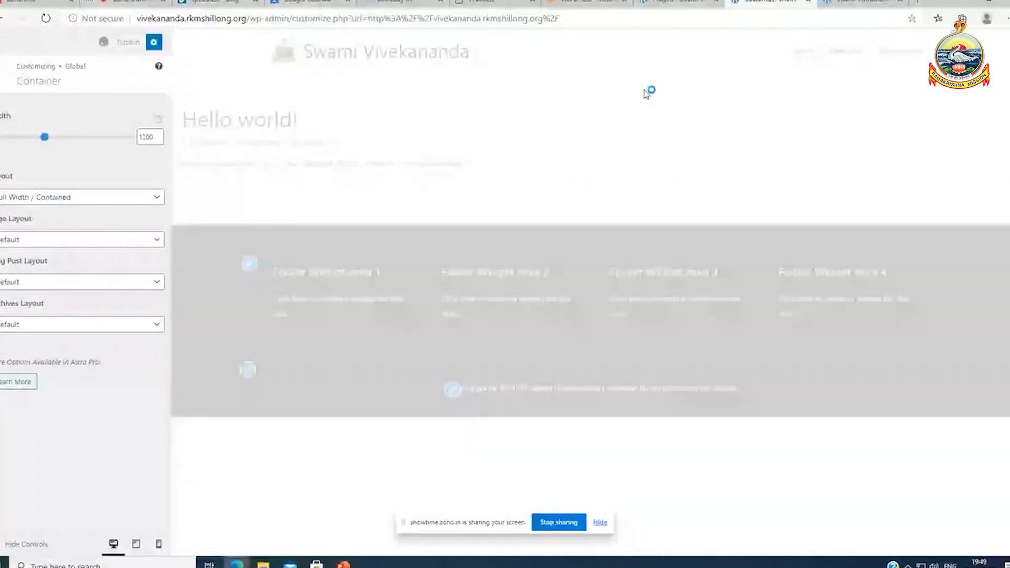
pyautogui.hotkey('ctrl', 'Tab')
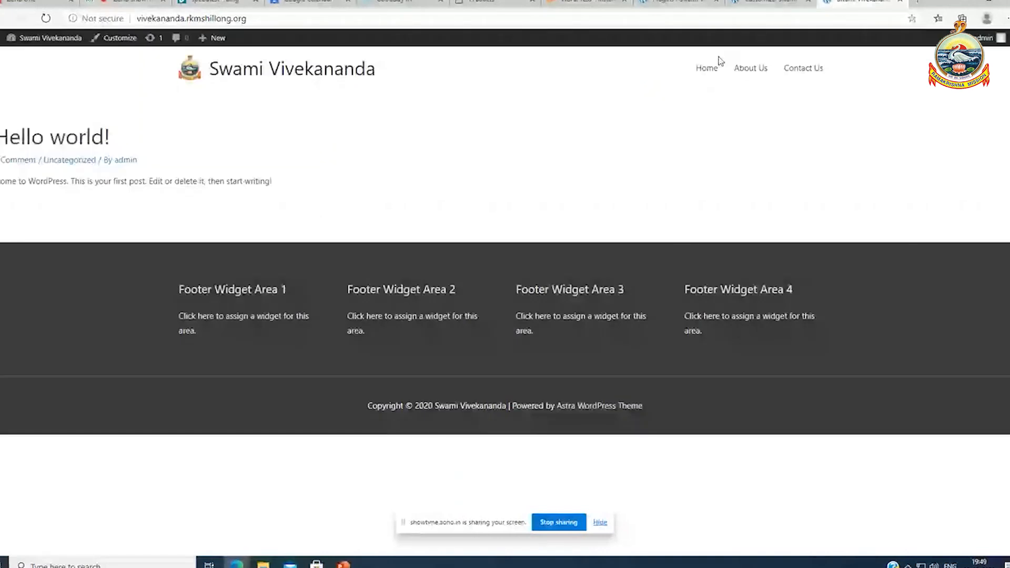
# In the customizer's Homepage Settings, make the homepage a static page, choose Home as that page, and publish the change
pyautogui.click(756, 3)
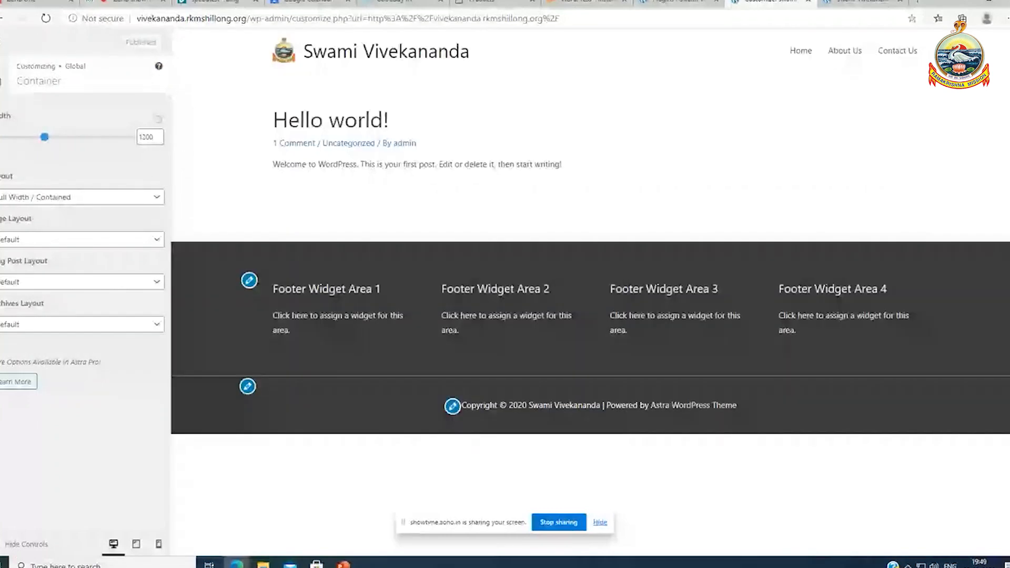
pyautogui.click(3, 73)
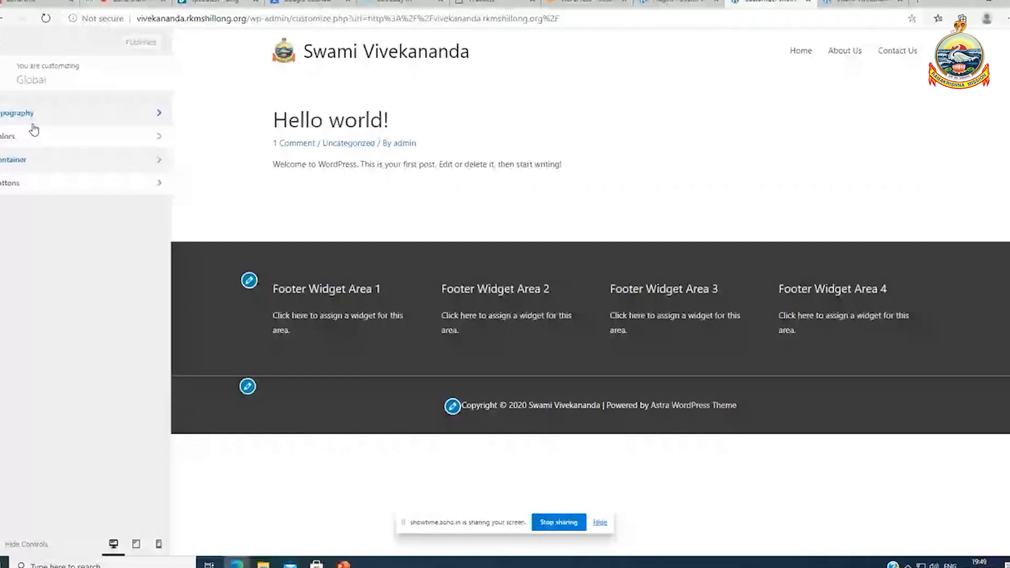
pyautogui.click(3, 74)
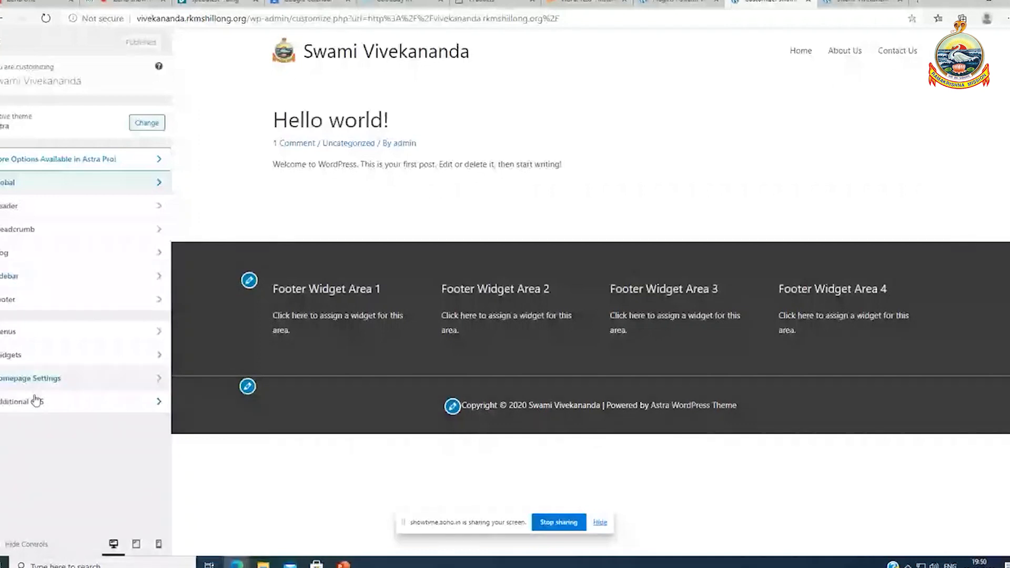
pyautogui.click(30, 379)
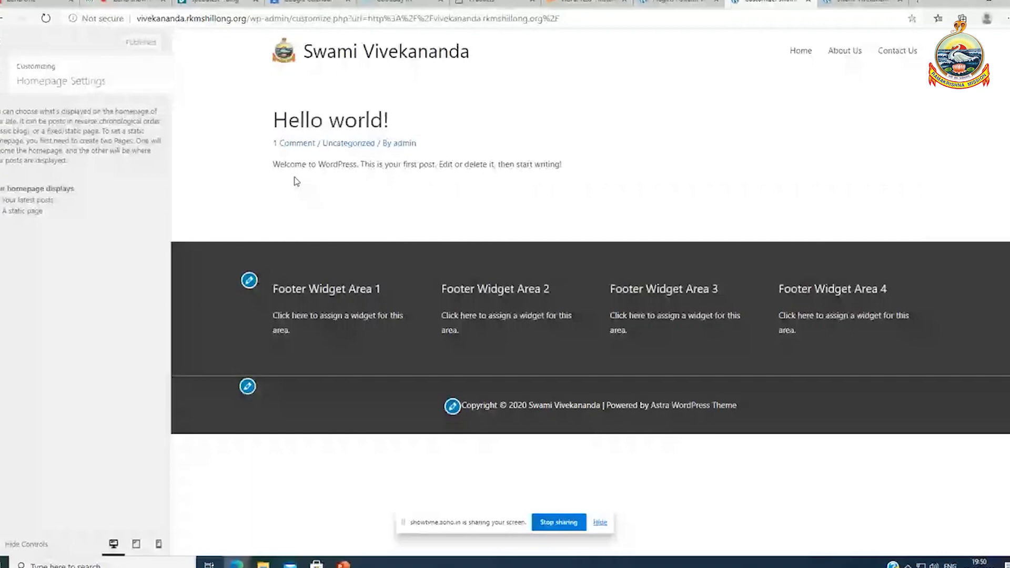
pyautogui.click(16, 212)
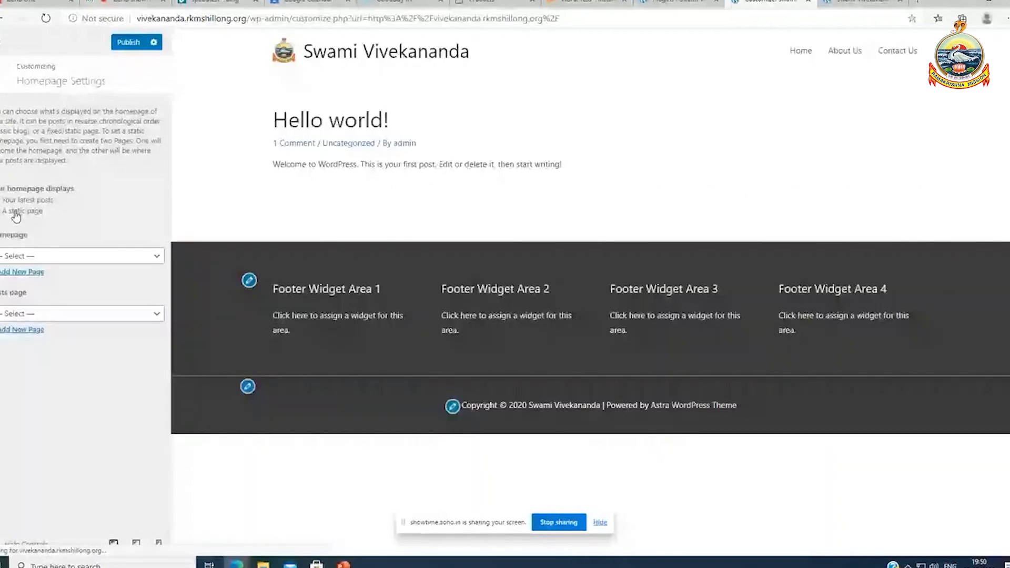
pyautogui.click(53, 258)
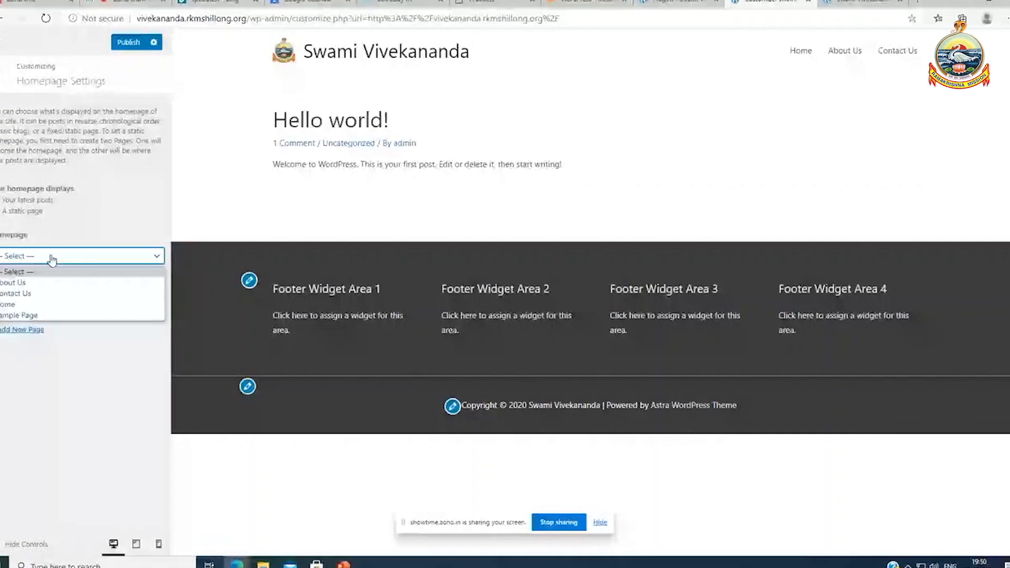
pyautogui.click(30, 306)
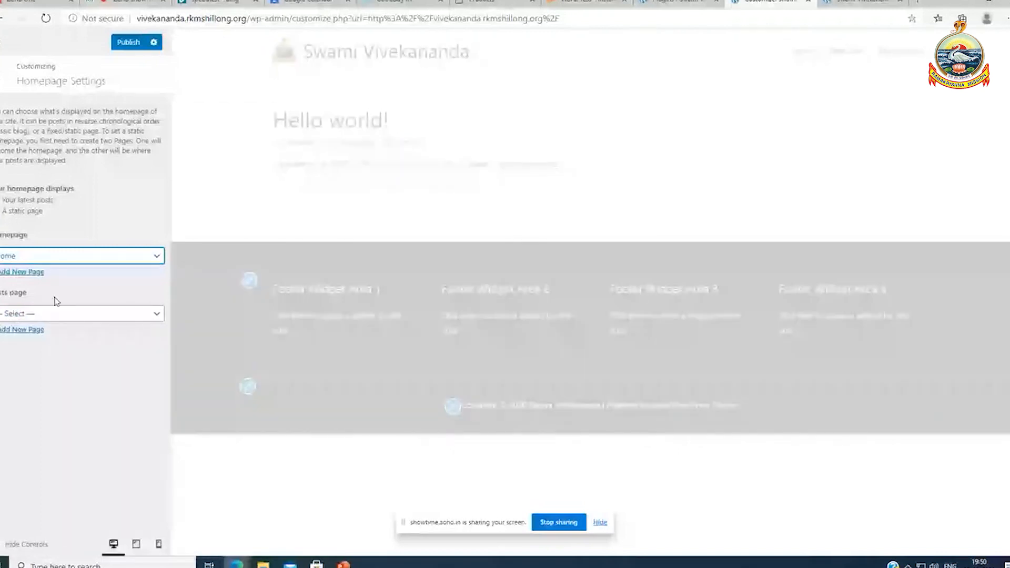
pyautogui.click(130, 42)
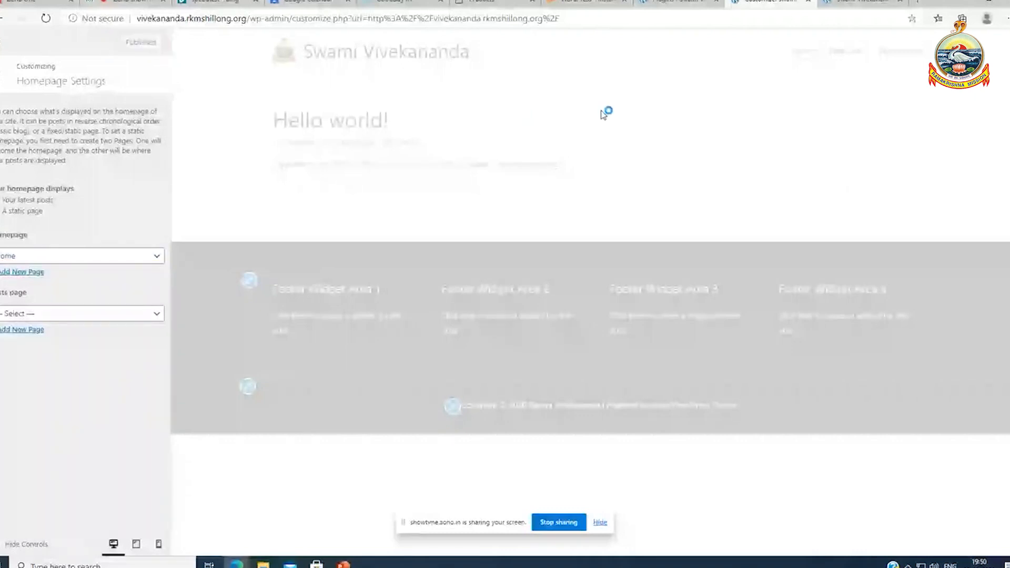
# Reload the public site to check the static homepage, and close the customizer
pyautogui.click(864, 2)
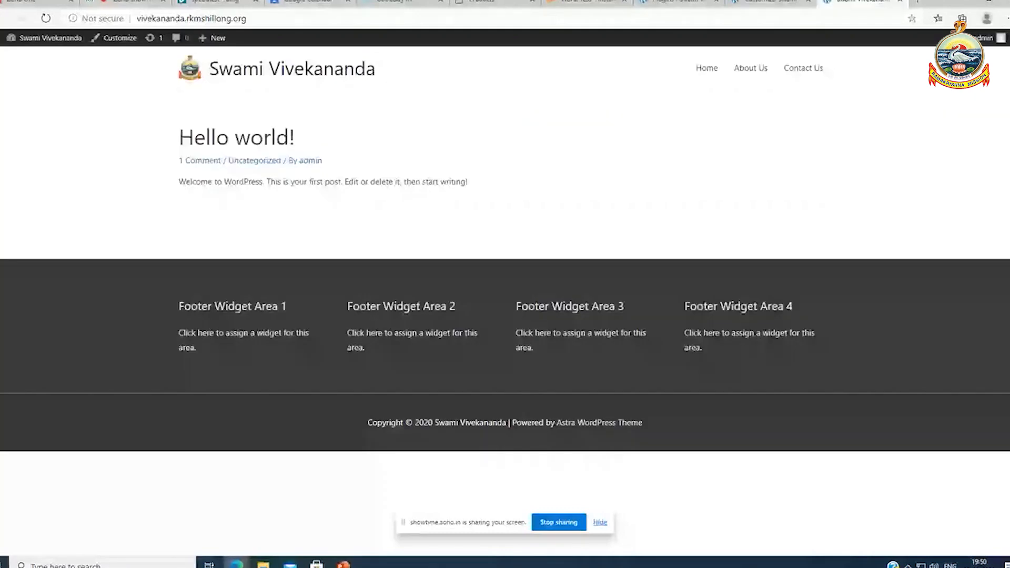
pyautogui.click(44, 22)
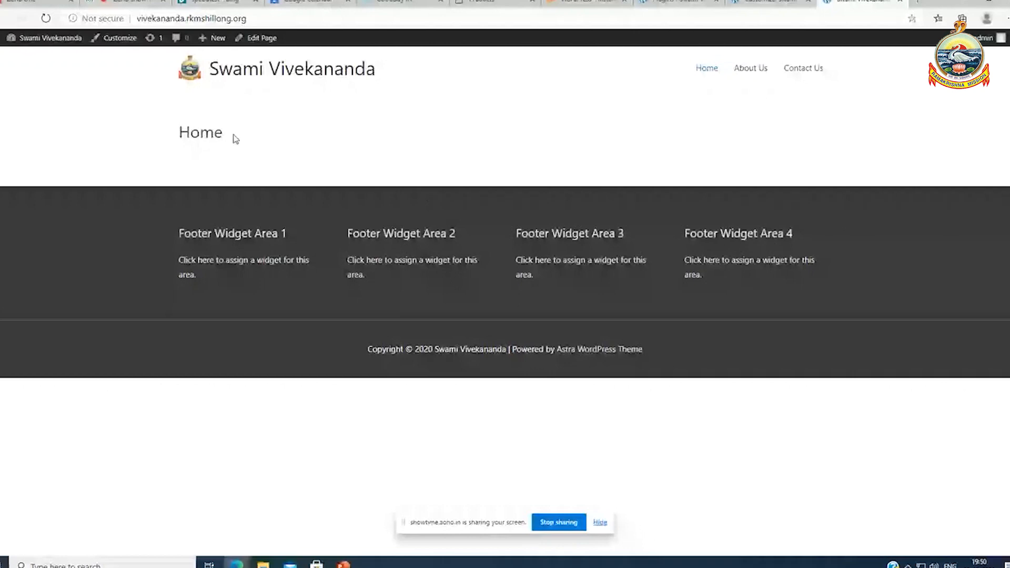
pyautogui.click(750, 7)
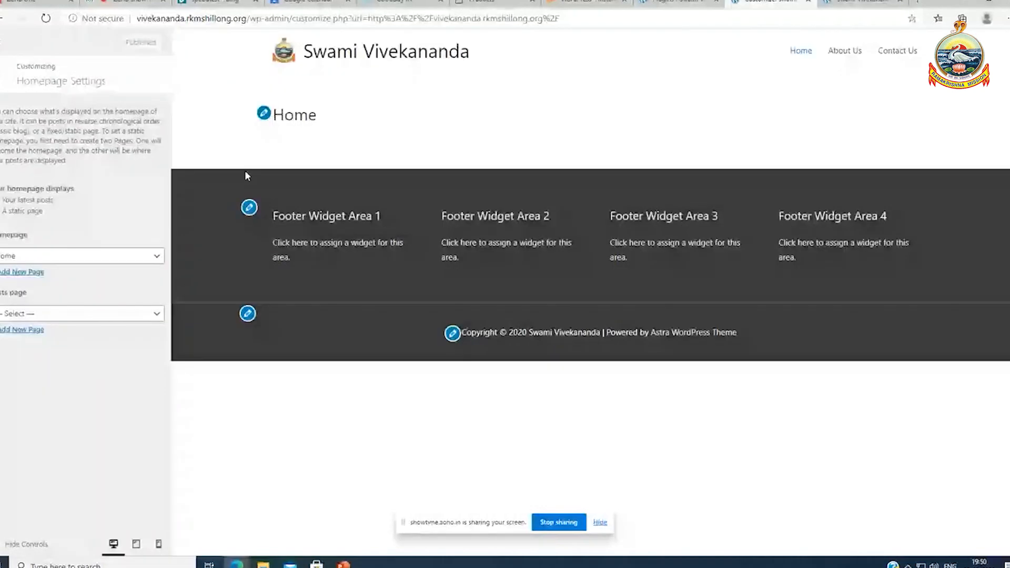
pyautogui.click(2, 75)
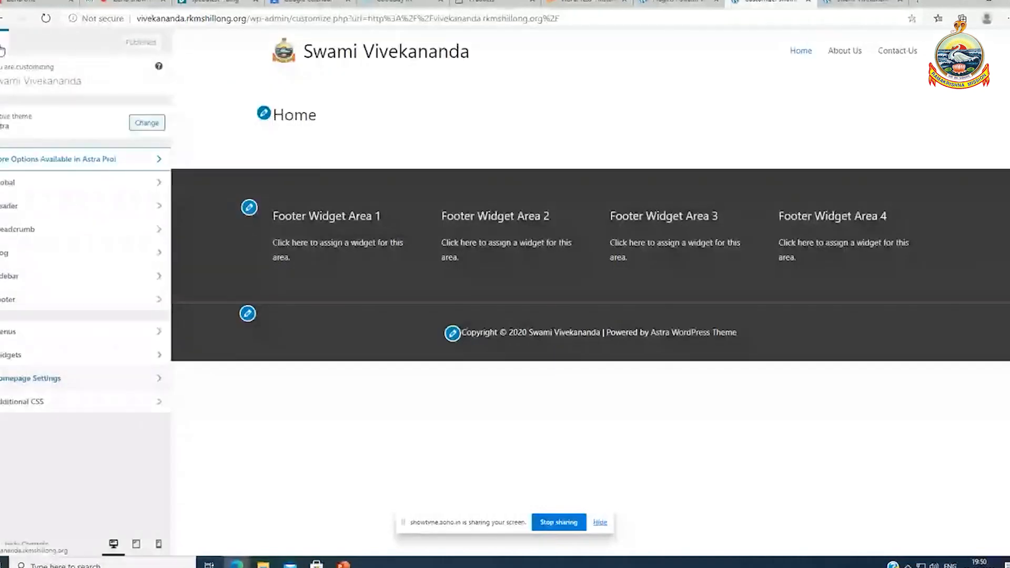
pyautogui.click(2, 50)
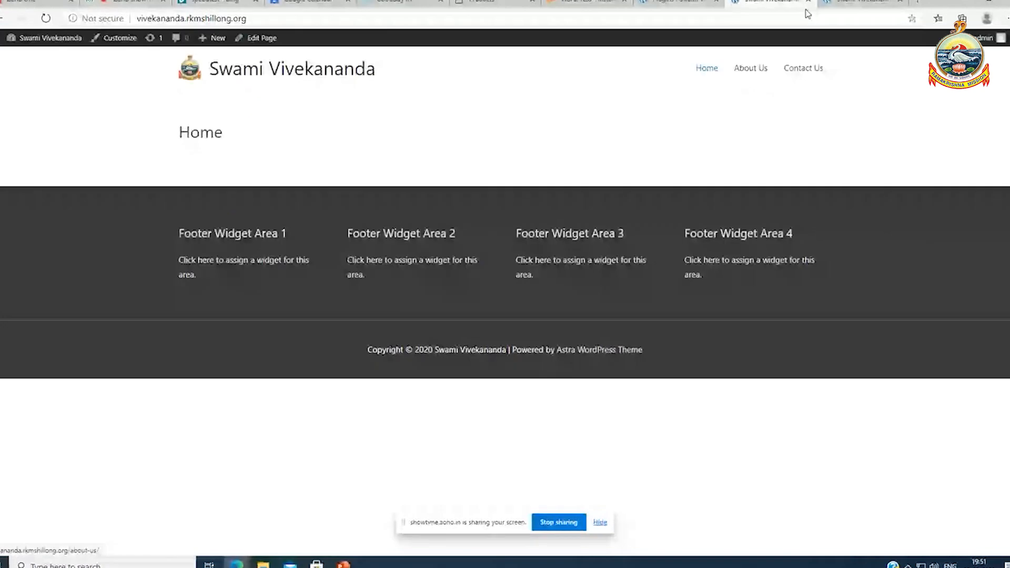
# View the About Us, Contact Us and Home pages on the public site through its navigation links
pyautogui.click(684, 3)
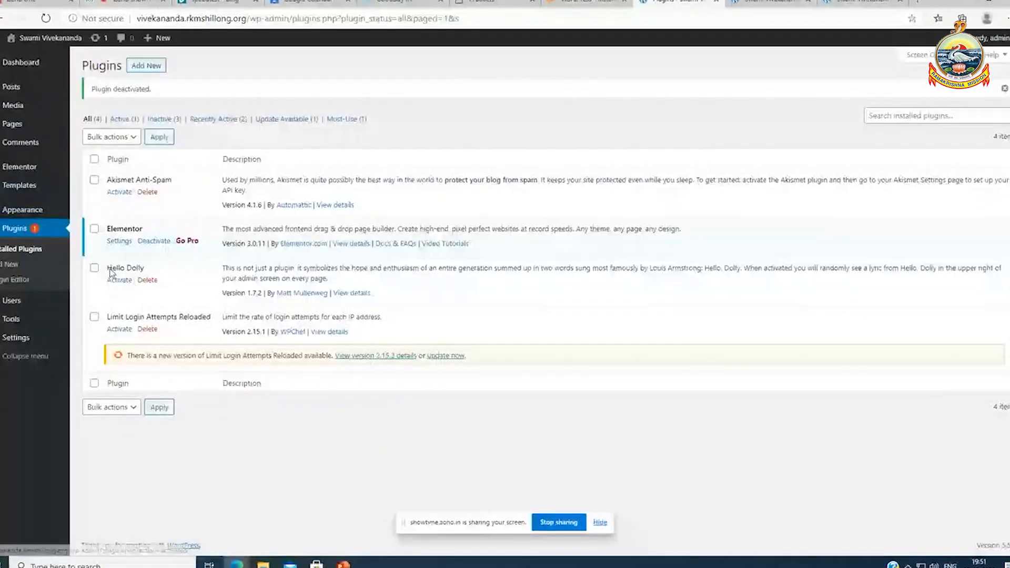
pyautogui.click(840, 3)
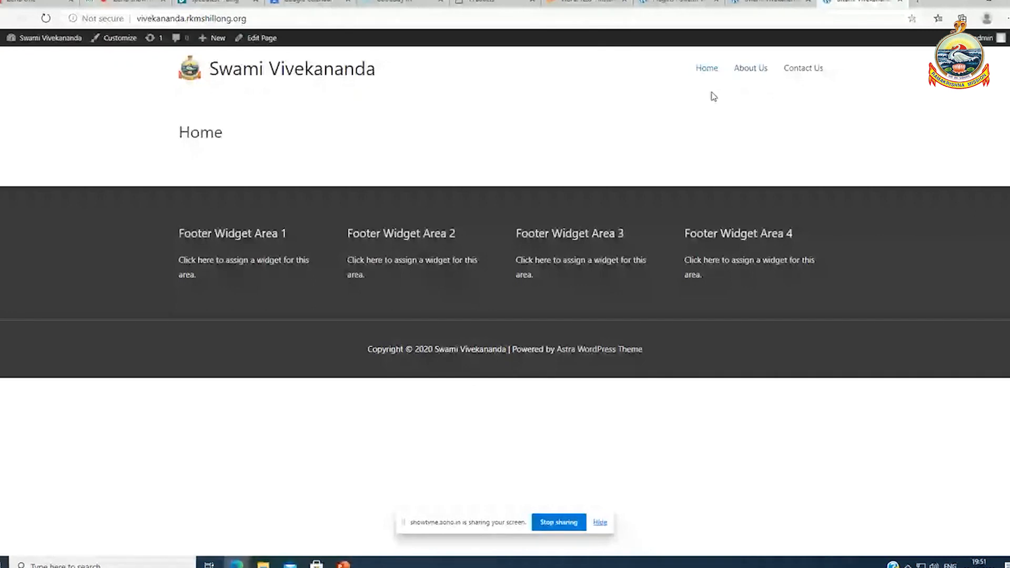
pyautogui.click(760, 70)
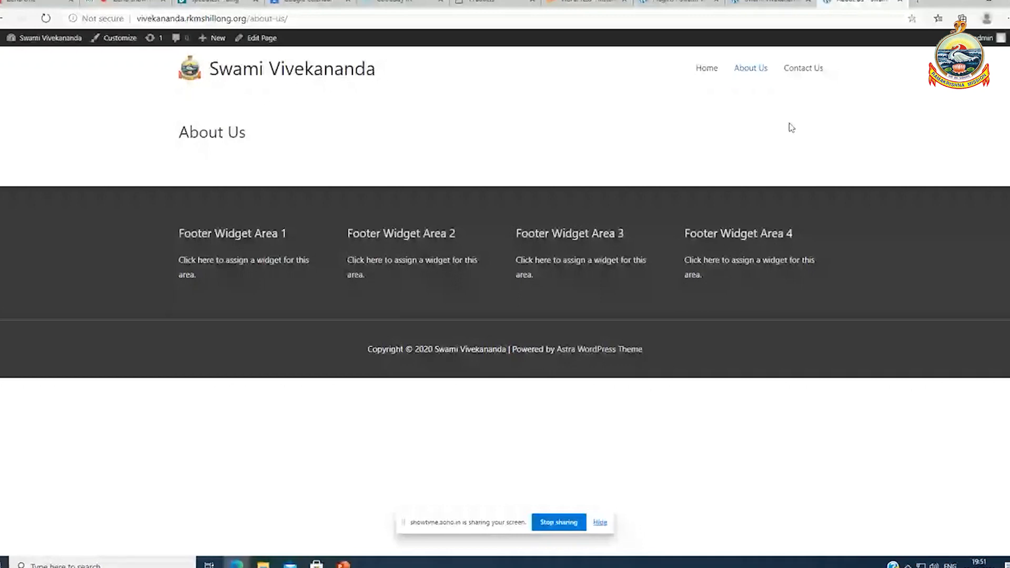
pyautogui.click(813, 73)
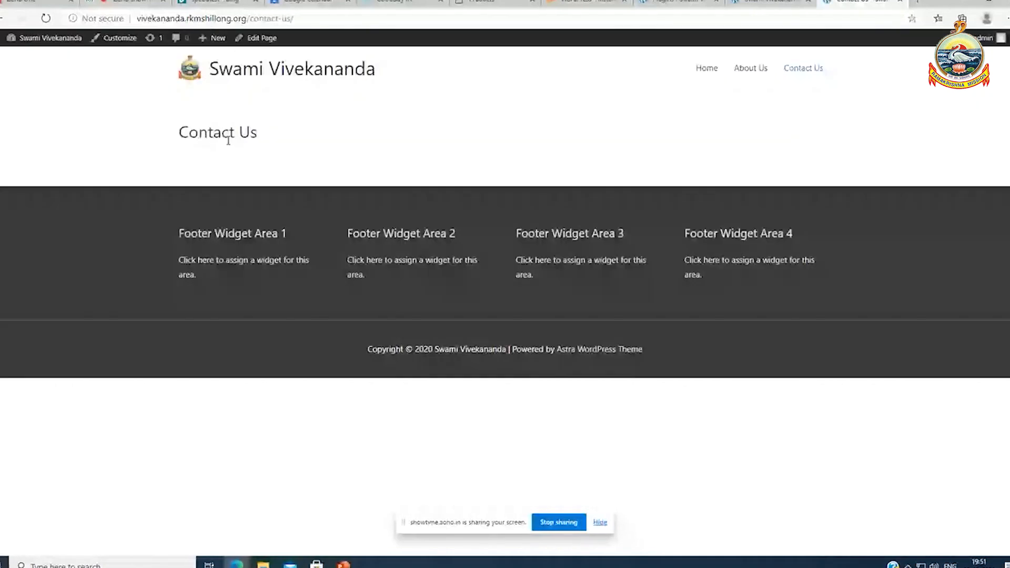
pyautogui.click(705, 70)
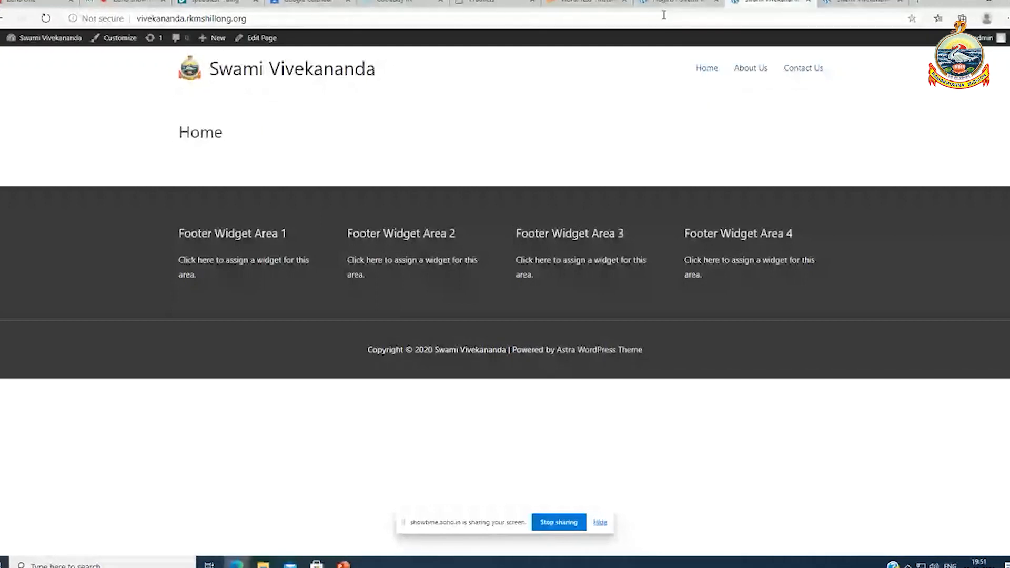
# Open the Home page from the dashboard's list of pages and start editing it with Elementor
pyautogui.click(676, 3)
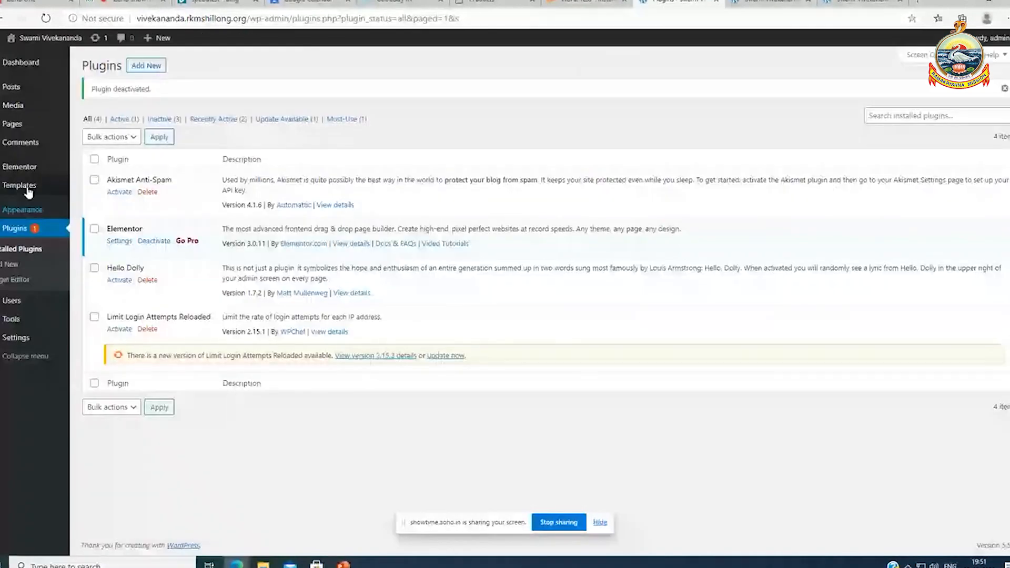
pyautogui.click(18, 128)
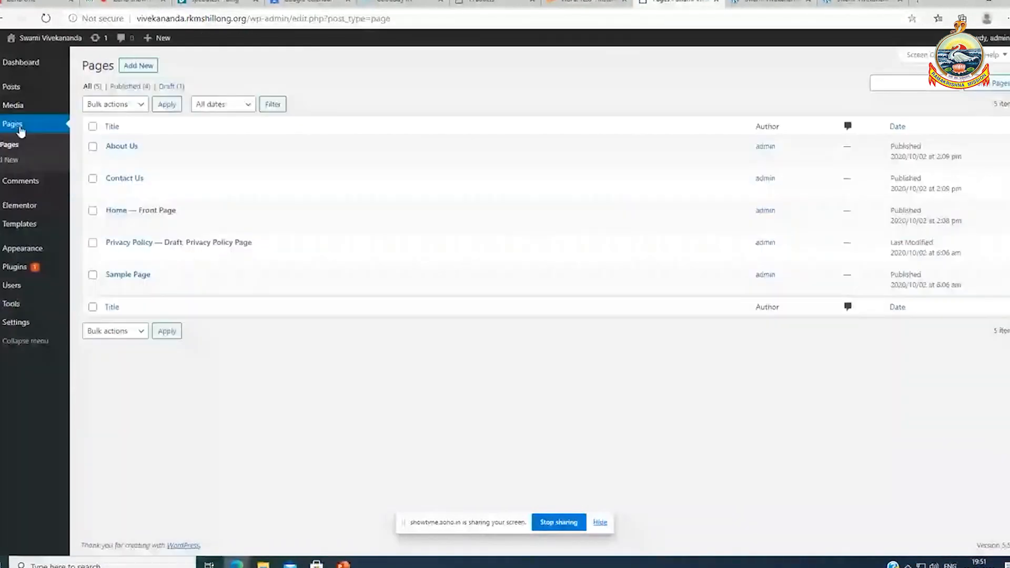
pyautogui.moveTo(128, 259)
pyautogui.click(120, 212)
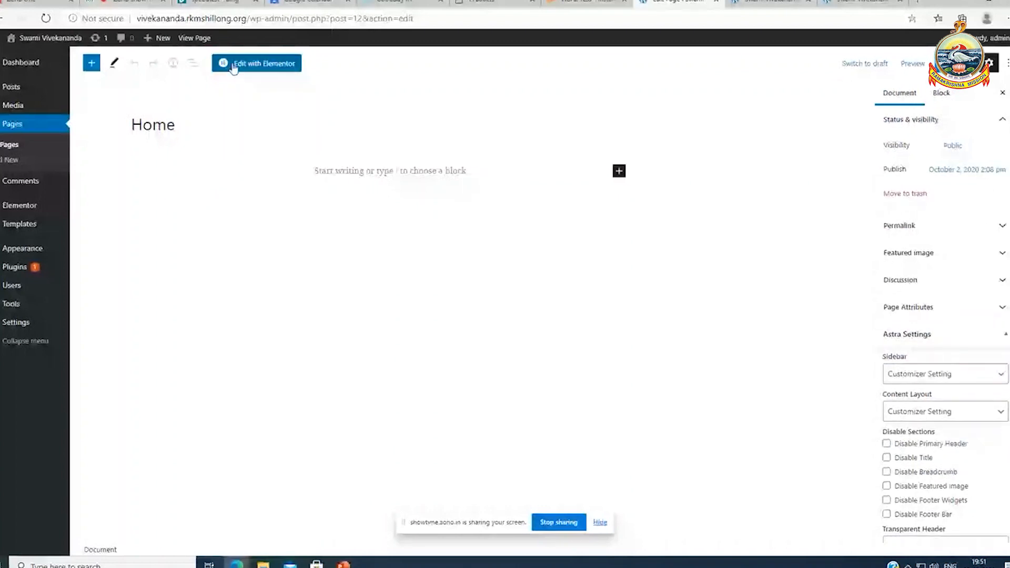
pyautogui.click(273, 70)
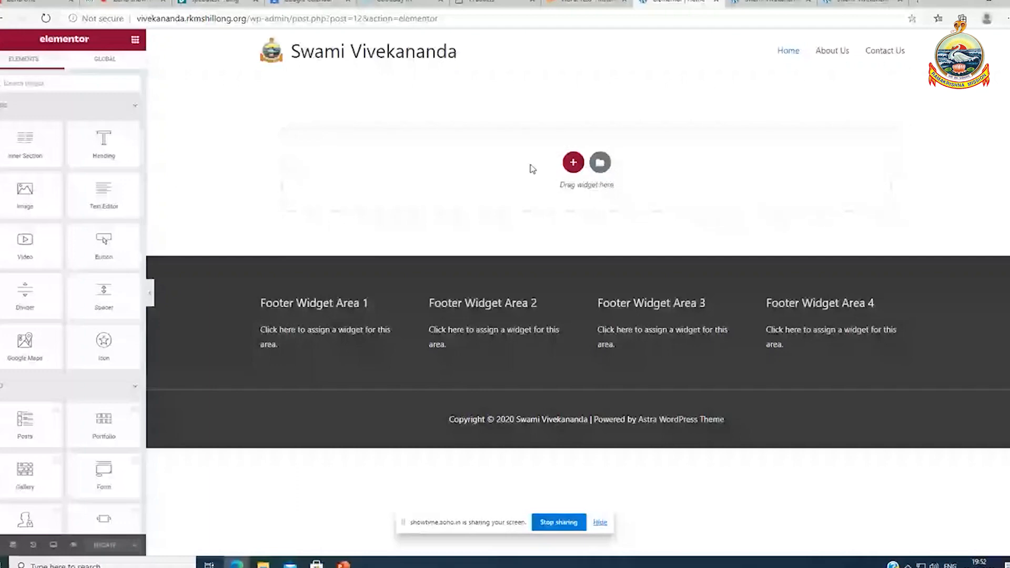
# Add a section with two equal columns to the Home page and place a Heading widget in its first column
pyautogui.click(573, 163)
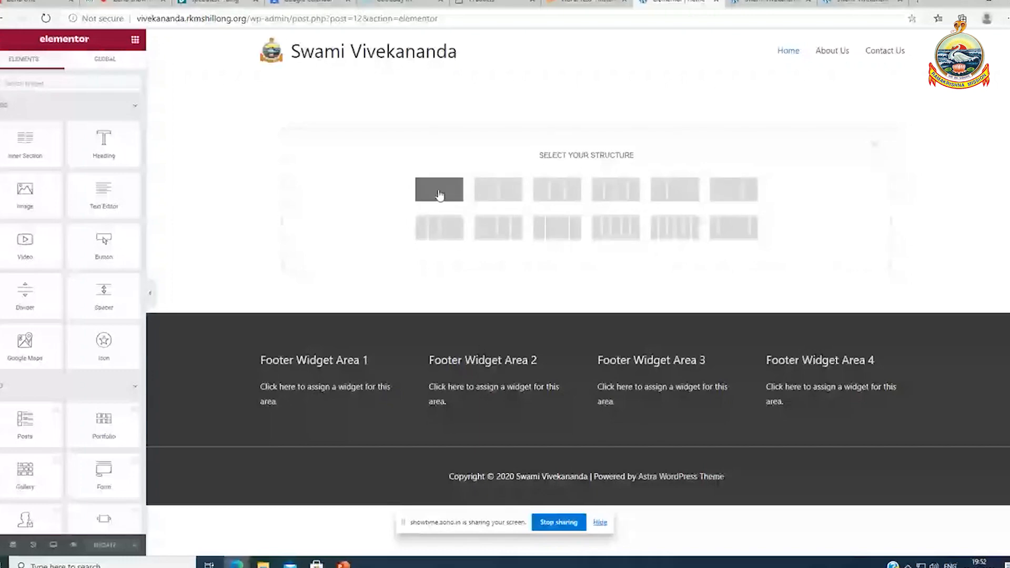
pyautogui.click(500, 190)
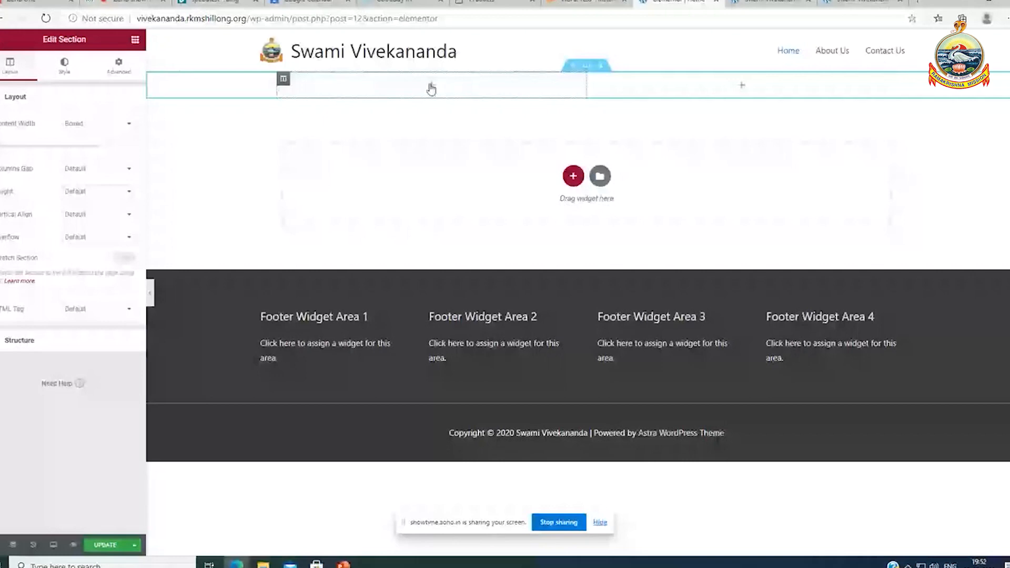
pyautogui.rightClick(327, 84)
pyautogui.click(360, 92)
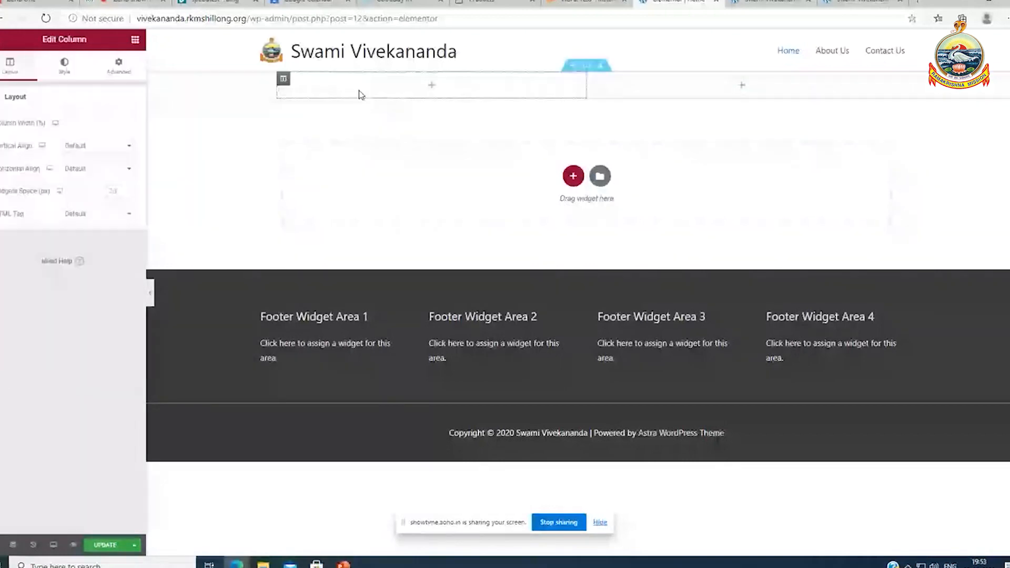
pyautogui.click(403, 90)
pyautogui.moveTo(104, 142); pyautogui.dragTo(417, 88)
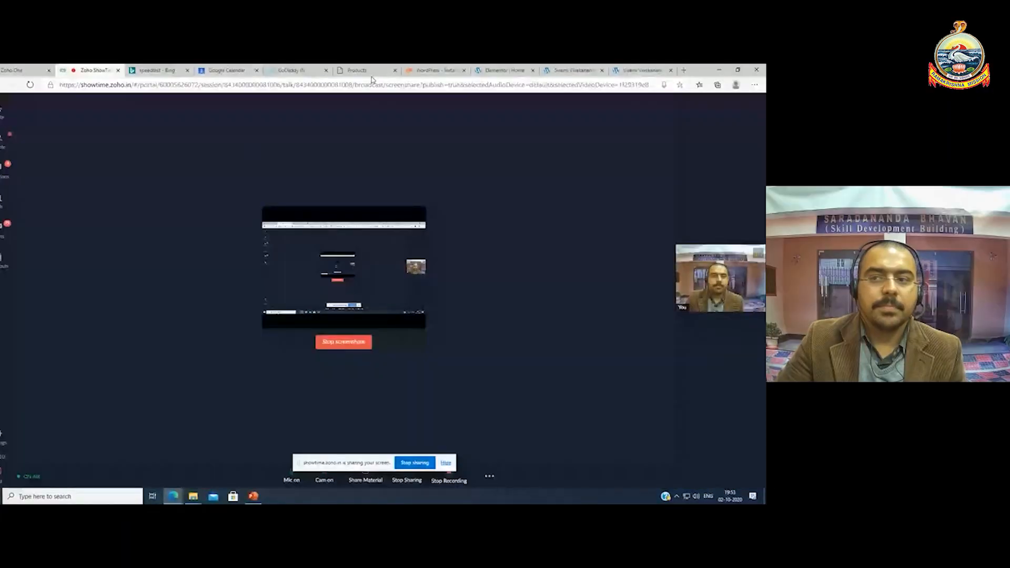
# Glance at the public homepage, return to the Elementor editor, and delete the section containing the heading
pyautogui.click(634, 72)
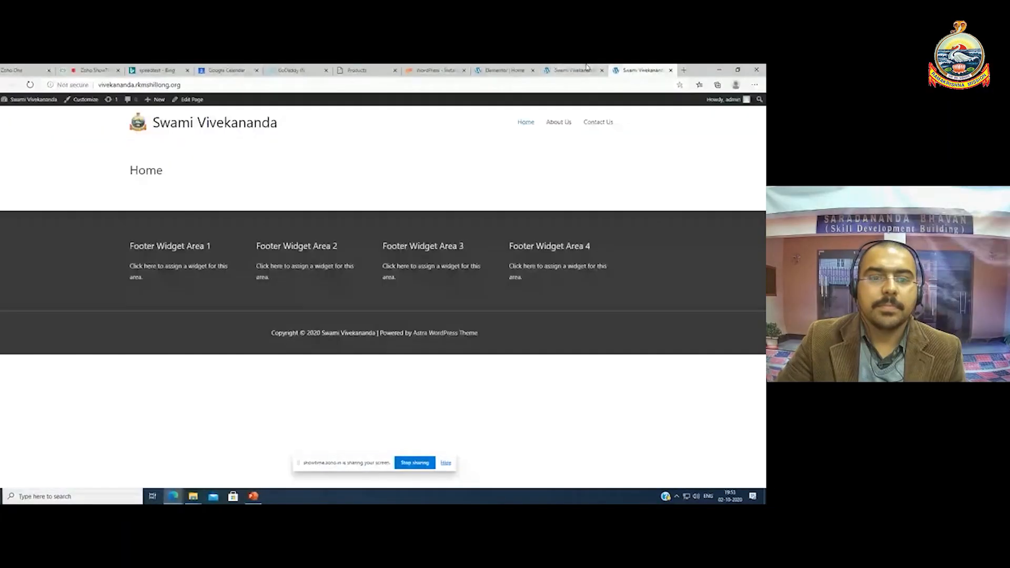
pyautogui.click(510, 69)
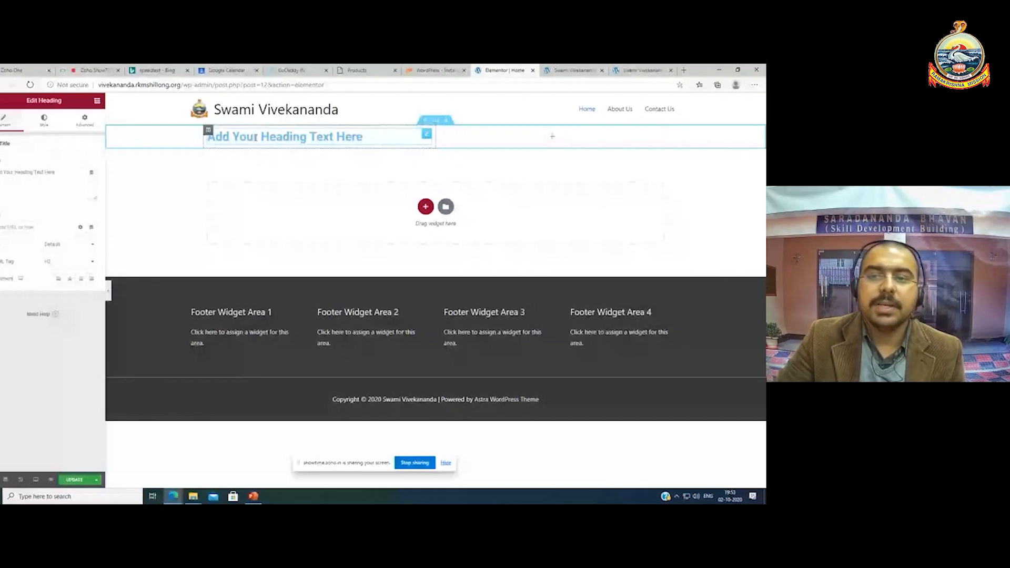
pyautogui.click(445, 124)
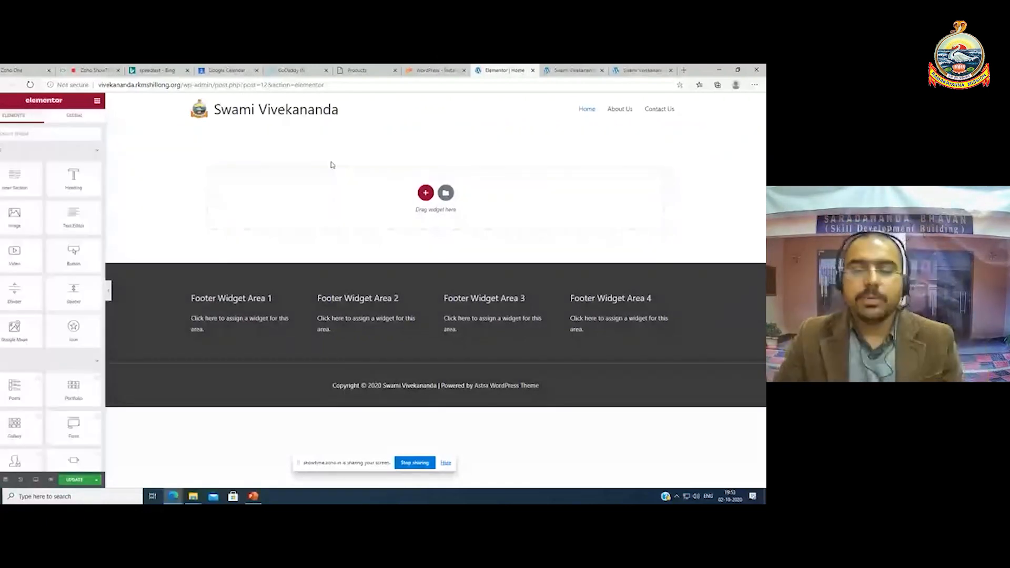
# Insert a new empty section with two equal columns into the Home page
pyautogui.click(425, 193)
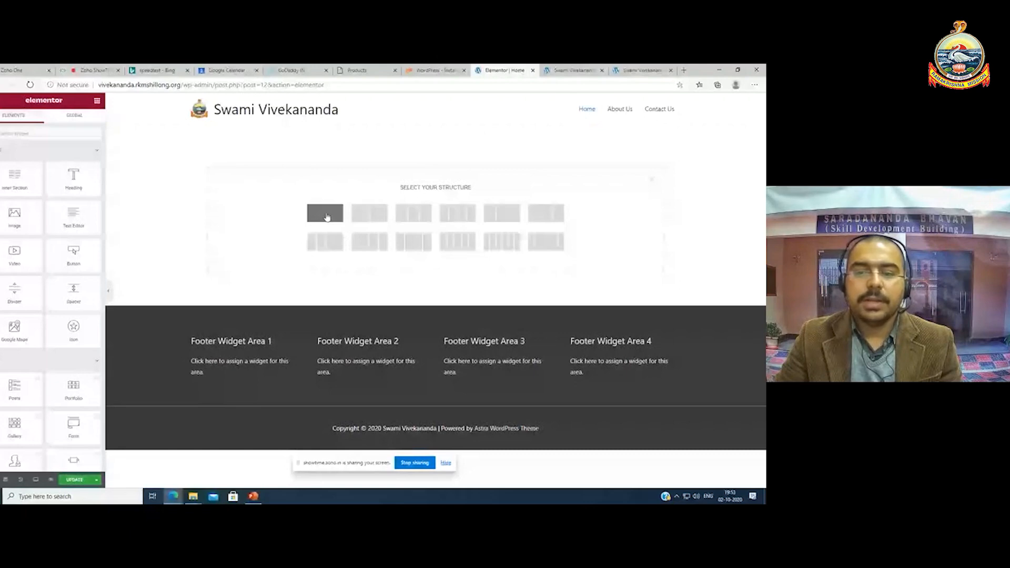
pyautogui.click(358, 216)
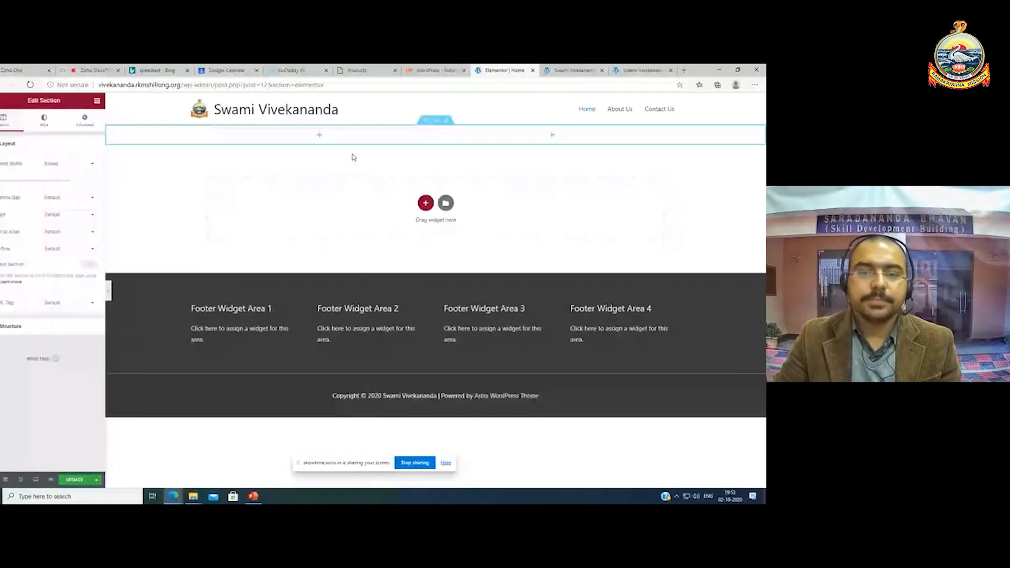
# Place a Heading widget in the first column and set its text to "Swami Vivekananda"
pyautogui.click(320, 137)
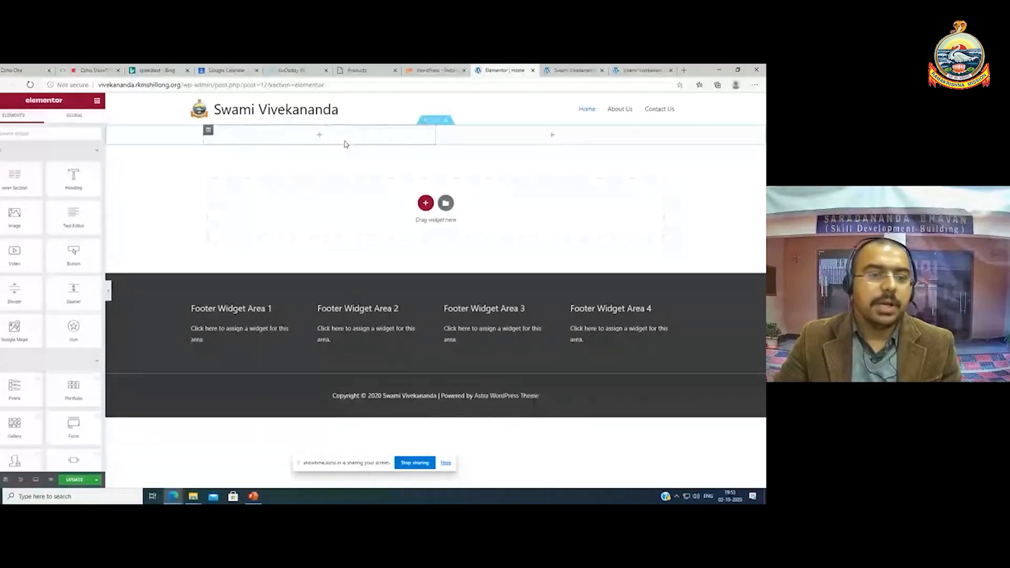
pyautogui.moveTo(74, 178); pyautogui.dragTo(307, 145)
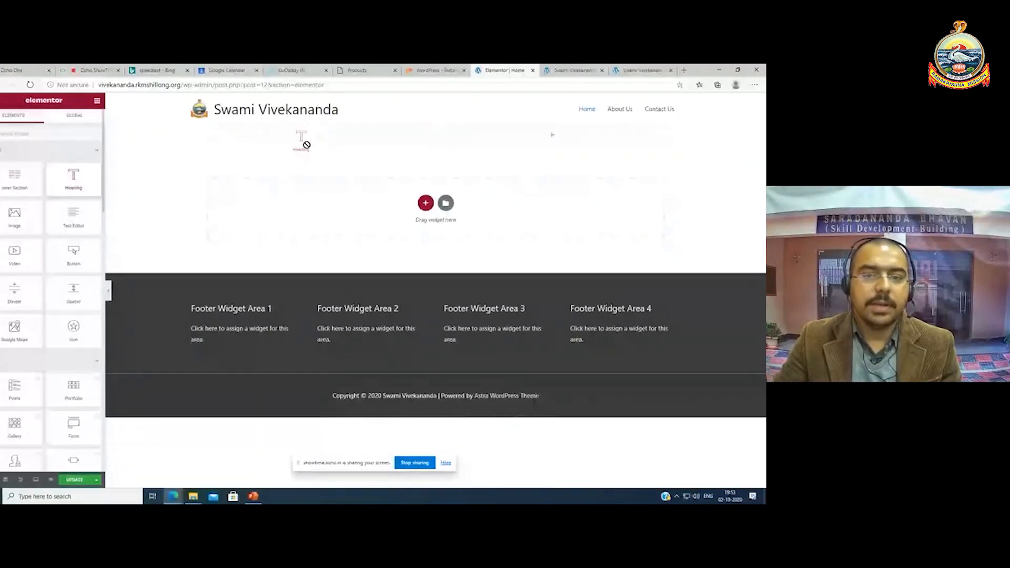
pyautogui.moveTo(307, 145); pyautogui.dragTo(359, 137)
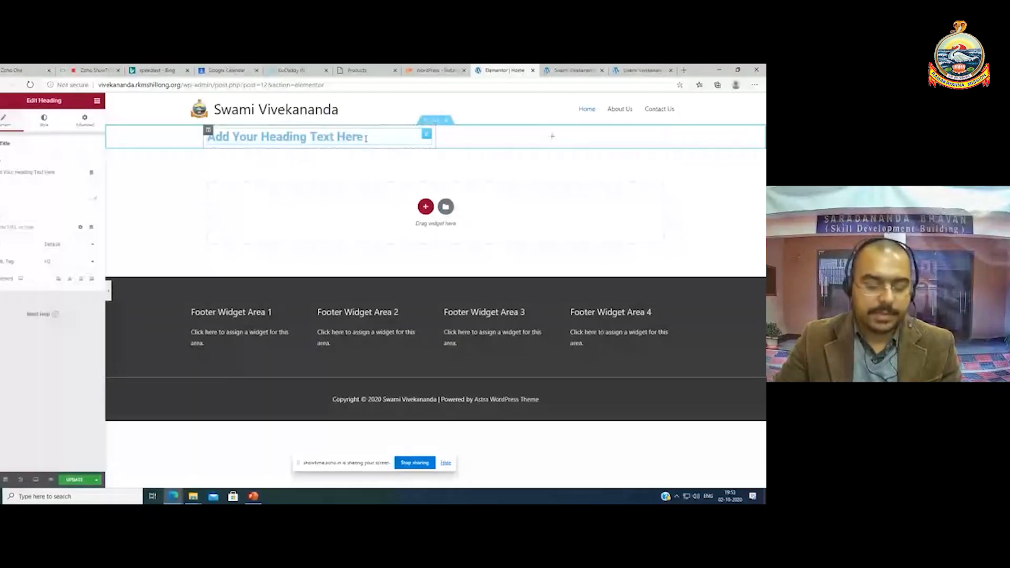
pyautogui.tripleClick(366, 138)
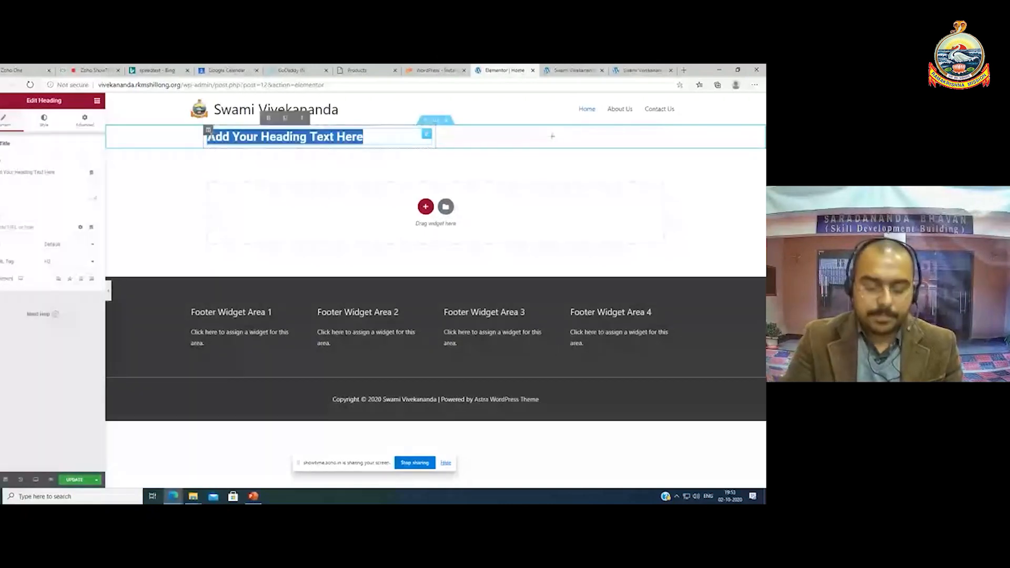
pyautogui.write('Swami V')
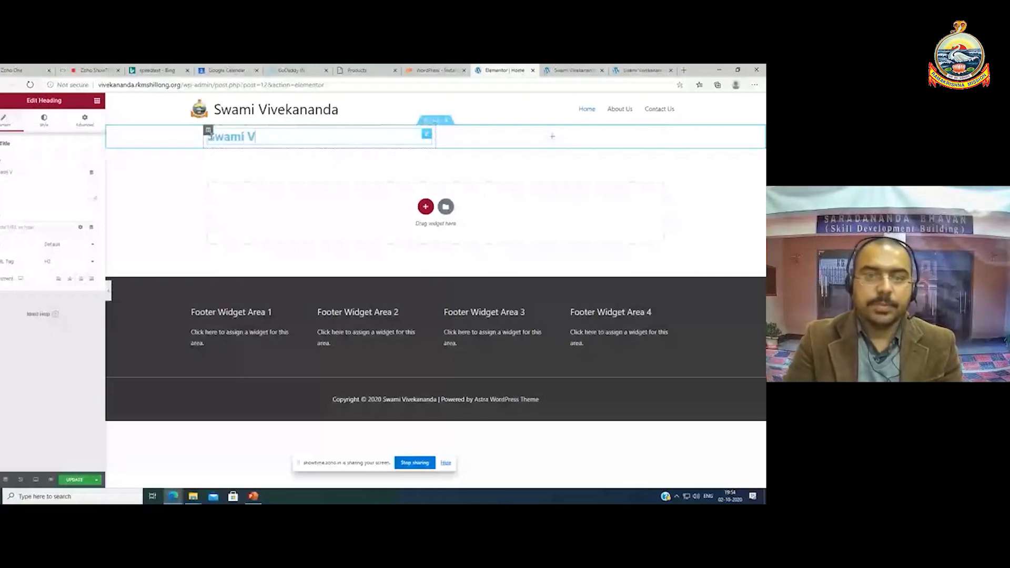
pyautogui.write('ivekananda')
pyautogui.click(183, 184)
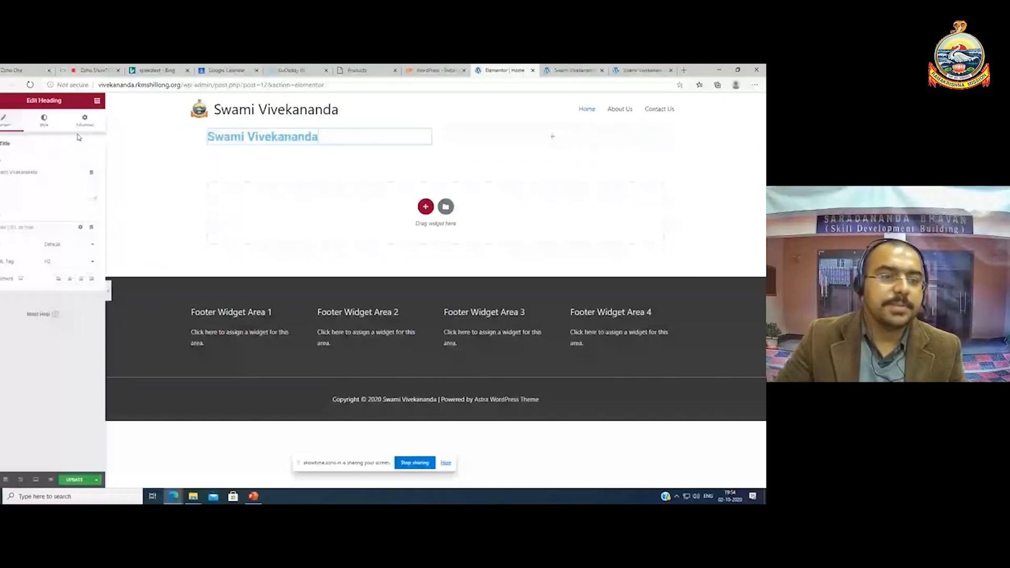
# Change the heading's text color to a muted greyish blue-violet
pyautogui.click(43, 128)
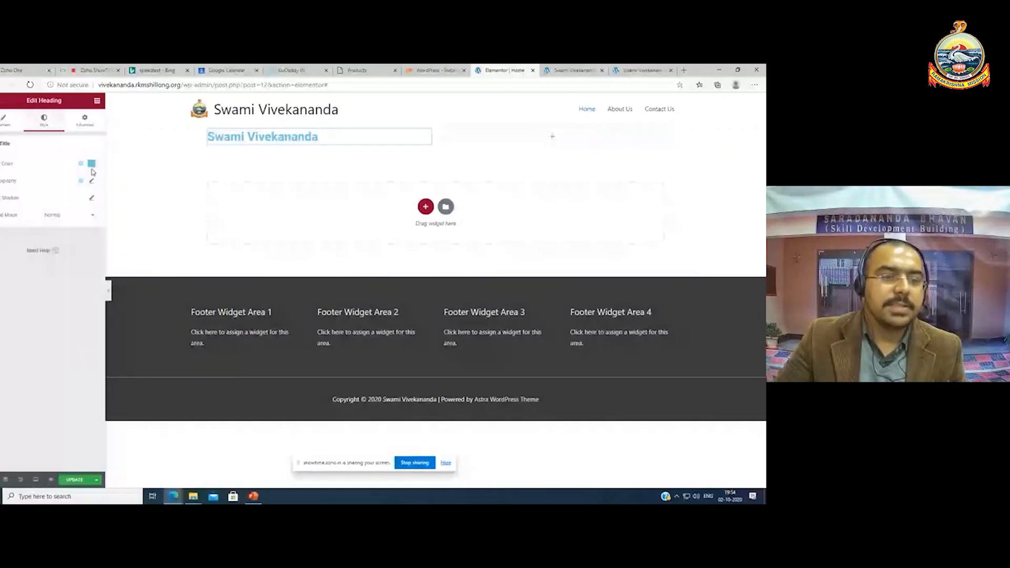
pyautogui.click(91, 165)
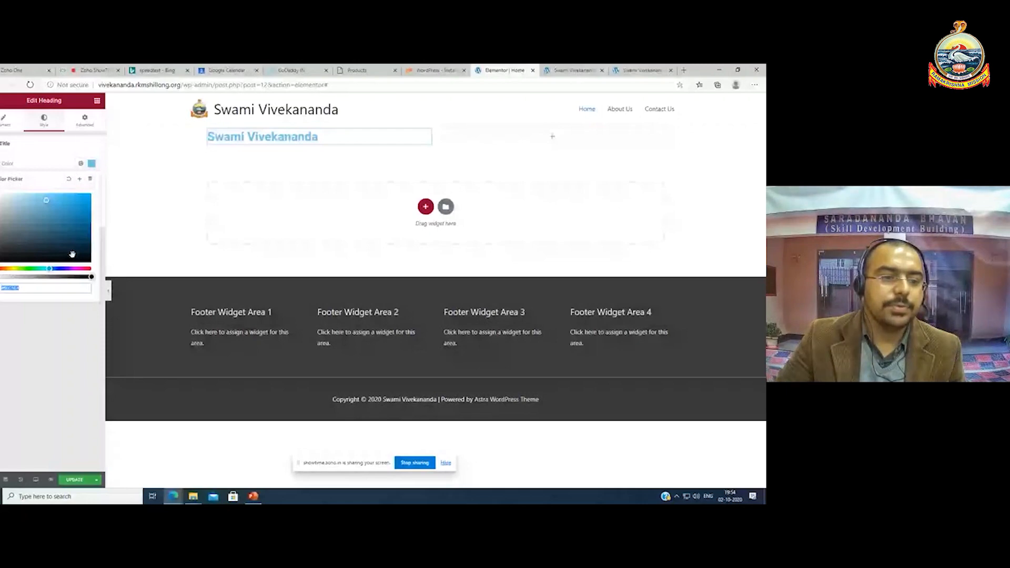
pyautogui.moveTo(50, 269)
pyautogui.mouseDown()
pyautogui.moveTo(16, 269)
pyautogui.moveTo(56, 269)
pyautogui.mouseUp()
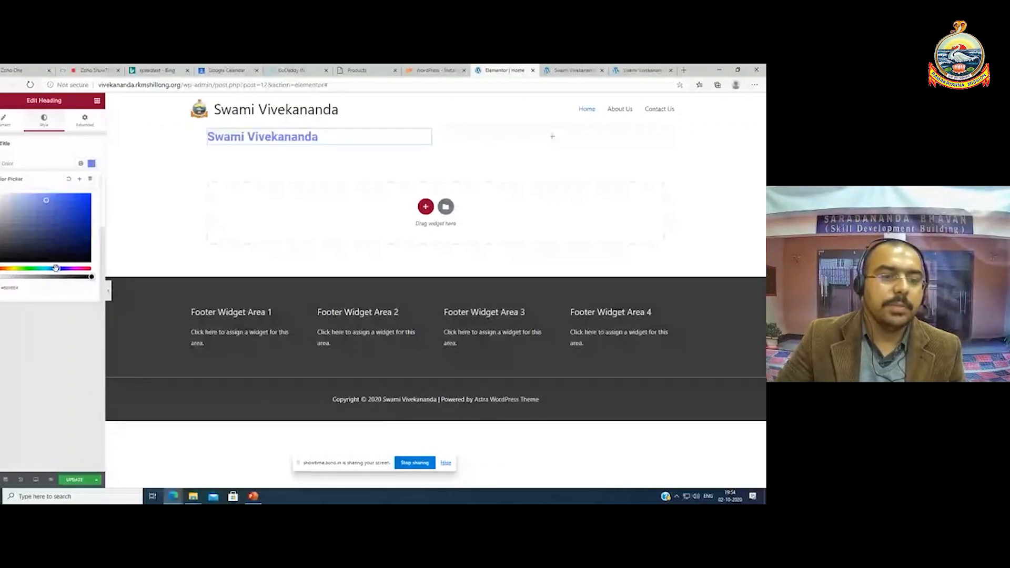
pyautogui.click(24, 255)
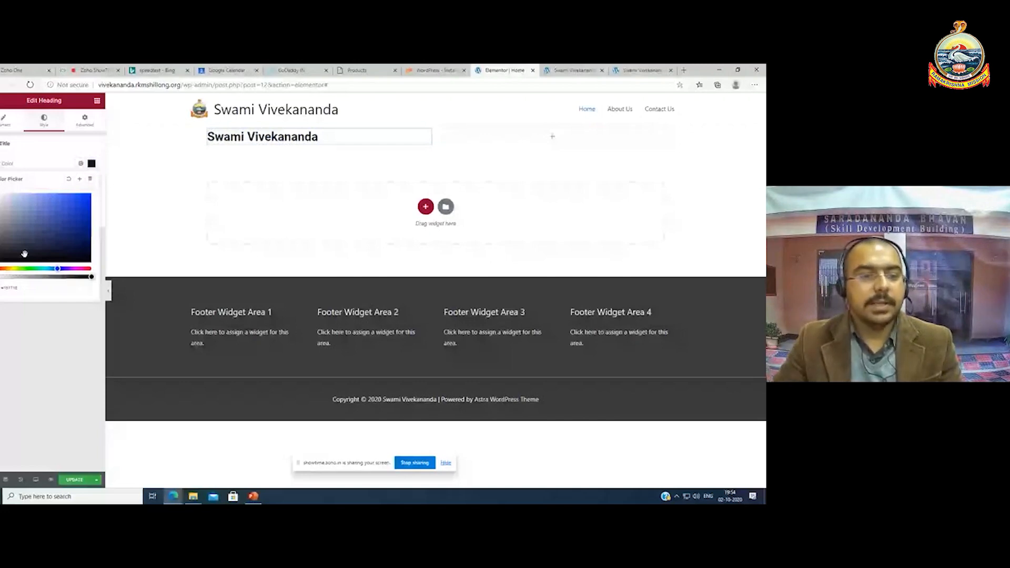
pyautogui.moveTo(24, 254)
pyautogui.mouseDown()
pyautogui.moveTo(37, 232)
pyautogui.moveTo(23, 216)
pyautogui.mouseUp()
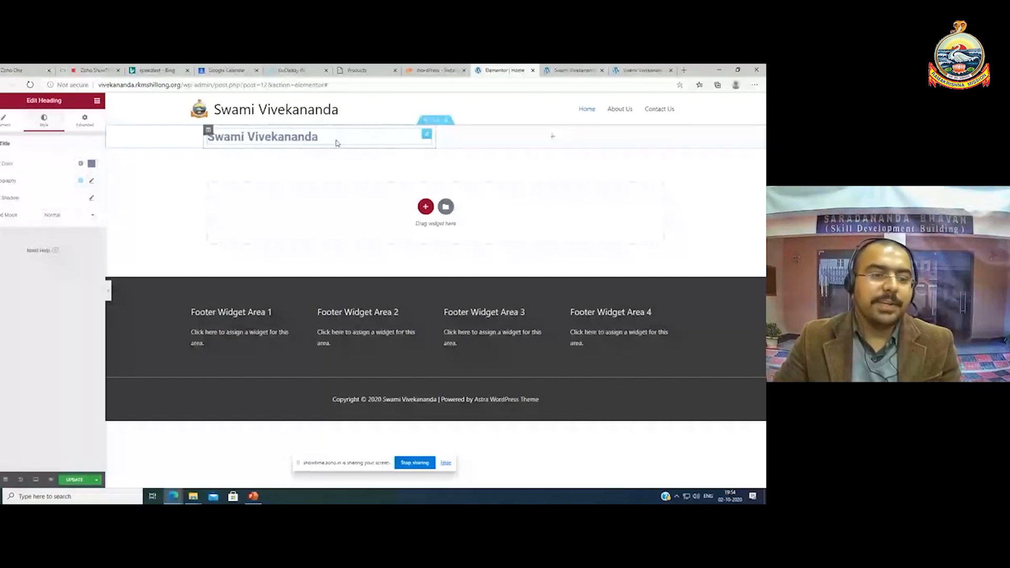
# Try the Fade In, Fade In Left and Fade In Right entrance animations on the heading, and settle on Fade In Up
pyautogui.click(84, 120)
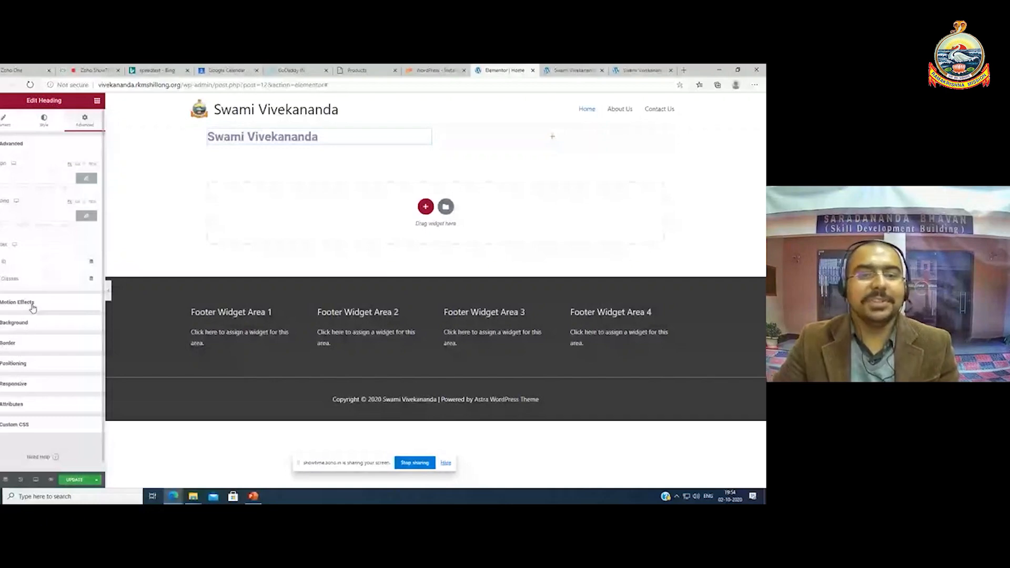
pyautogui.click(18, 303)
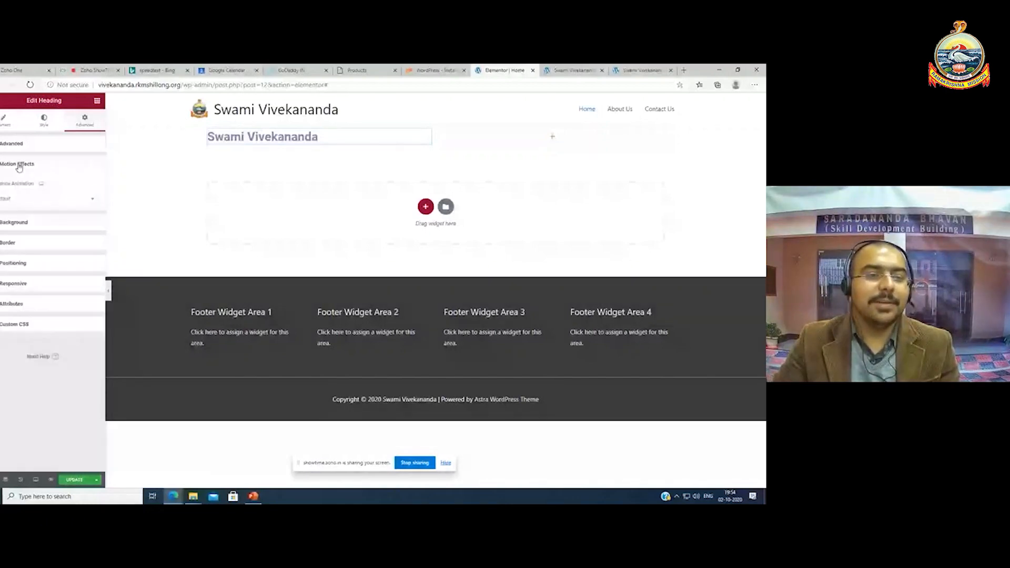
pyautogui.click(16, 204)
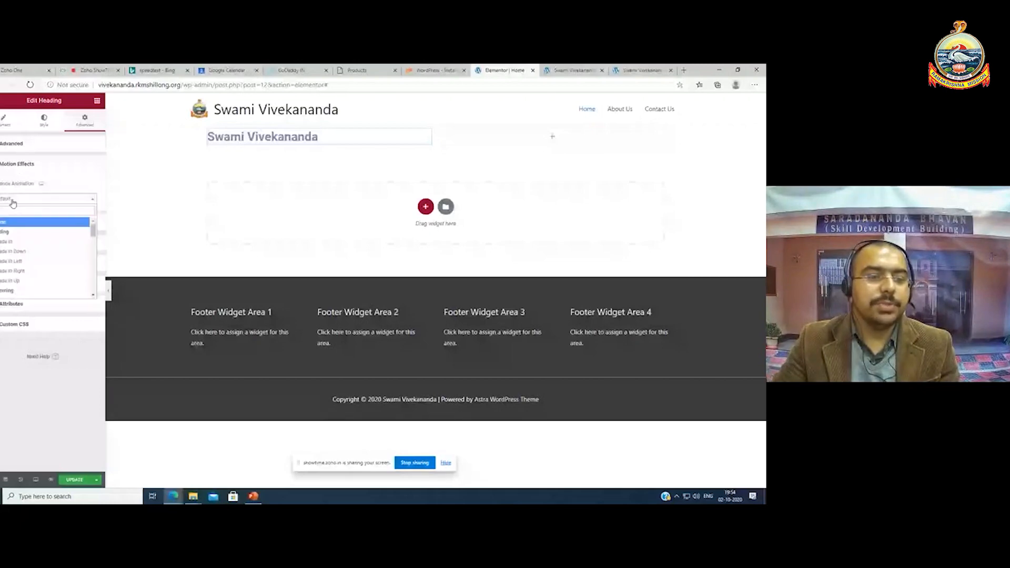
pyautogui.click(21, 242)
pyautogui.click(16, 202)
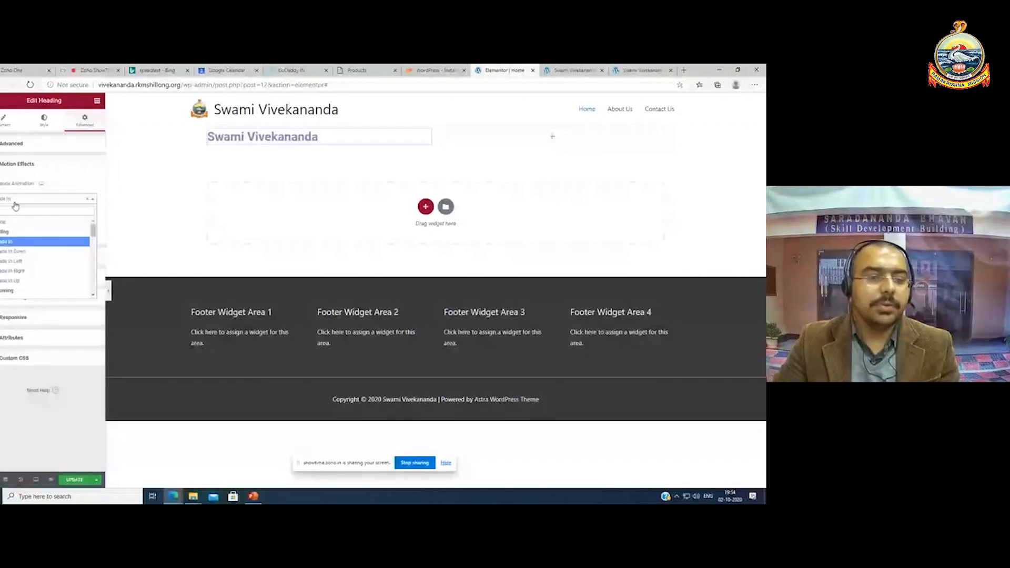
pyautogui.click(20, 263)
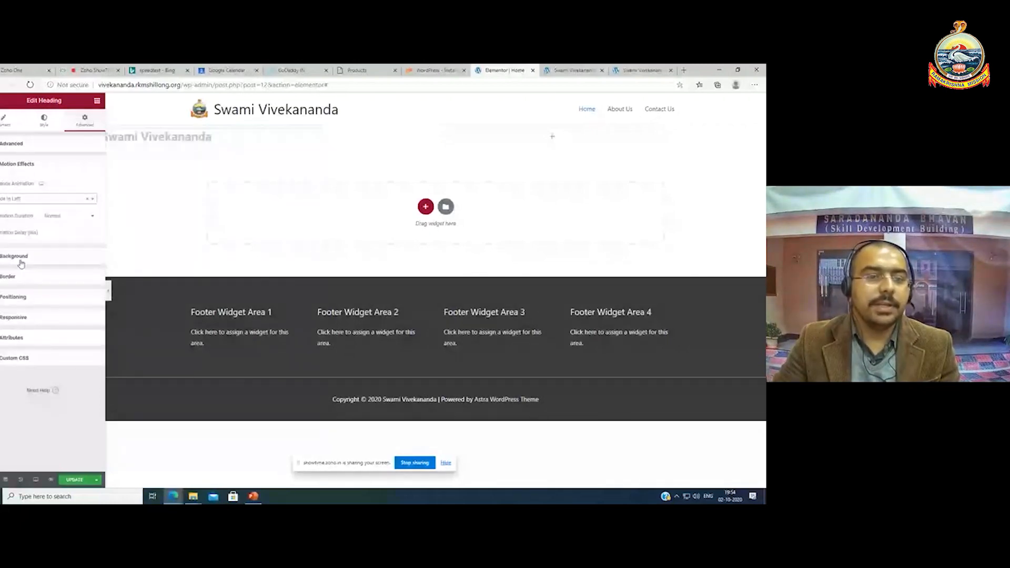
pyautogui.click(30, 204)
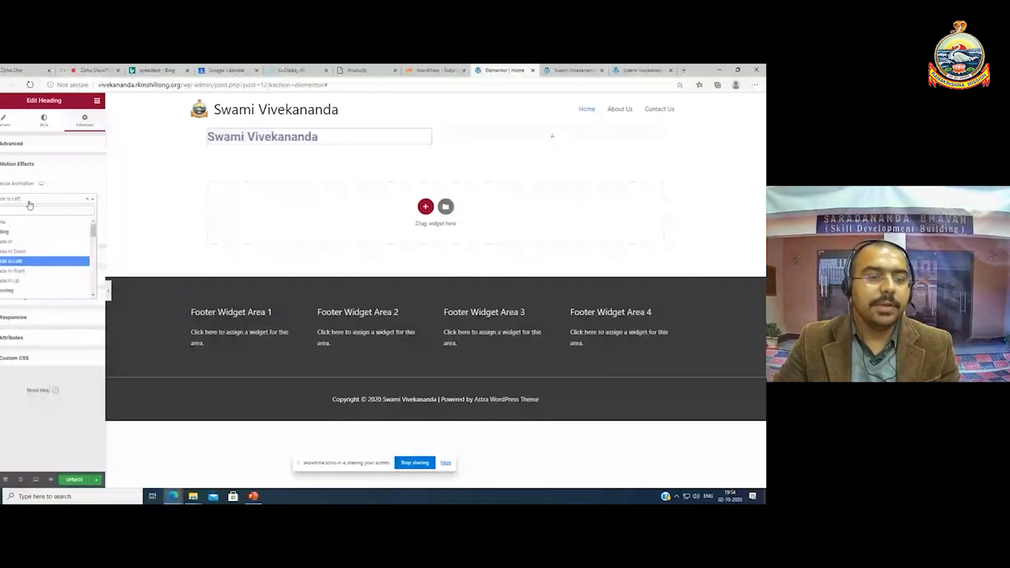
pyautogui.click(24, 281)
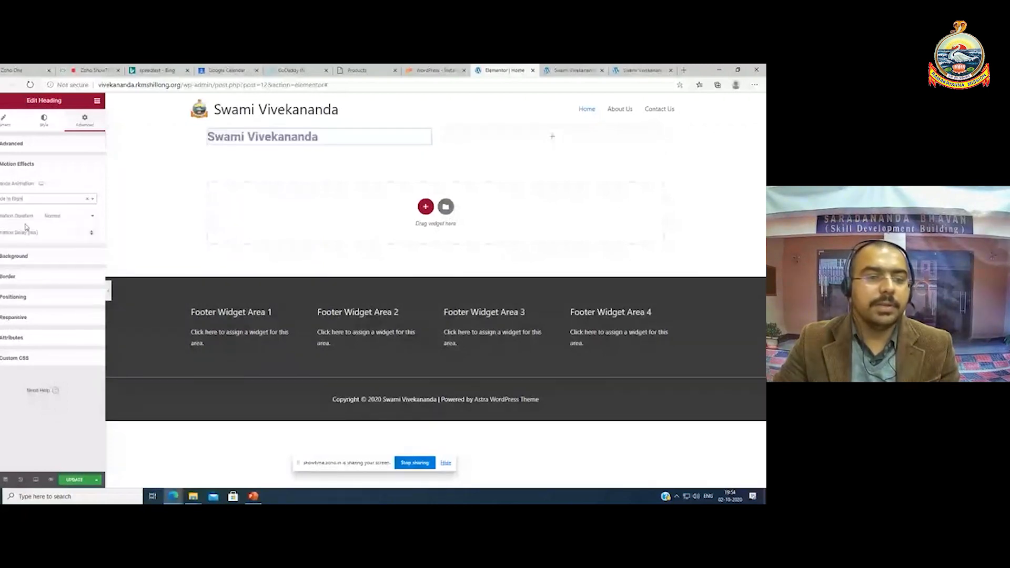
pyautogui.click(27, 198)
pyautogui.click(21, 280)
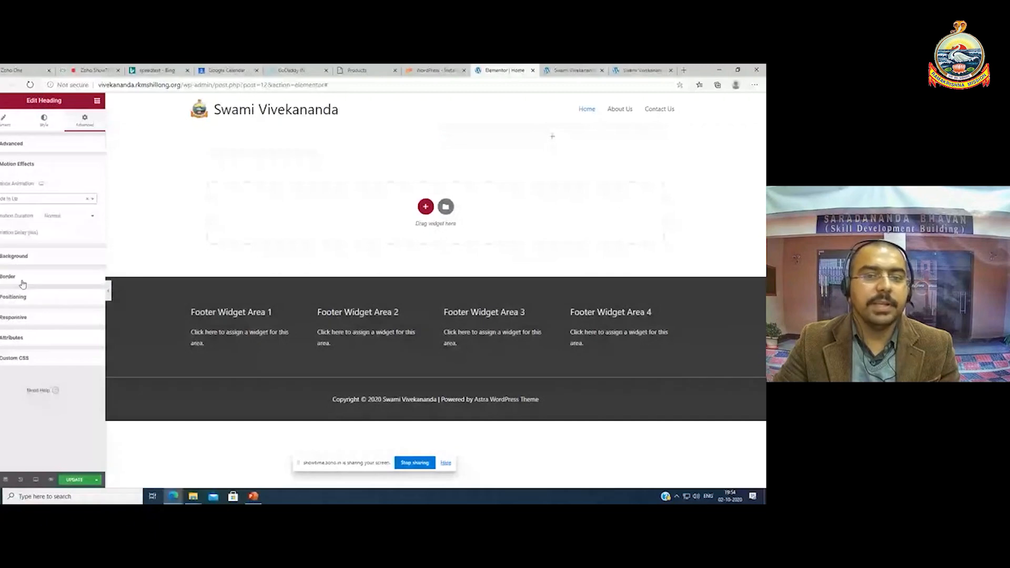
# Add a Testimonial widget to the empty second column of the section
pyautogui.click(553, 139)
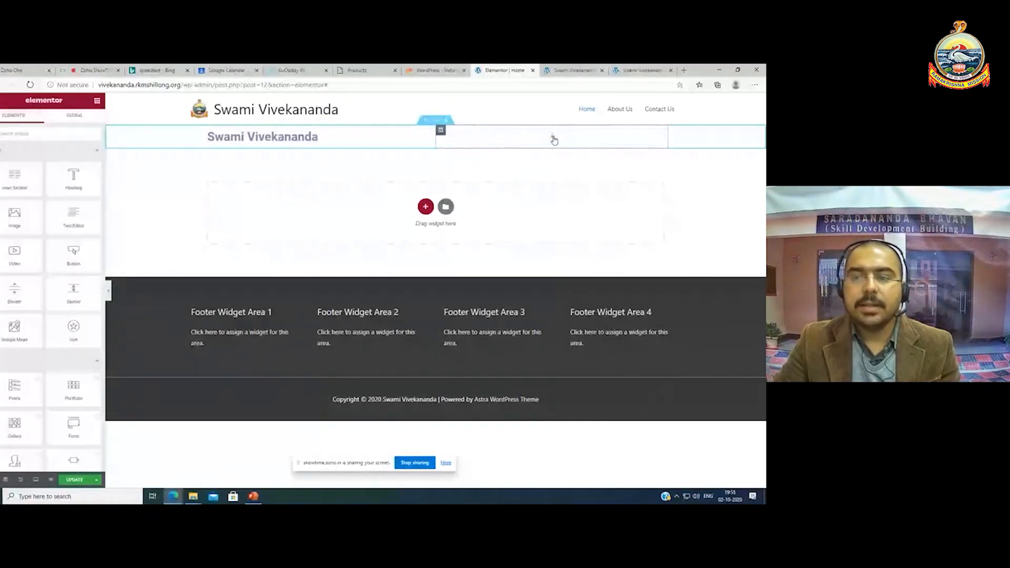
pyautogui.scroll(-2, 66, 341)
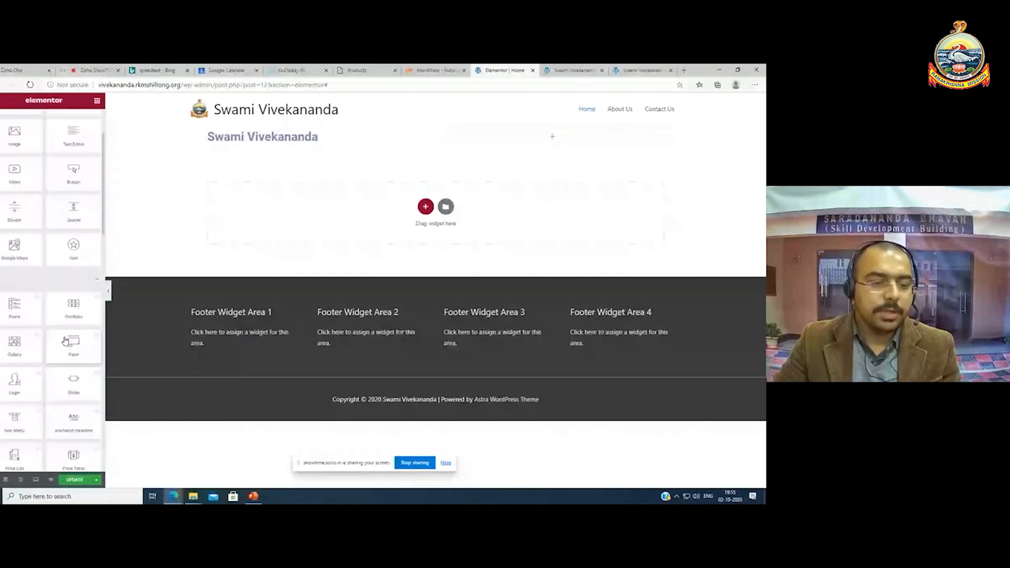
pyautogui.scroll(-1, 43, 343)
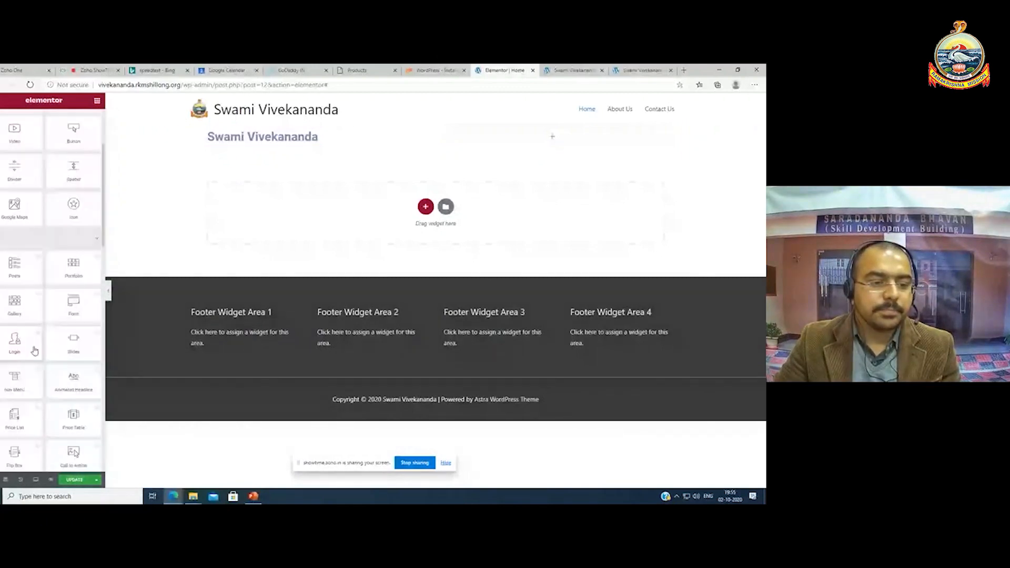
pyautogui.scroll(-1, 35, 350)
pyautogui.scroll(2, 79, 326)
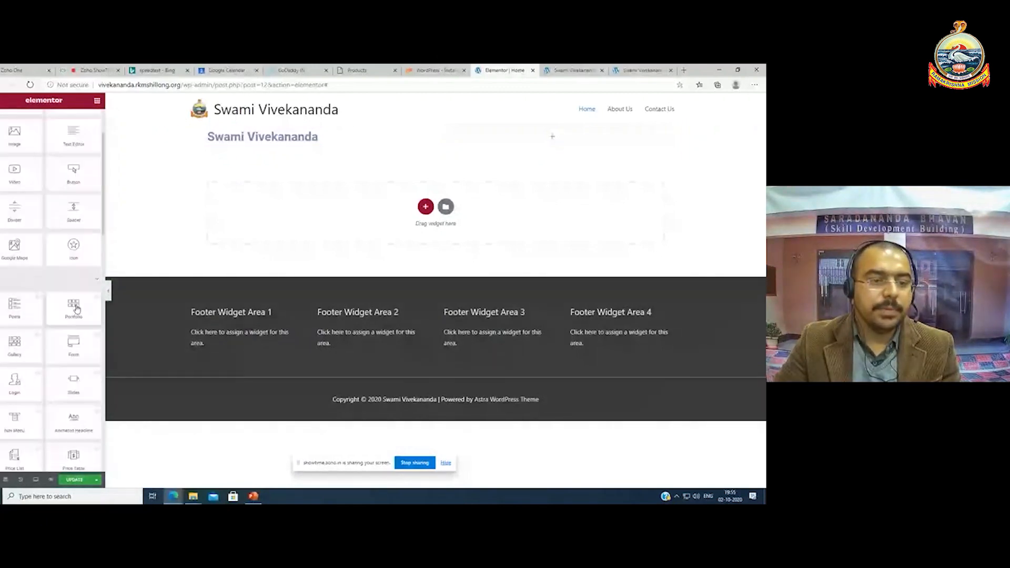
pyautogui.scroll(-10, 77, 309)
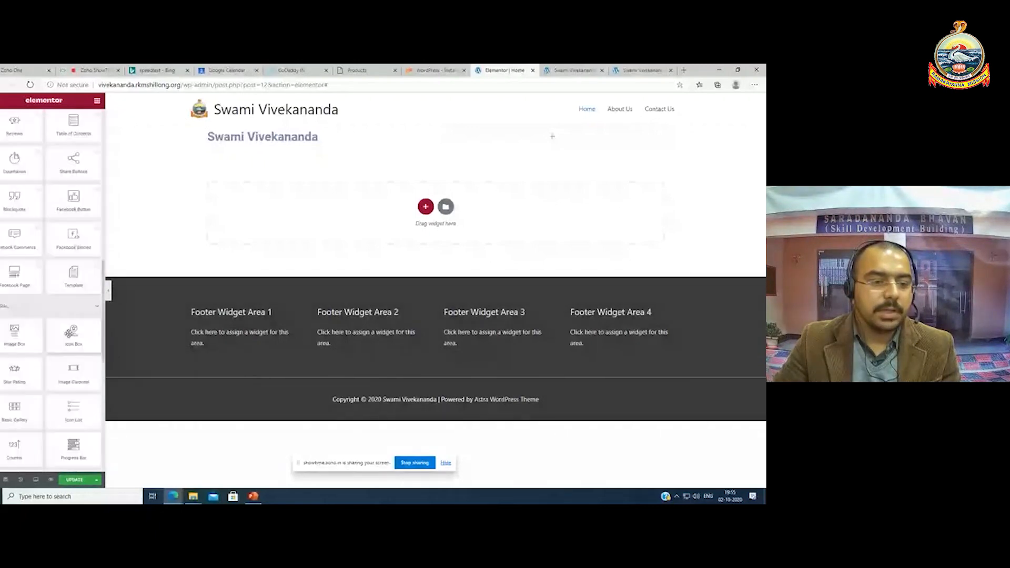
pyautogui.scroll(-2, 35, 345)
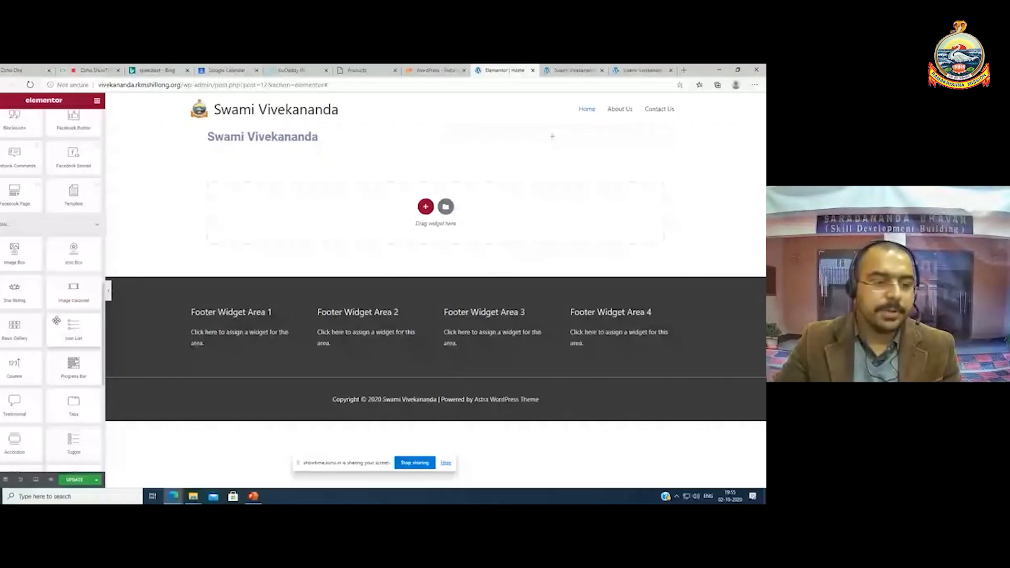
pyautogui.scroll(-2, 56, 320)
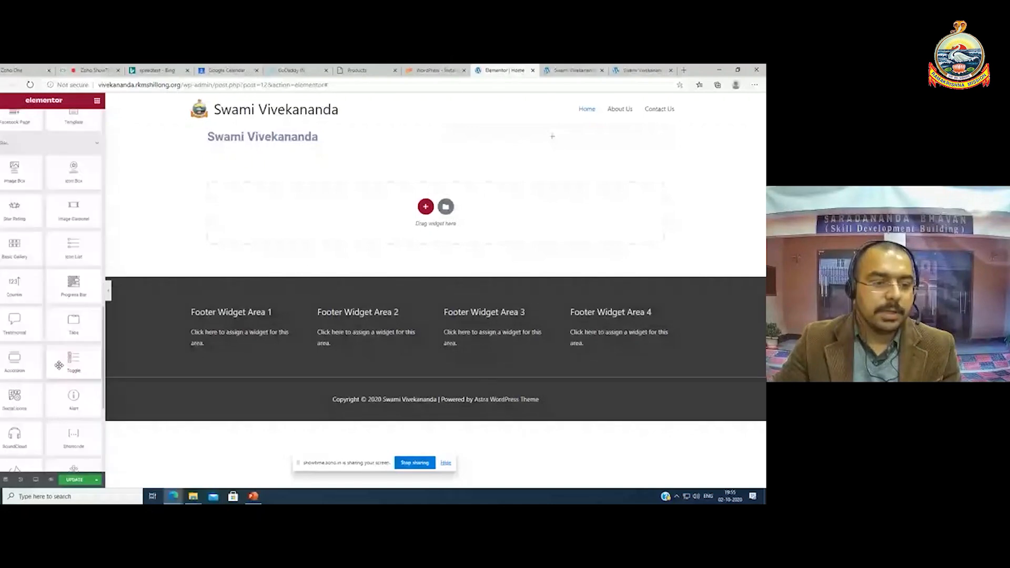
pyautogui.moveTo(14, 321); pyautogui.dragTo(539, 150)
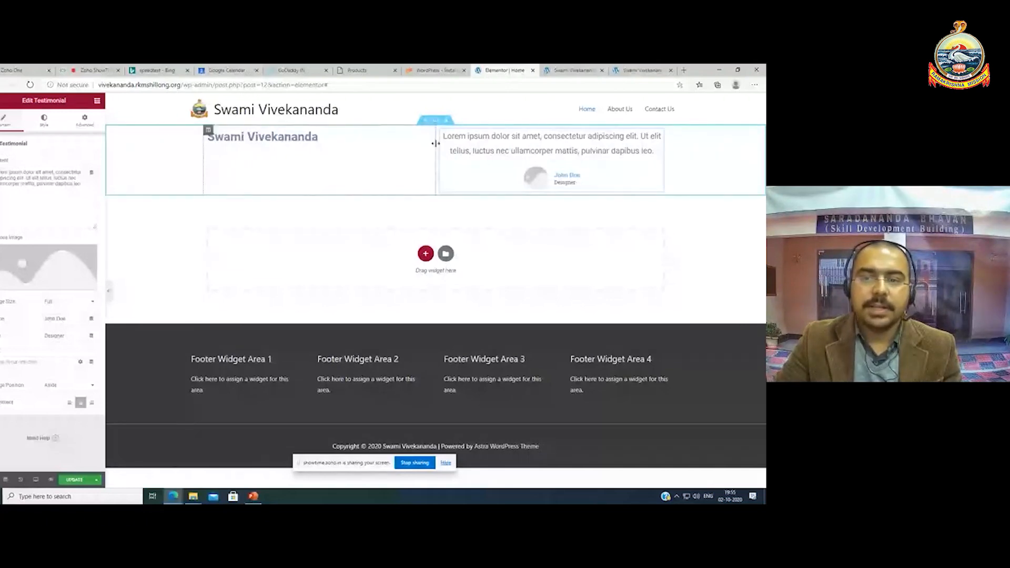
# Set the two-column section's background type to Classic and open the file upload page for its background image
pyautogui.click(436, 121)
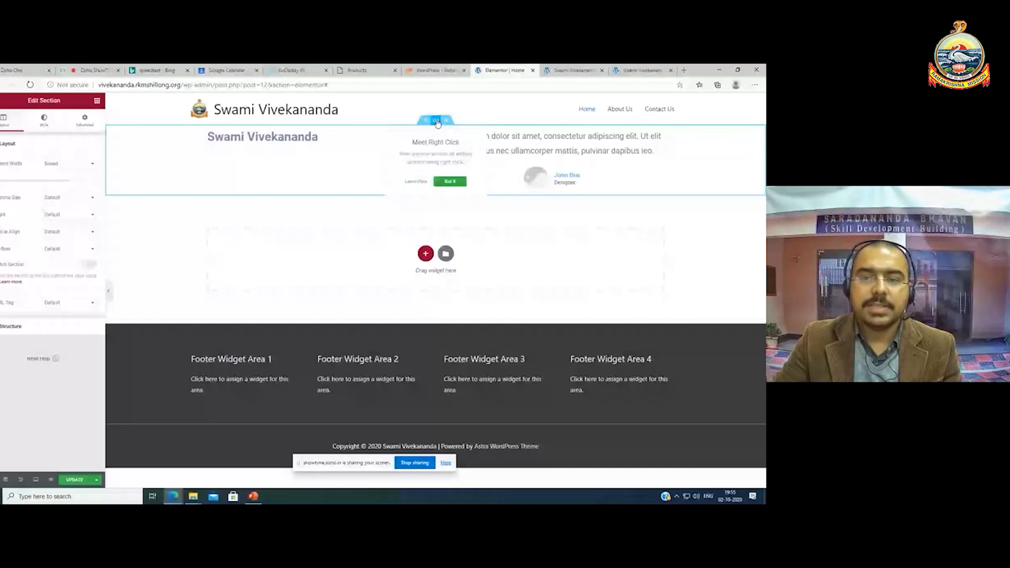
pyautogui.click(44, 124)
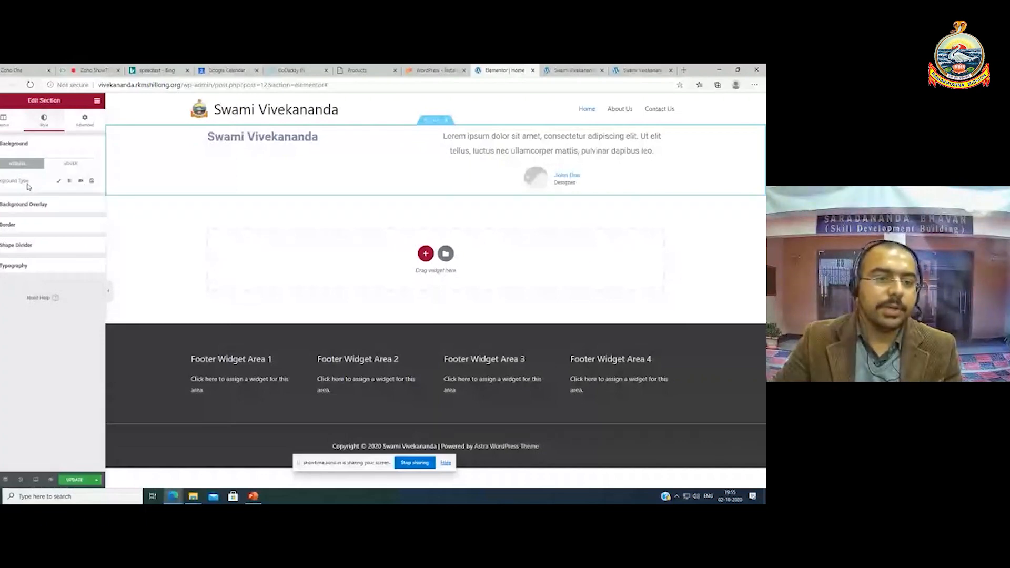
pyautogui.click(58, 182)
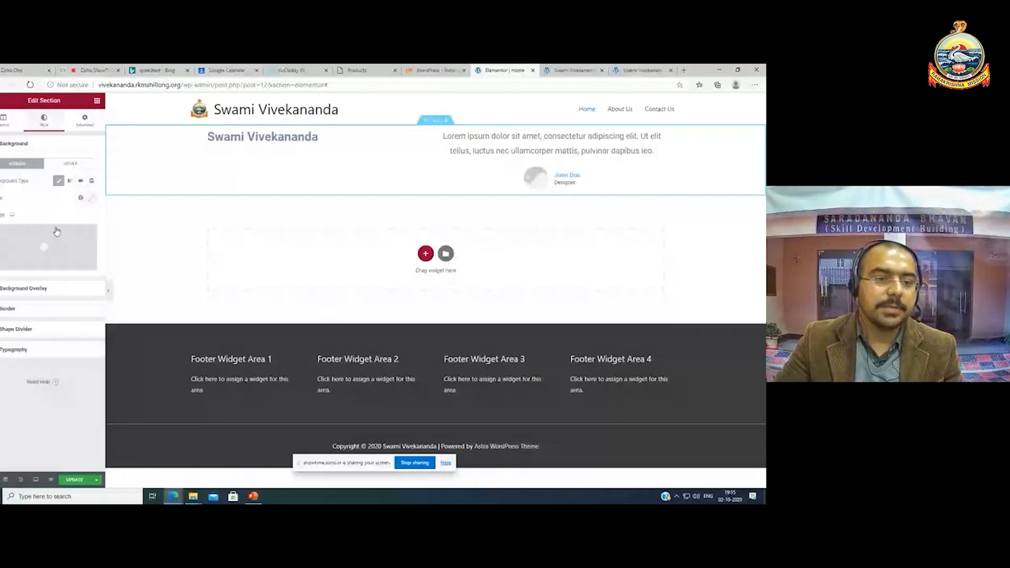
pyautogui.click(46, 263)
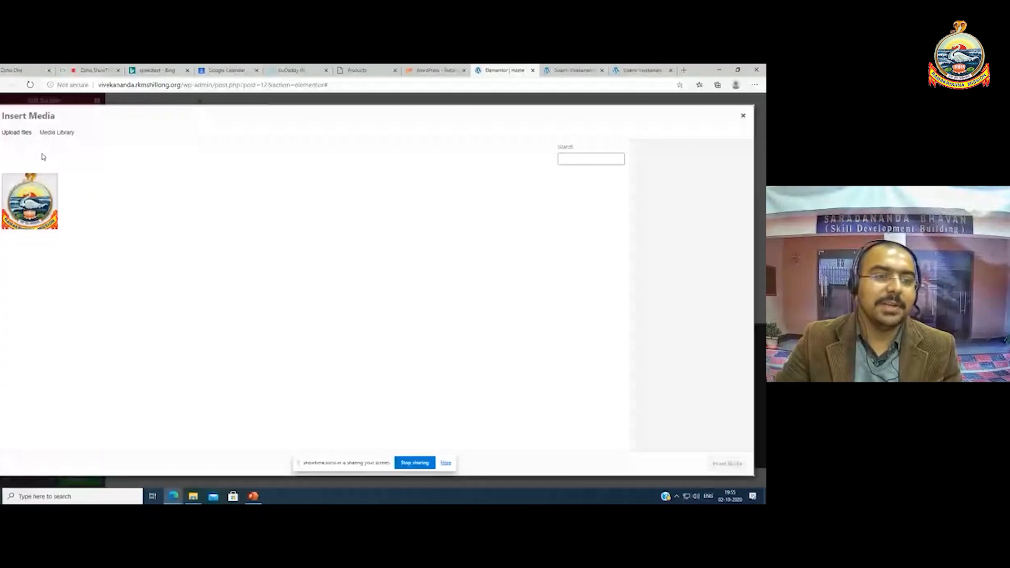
pyautogui.click(20, 135)
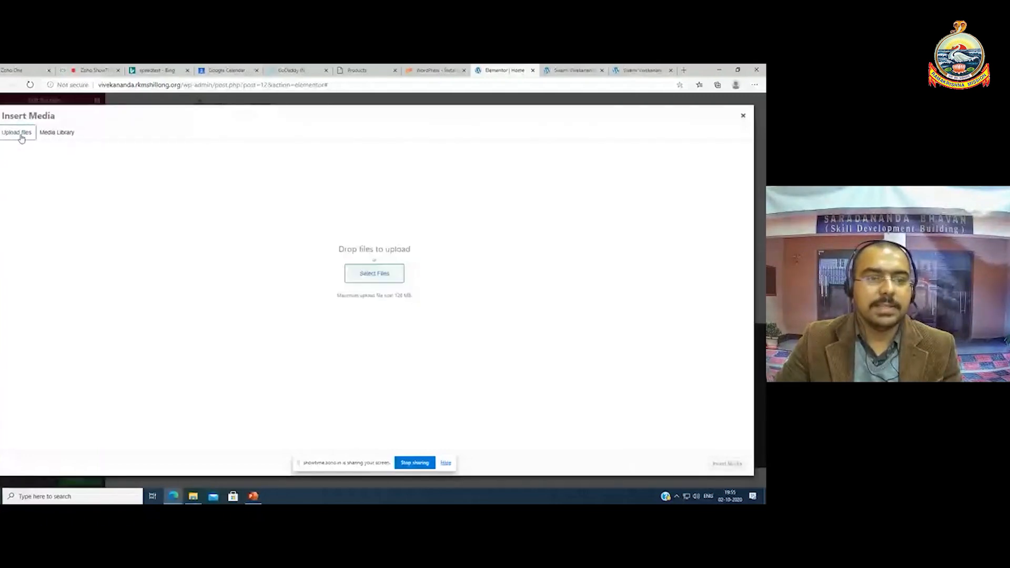
# Look through the Desktop, Documents and Downloads folders for a suitable section background image
pyautogui.click(398, 279)
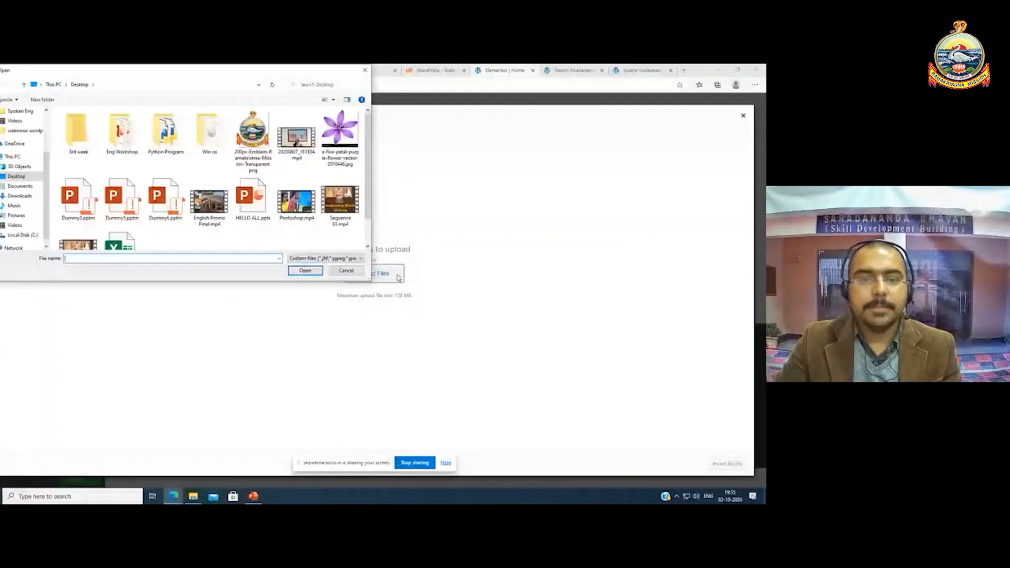
pyautogui.scroll(-1, 136, 188)
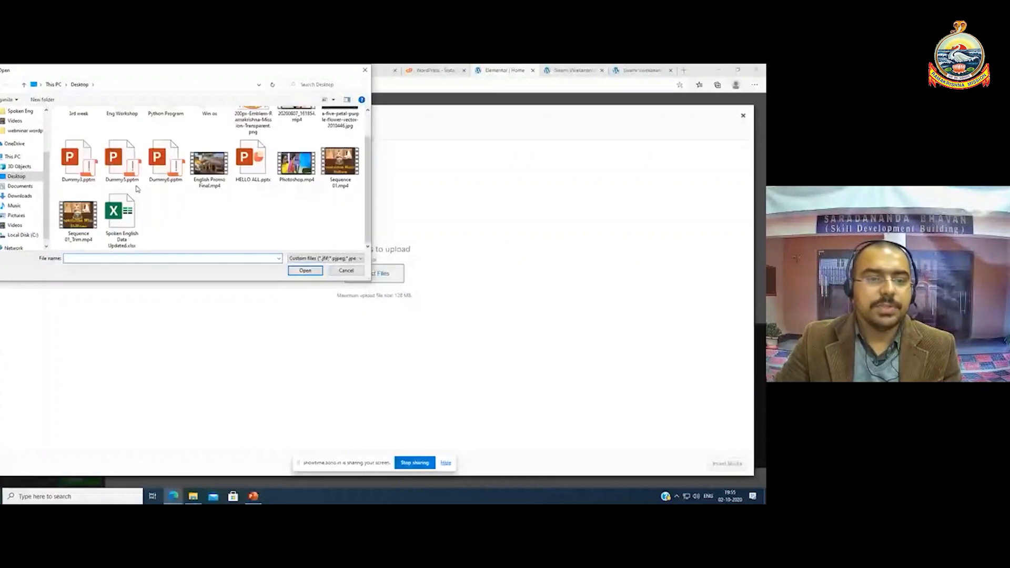
pyautogui.scroll(1, 143, 200)
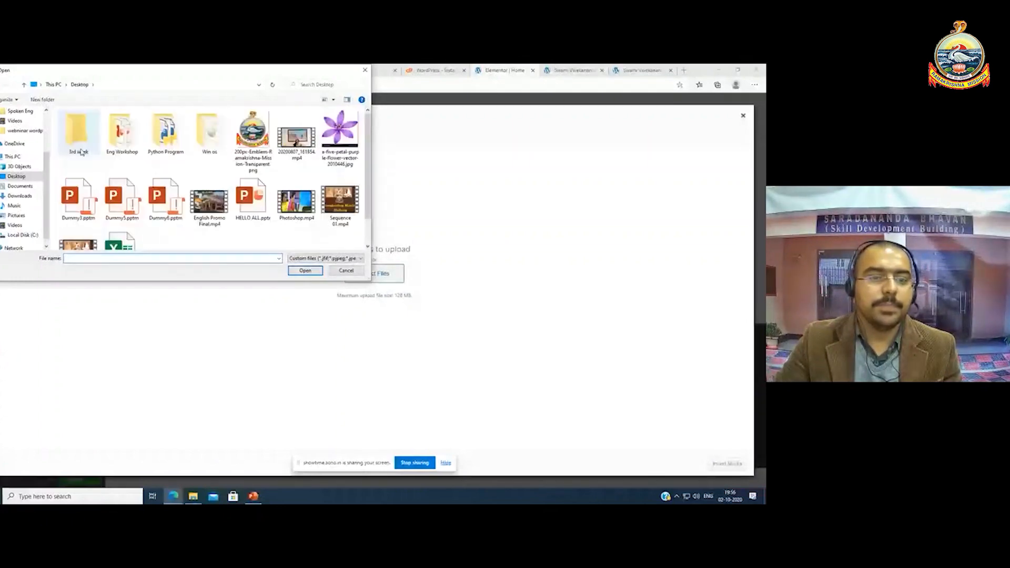
pyautogui.doubleClick(166, 148)
pyautogui.click(1, 85)
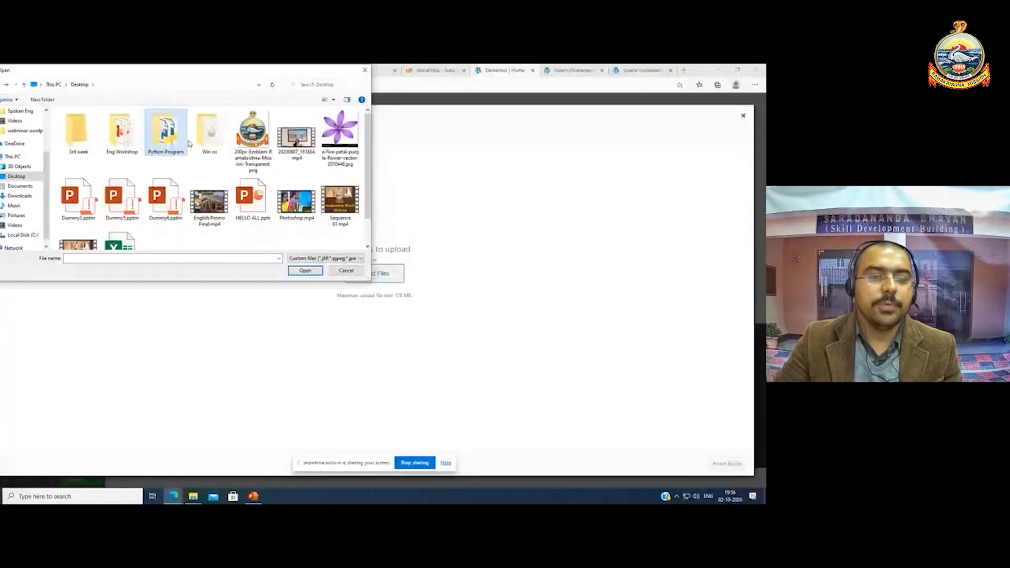
pyautogui.doubleClick(200, 144)
pyautogui.click(1, 84)
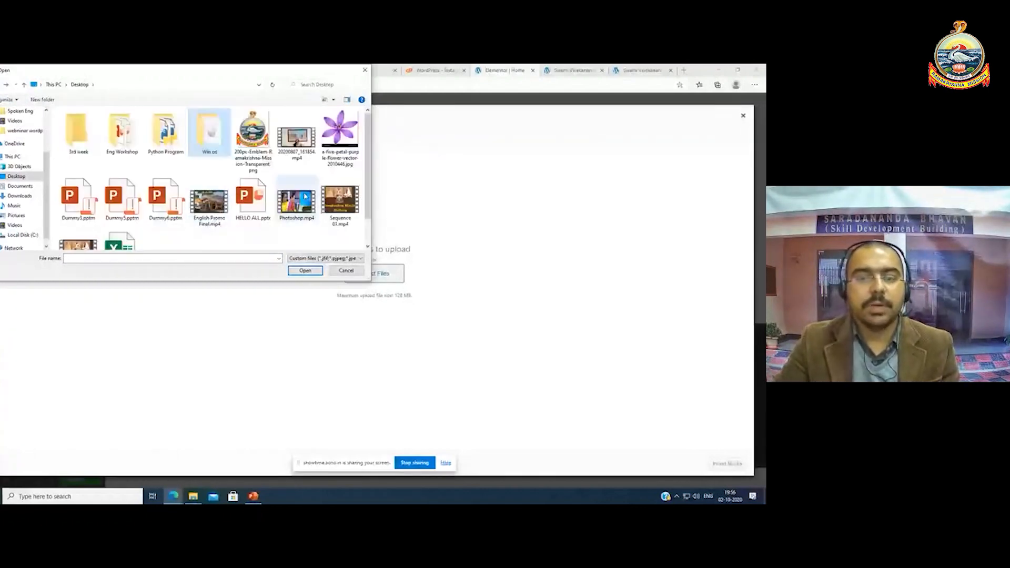
pyautogui.click(20, 186)
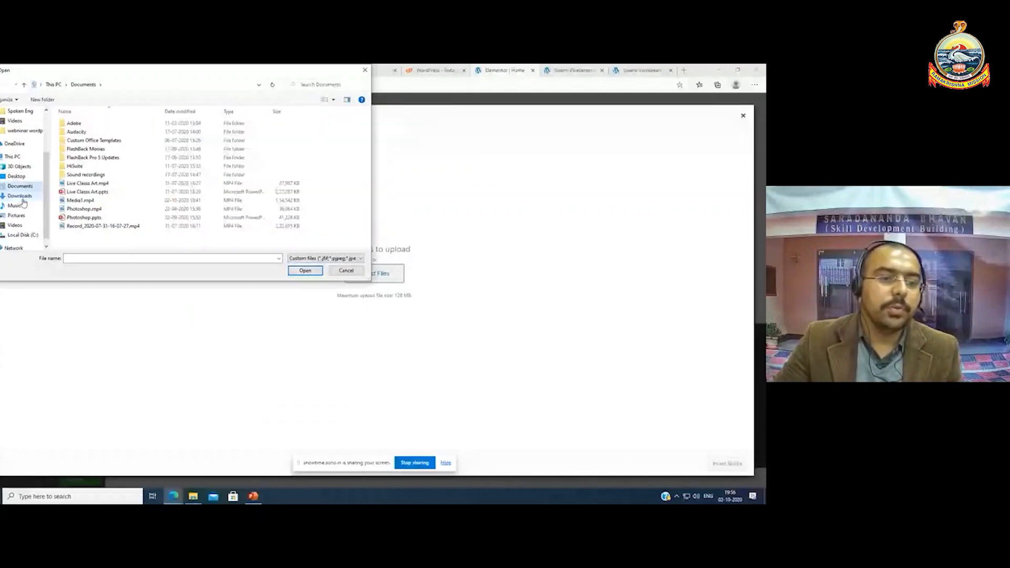
pyautogui.click(21, 196)
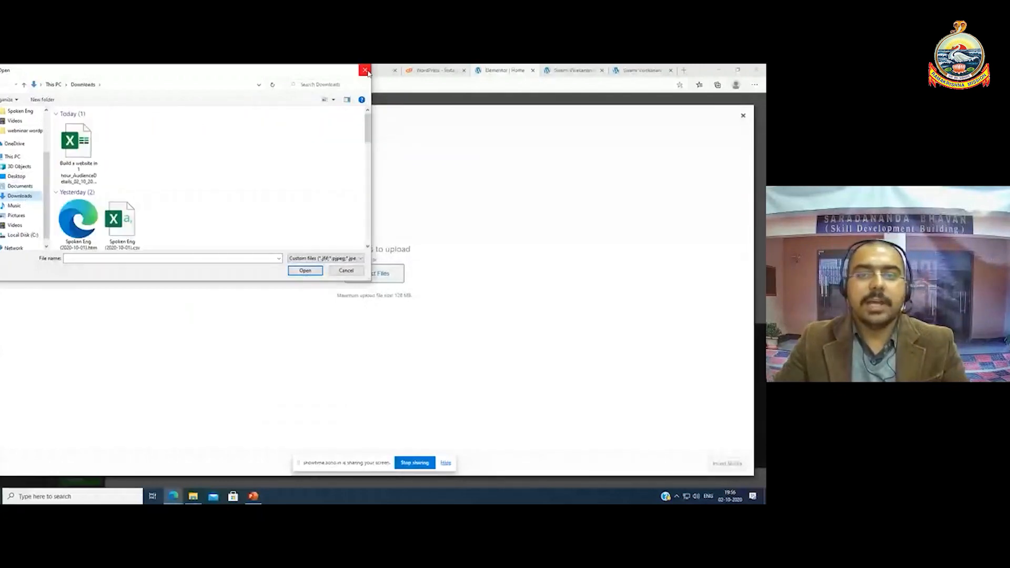
pyautogui.click(365, 70)
# Open google.com in a new browser tab
pyautogui.hotkey('ctrl', 't')
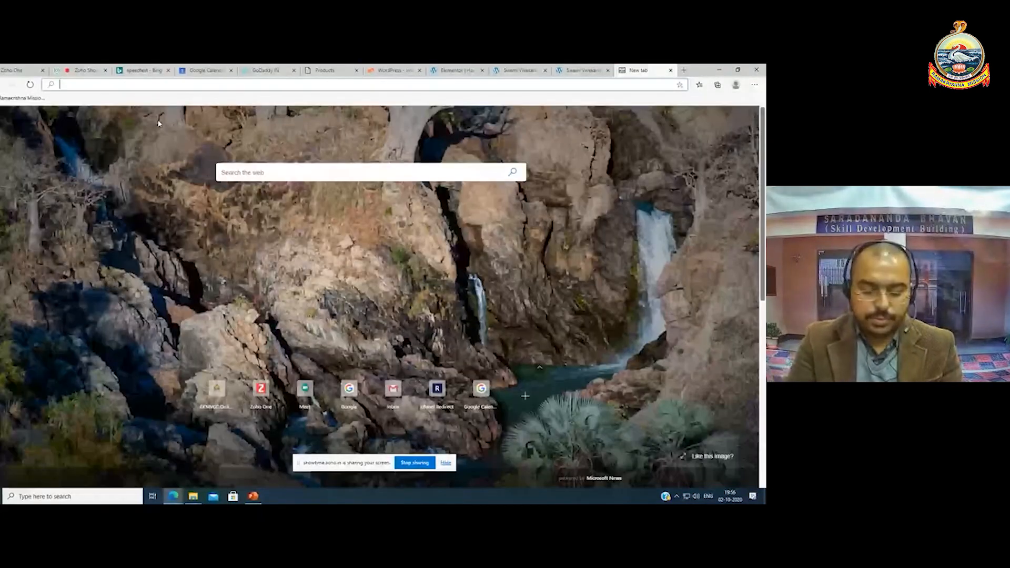
pyautogui.write('google.com')
pyautogui.press('Return')
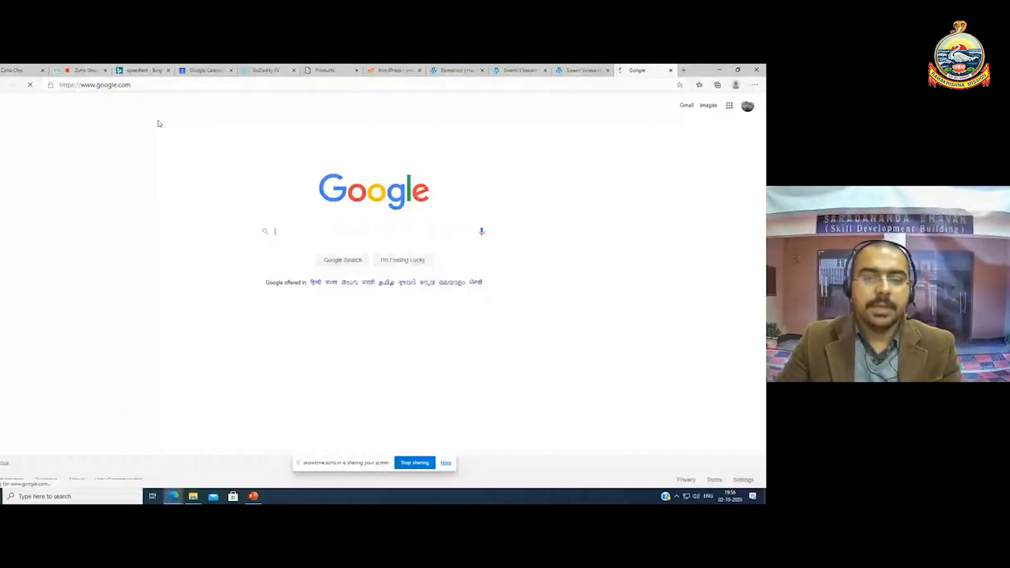
# Search Google for "ramakrishna mission shillong" and show the image results
pyautogui.click(295, 234)
pyautogui.write('sw')
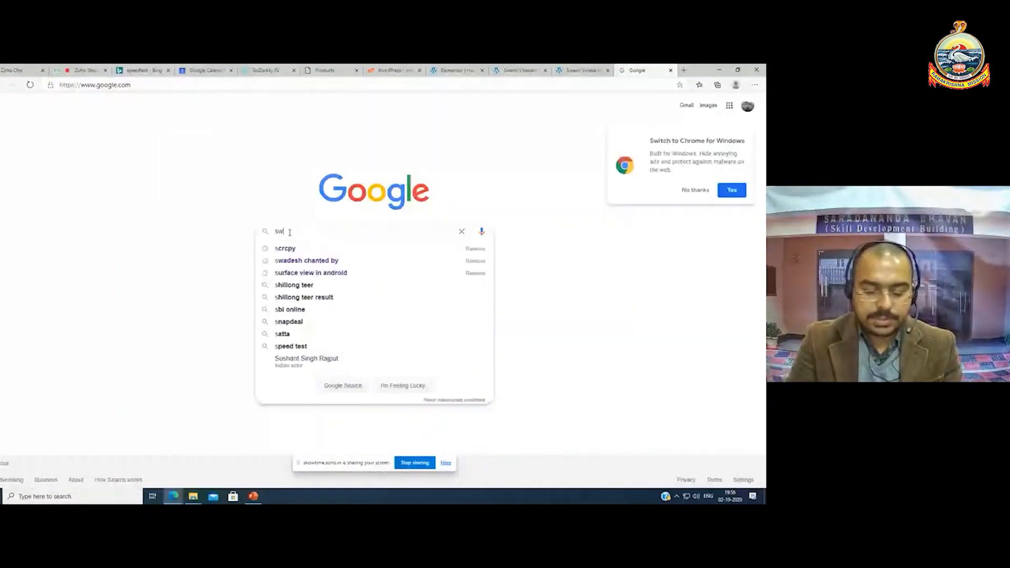
pyautogui.write('am')
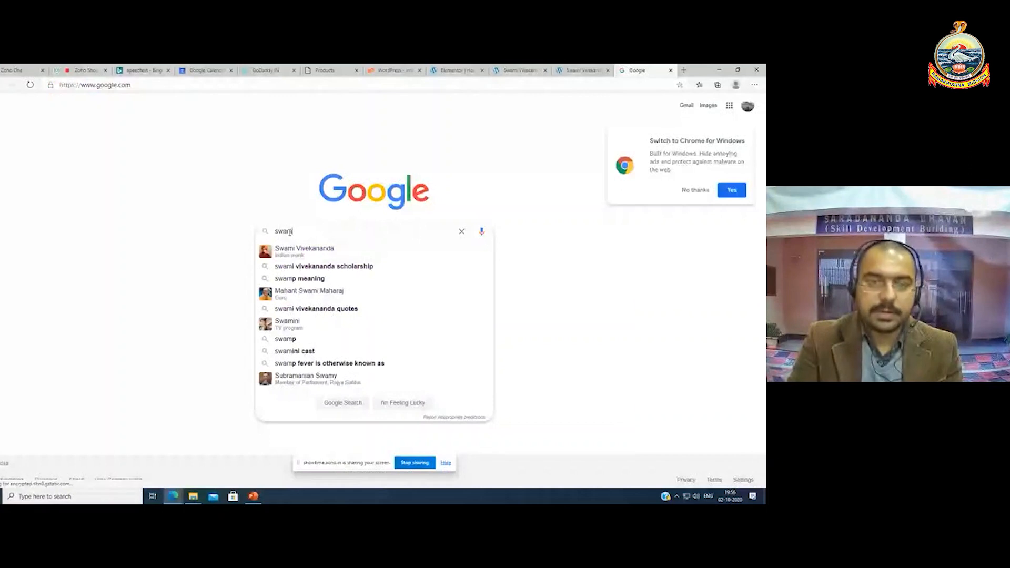
pyautogui.press('BackSpace')
pyautogui.press('BackSpace')
pyautogui.press('BackSpace')
pyautogui.press('BackSpace')
pyautogui.write('ram')
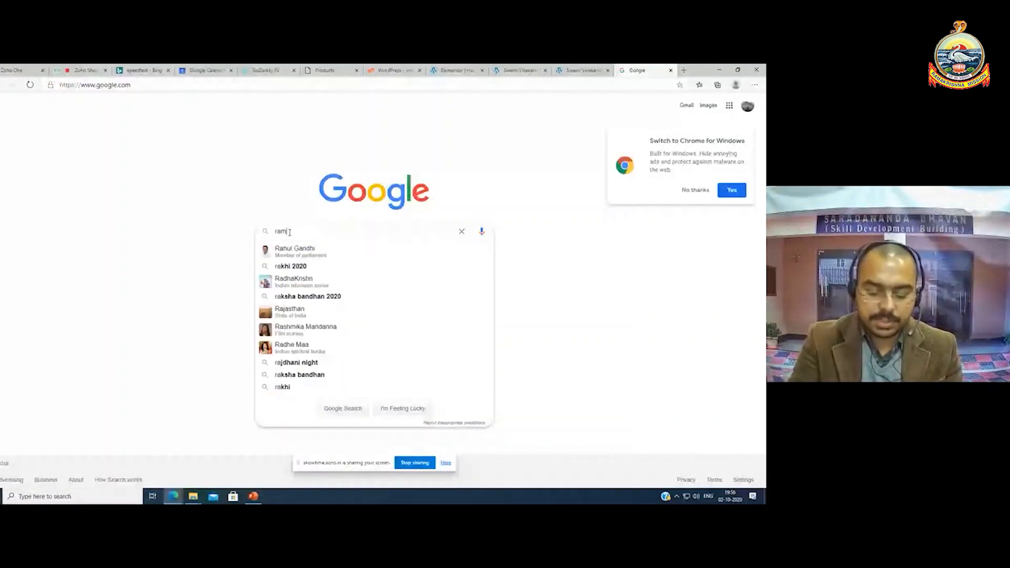
pyautogui.write('akrishna ms')
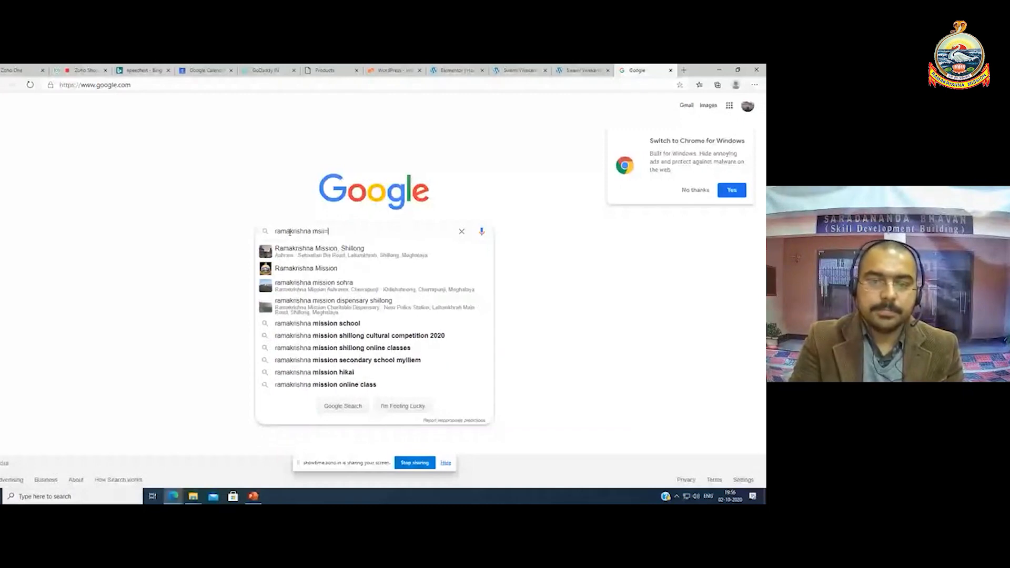
pyautogui.press('BackSpace')
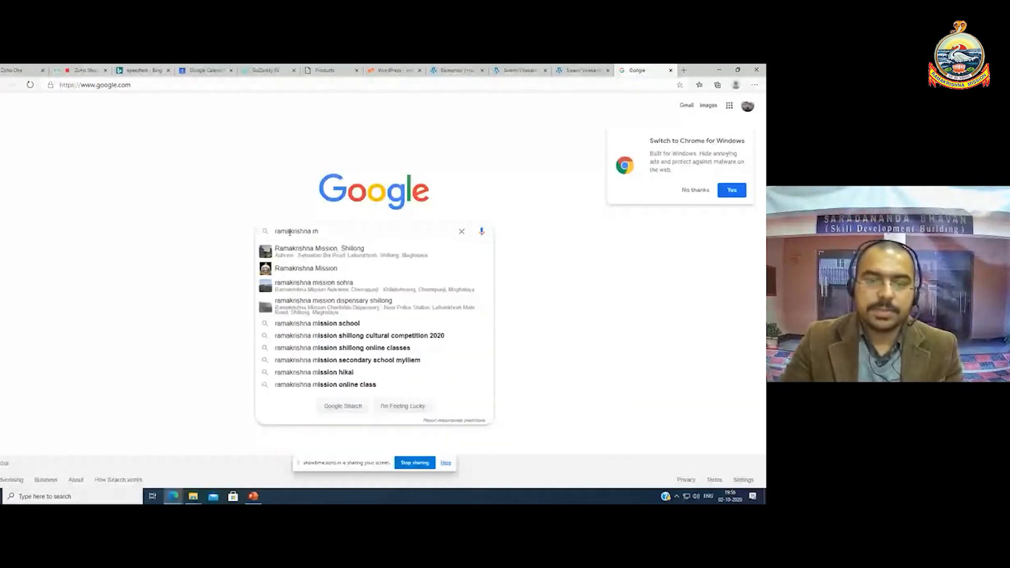
pyautogui.click(292, 252)
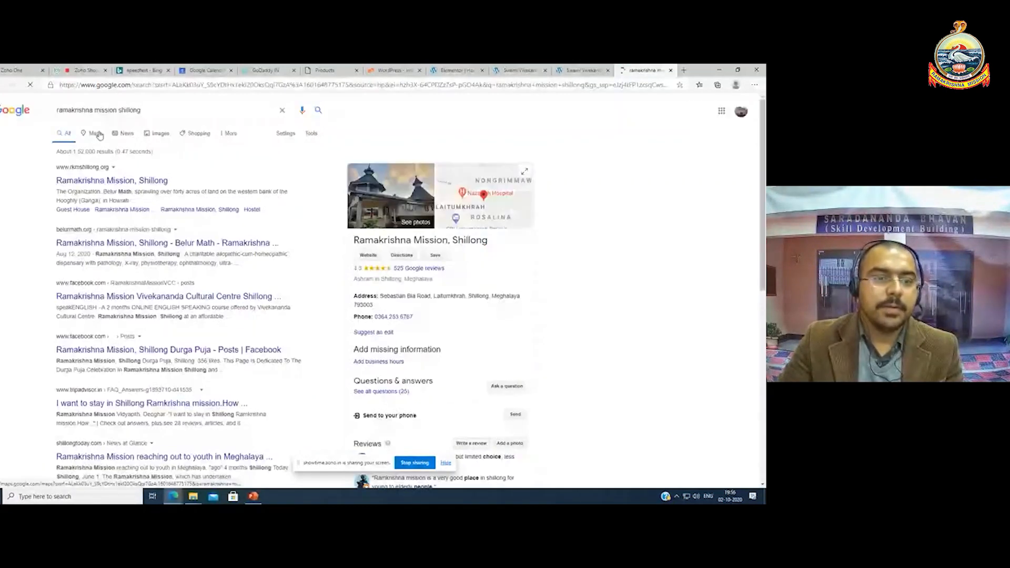
pyautogui.click(160, 134)
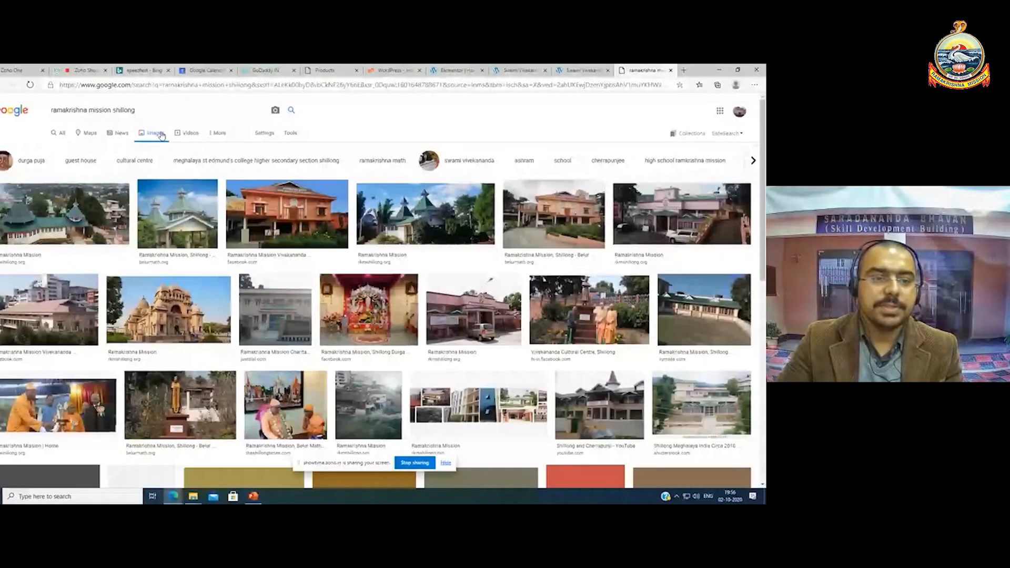
# Preview the first image result, the green-roofed mission building, and save it to the Desktop as slide.jpg
pyautogui.rightClick(87, 210)
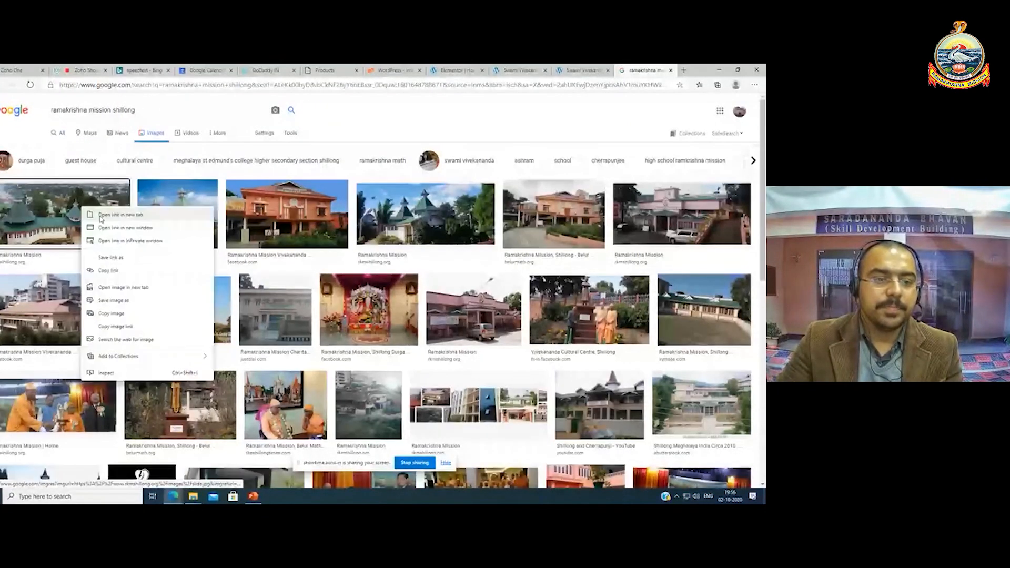
pyautogui.click(90, 213)
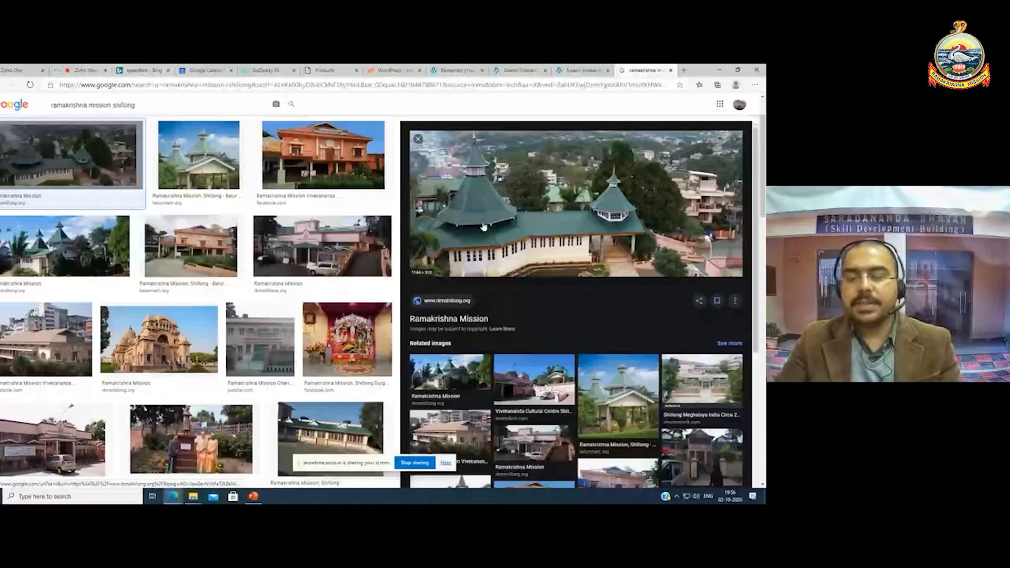
pyautogui.rightClick(525, 185)
pyautogui.click(552, 264)
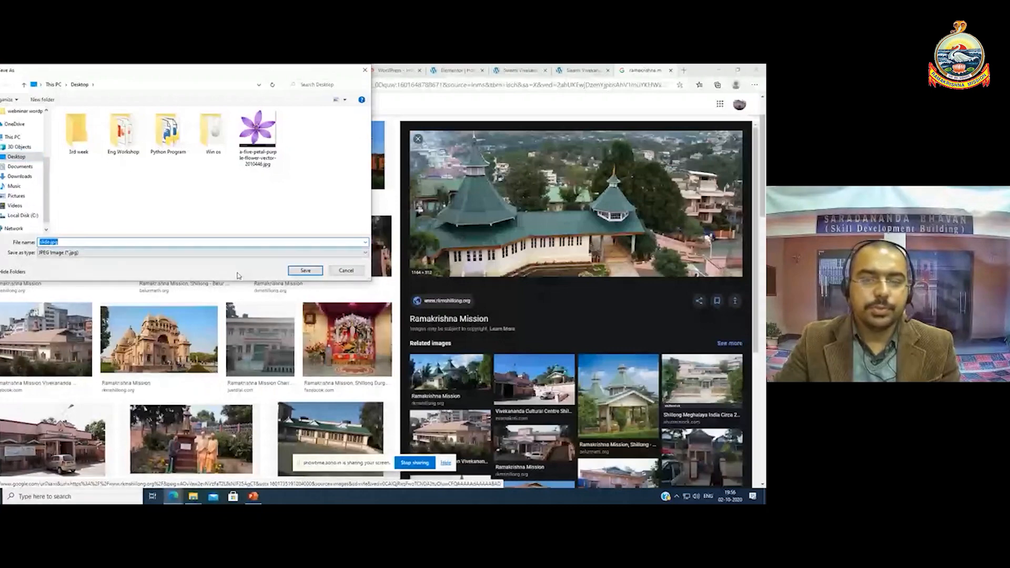
pyautogui.click(304, 271)
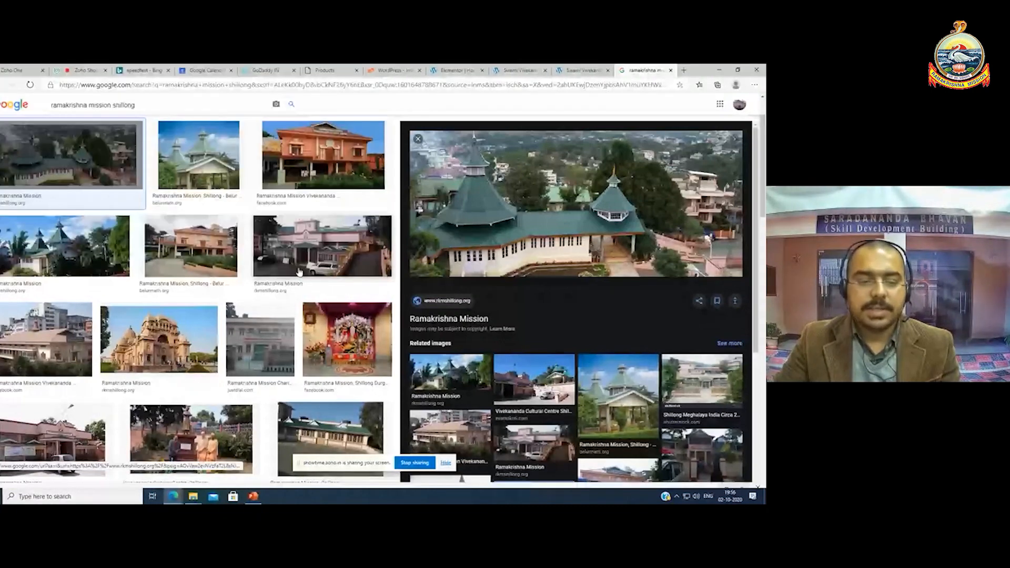
# Return to the Elementor browser tab and upload slide.jpg from the Desktop to the media library
pyautogui.click(581, 70)
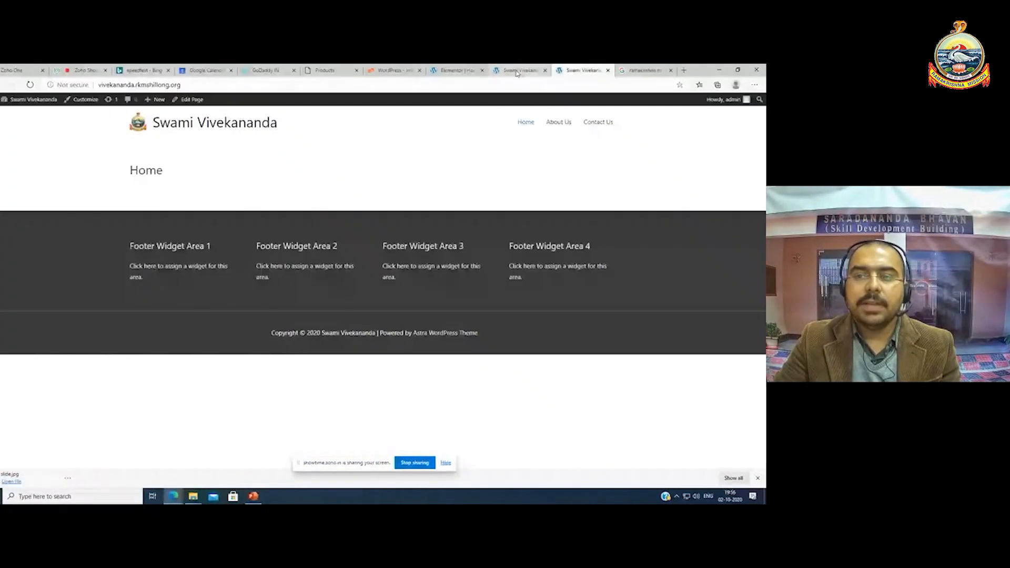
pyautogui.click(517, 71)
pyautogui.click(456, 70)
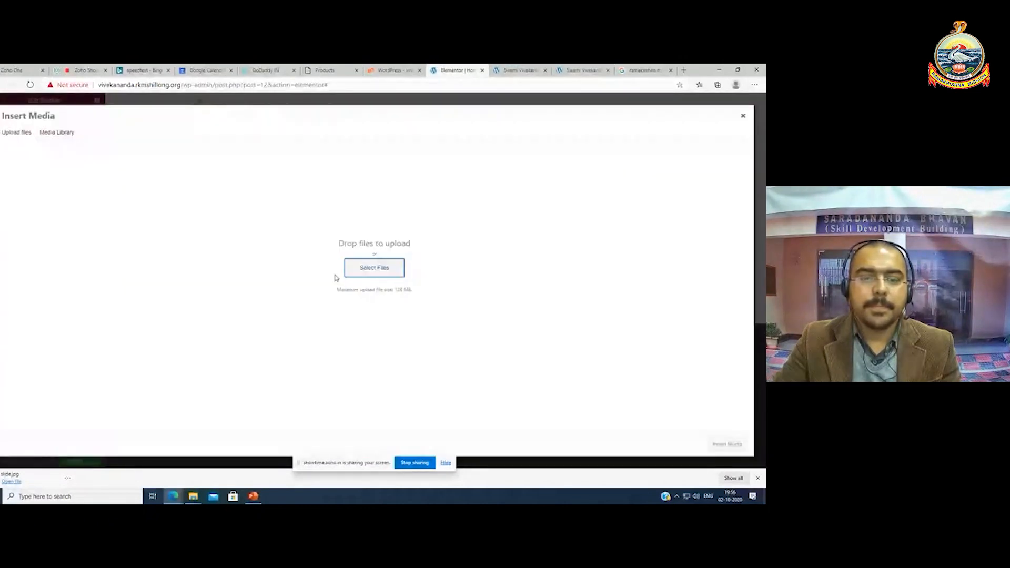
pyautogui.click(368, 269)
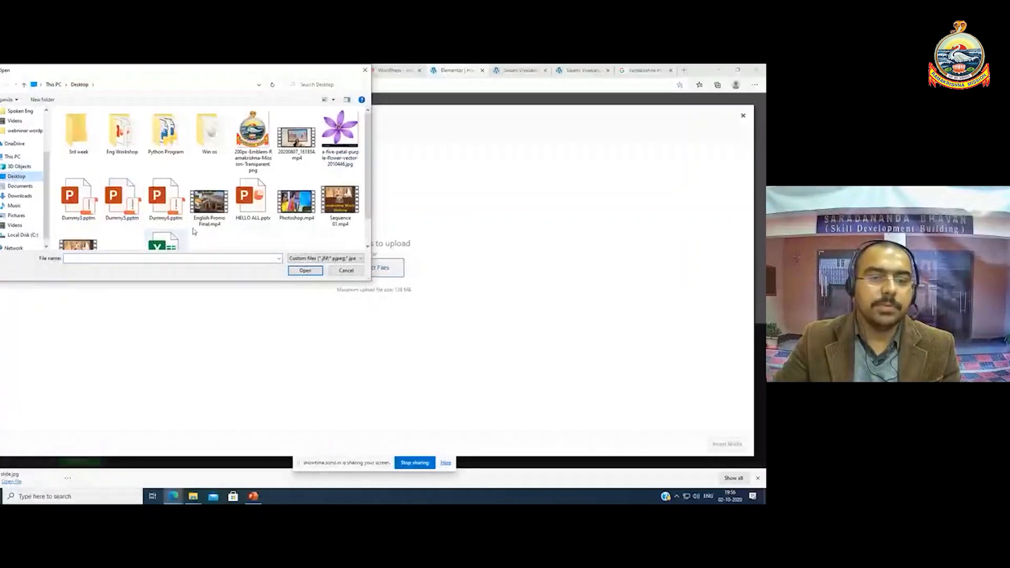
pyautogui.scroll(-1, 194, 231)
pyautogui.click(127, 223)
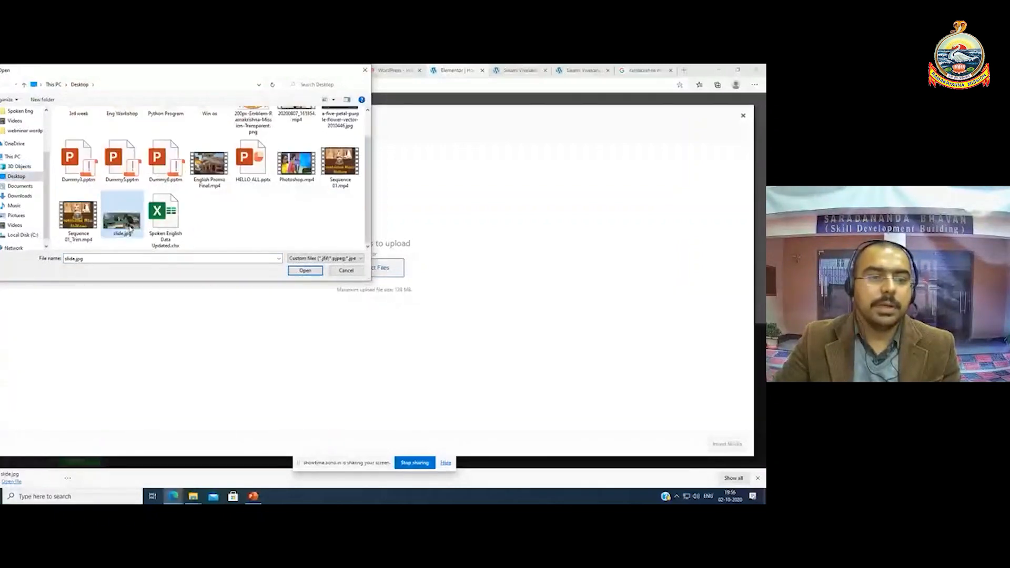
pyautogui.click(294, 272)
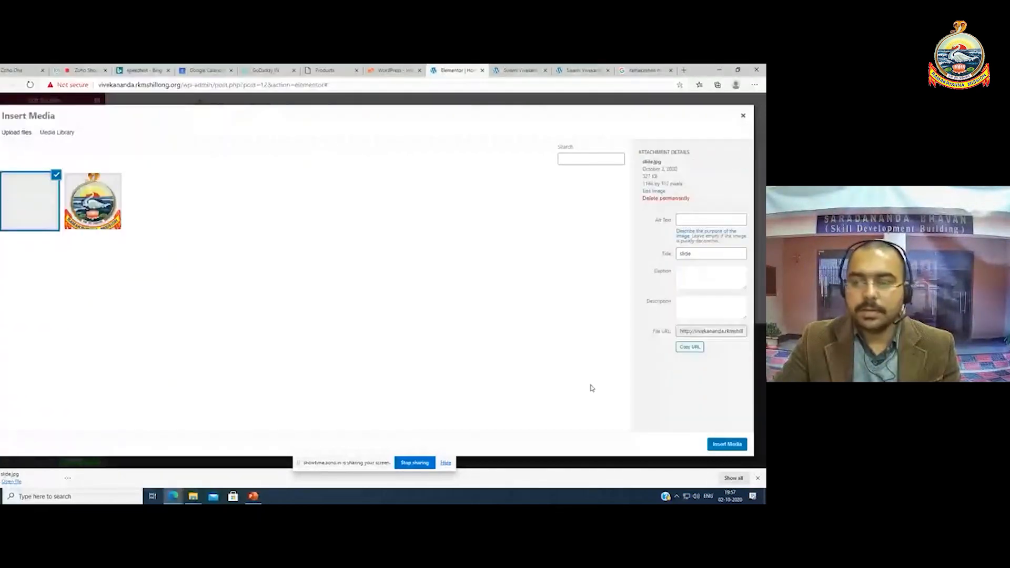
# Insert the uploaded slide.jpg as the section's background image
pyautogui.click(689, 220)
pyautogui.click(687, 271)
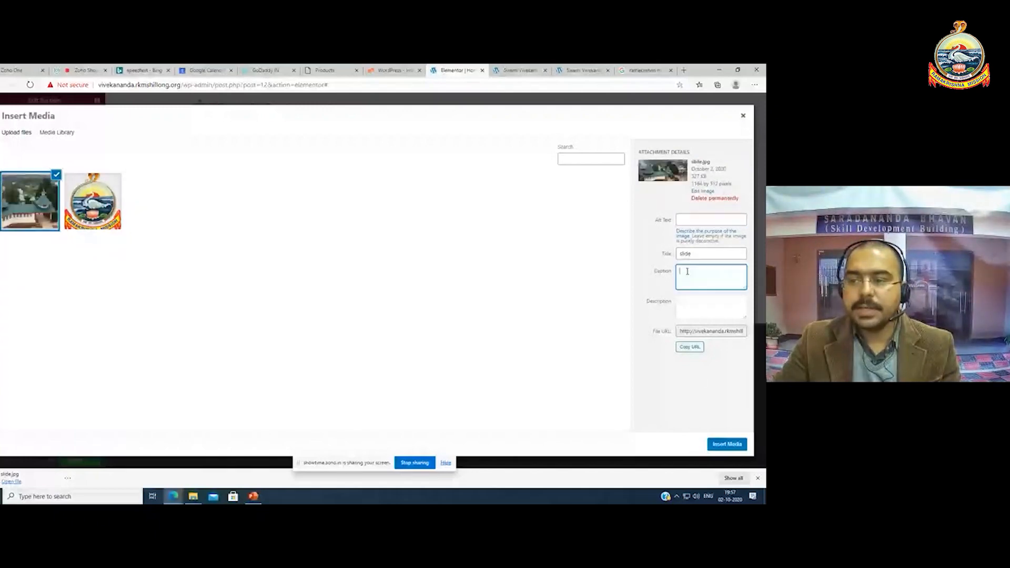
pyautogui.click(691, 306)
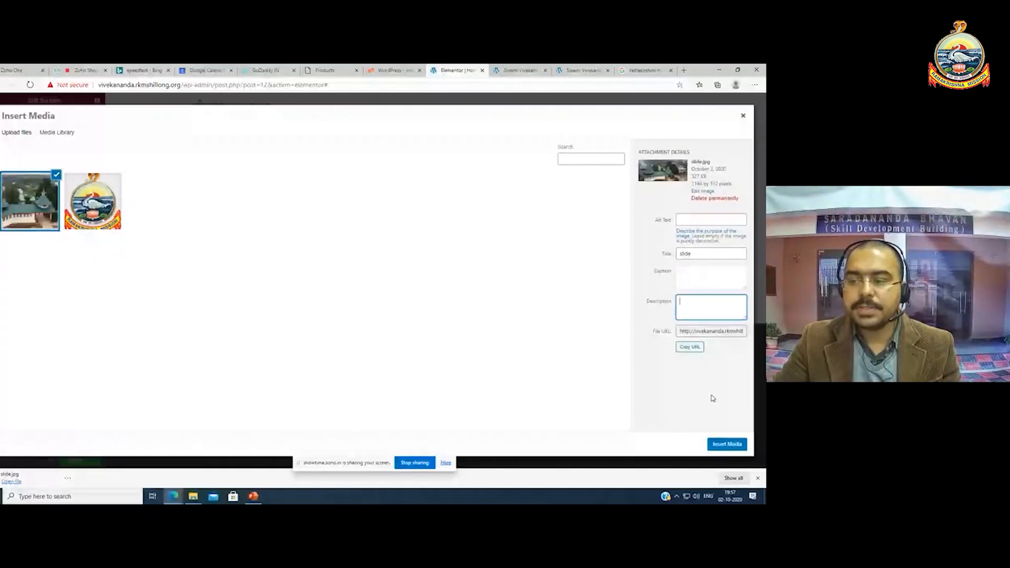
pyautogui.click(723, 445)
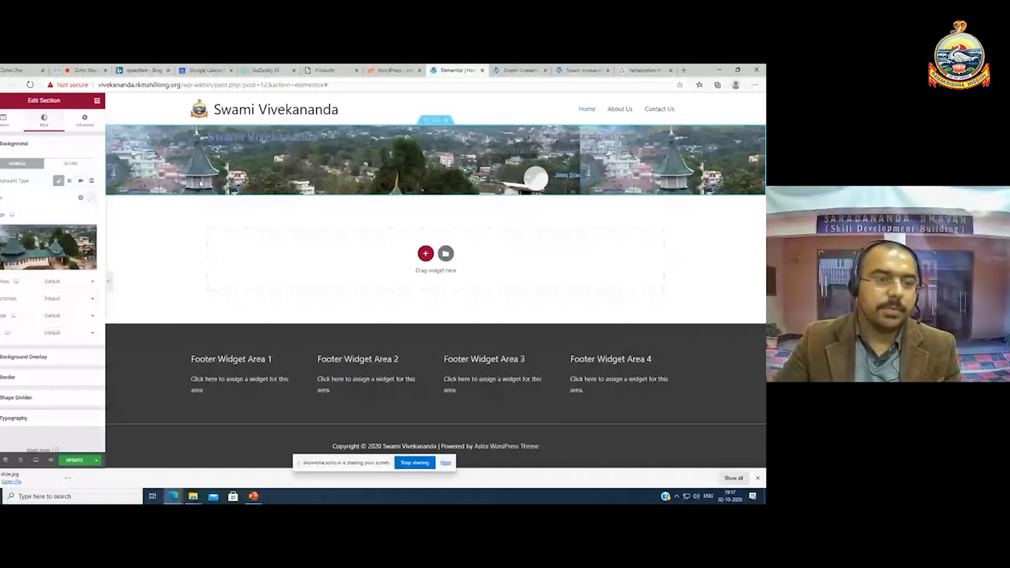
# Set the section's layout height to Min Height
pyautogui.click(3, 121)
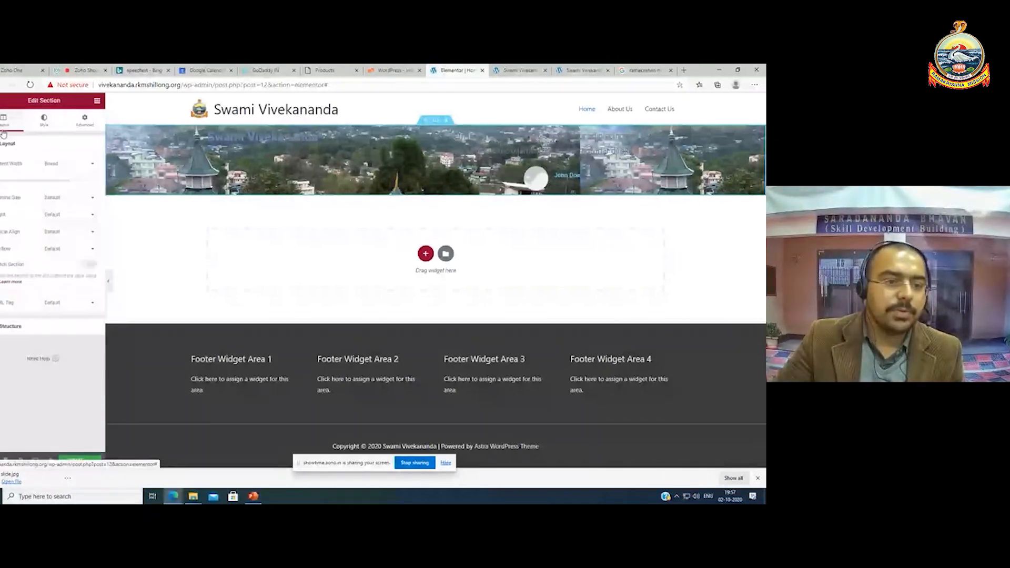
pyautogui.click(53, 215)
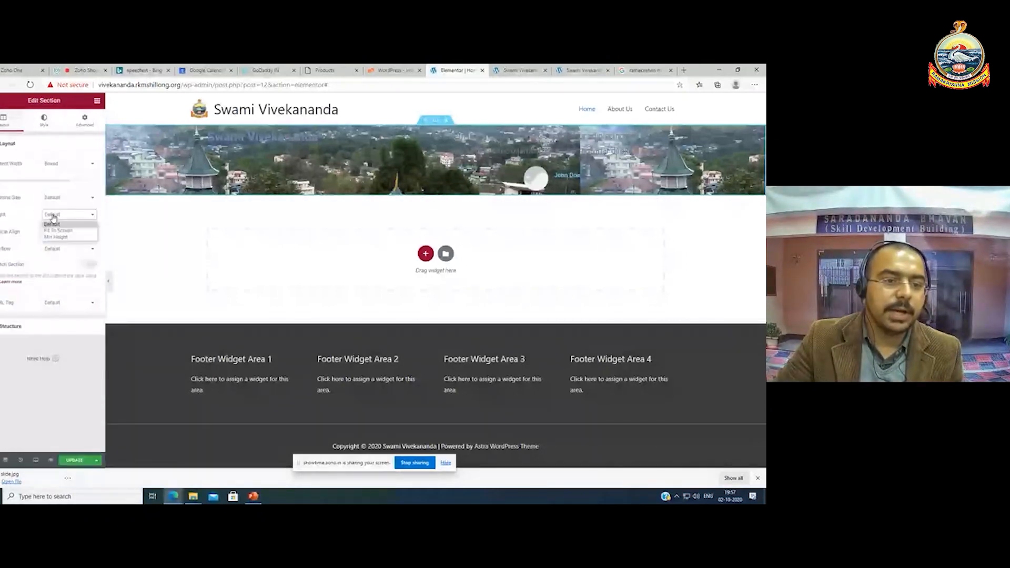
pyautogui.click(56, 237)
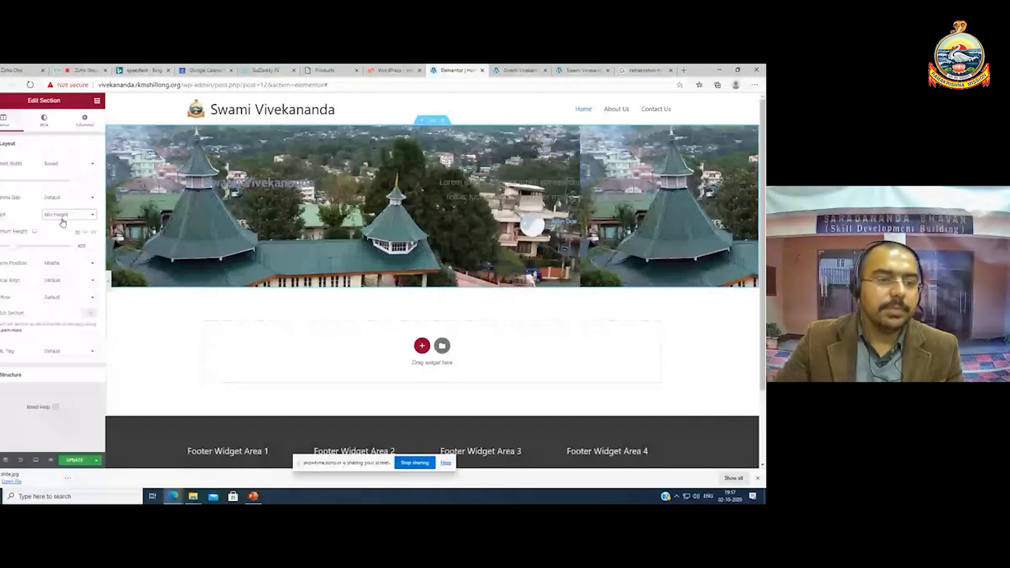
# Set the section's background image to Top Center position, No-repeat and Cover size
pyautogui.click(44, 120)
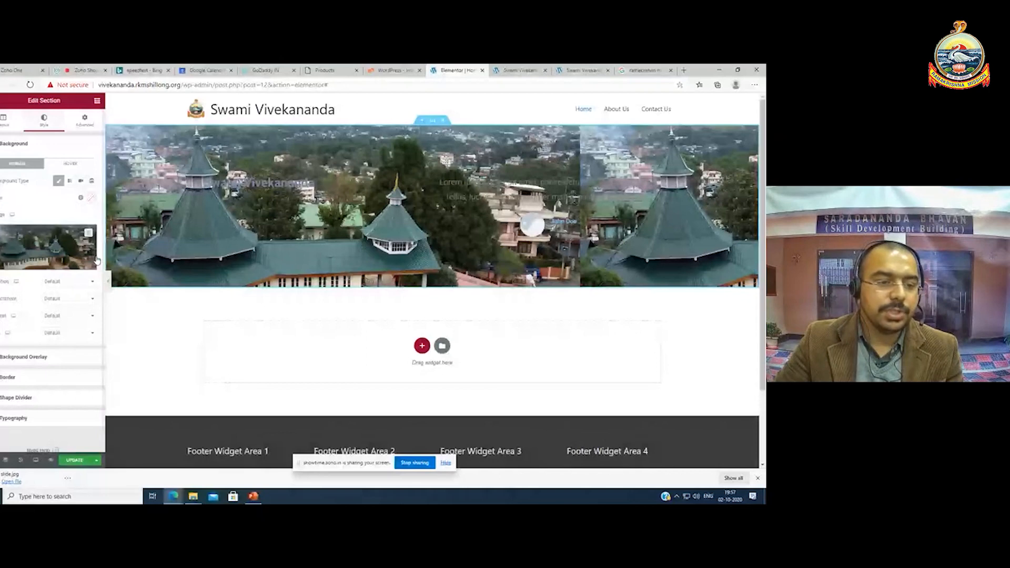
pyautogui.click(66, 281)
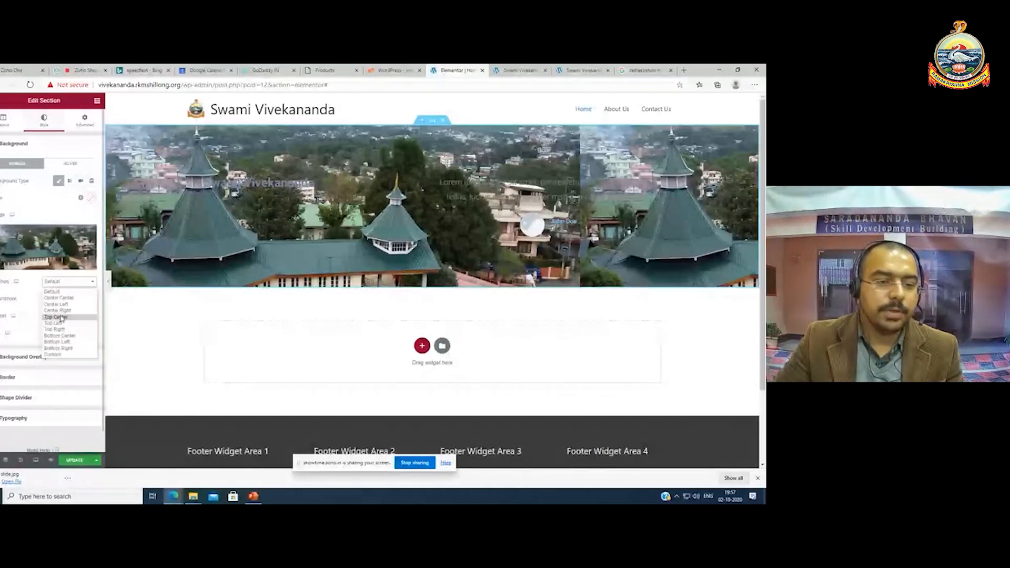
pyautogui.click(58, 318)
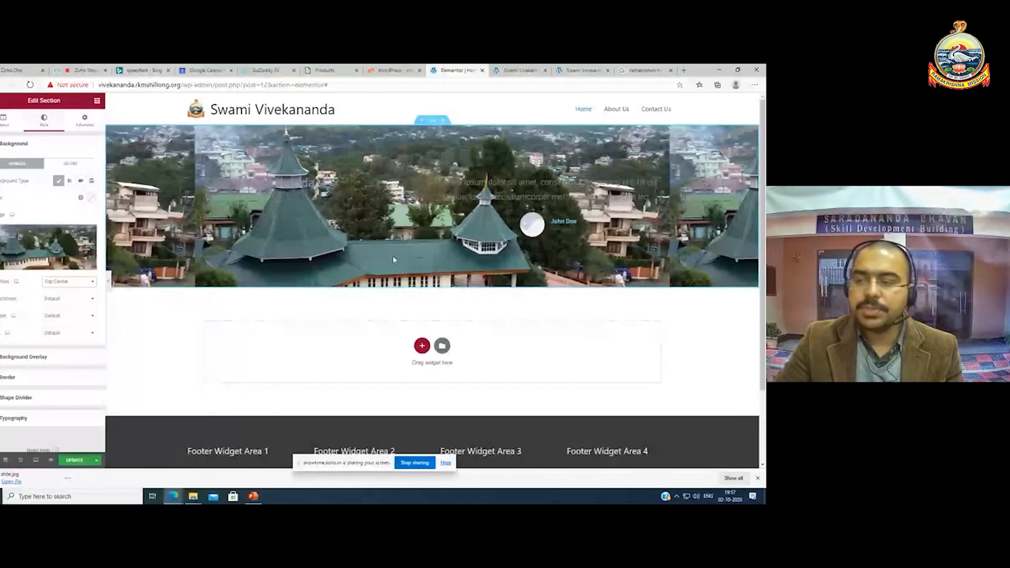
pyautogui.click(67, 317)
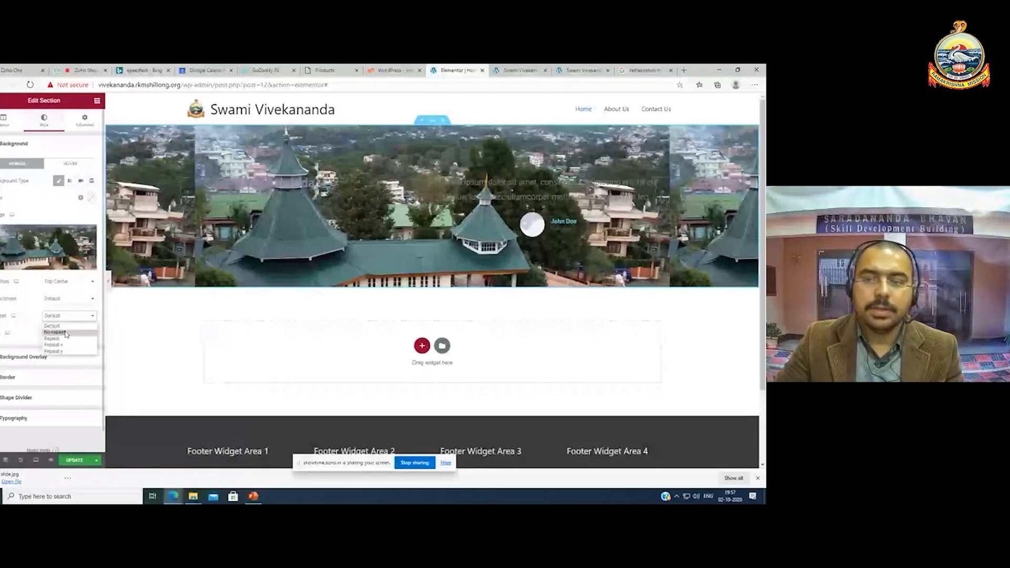
pyautogui.click(66, 333)
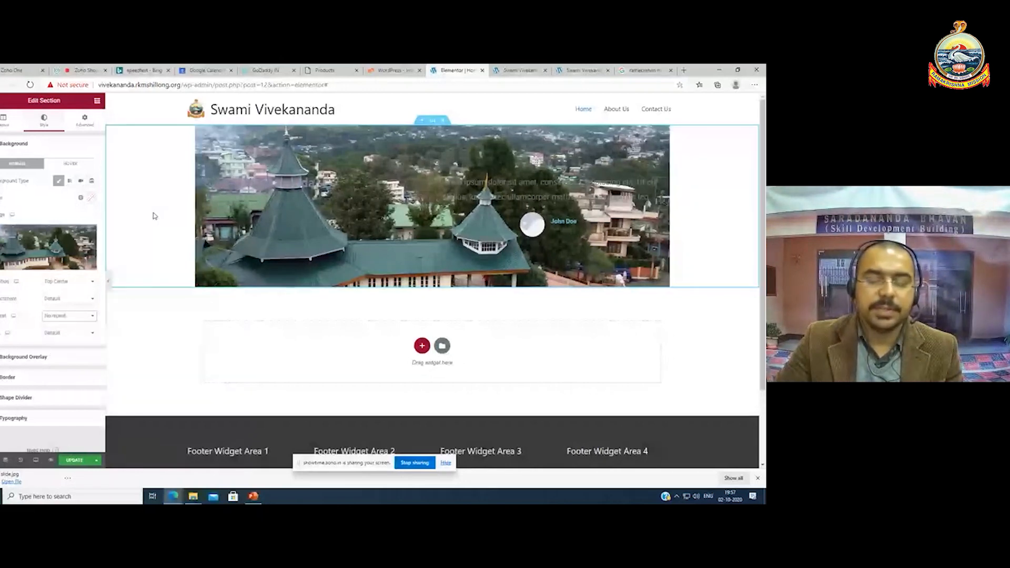
pyautogui.click(76, 317)
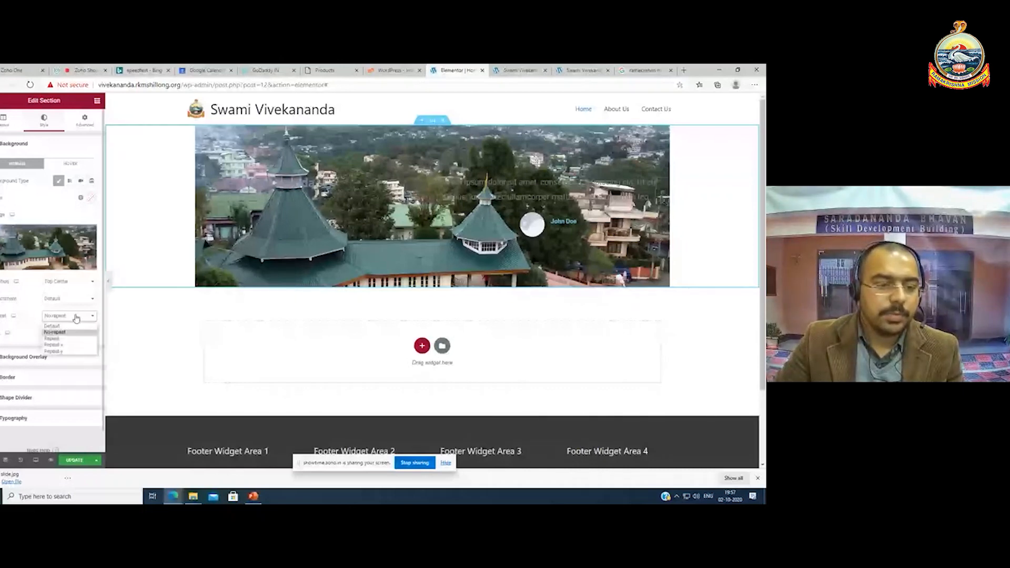
pyautogui.click(74, 332)
pyautogui.click(68, 333)
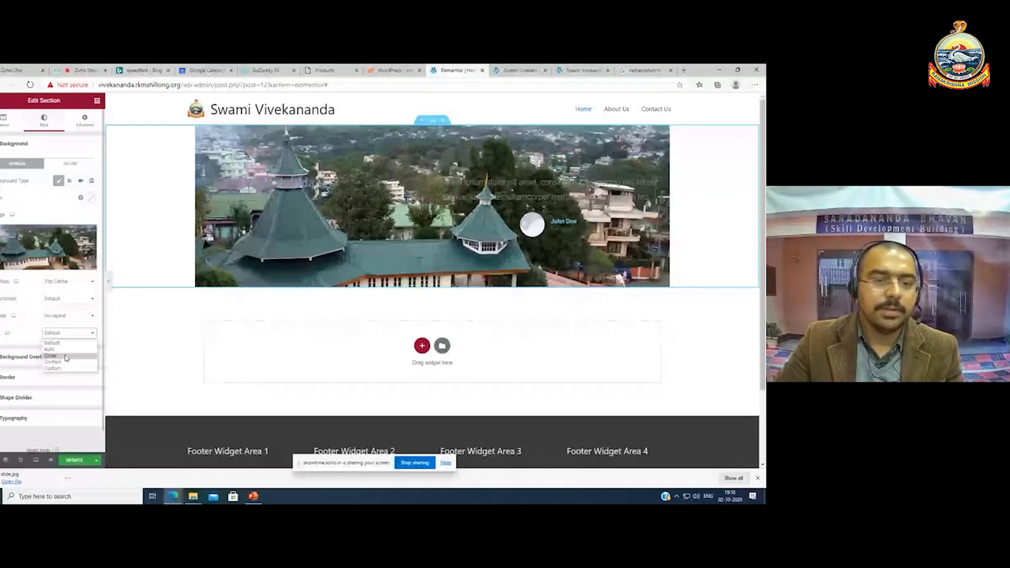
pyautogui.click(66, 357)
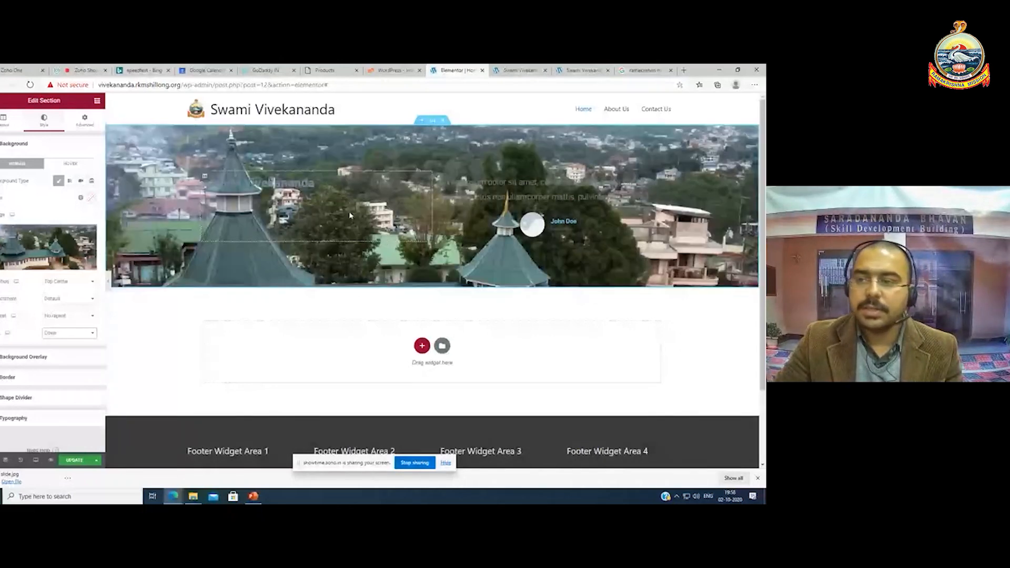
# Try the Contain and Custom sizes for the section's background image and return the size to Cover
pyautogui.click(81, 333)
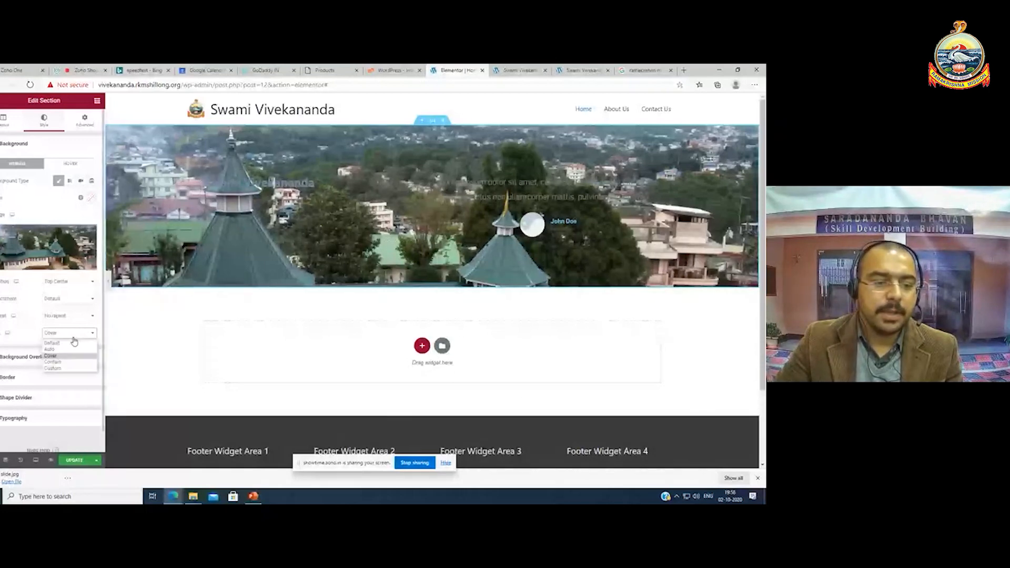
pyautogui.click(67, 366)
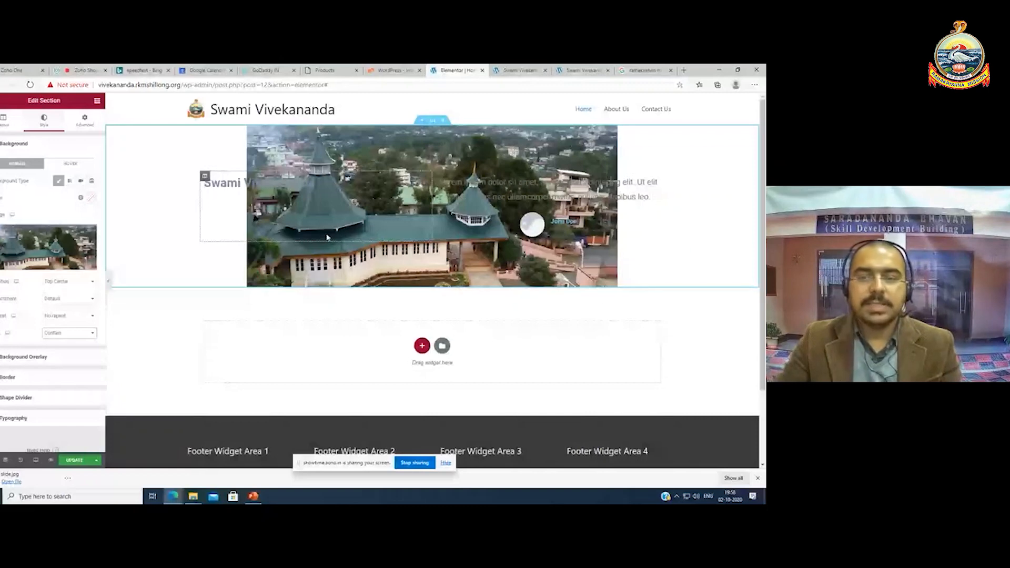
pyautogui.click(88, 337)
pyautogui.click(69, 372)
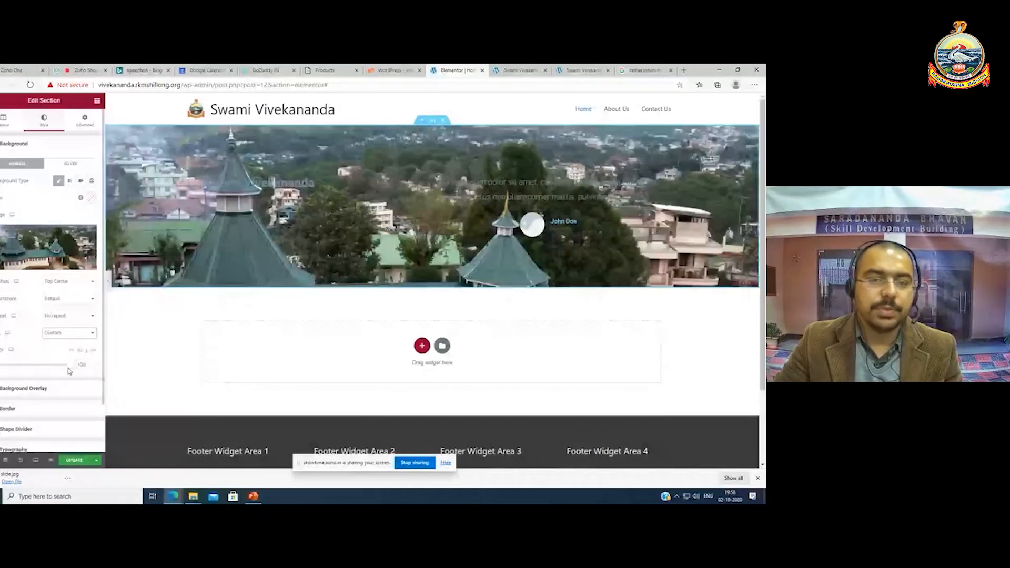
pyautogui.click(67, 334)
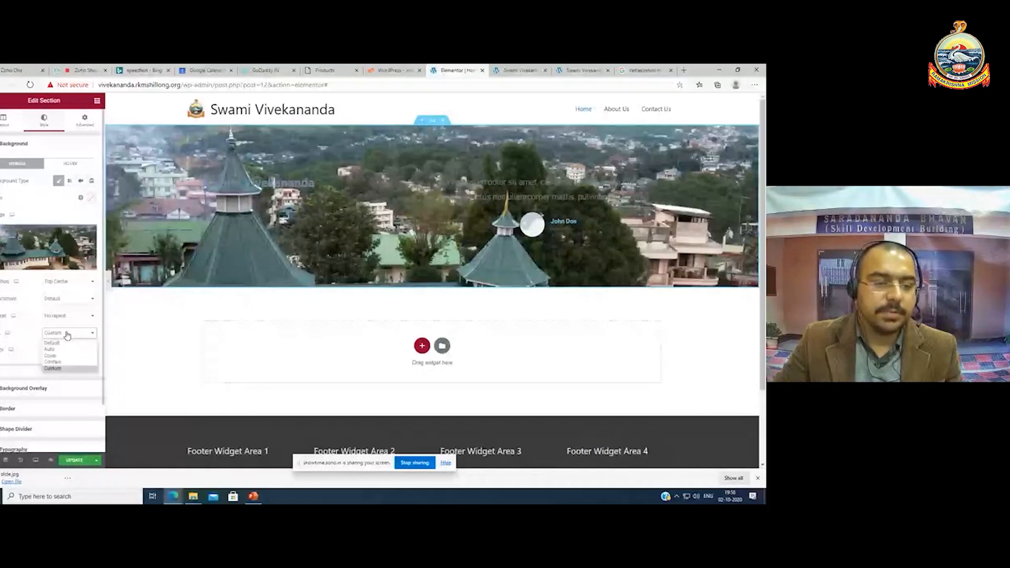
pyautogui.click(62, 355)
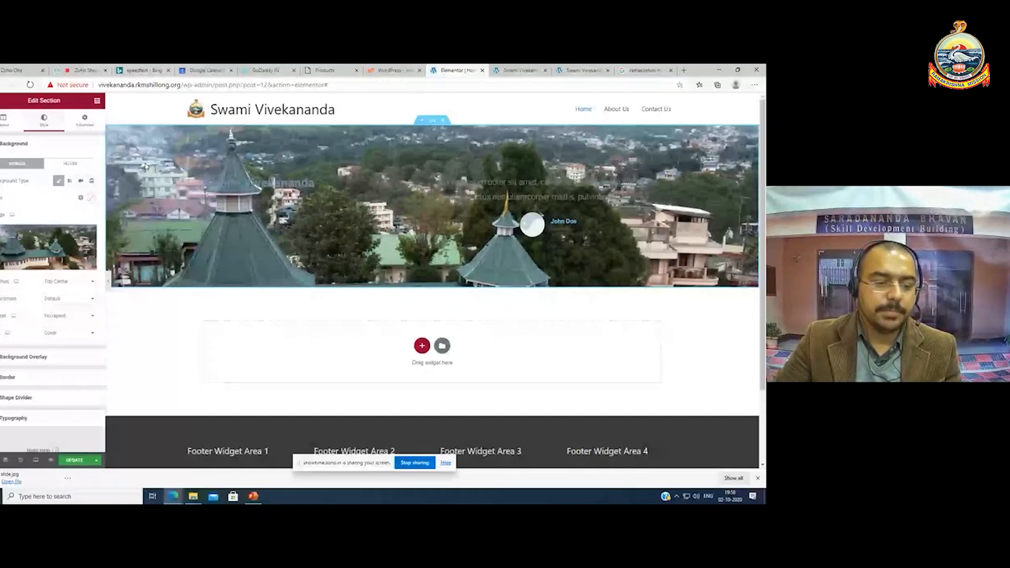
# Update the Home page and reload the live site in its browser tab to check the new background
pyautogui.click(74, 461)
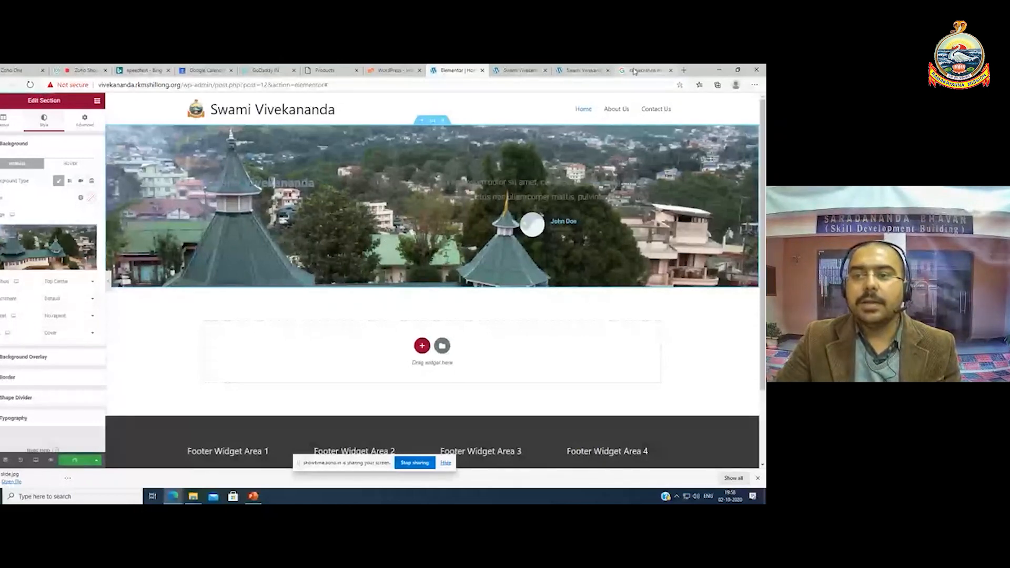
pyautogui.click(581, 70)
pyautogui.click(30, 85)
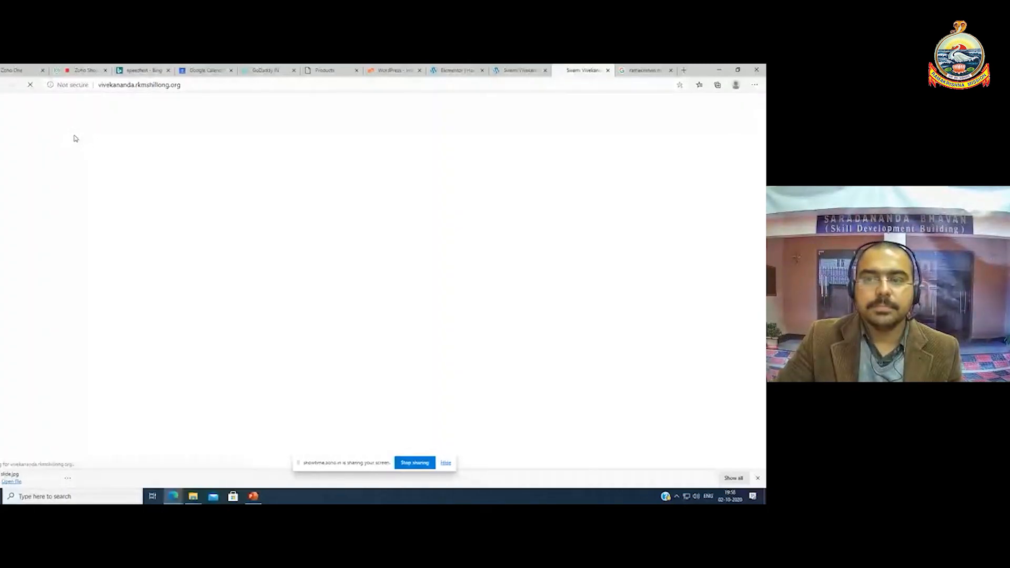
pyautogui.click(511, 72)
pyautogui.click(580, 72)
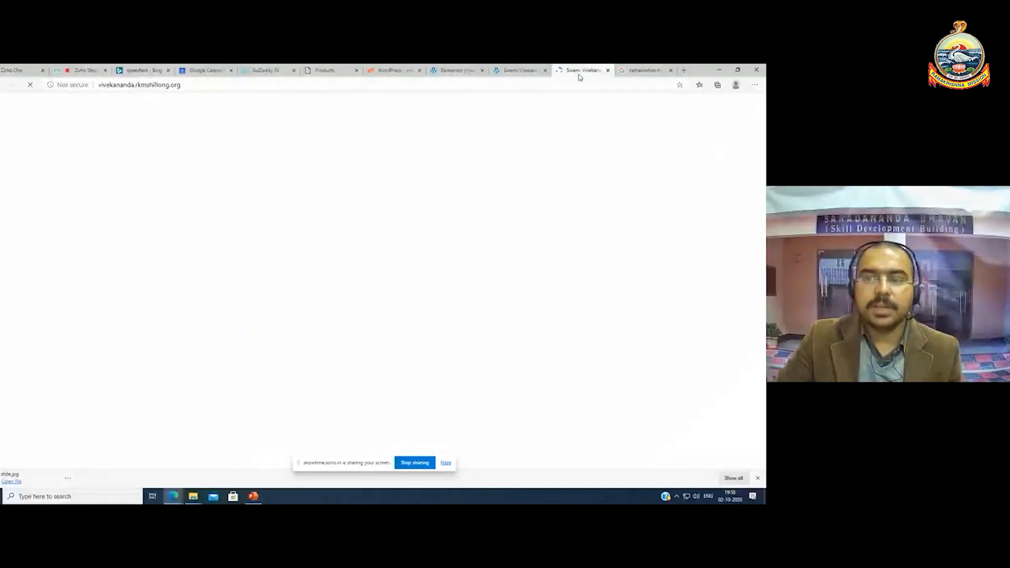
pyautogui.click(518, 73)
pyautogui.click(466, 72)
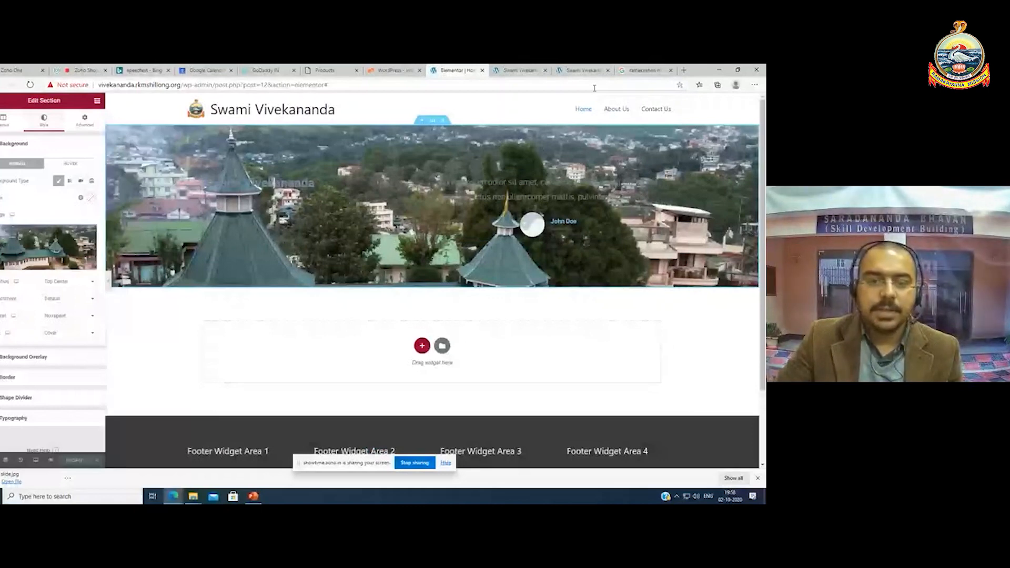
pyautogui.click(584, 70)
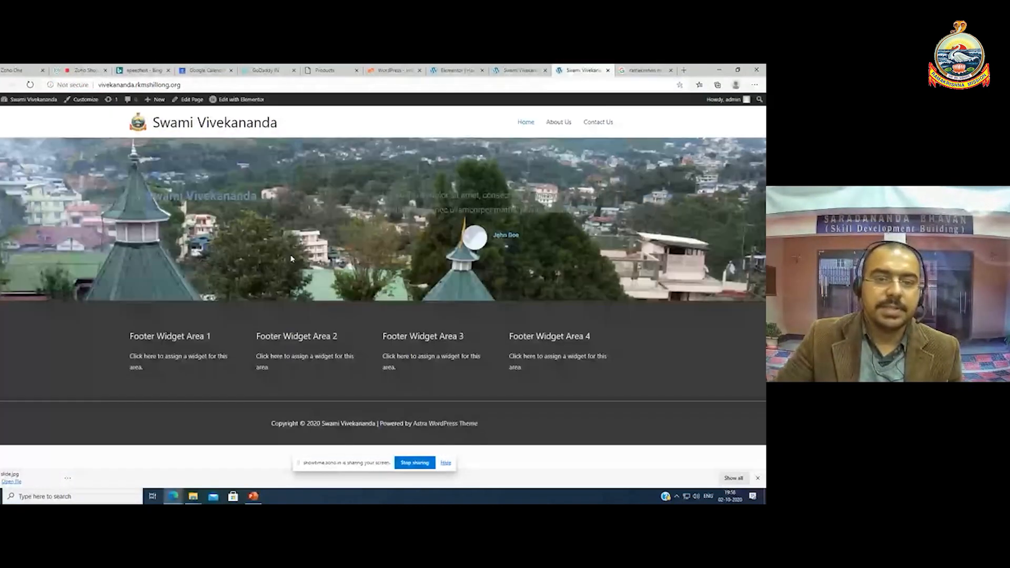
pyautogui.press('F5')
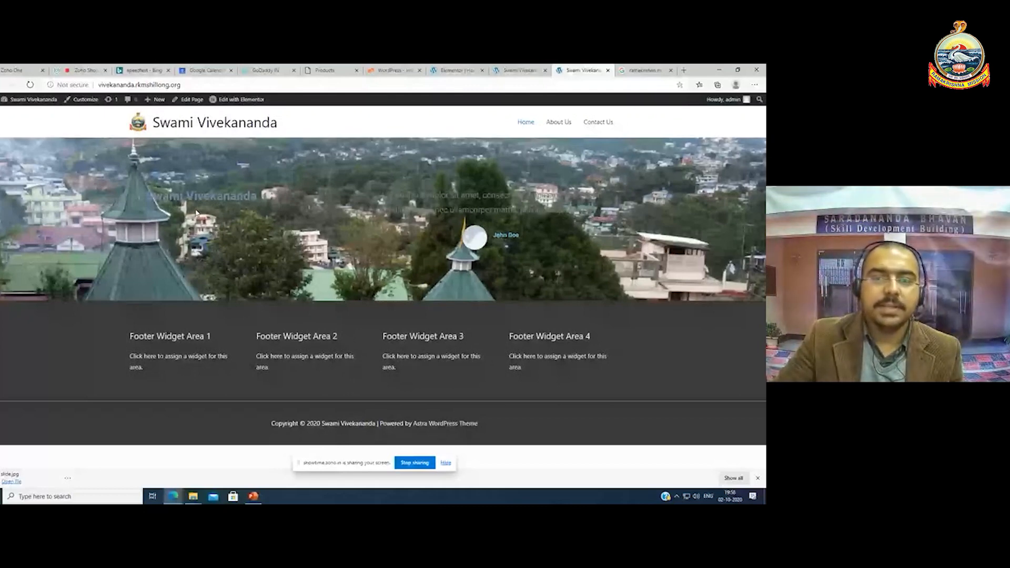
# Return to the Elementor editor tab and change the section heading's text color to dark blue
pyautogui.click(519, 70)
pyautogui.click(445, 75)
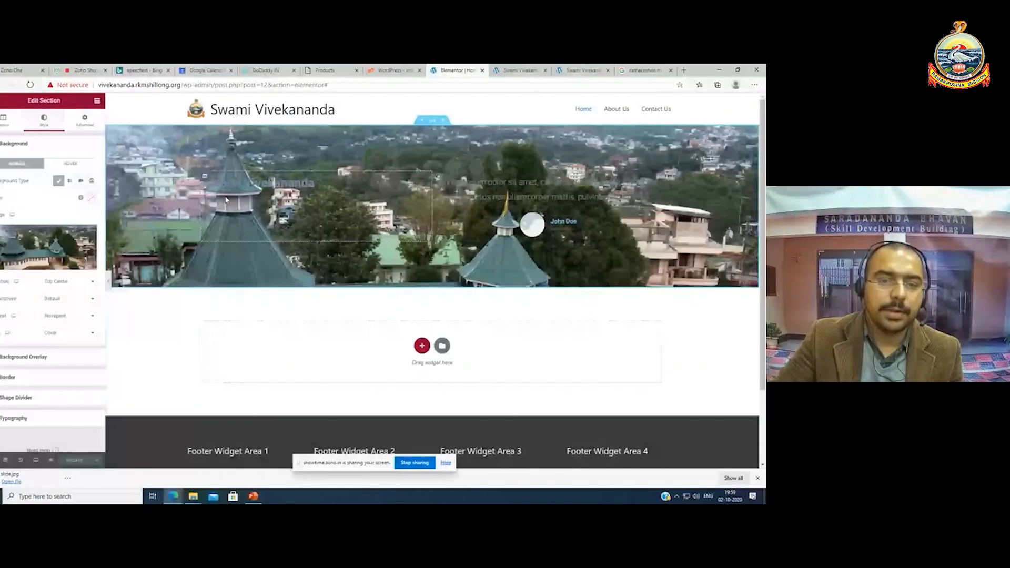
pyautogui.click(253, 176)
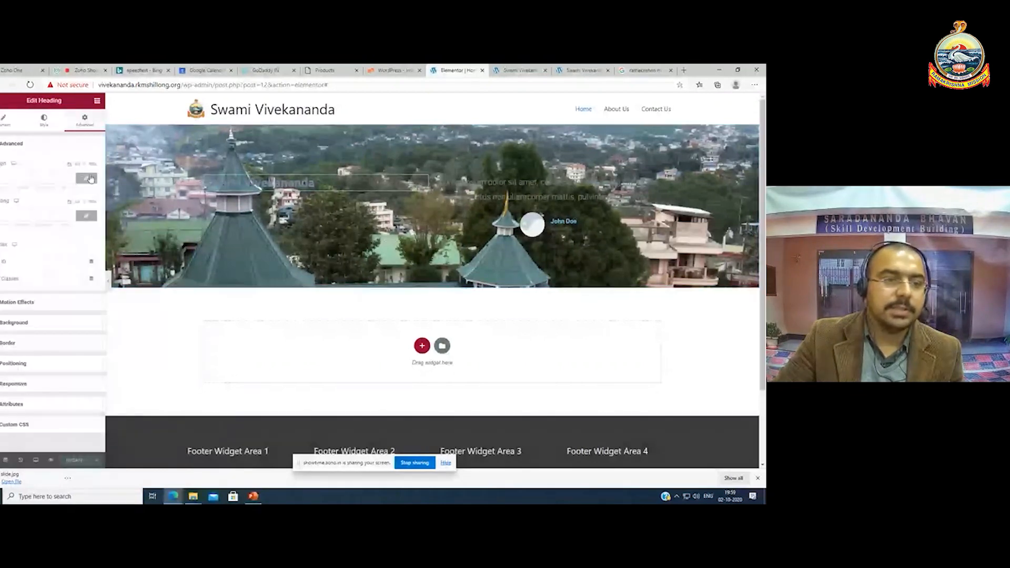
pyautogui.click(43, 123)
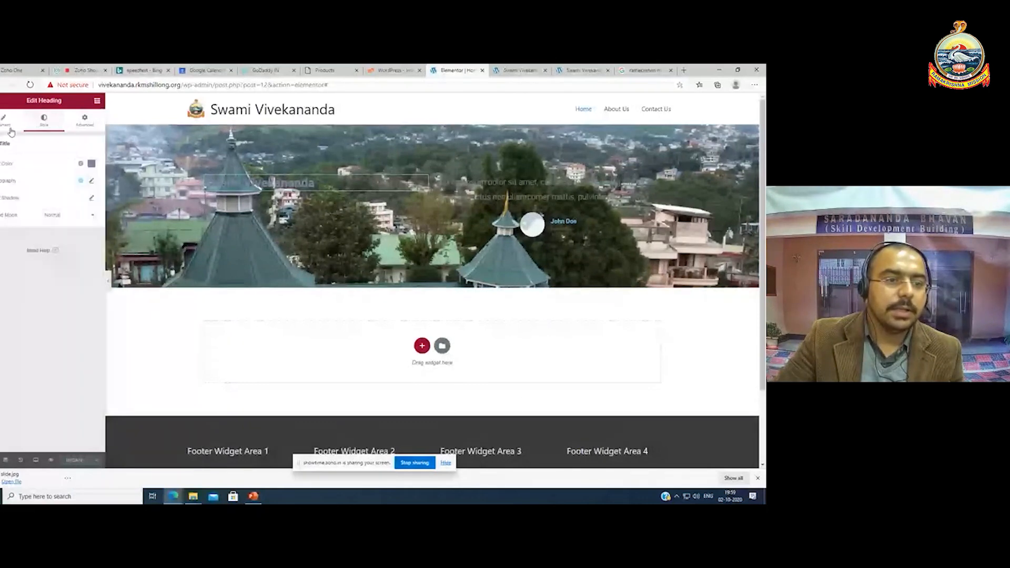
pyautogui.click(10, 128)
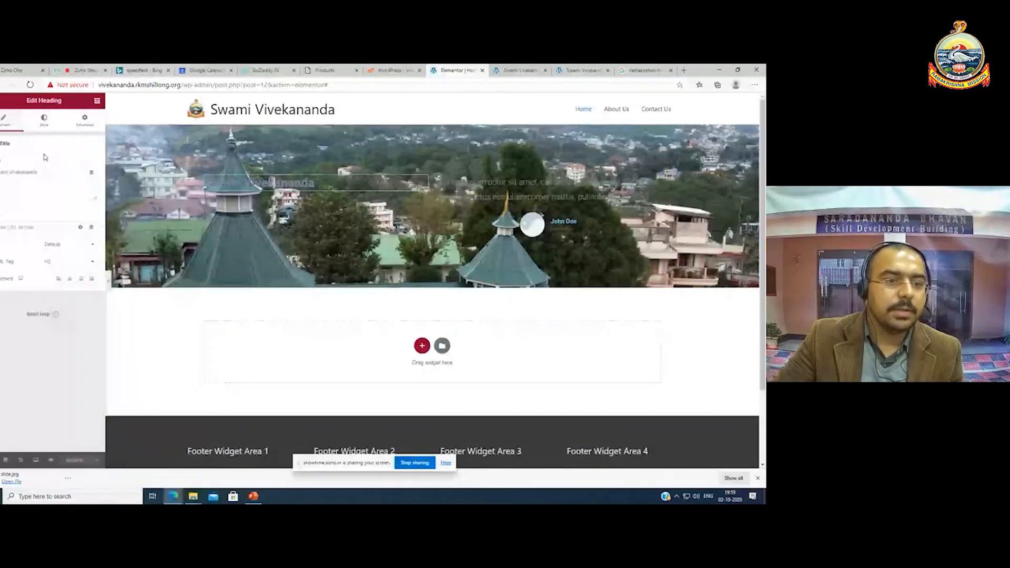
pyautogui.click(44, 121)
pyautogui.click(91, 165)
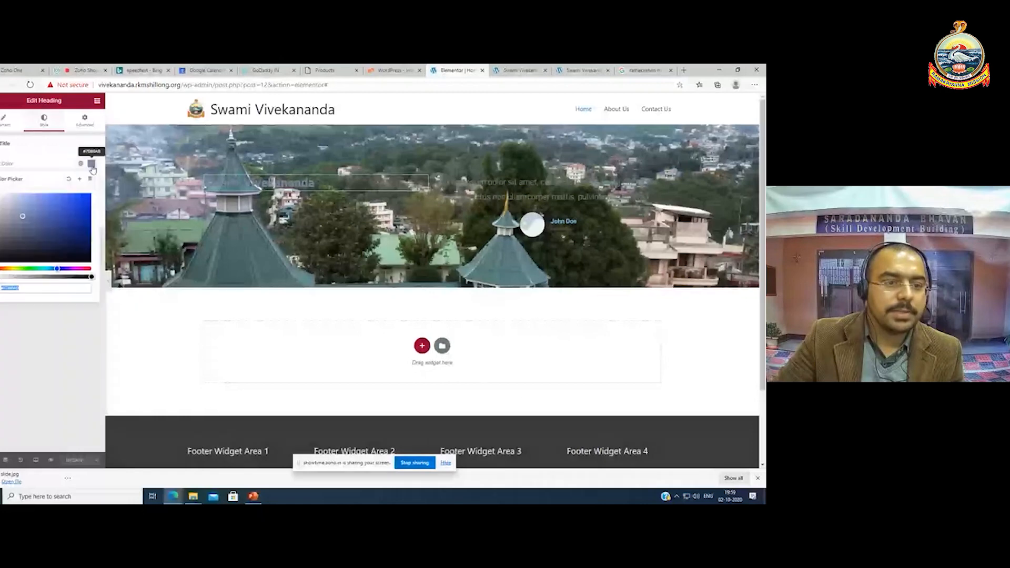
pyautogui.click(83, 221)
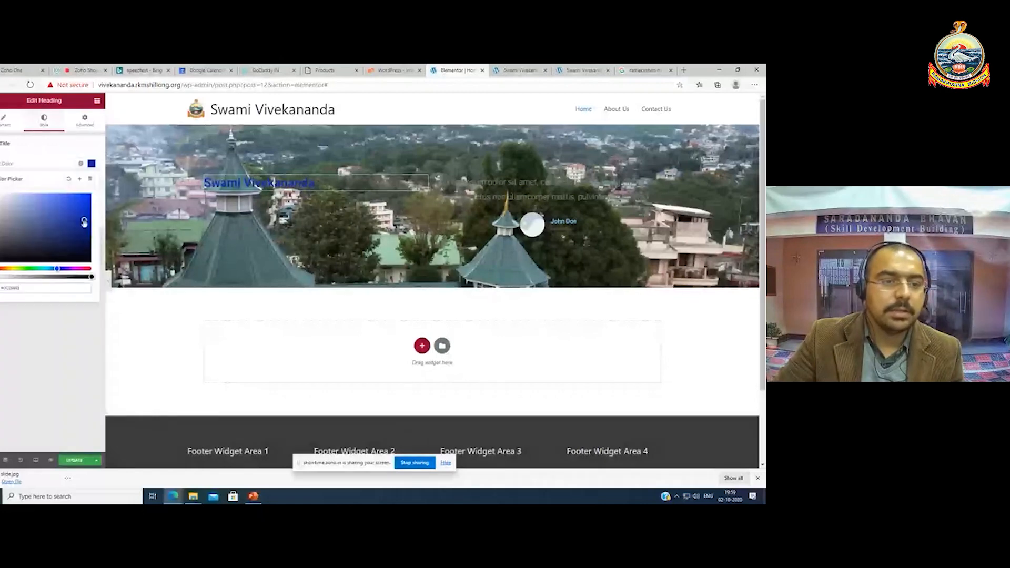
pyautogui.click(86, 228)
# Change the section heading's text color to near-white
pyautogui.click(67, 151)
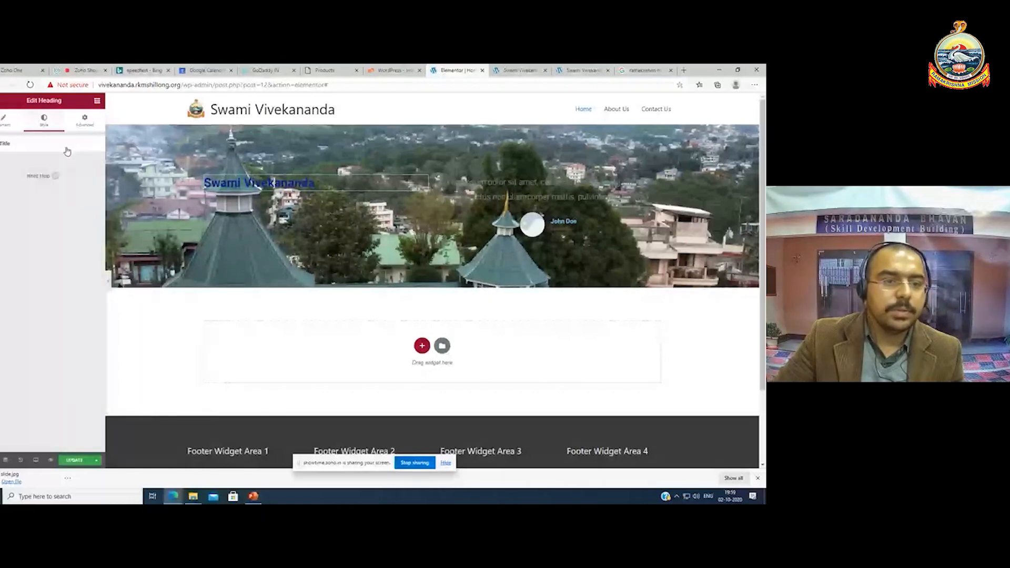
pyautogui.click(11, 147)
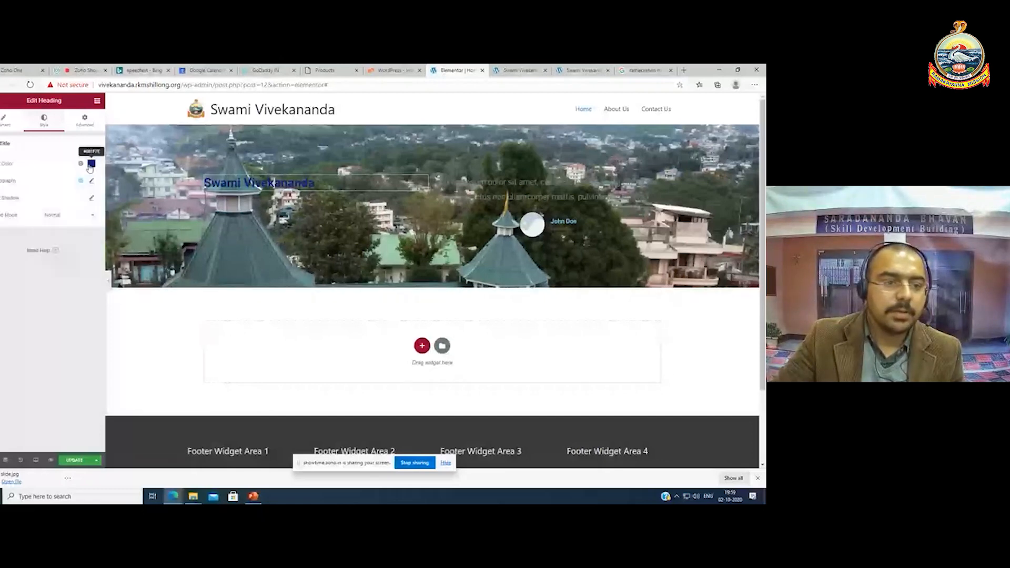
pyautogui.click(91, 163)
pyautogui.click(13, 204)
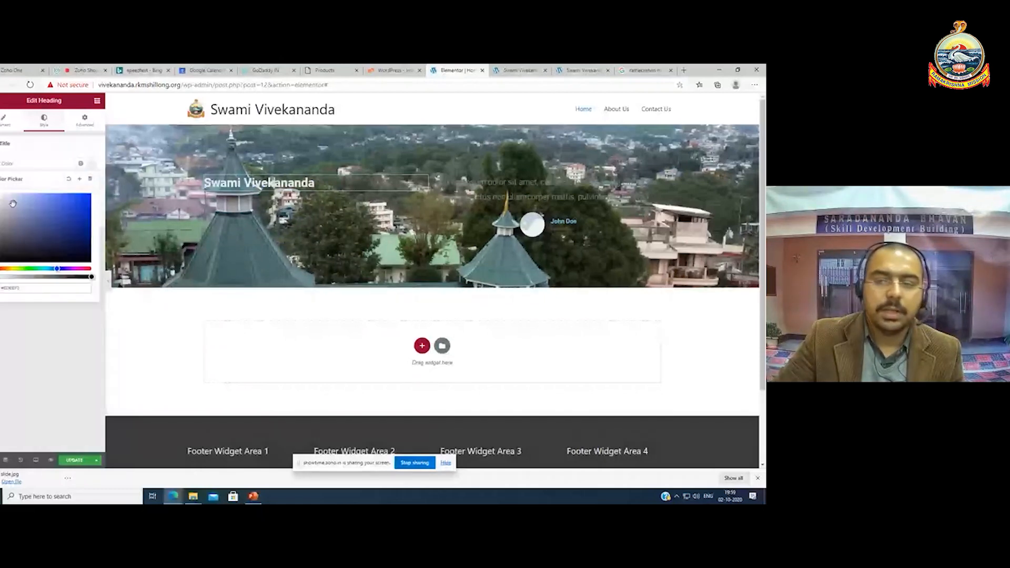
# Set the testimonial's content text color to light gray
pyautogui.click(555, 192)
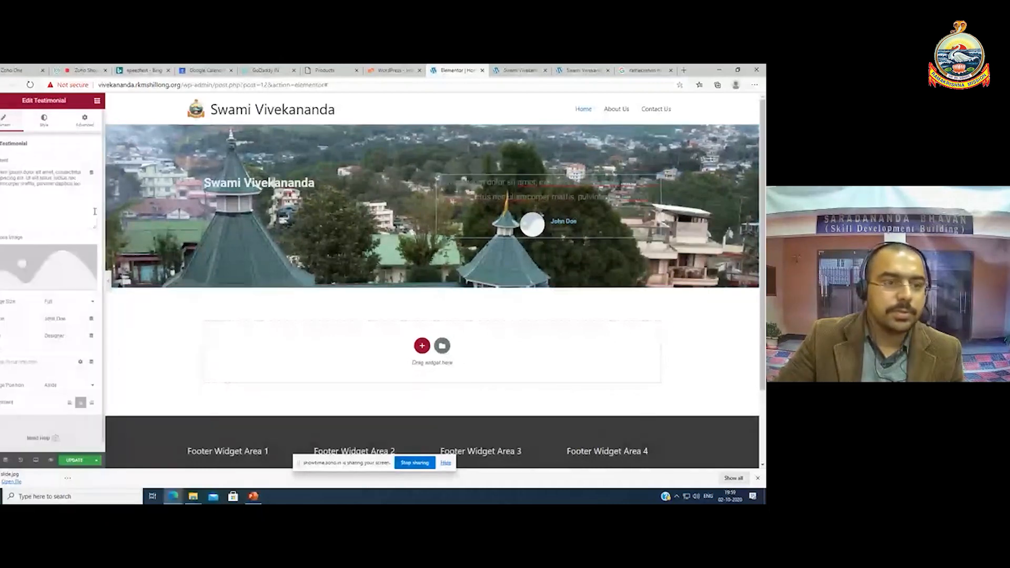
pyautogui.click(42, 123)
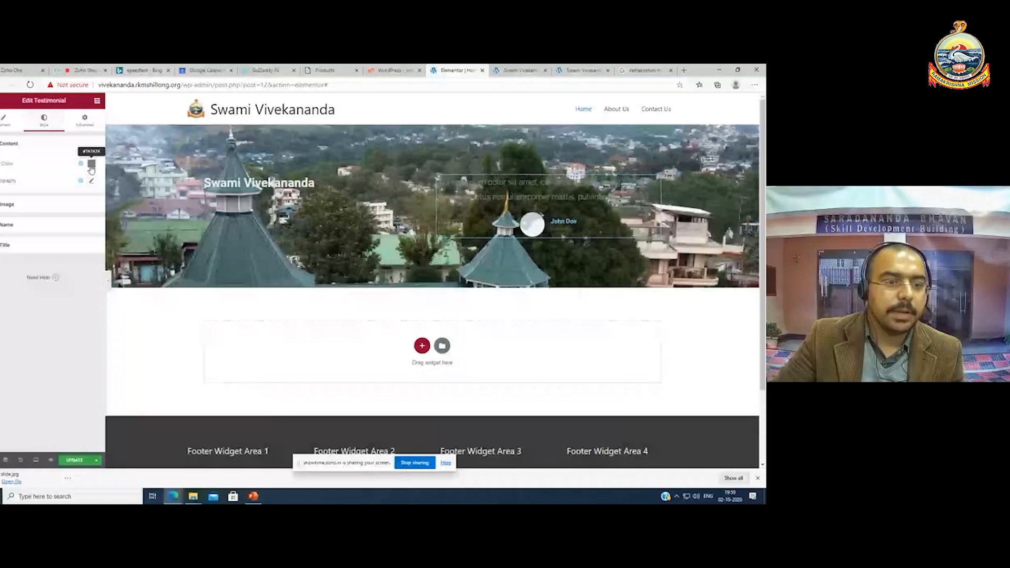
pyautogui.click(91, 164)
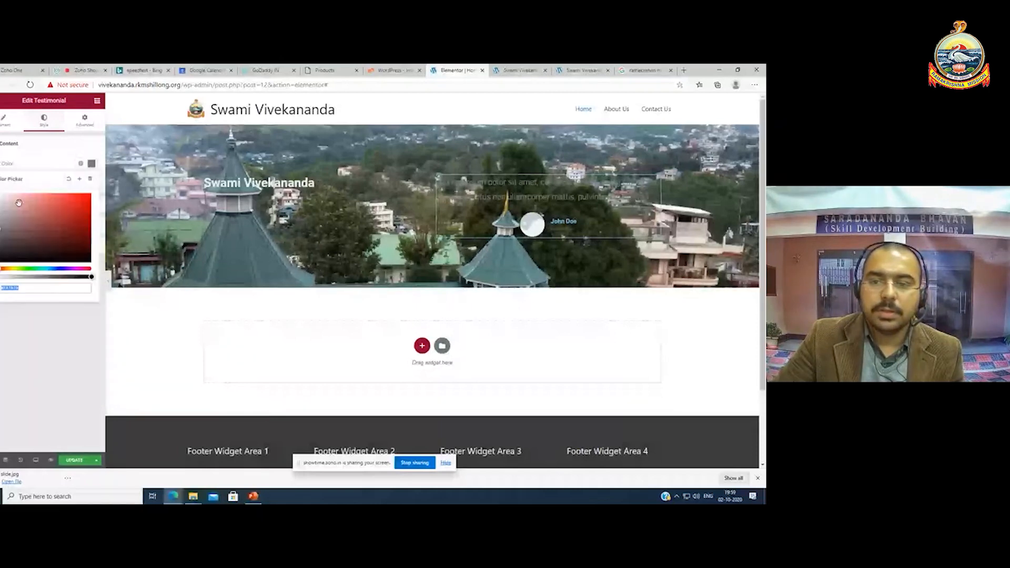
pyautogui.moveTo(18, 203); pyautogui.dragTo(5, 204)
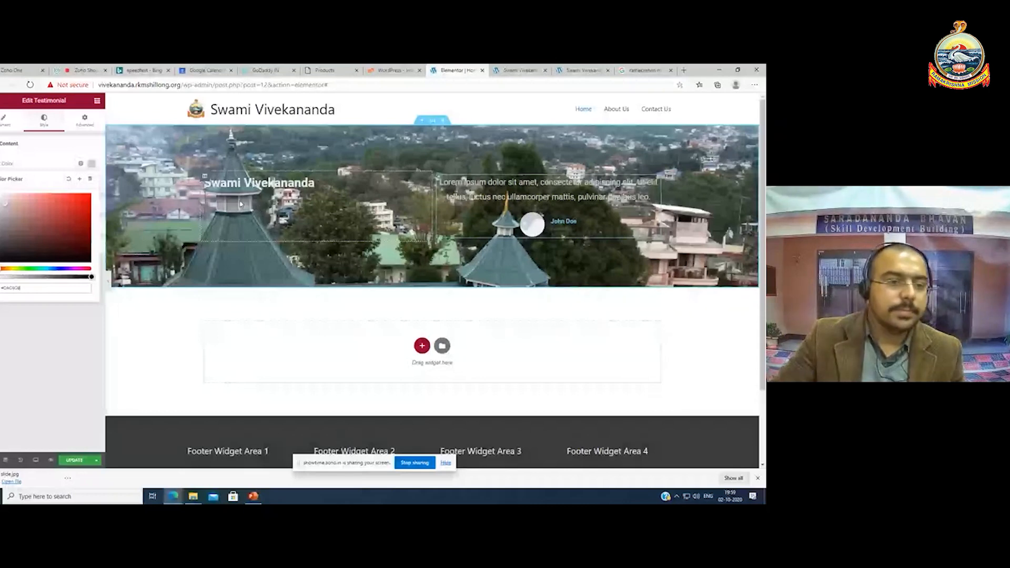
# Set the testimonial's entrance animation to Fade In Down
pyautogui.click(87, 145)
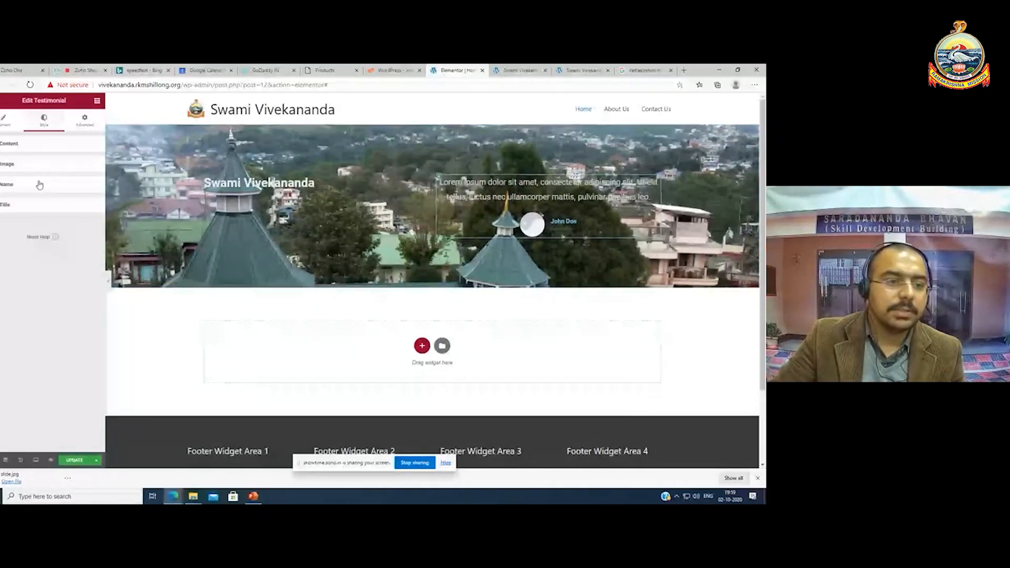
pyautogui.click(82, 121)
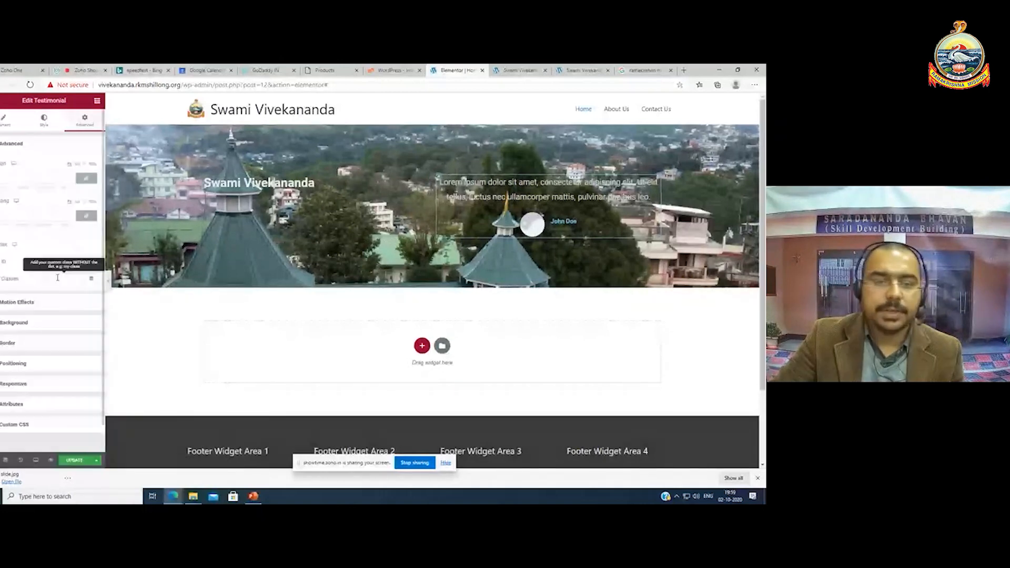
pyautogui.click(37, 305)
pyautogui.click(31, 199)
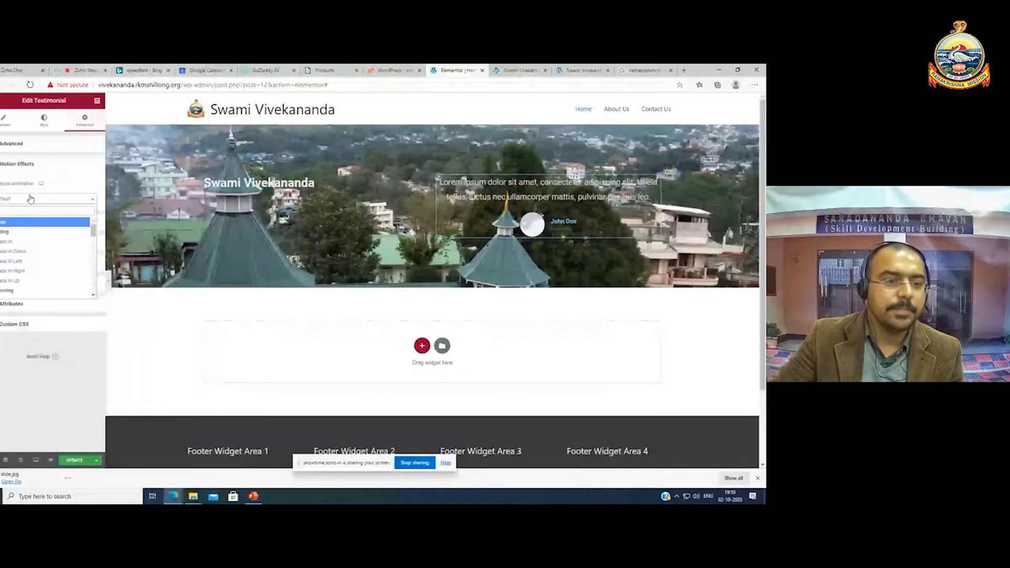
pyautogui.click(24, 254)
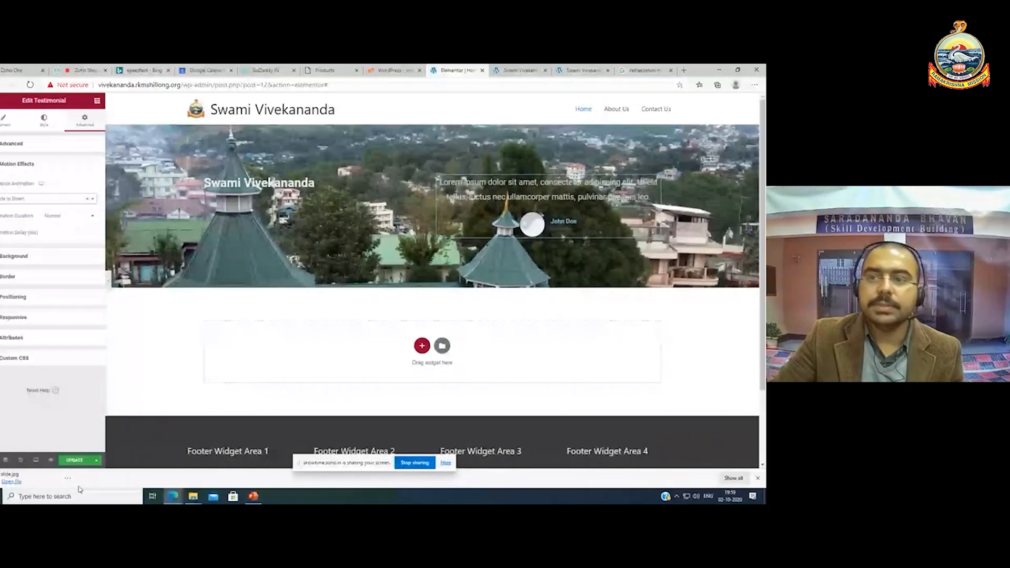
# Check the text colors and animation on the reloaded live Home page, and return to the Elementor editor tab
pyautogui.hotkey('ctrl', 'Tab')
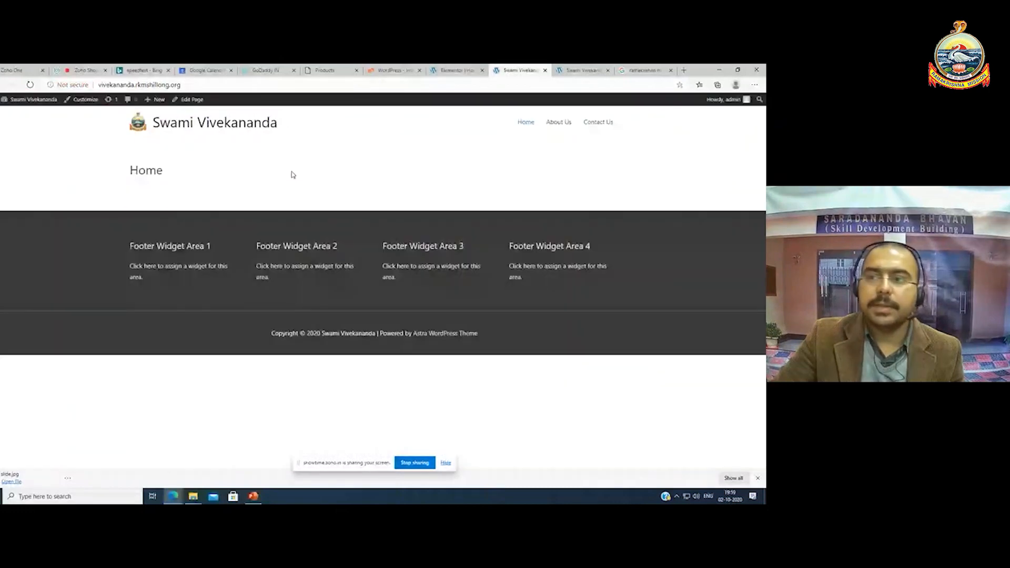
pyautogui.hotkey('ctrl', 'Tab')
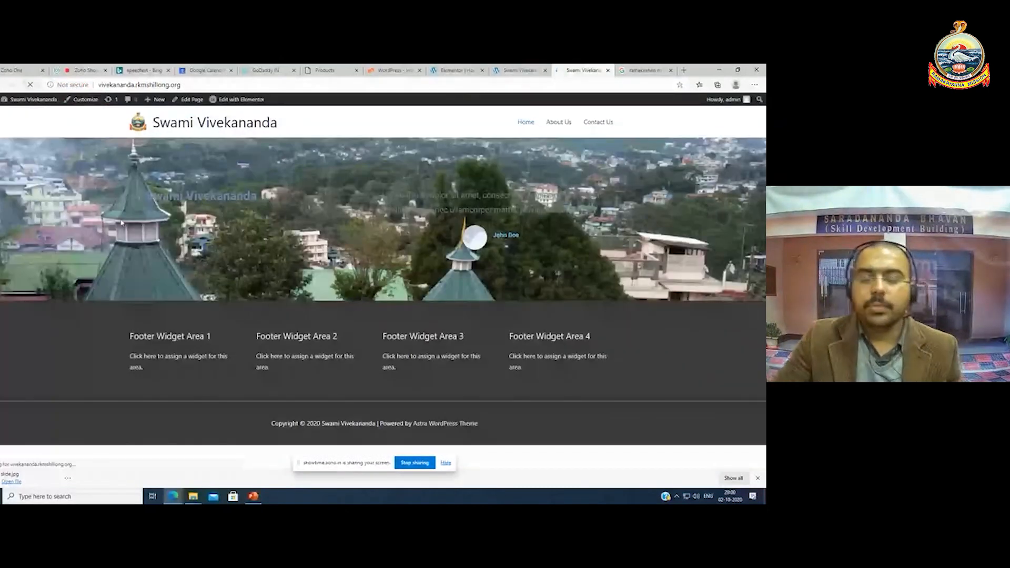
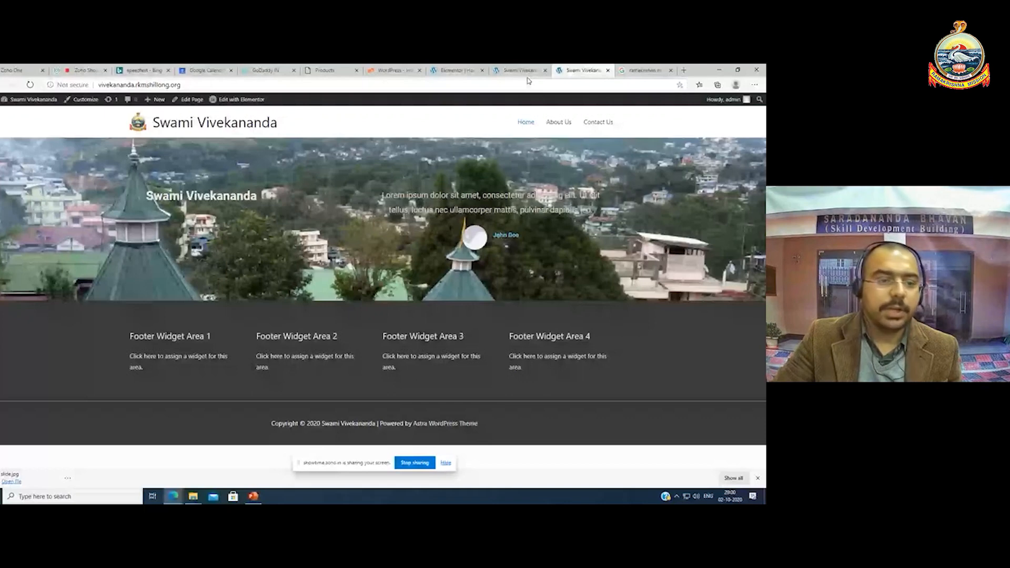
pyautogui.click(455, 70)
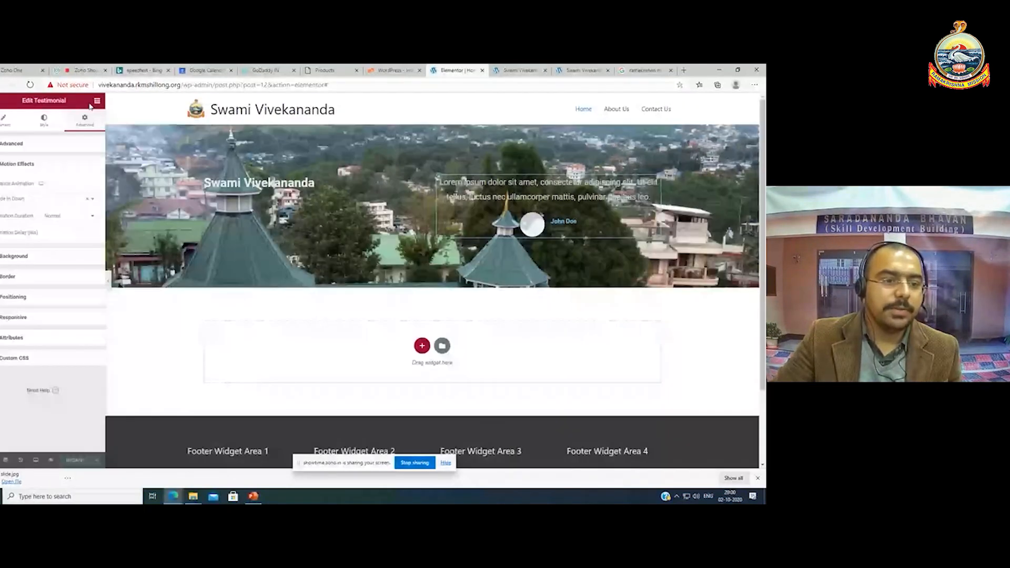
pyautogui.click(97, 101)
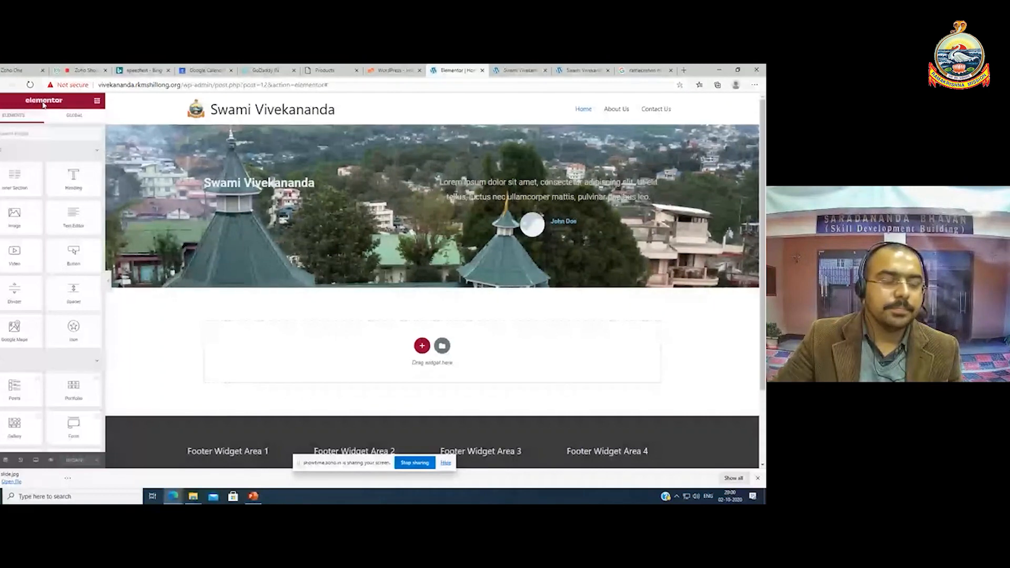
pyautogui.click(73, 116)
pyautogui.click(16, 116)
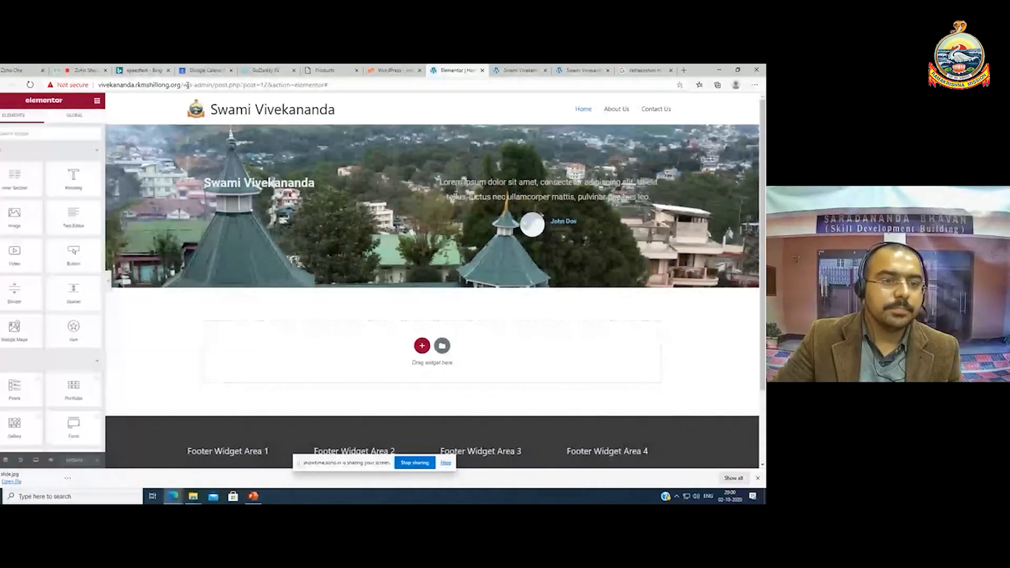
pyautogui.click(391, 70)
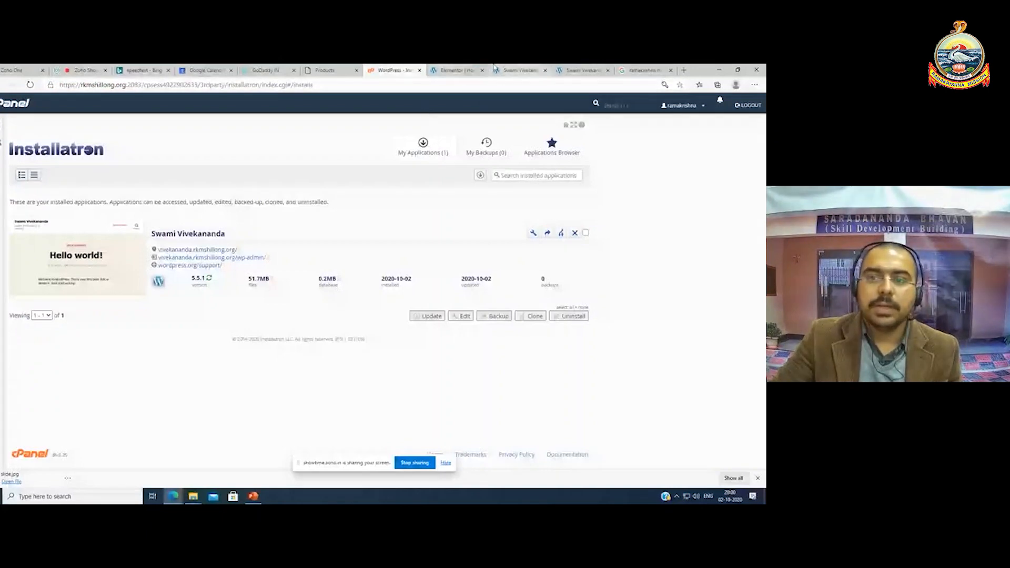
# Reload the live Home page in its older browser tab and open the site in the theme Customizer
pyautogui.click(516, 70)
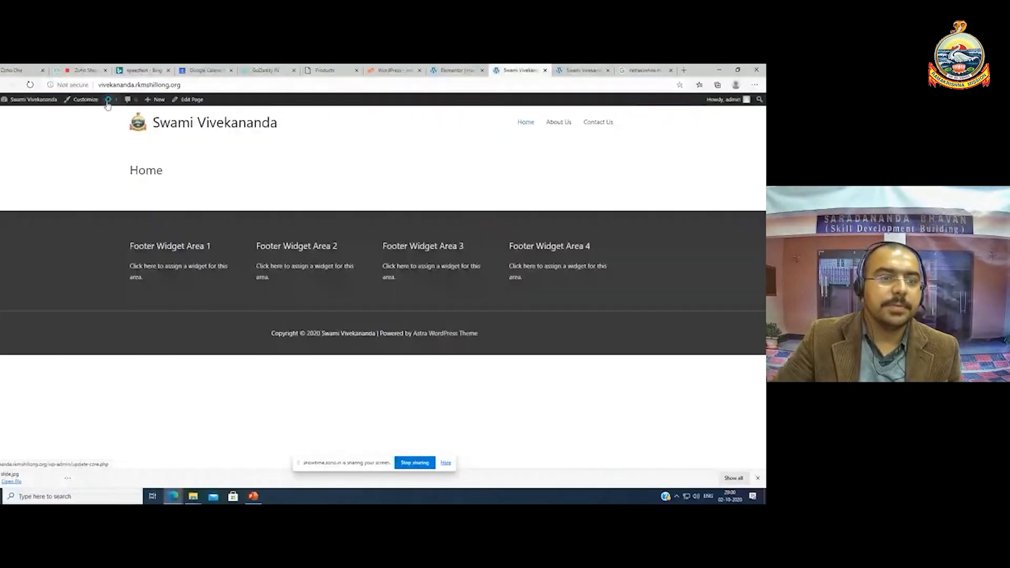
pyautogui.click(30, 84)
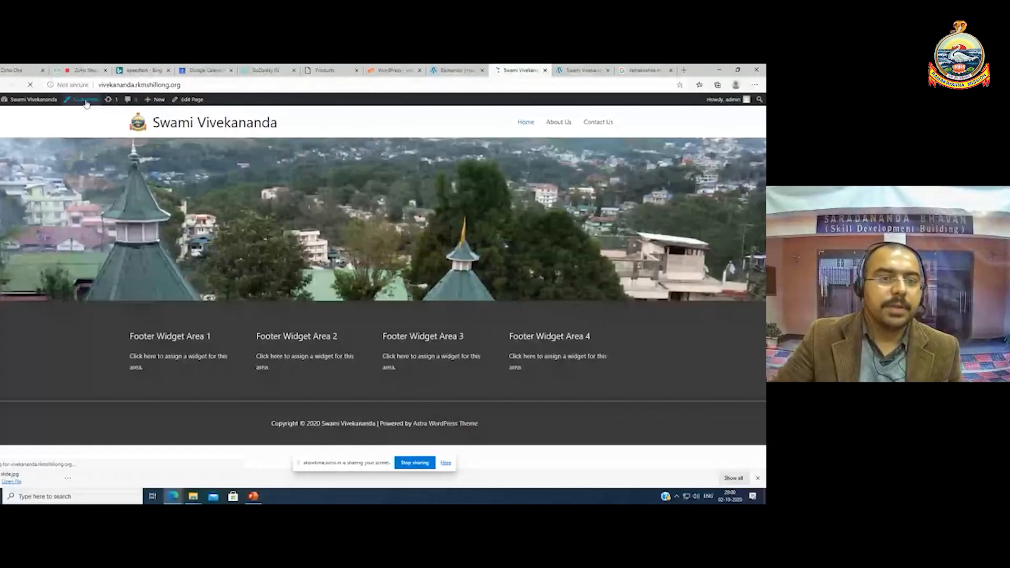
pyautogui.click(86, 102)
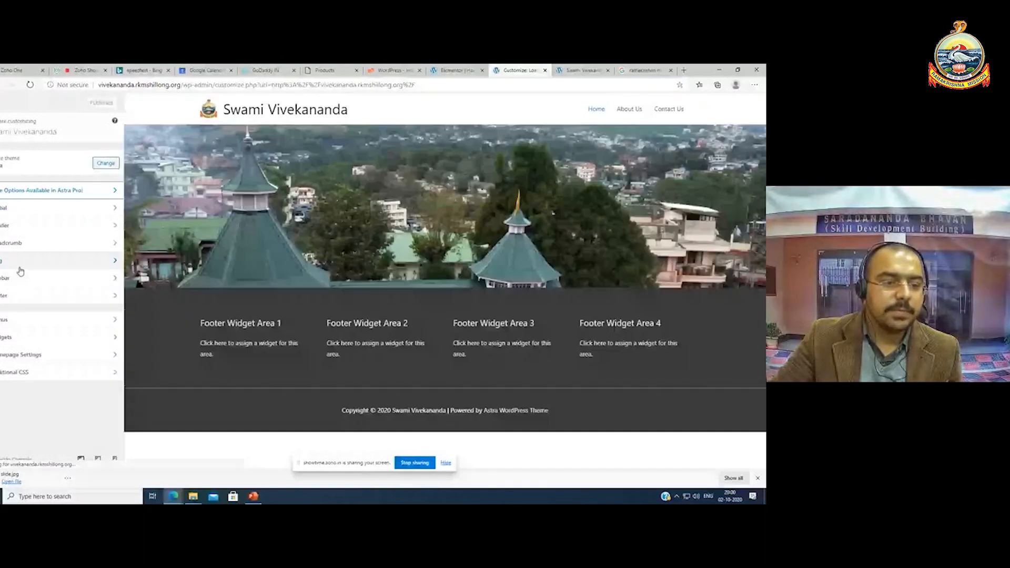
# Change the footer bar layout to the third option, with the copyright text aligned to the left
pyautogui.click(21, 294)
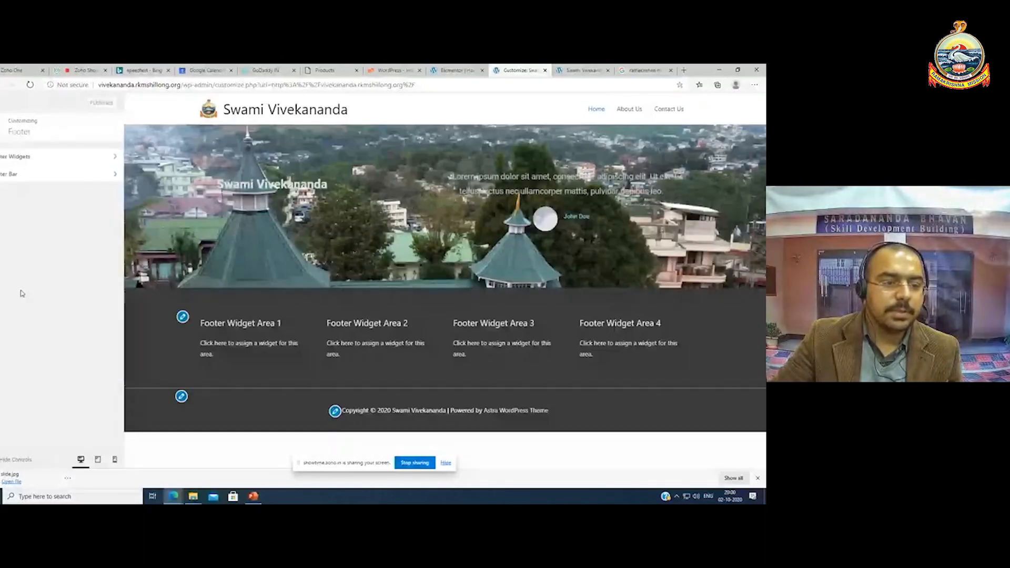
pyautogui.click(14, 175)
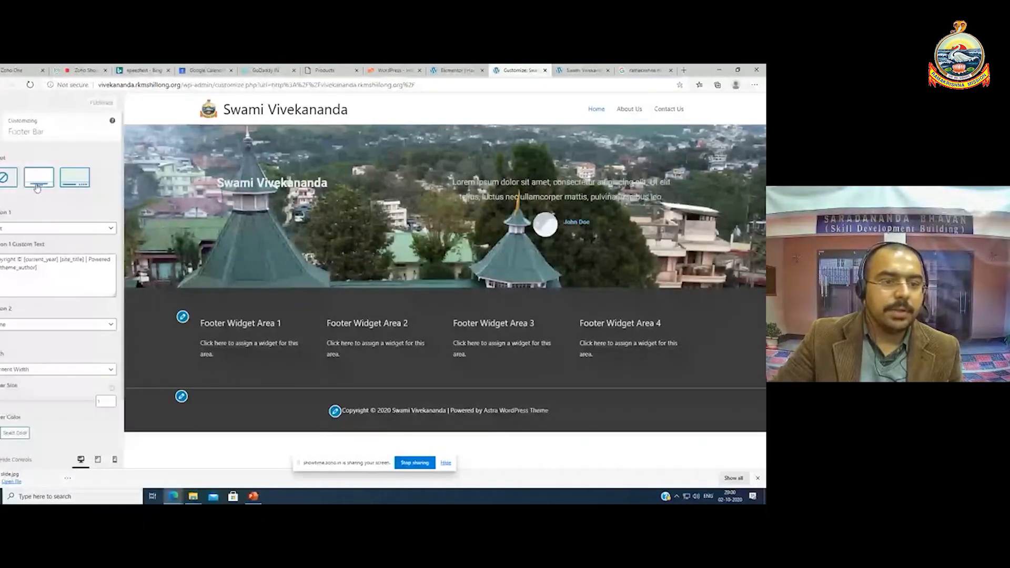
pyautogui.click(40, 185)
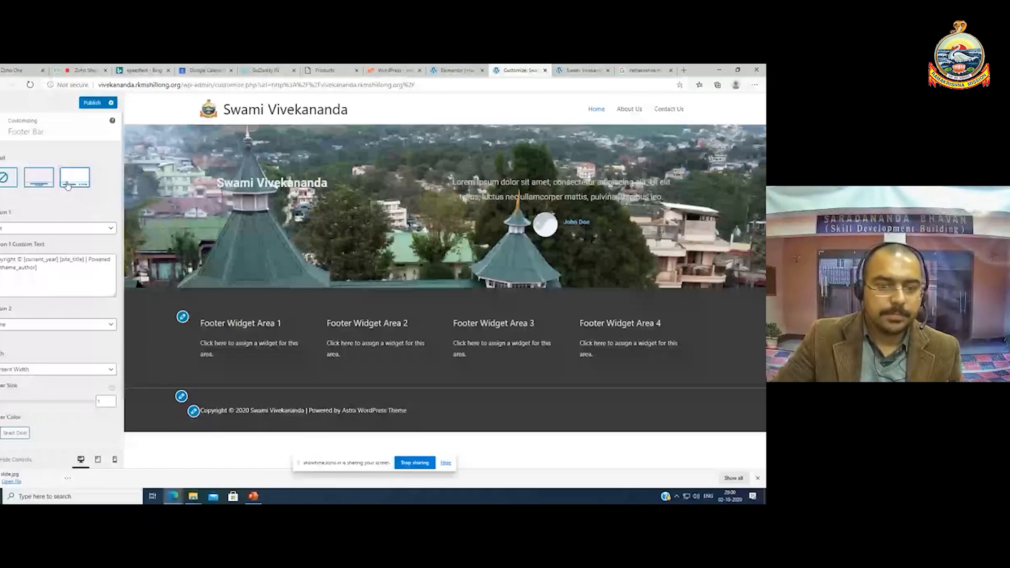
# Set the footer widgets' background color to gray #7a7a7a and open their content color options
pyautogui.click(182, 317)
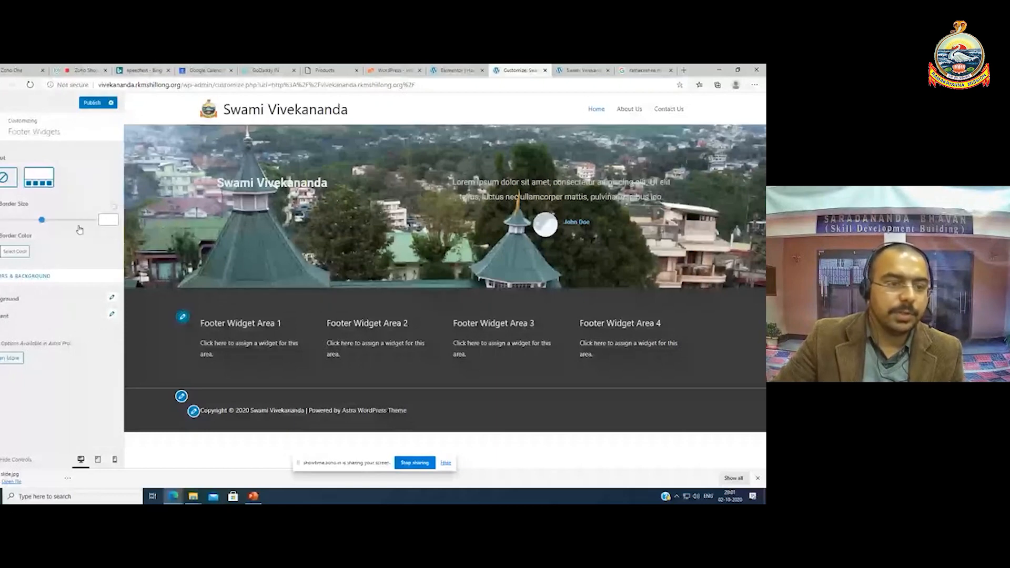
pyautogui.click(15, 252)
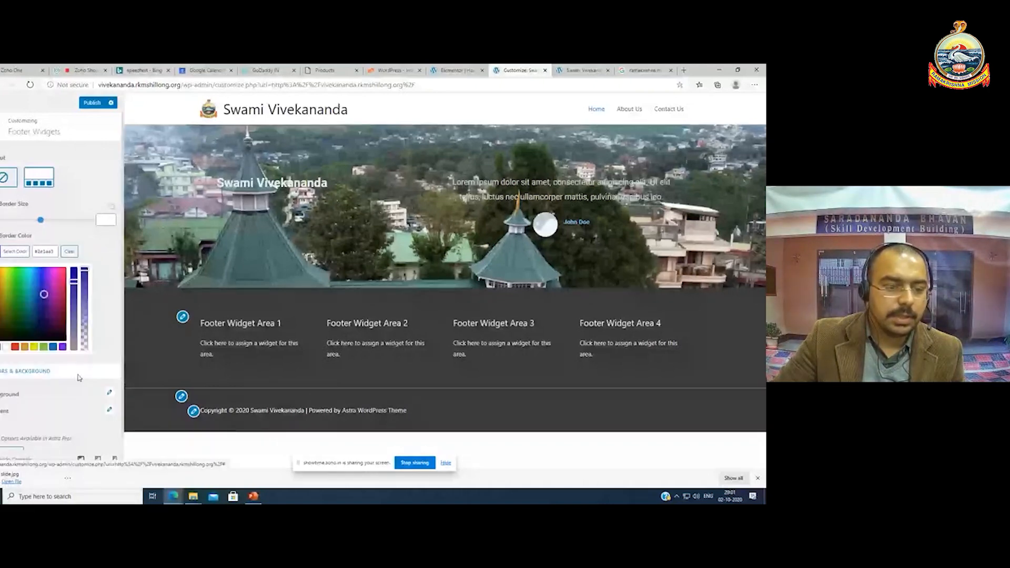
pyautogui.click(78, 378)
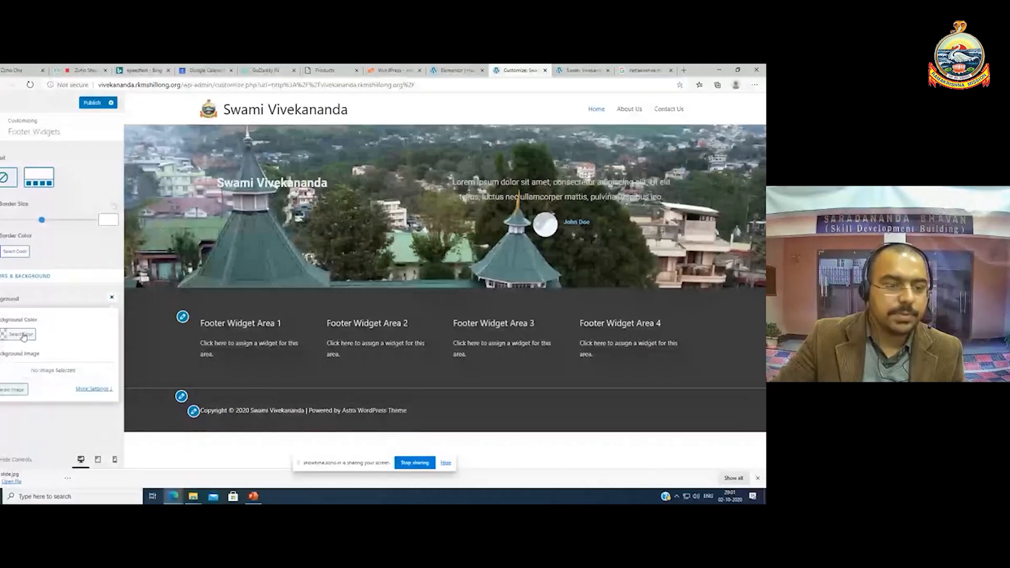
pyautogui.click(24, 337)
pyautogui.moveTo(55, 374); pyautogui.dragTo(18, 390)
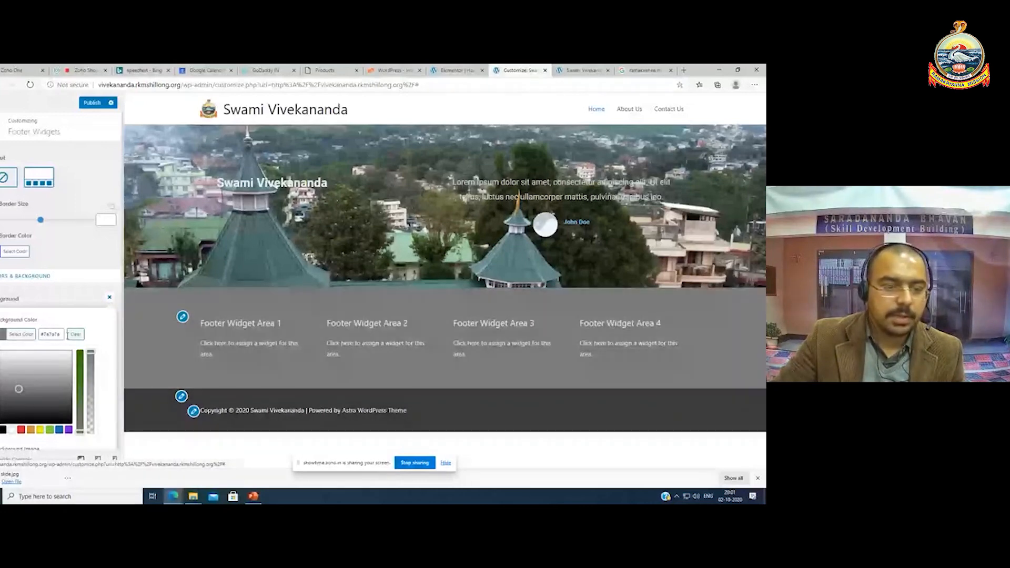
pyautogui.click(110, 297)
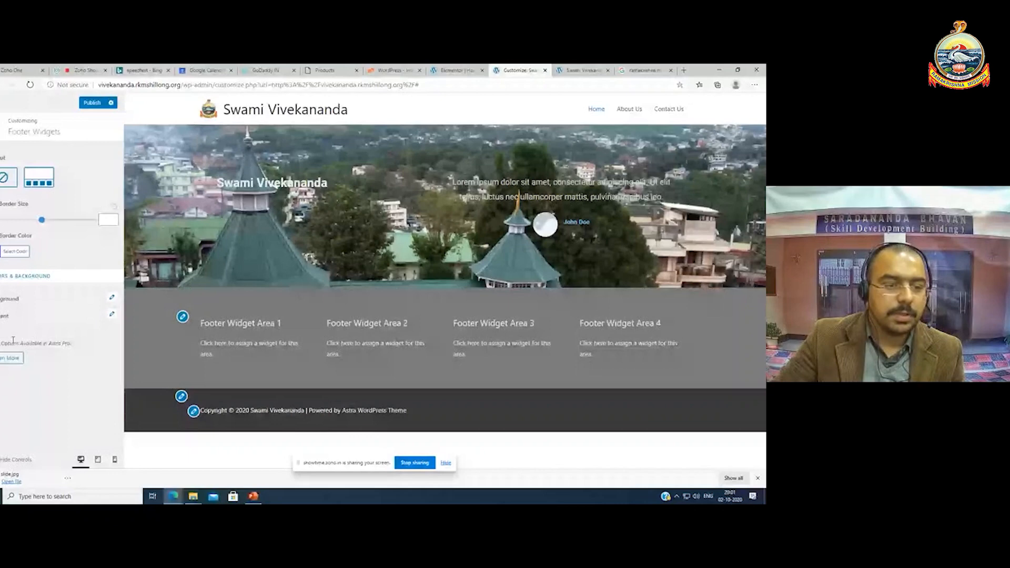
pyautogui.click(111, 316)
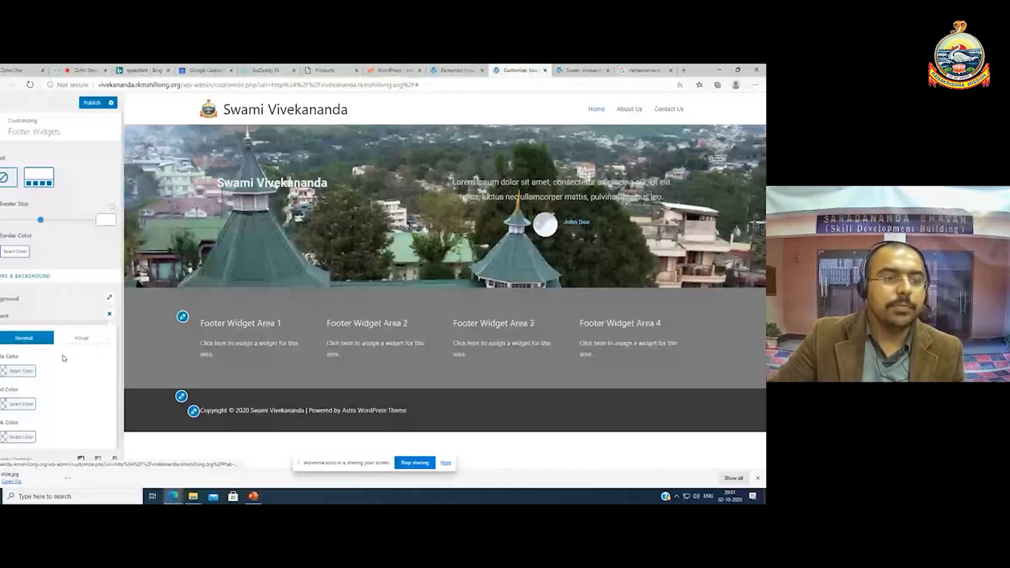
# Leave the footer settings and open Footer Widget Area 1 in the Customizer's widget settings
pyautogui.click(1, 126)
pyautogui.click(1, 127)
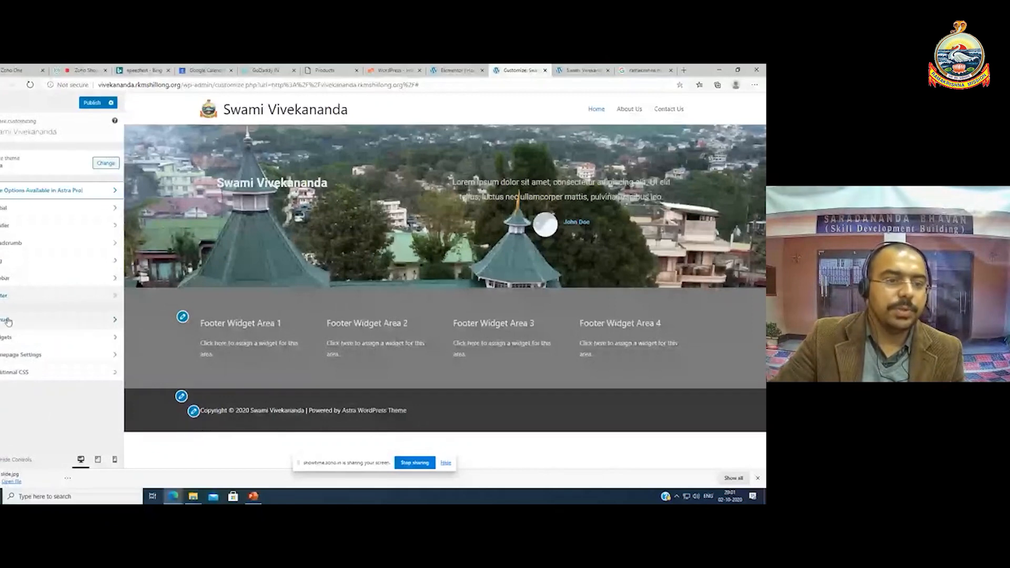
pyautogui.click(21, 339)
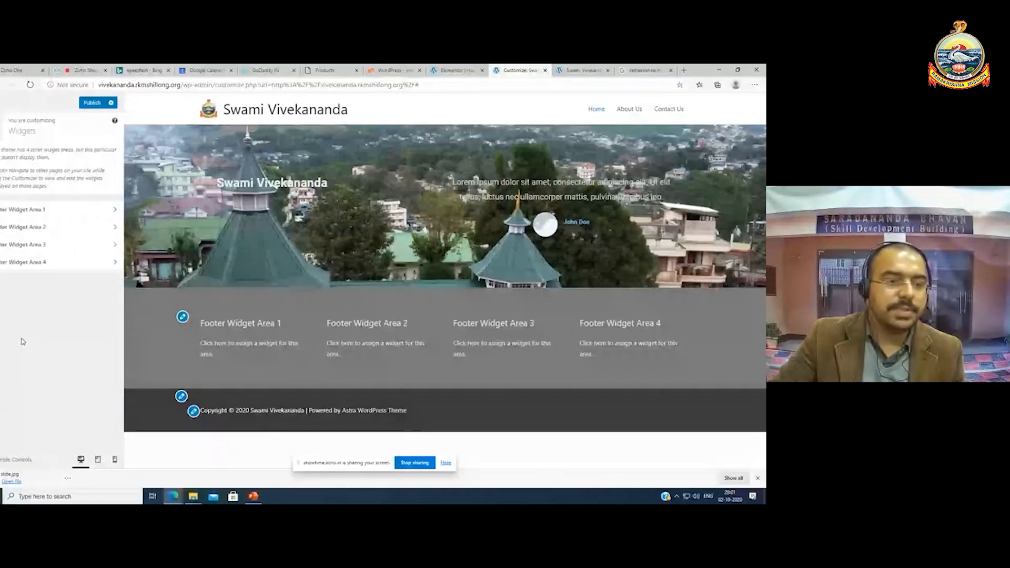
pyautogui.press('Escape')
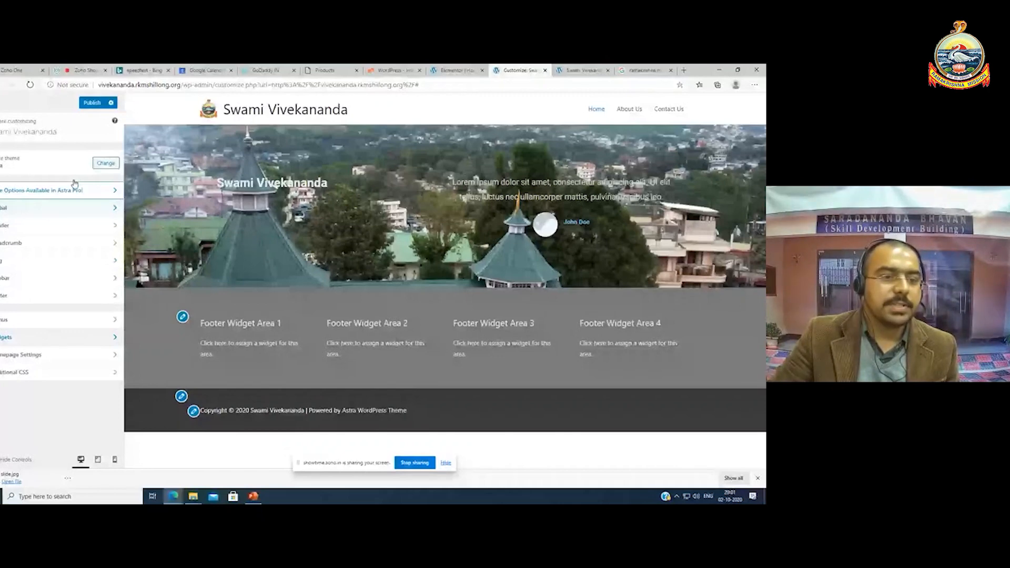
pyautogui.click(45, 338)
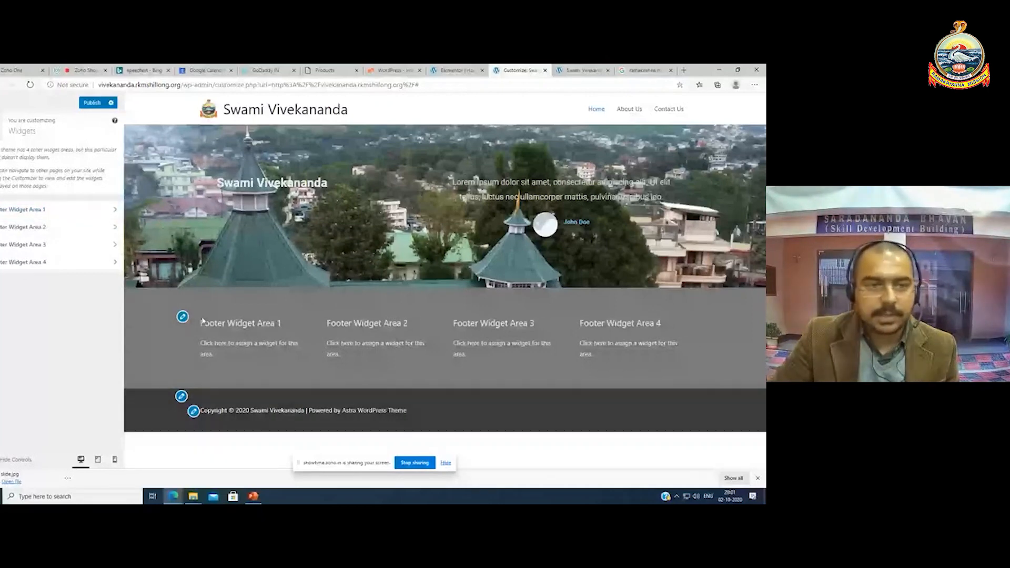
pyautogui.click(95, 215)
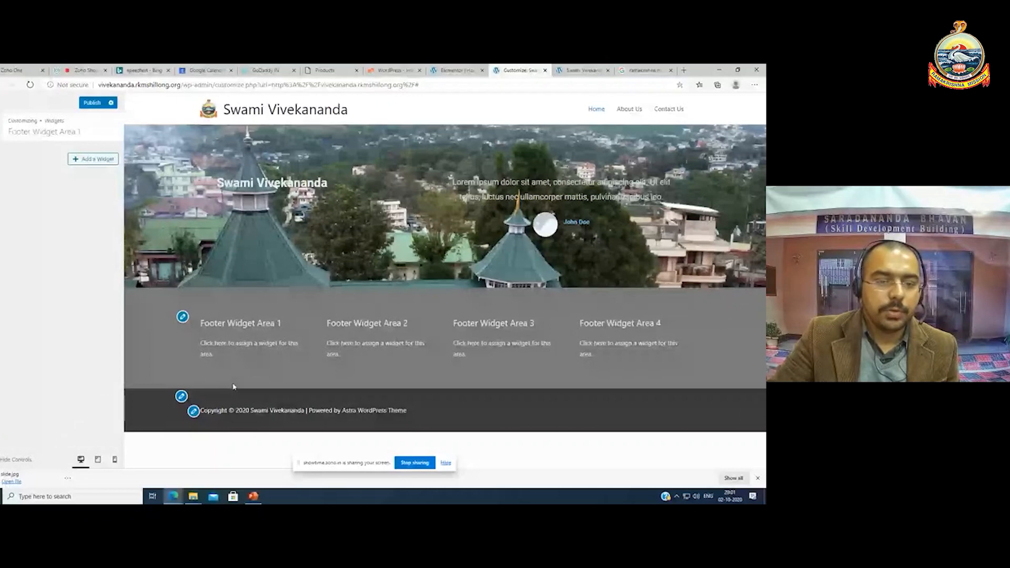
# Add a Search widget to Footer Widget Area 1
pyautogui.click(104, 164)
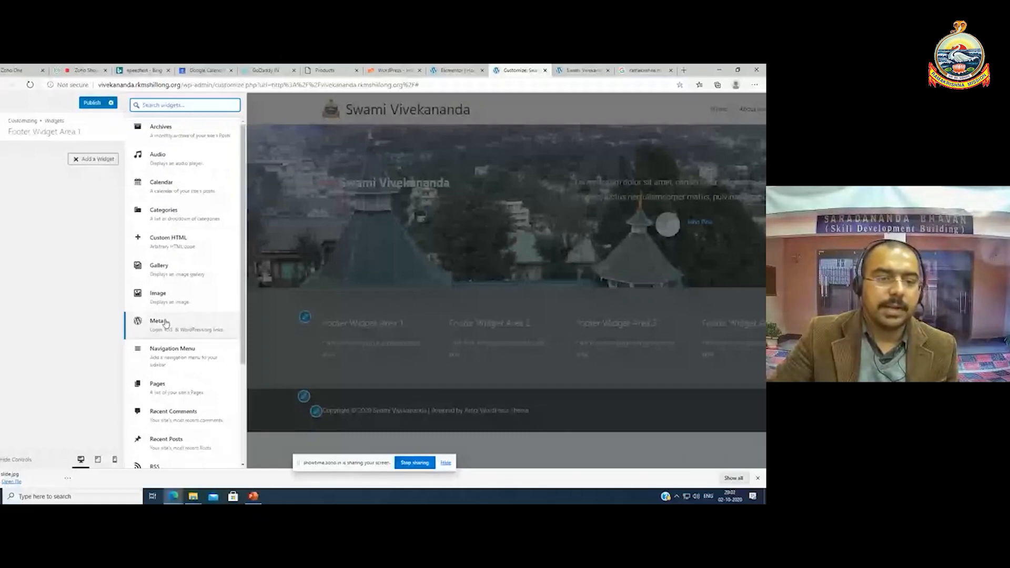
pyautogui.scroll(-3, 165, 323)
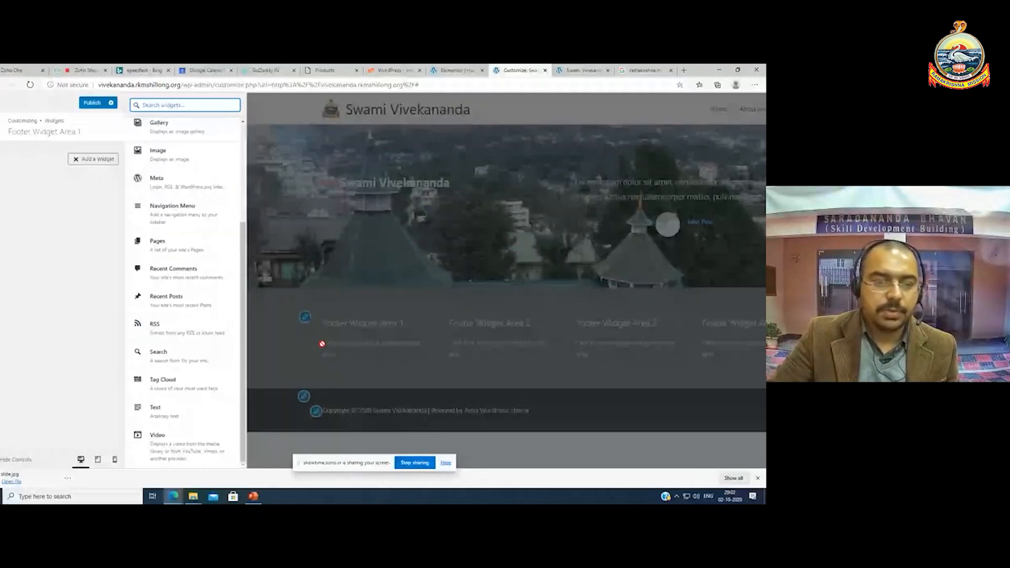
pyautogui.click(178, 356)
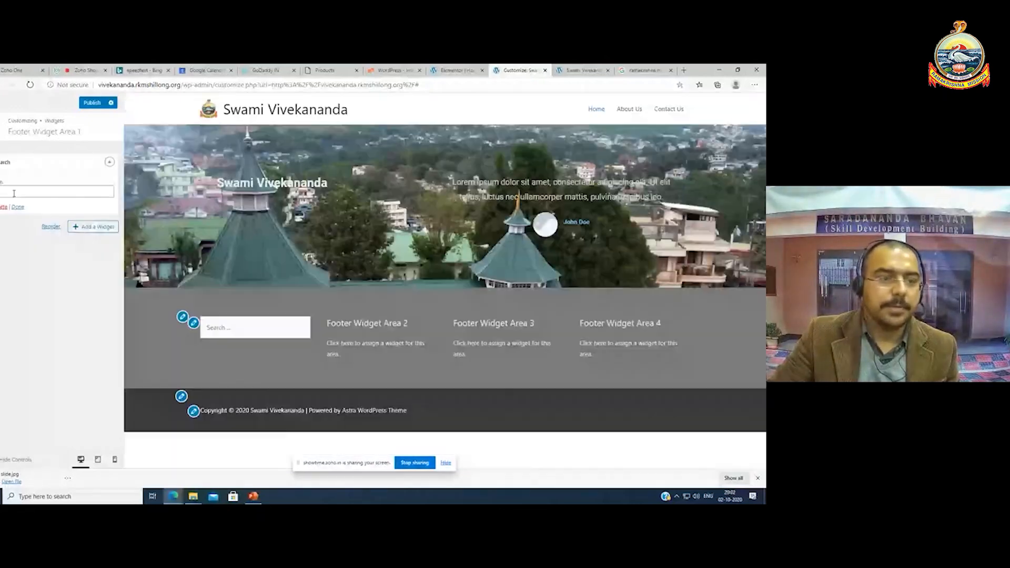
# Title the footer's search widget "Search Now"
pyautogui.click(14, 193)
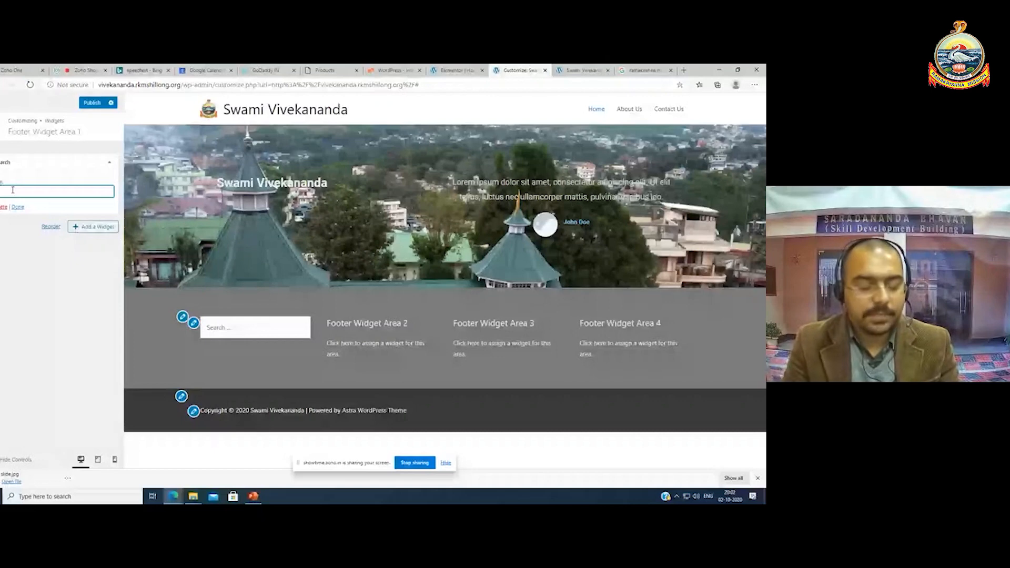
pyautogui.write('Sea')
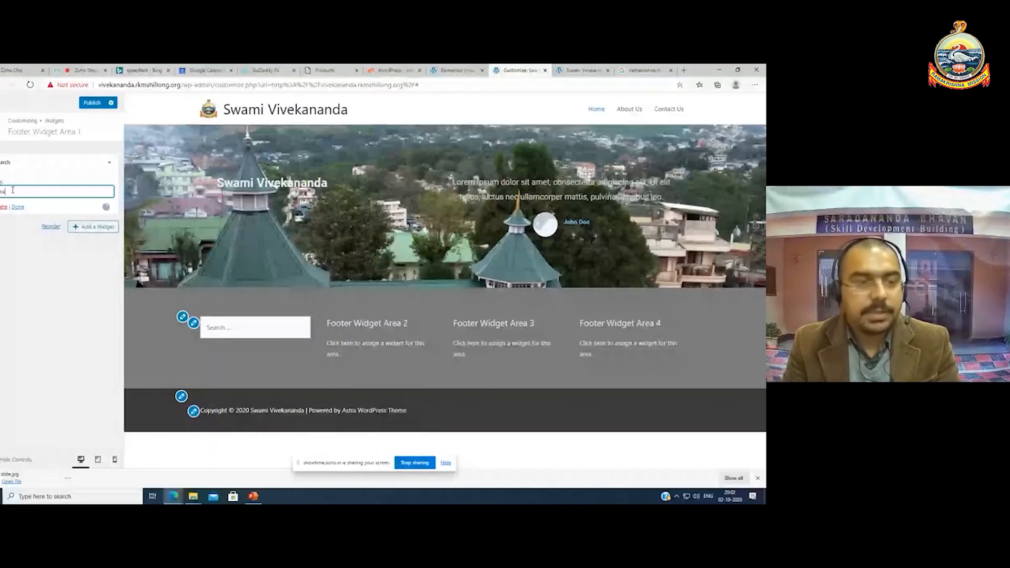
pyautogui.write('rch')
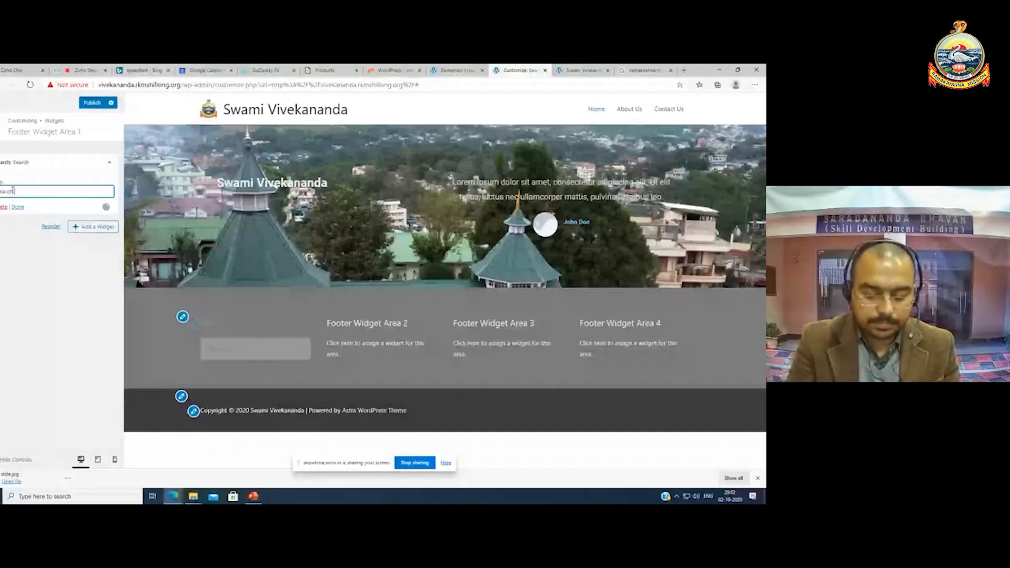
pyautogui.write(' Now')
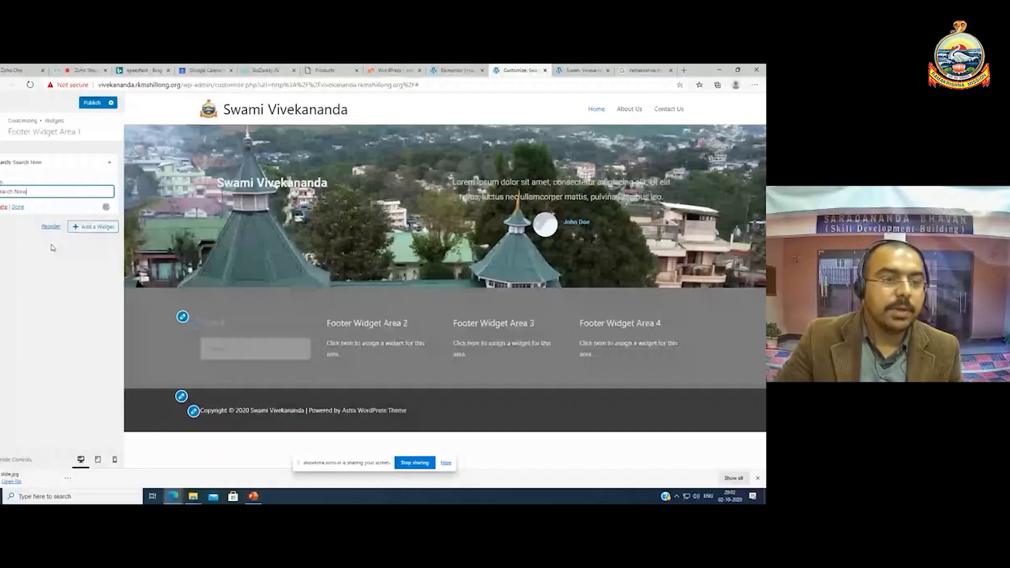
# Add a Navigation Menu widget to Footer Widget Area 2 and assign it the primary menu
pyautogui.click(3, 141)
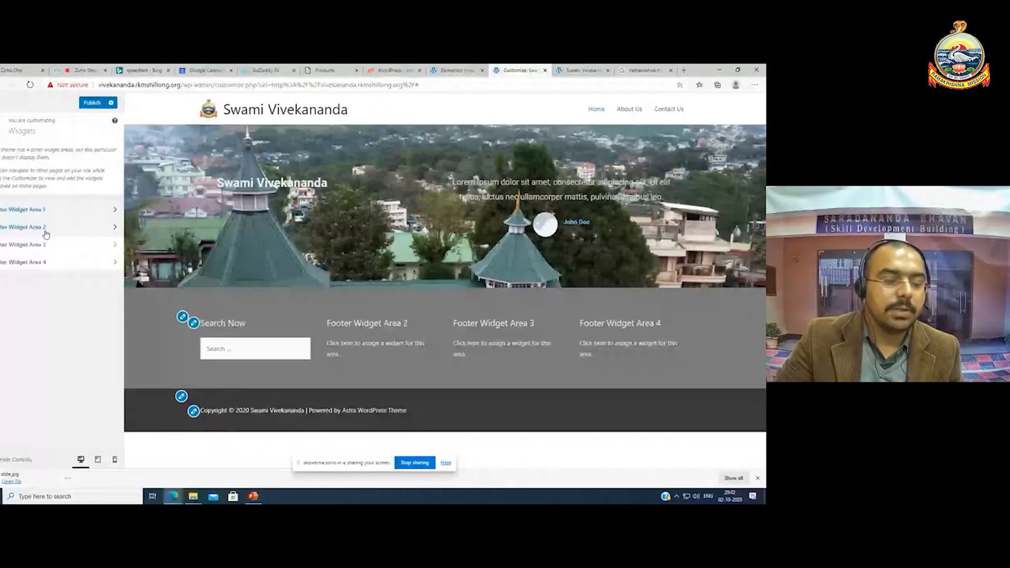
pyautogui.click(47, 231)
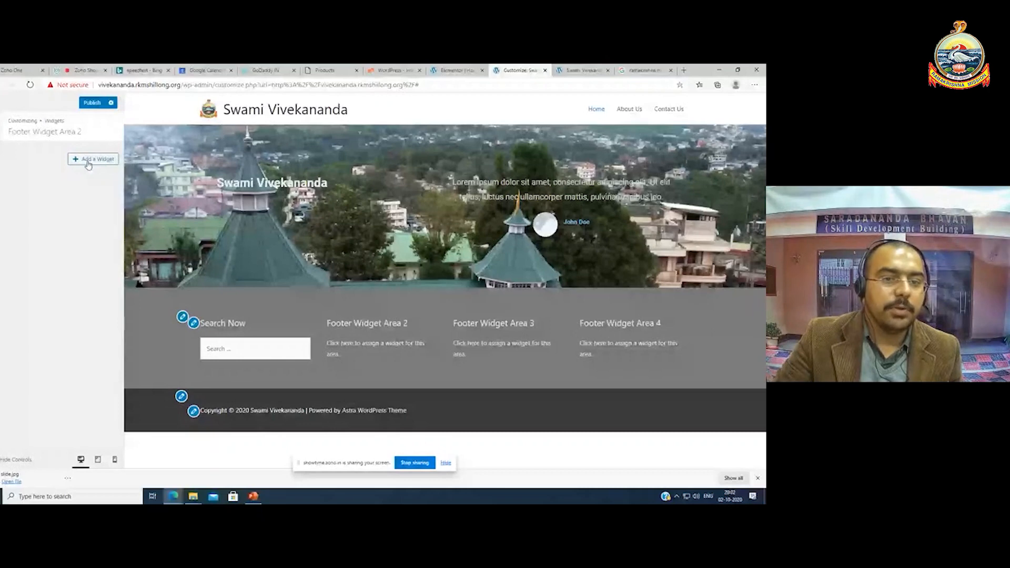
pyautogui.click(89, 160)
pyautogui.write('menu')
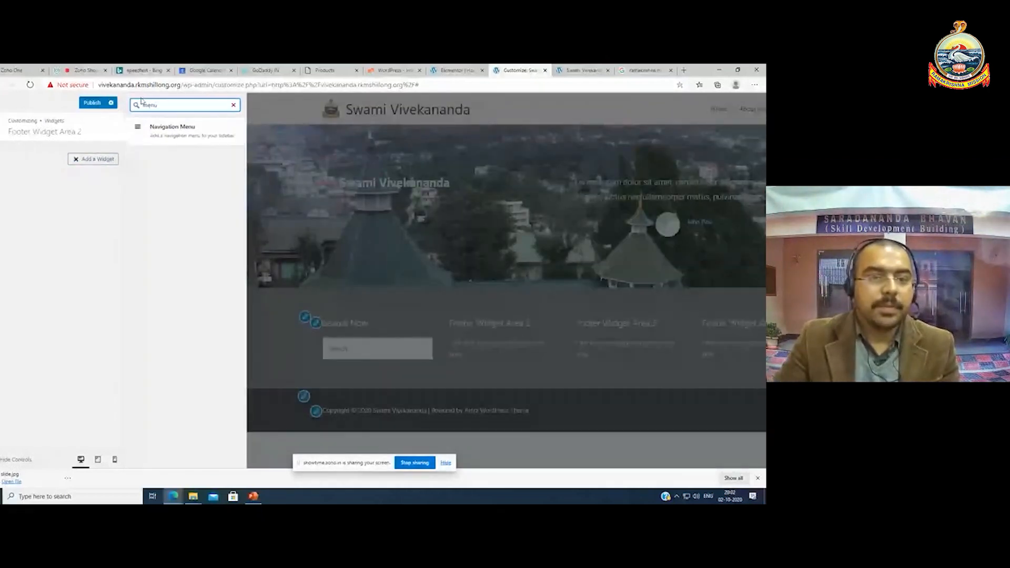
pyautogui.click(158, 129)
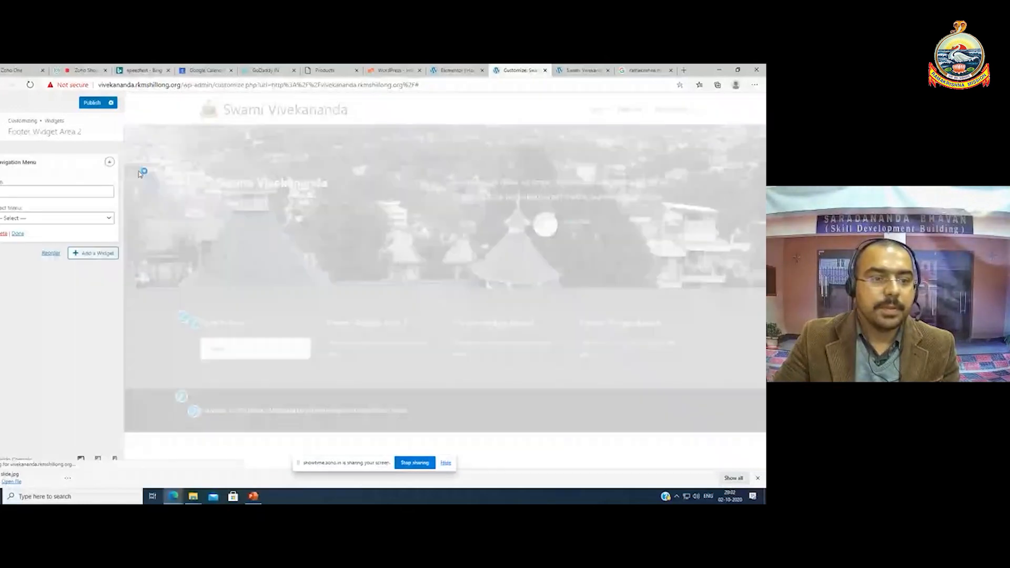
pyautogui.click(50, 218)
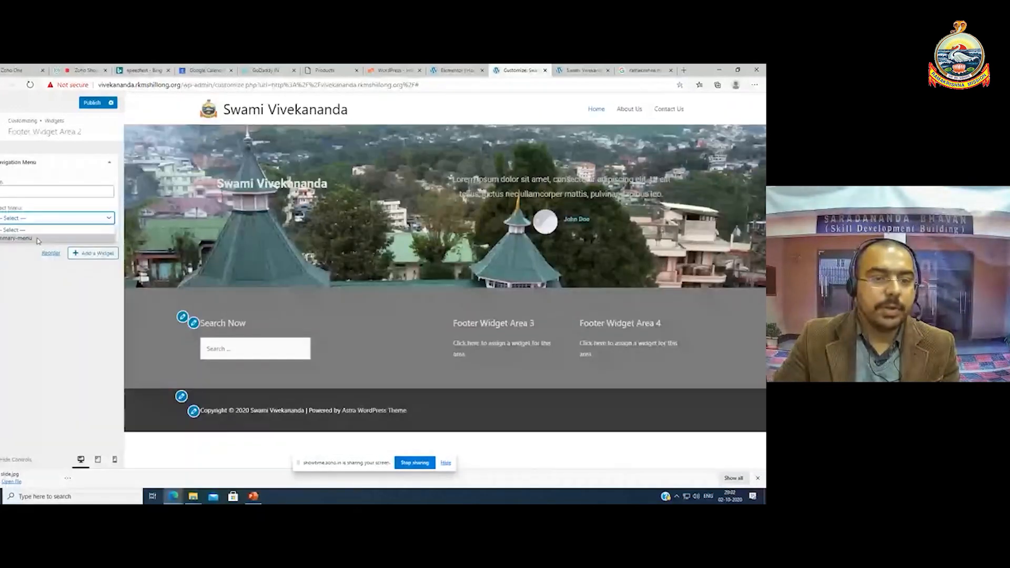
pyautogui.click(38, 240)
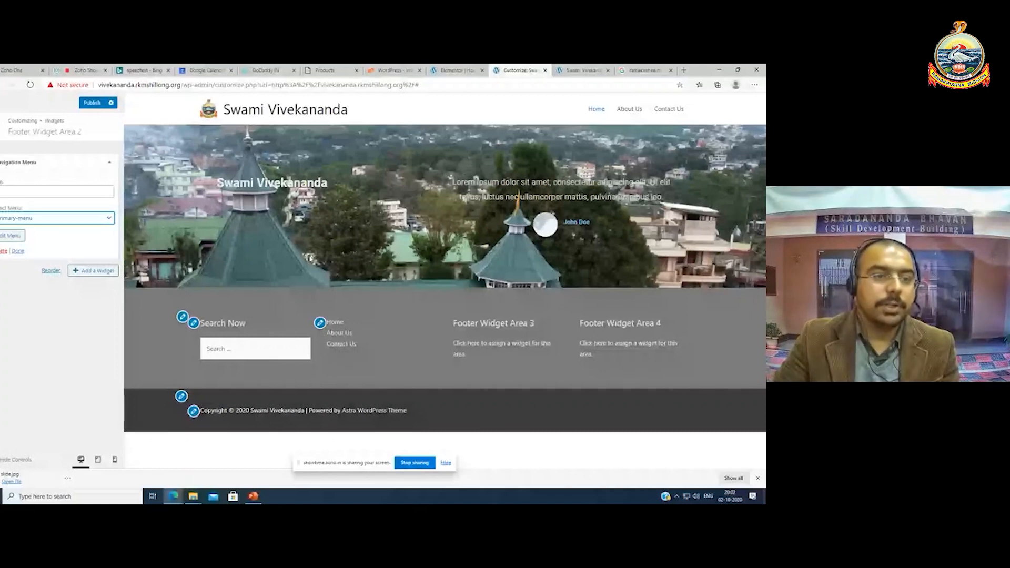
# Add a Calendar widget to Footer Widget Area 3
pyautogui.click(60, 248)
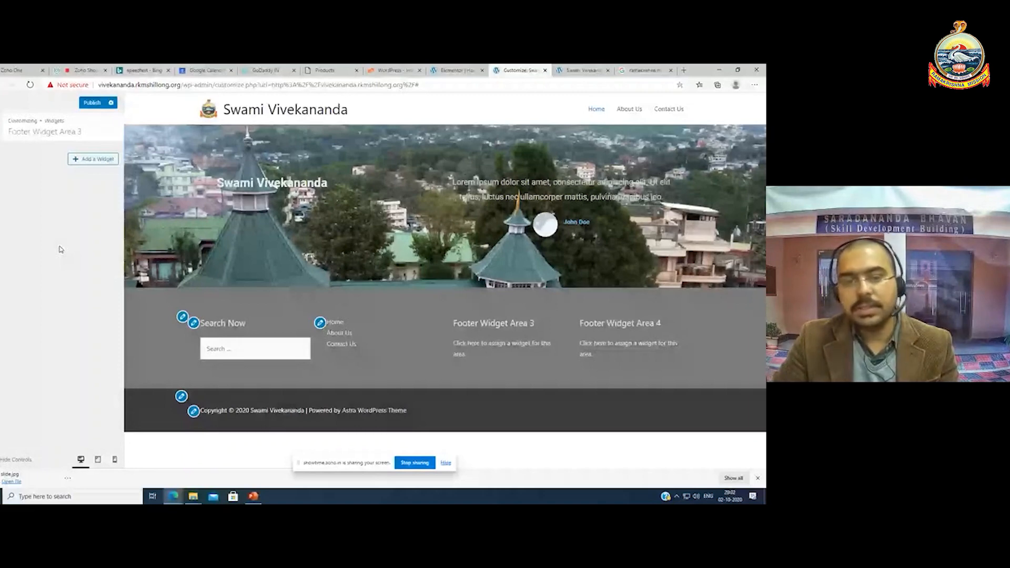
pyautogui.click(95, 160)
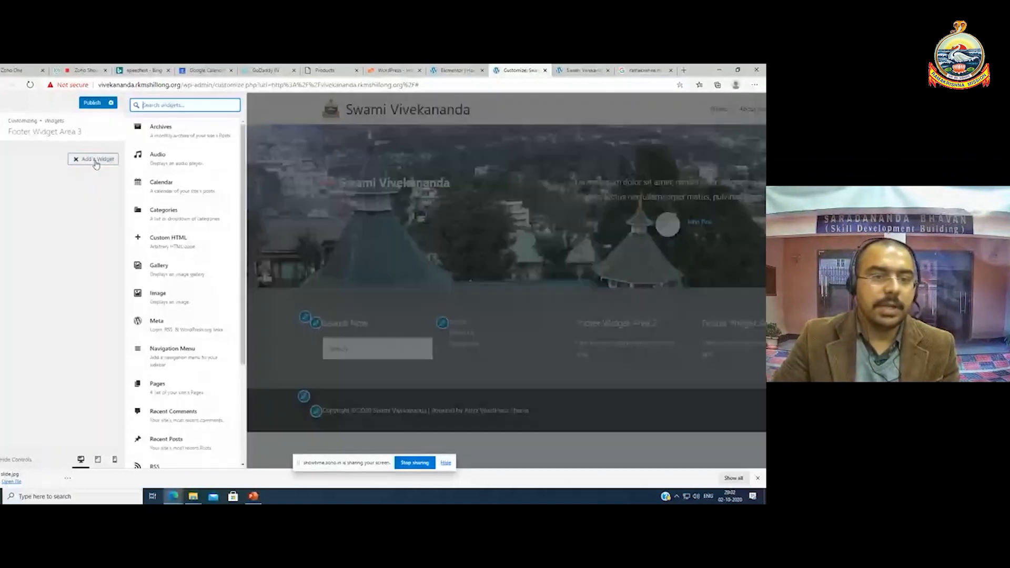
pyautogui.click(175, 188)
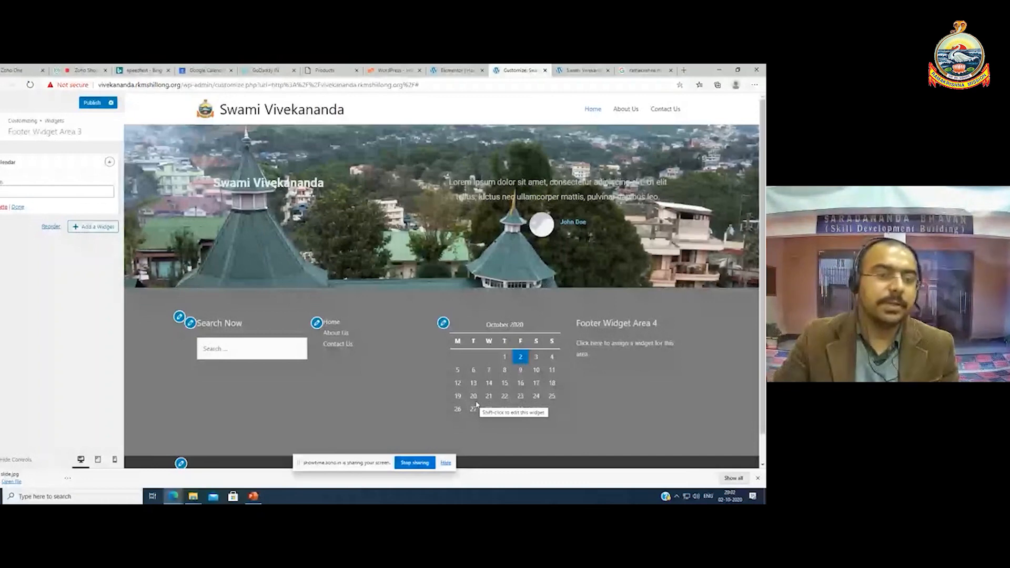
# Find the Text widget and add it to Footer Widget Area 4
pyautogui.click(1, 126)
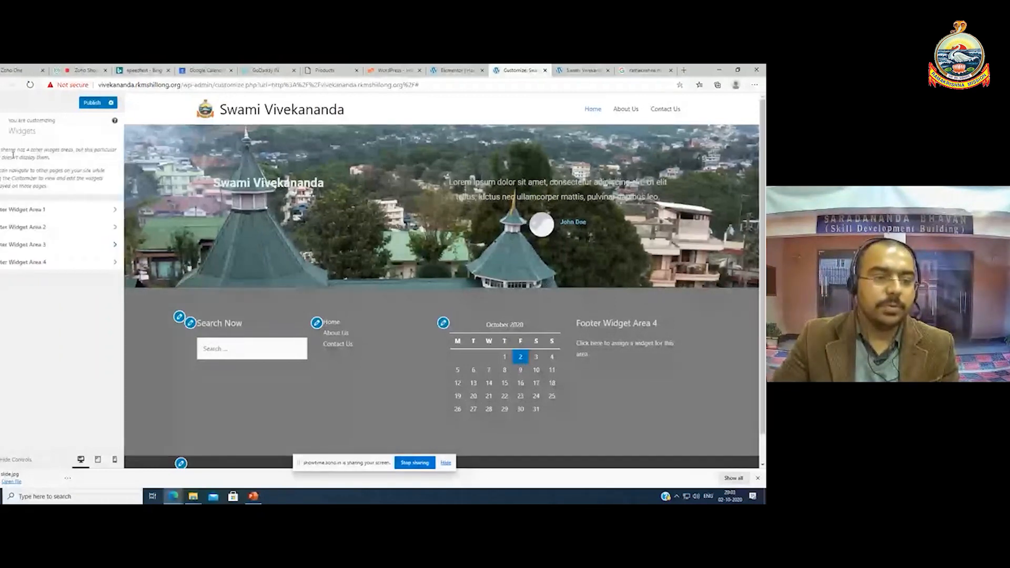
pyautogui.click(63, 262)
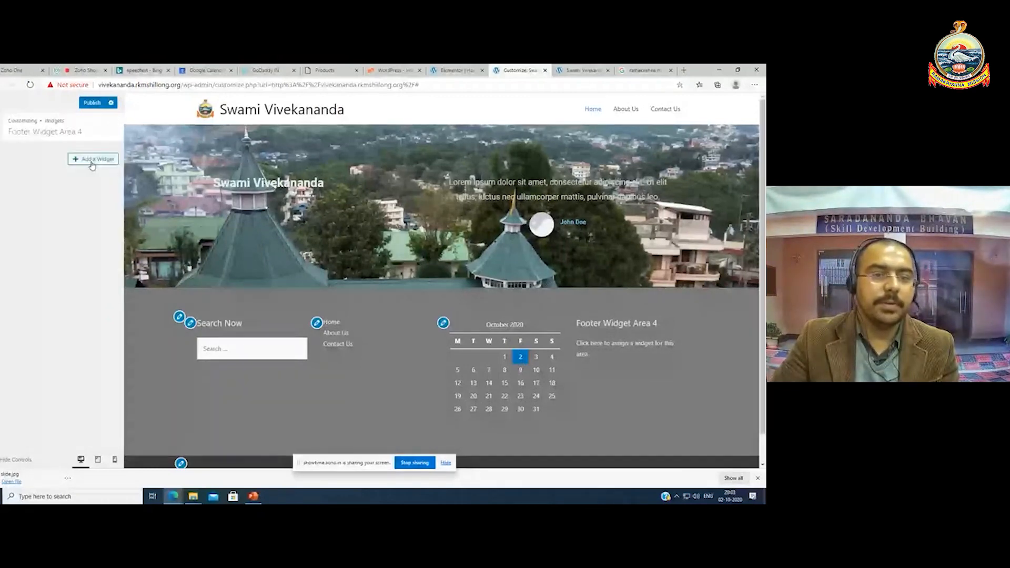
pyautogui.click(93, 160)
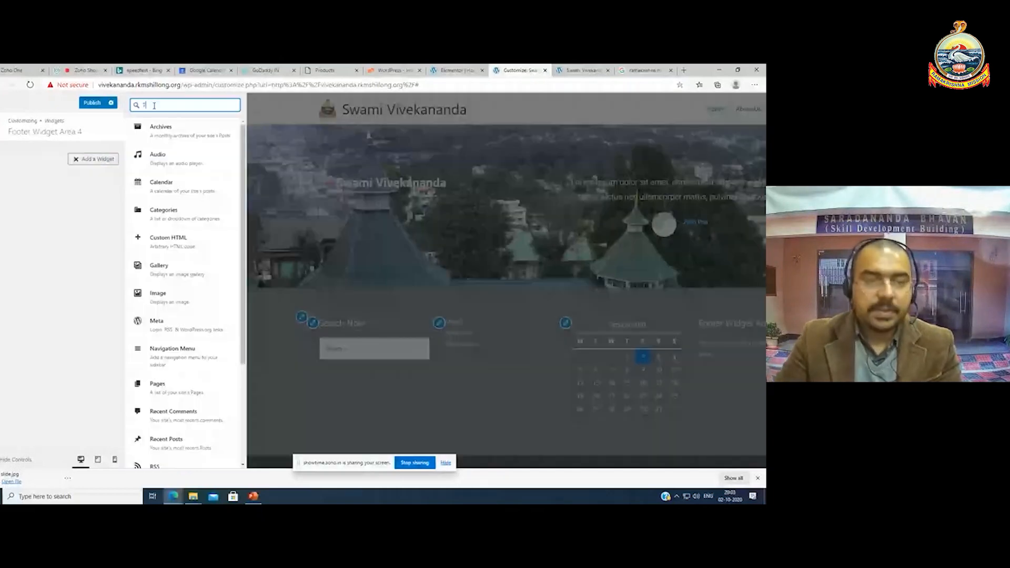
pyautogui.write('T')
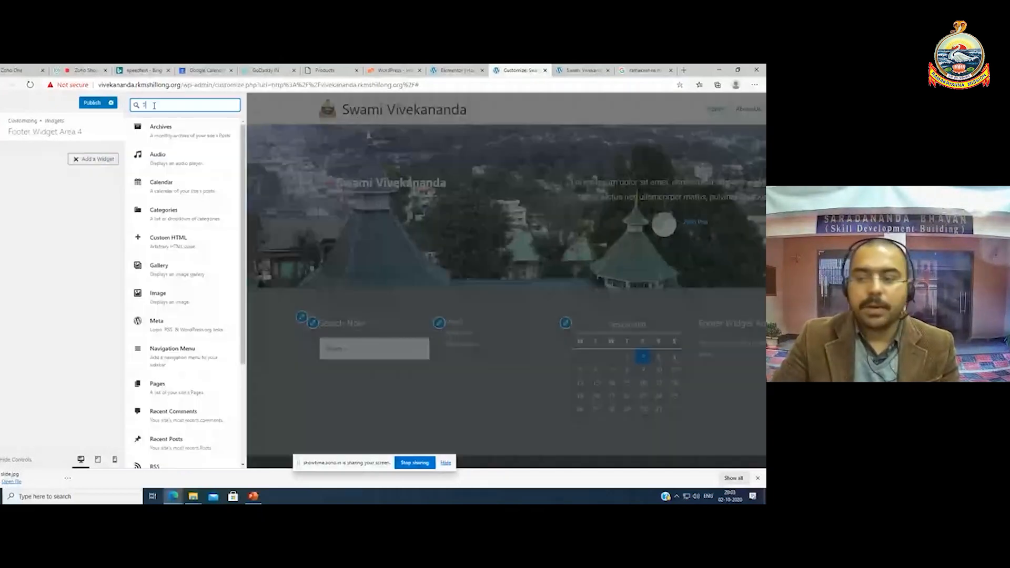
pyautogui.write('ext')
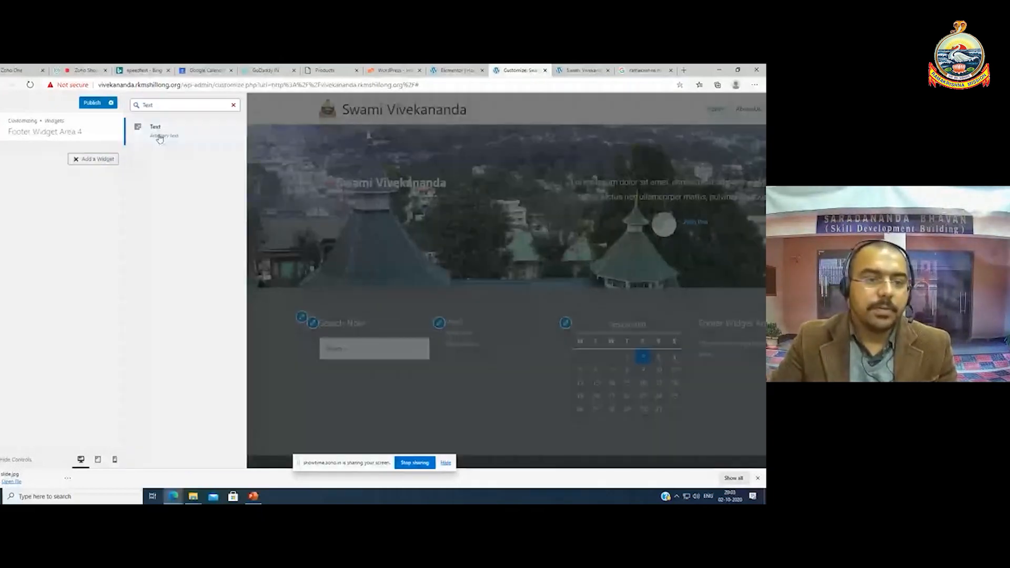
pyautogui.click(160, 137)
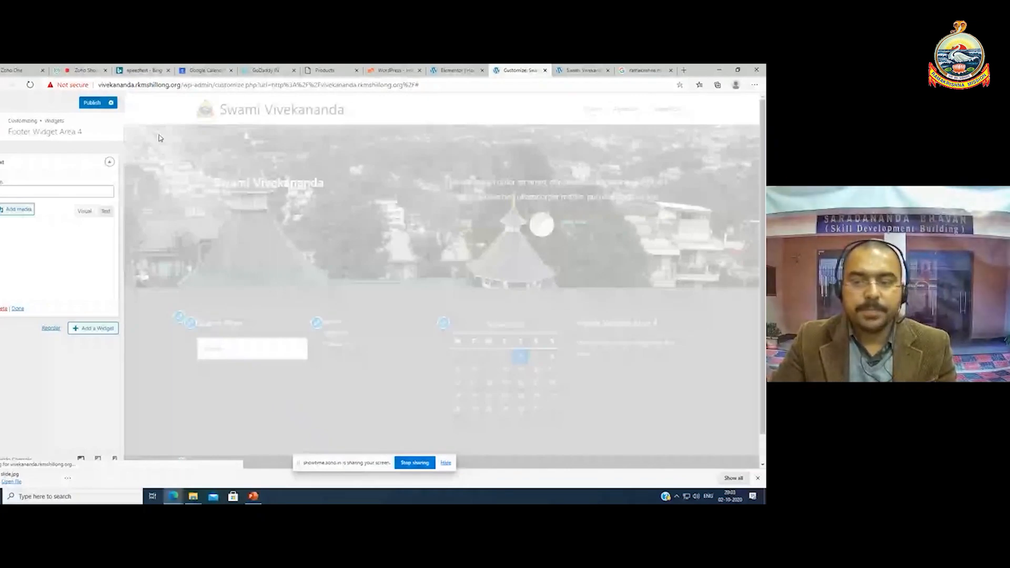
# Title the footer's text widget "About" and enter "Swami Vivekananda" as its content
pyautogui.click(11, 195)
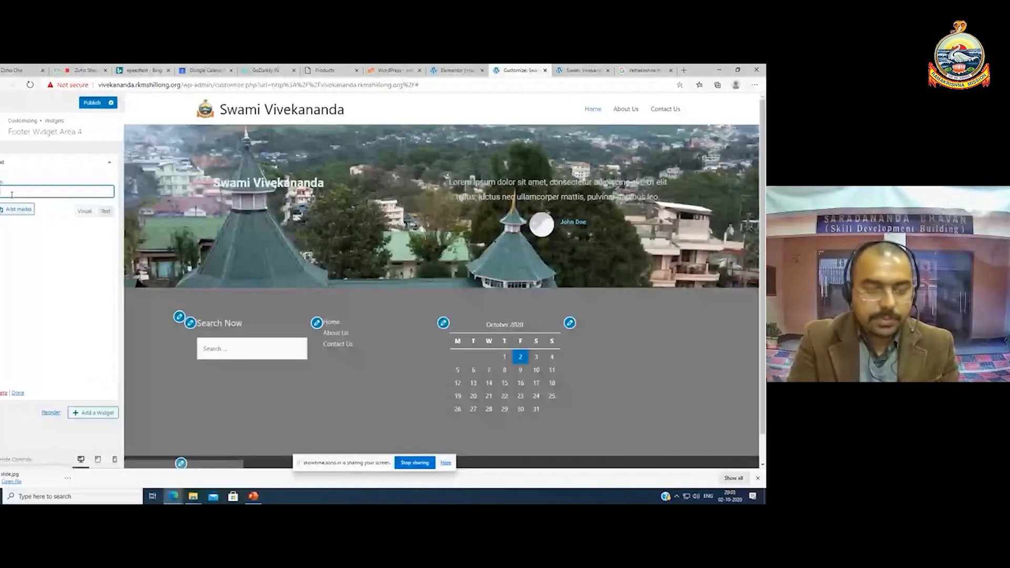
pyautogui.write('Abou')
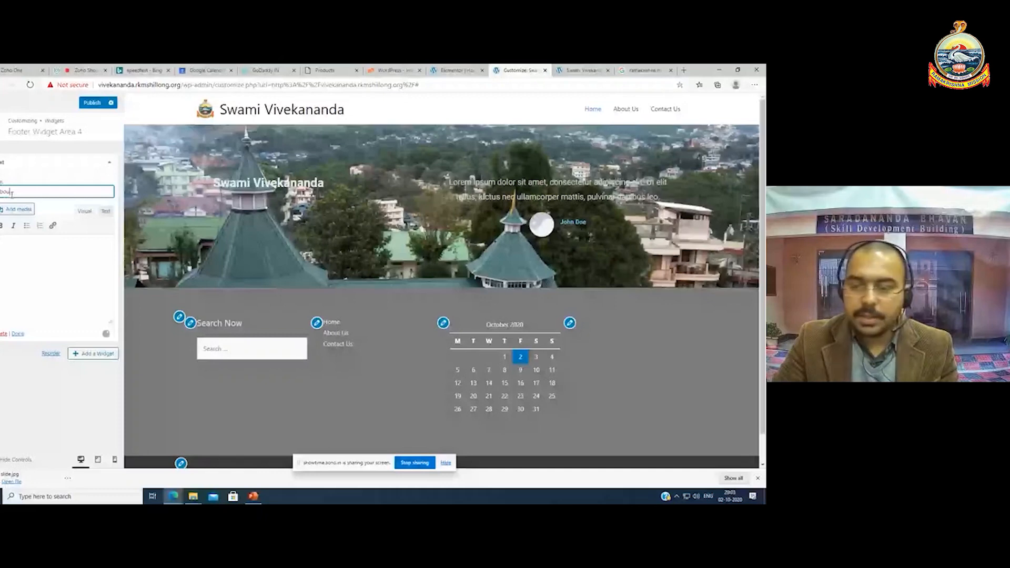
pyautogui.write('t')
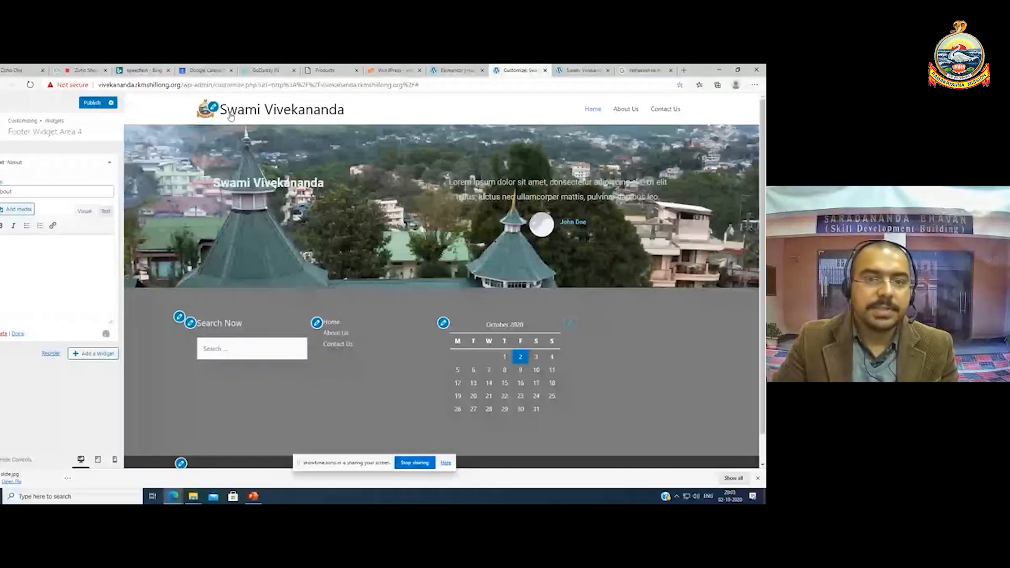
pyautogui.click(49, 244)
pyautogui.write('Swam')
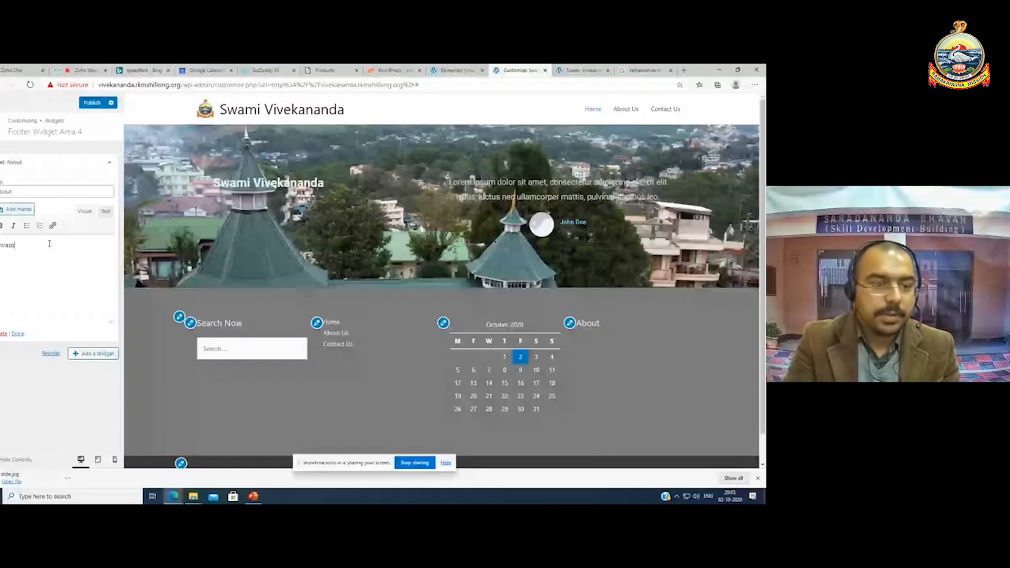
pyautogui.write('i Viveka')
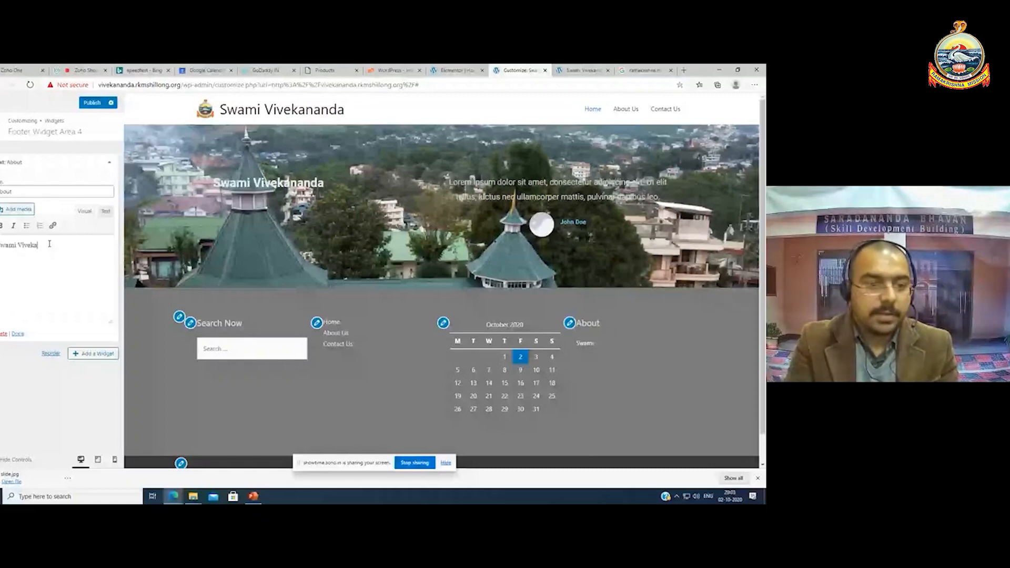
pyautogui.write('nanda')
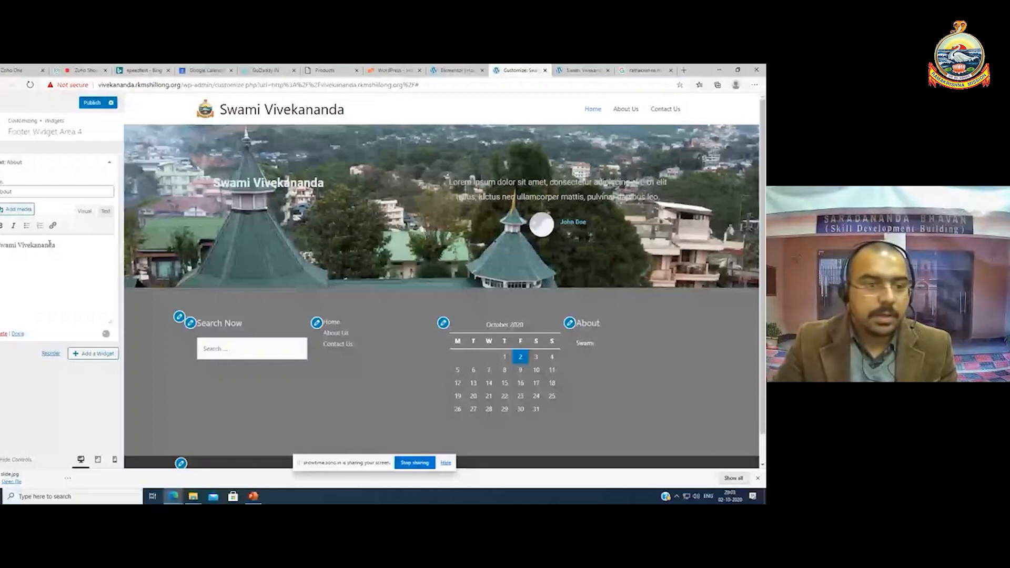
pyautogui.click(38, 195)
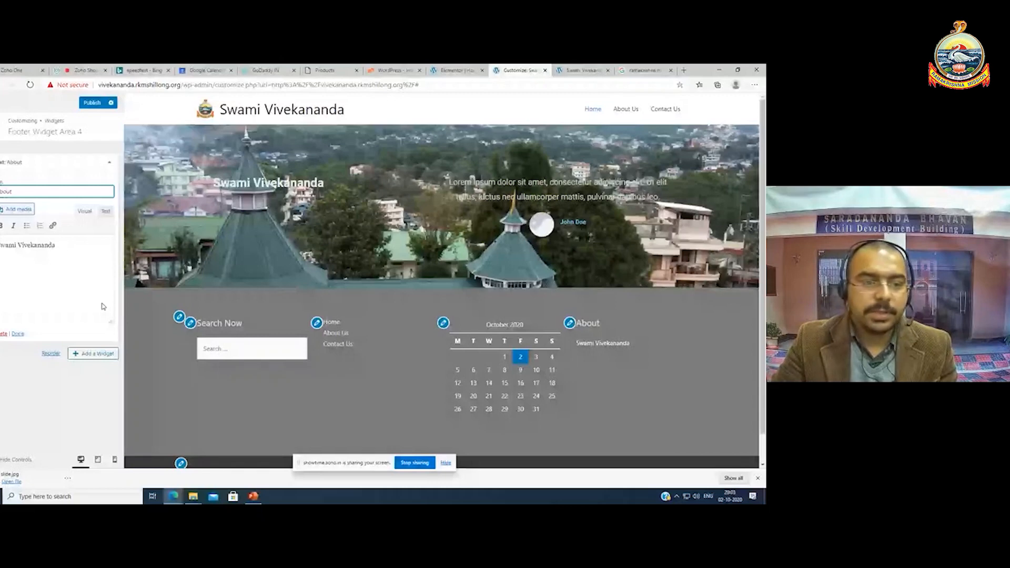
pyautogui.tripleClick(23, 245)
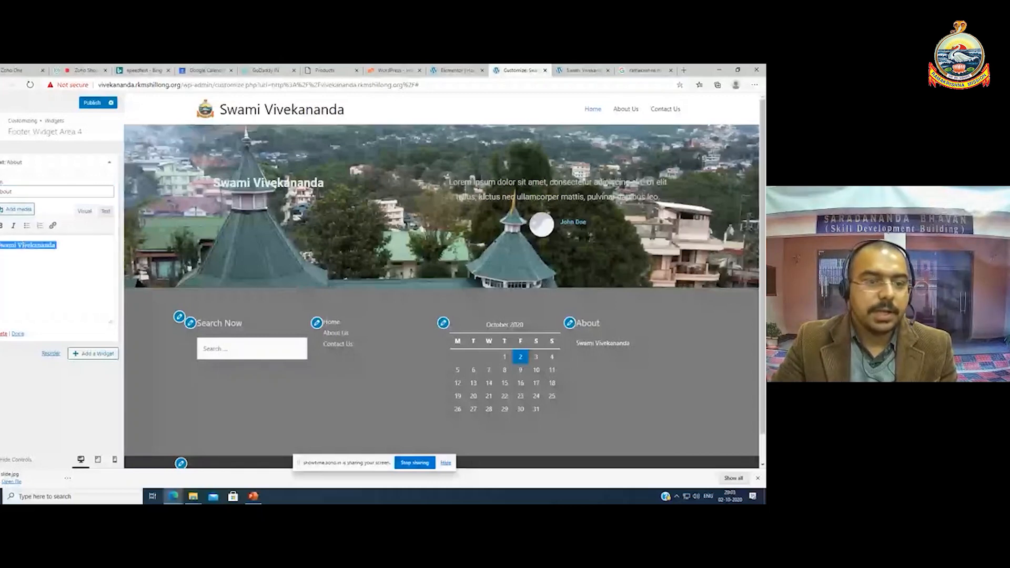
pyautogui.click(58, 254)
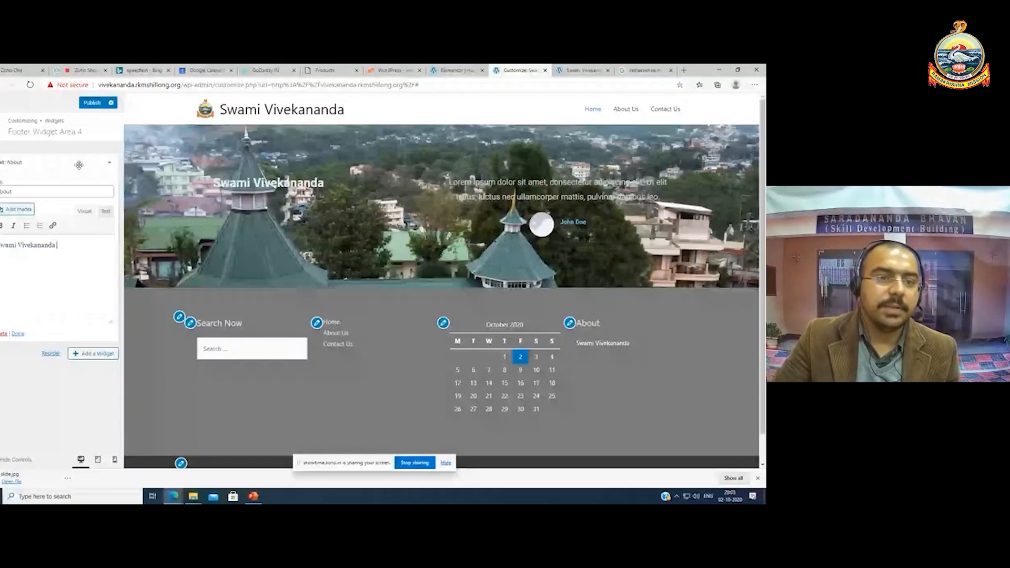
# Publish the footer changes and reload the live site to check the new widgets
pyautogui.click(92, 103)
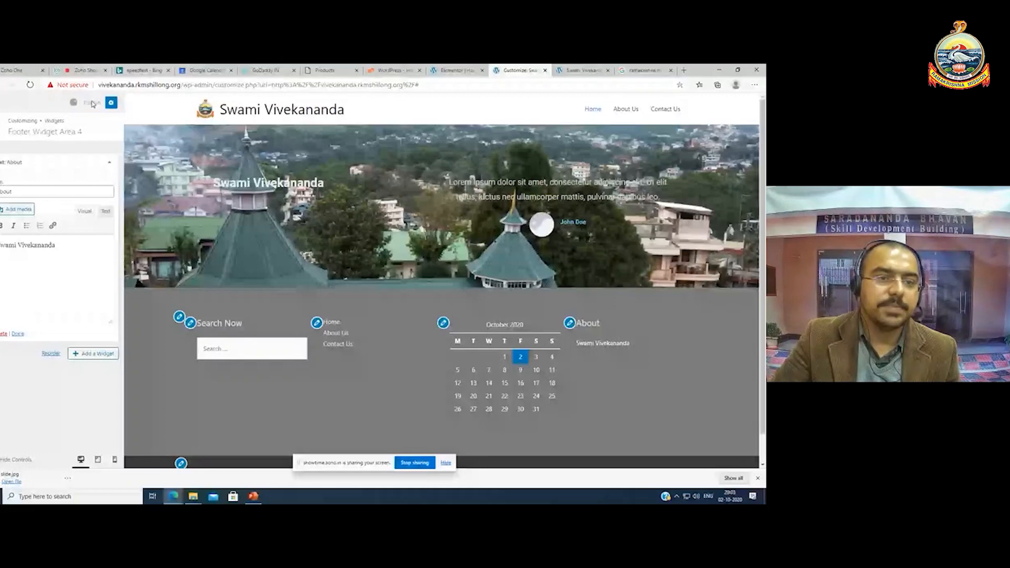
pyautogui.click(591, 71)
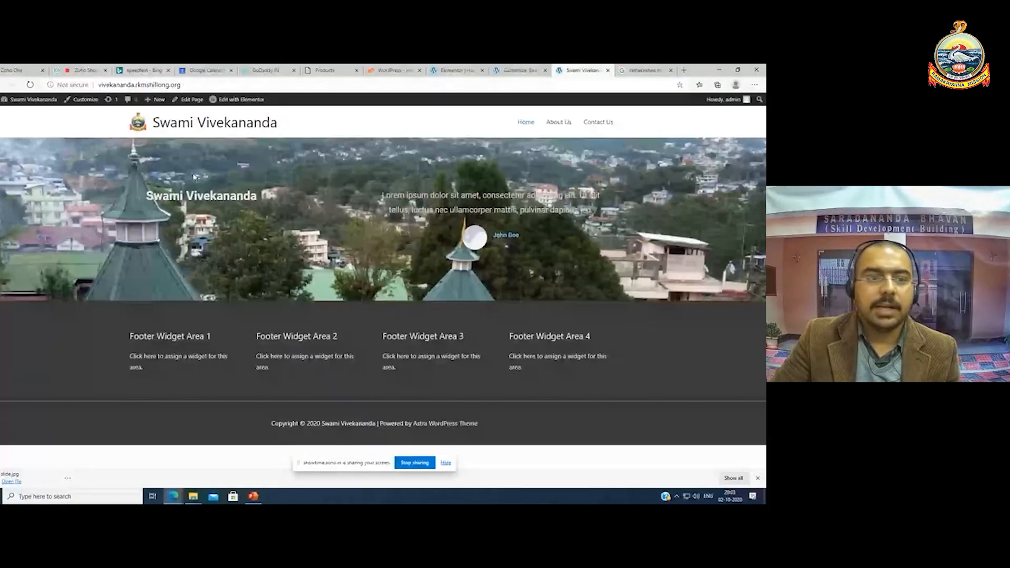
pyautogui.click(31, 85)
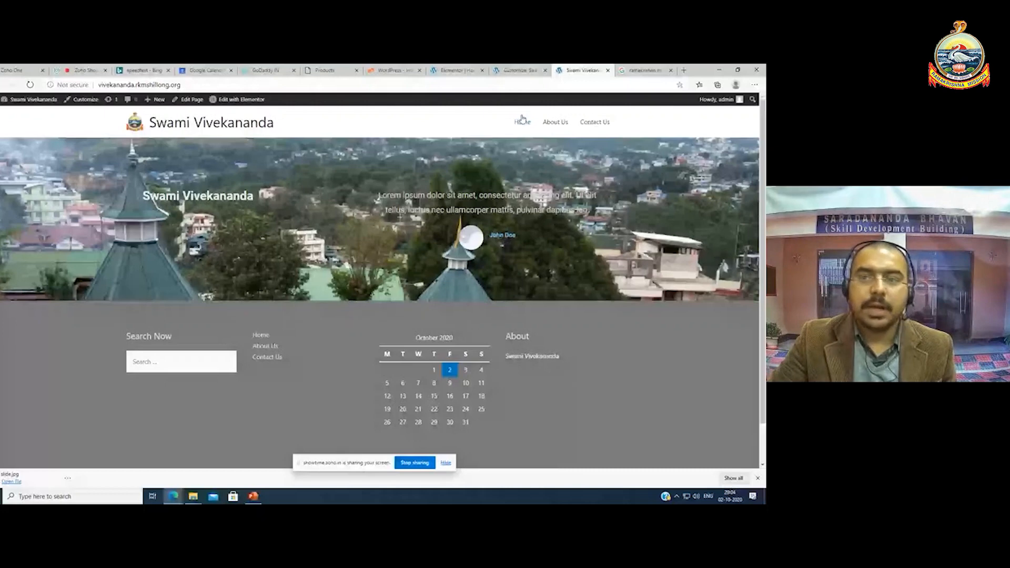
# Return to the Home page in the Elementor editor and add a single-column section below the hero section
pyautogui.click(456, 70)
pyautogui.click(519, 70)
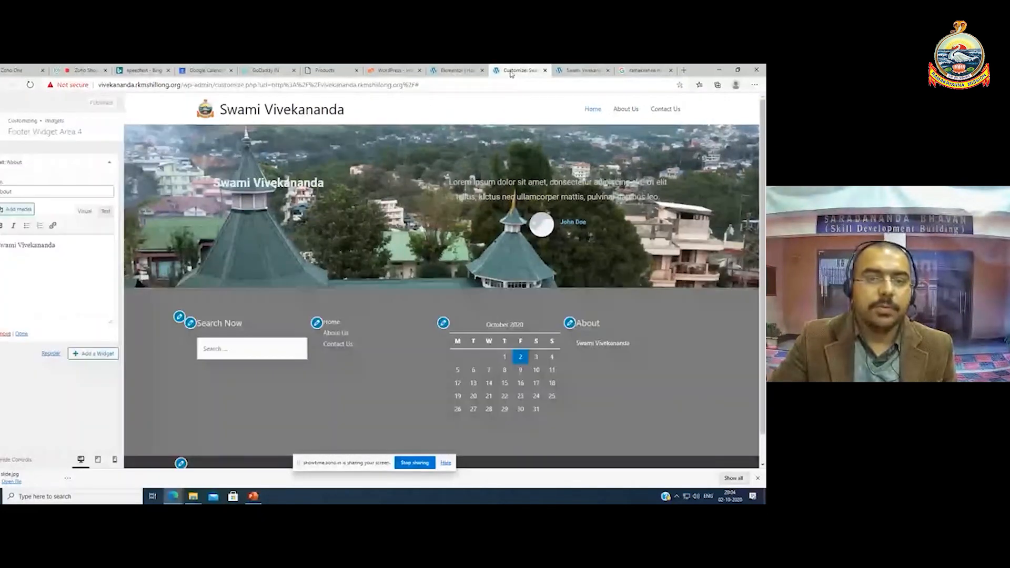
pyautogui.click(462, 72)
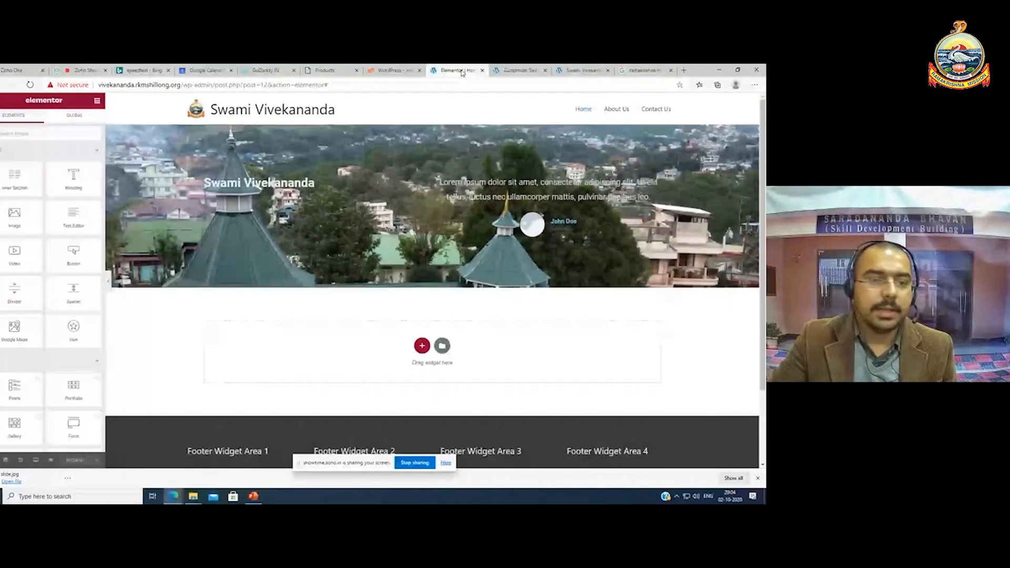
pyautogui.click(422, 347)
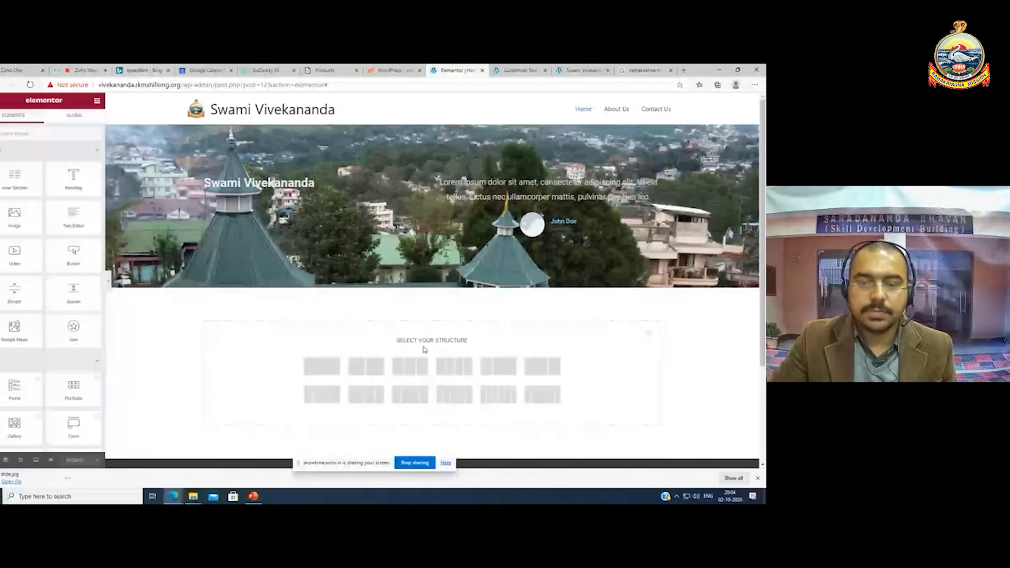
pyautogui.click(333, 373)
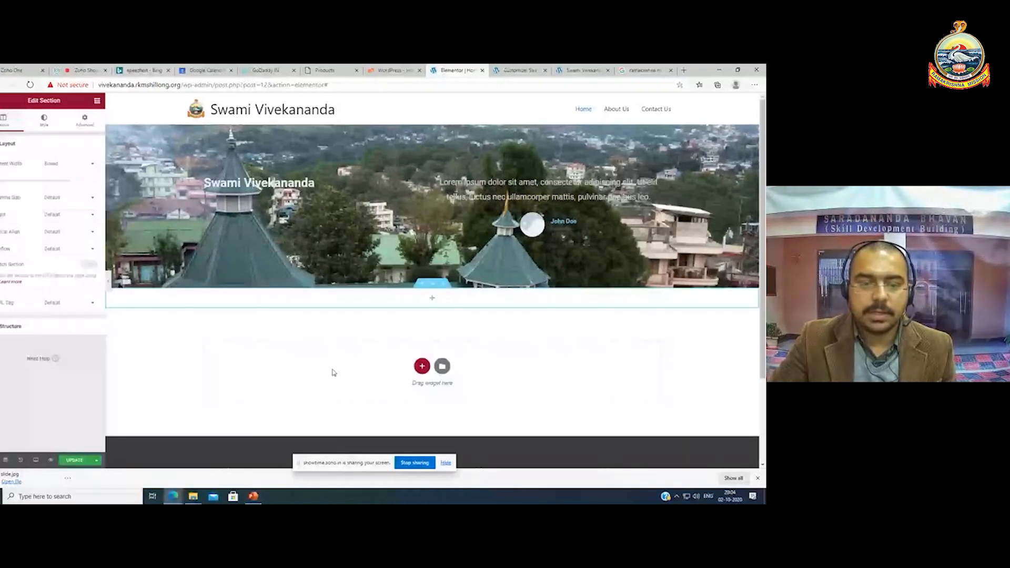
# Look through the available Elementor widgets and add the Accordion widget to the empty section below the hero
pyautogui.scroll(-1, 342, 363)
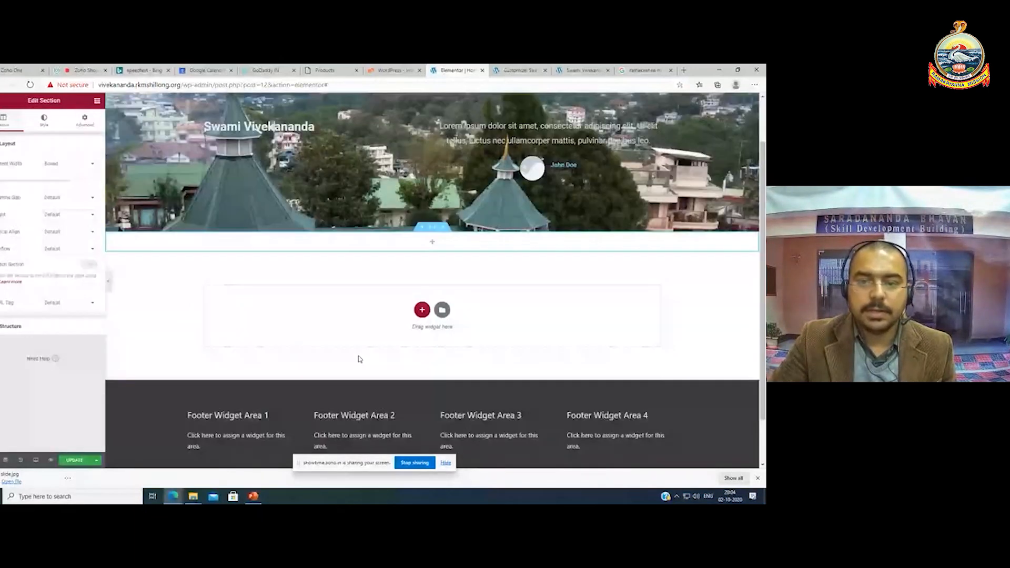
pyautogui.click(433, 243)
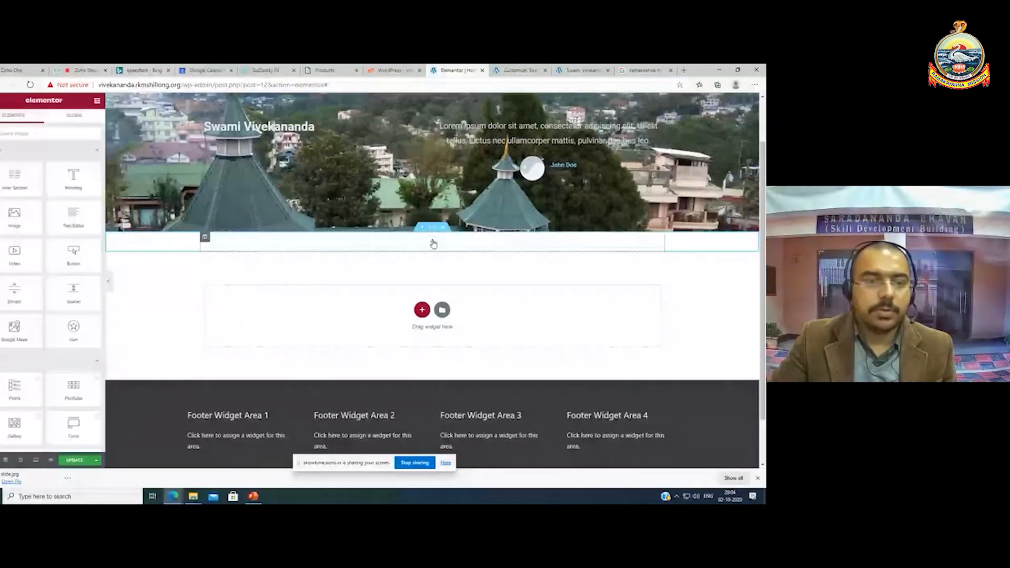
pyautogui.scroll(-1, 76, 325)
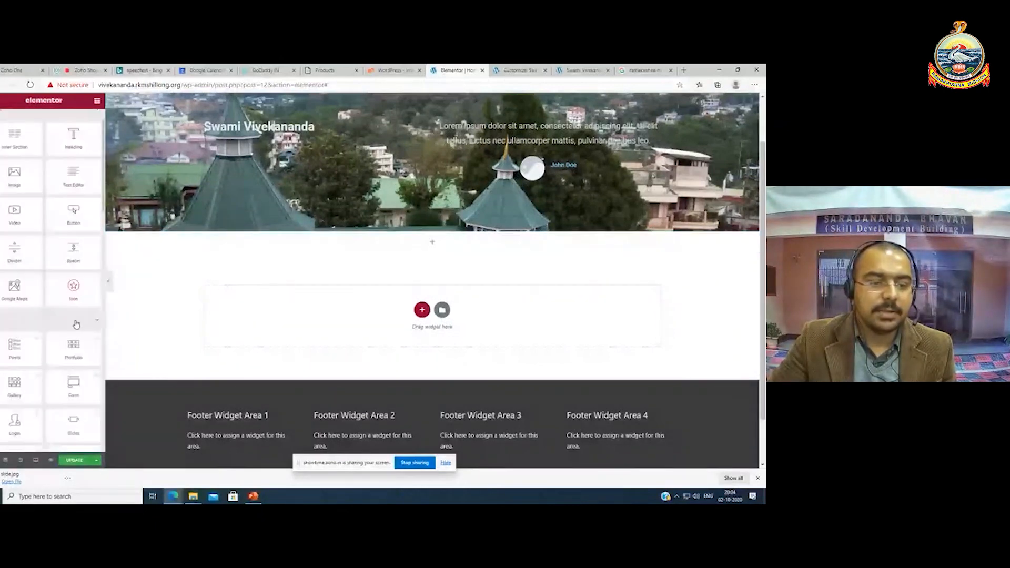
pyautogui.scroll(-3, 76, 325)
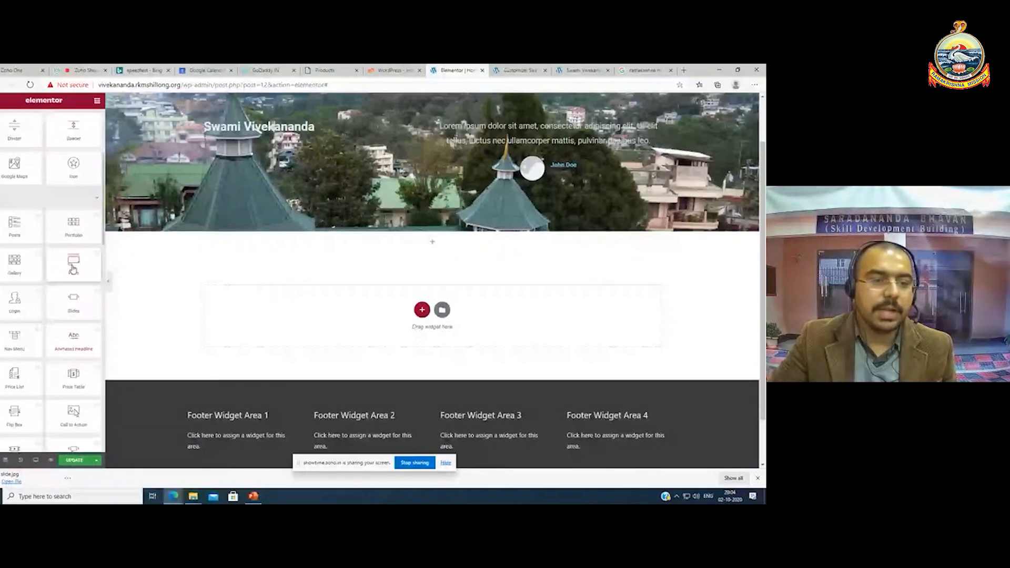
pyautogui.scroll(-3, 33, 315)
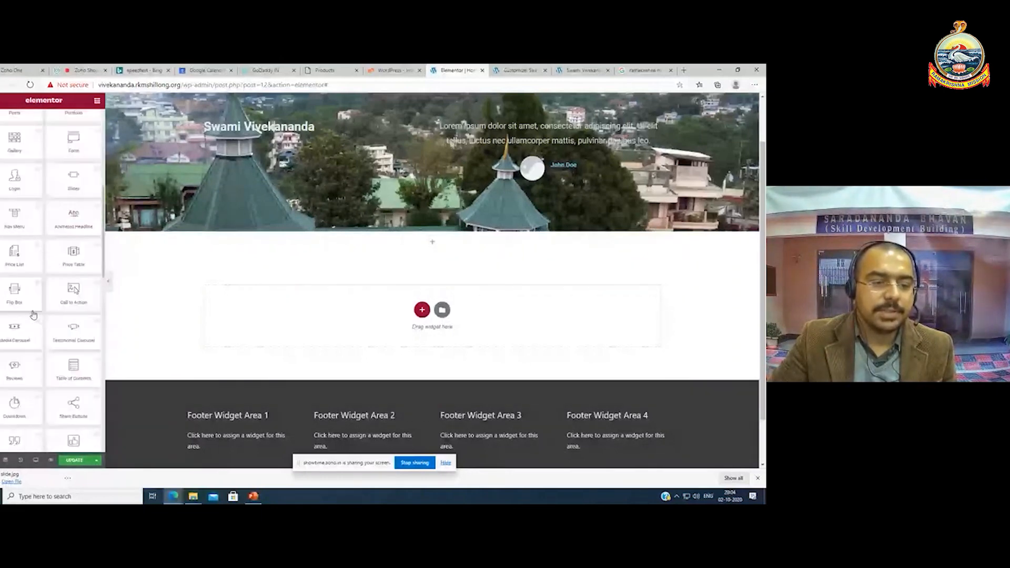
pyautogui.scroll(-6, 33, 315)
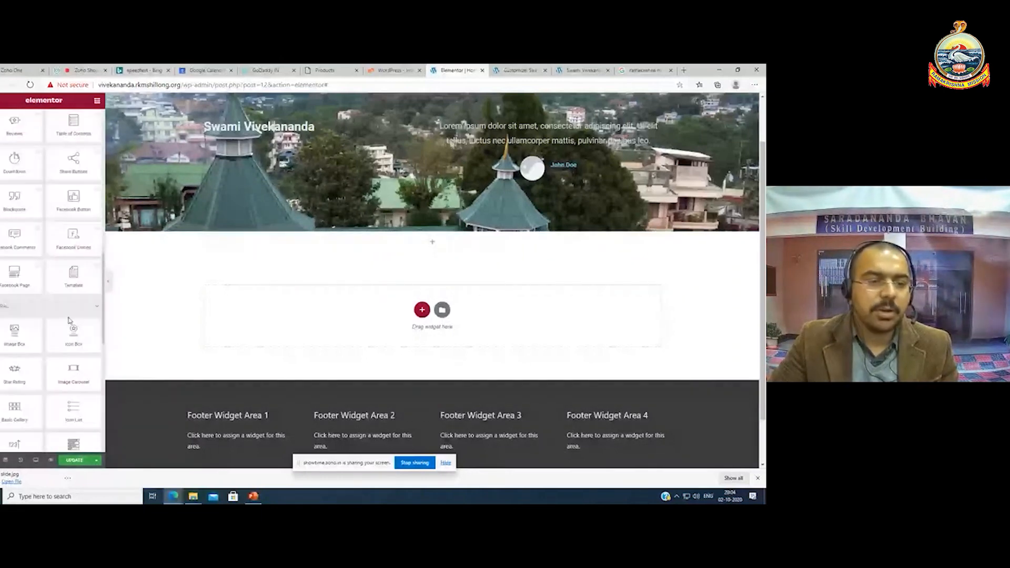
pyautogui.scroll(-2, 13, 304)
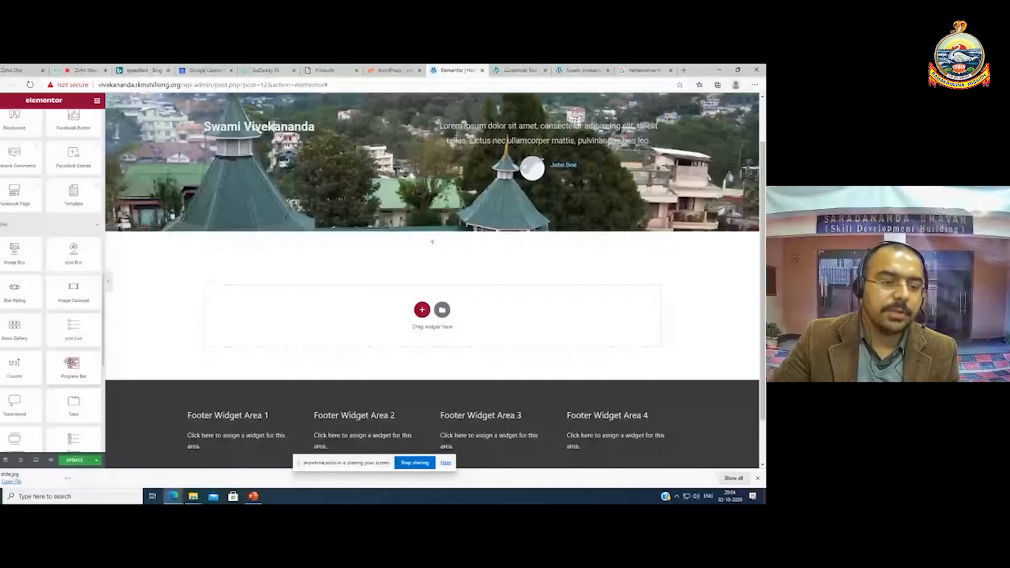
pyautogui.scroll(-2, 59, 371)
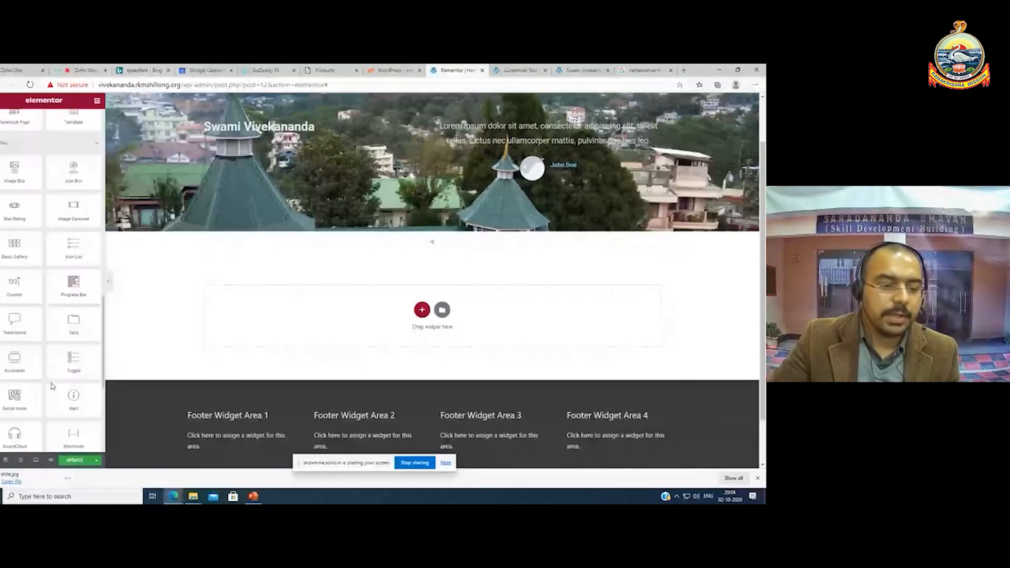
pyautogui.scroll(4, 88, 307)
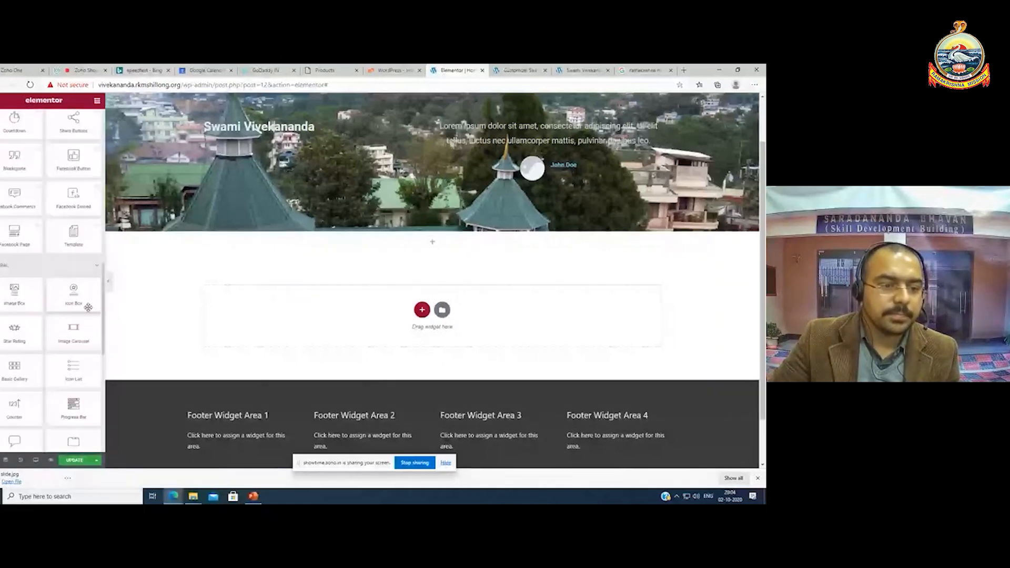
pyautogui.scroll(-2, 51, 304)
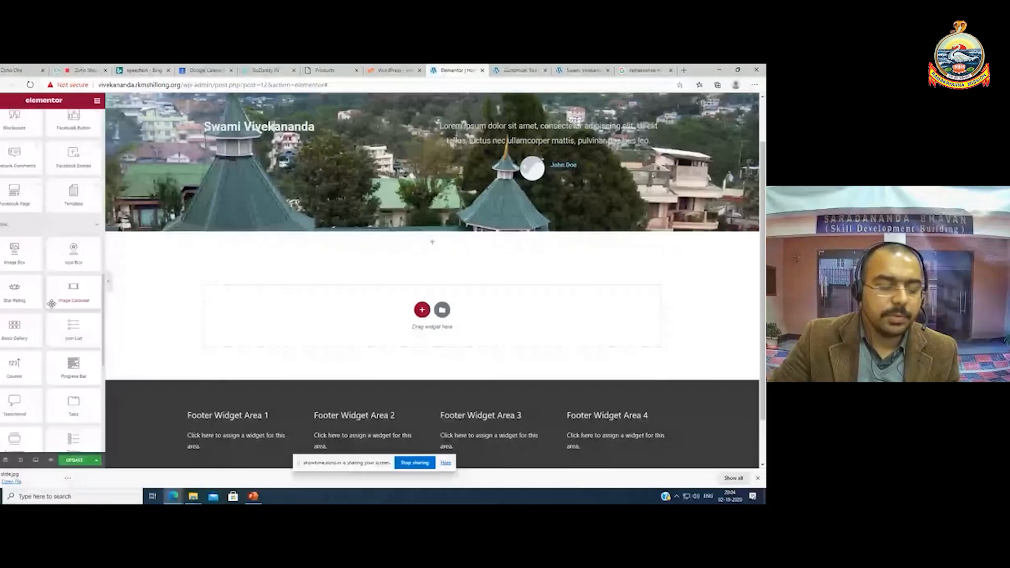
pyautogui.scroll(-4, 30, 354)
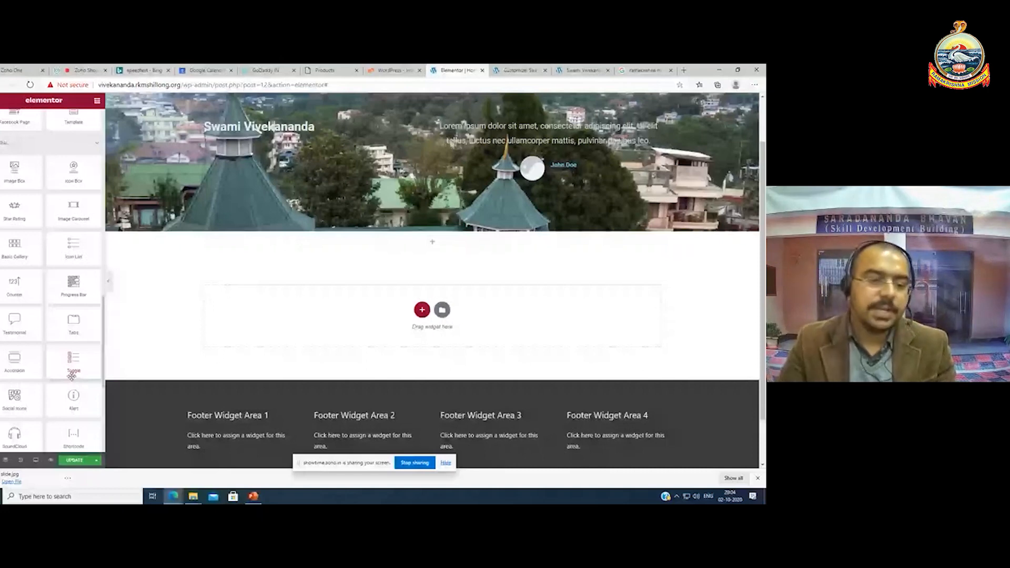
pyautogui.scroll(-2, 74, 386)
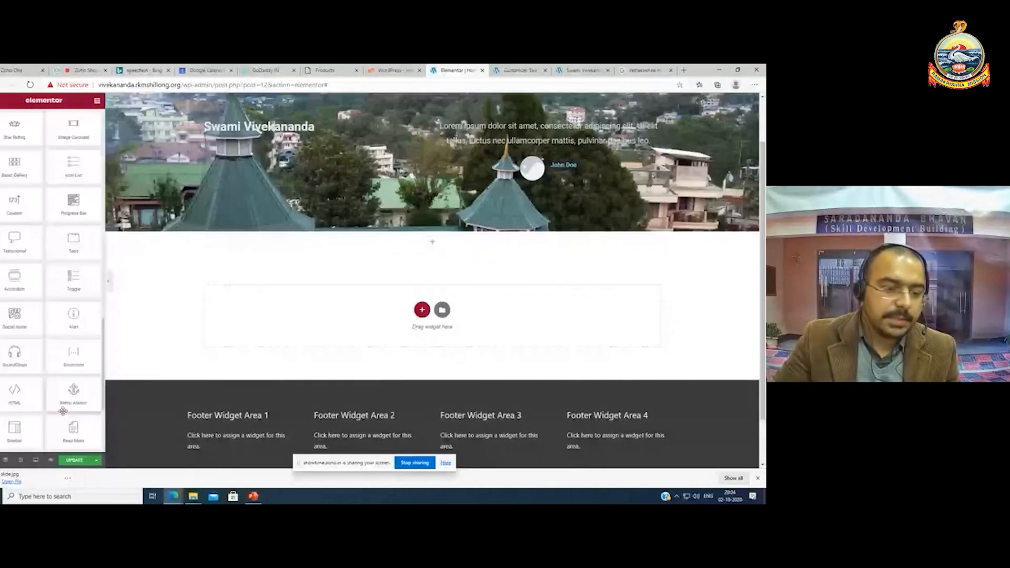
pyautogui.scroll(-2, 57, 400)
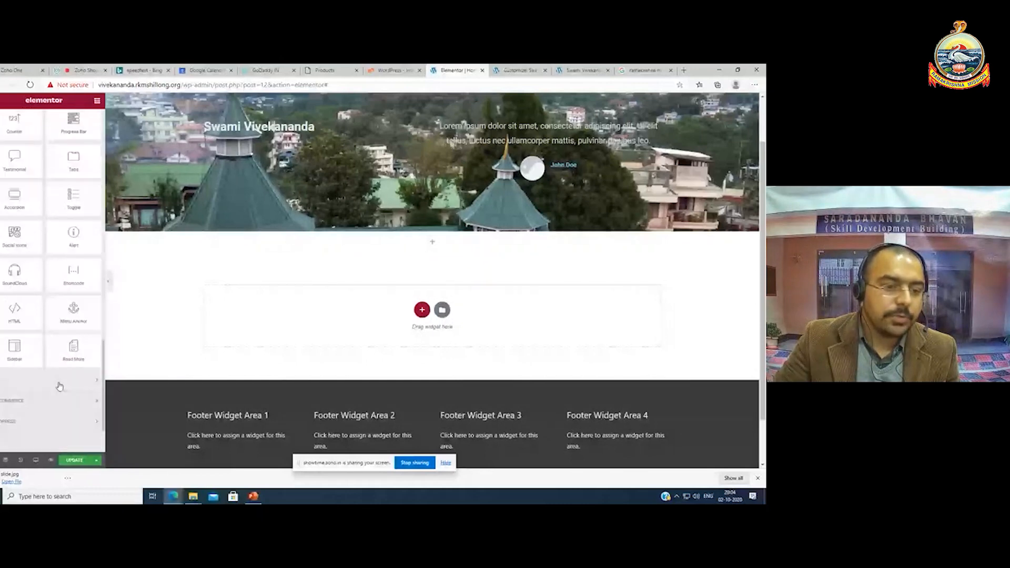
pyautogui.scroll(1, 55, 351)
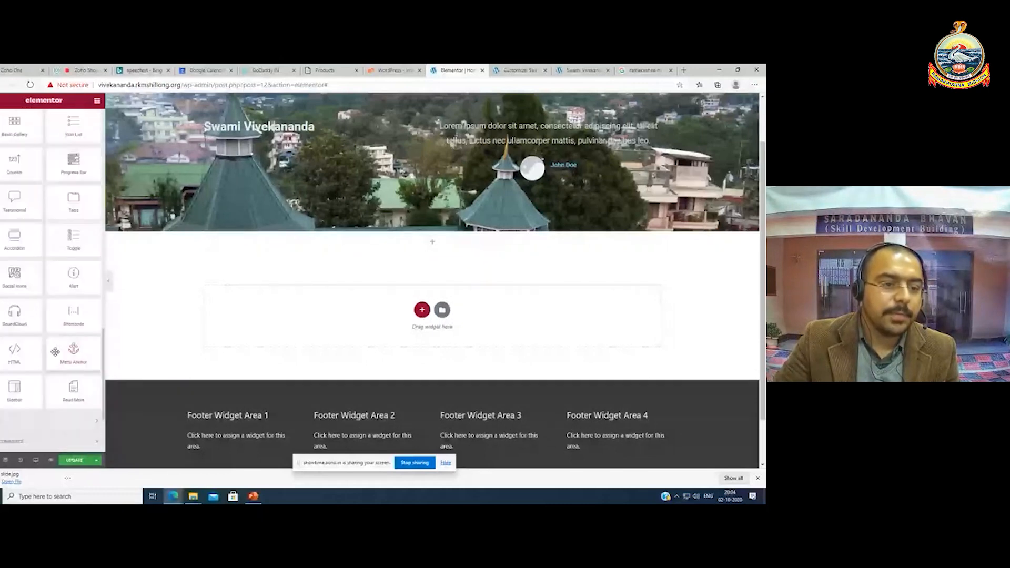
pyautogui.scroll(1, 17, 283)
pyautogui.moveTo(17, 283); pyautogui.dragTo(428, 268)
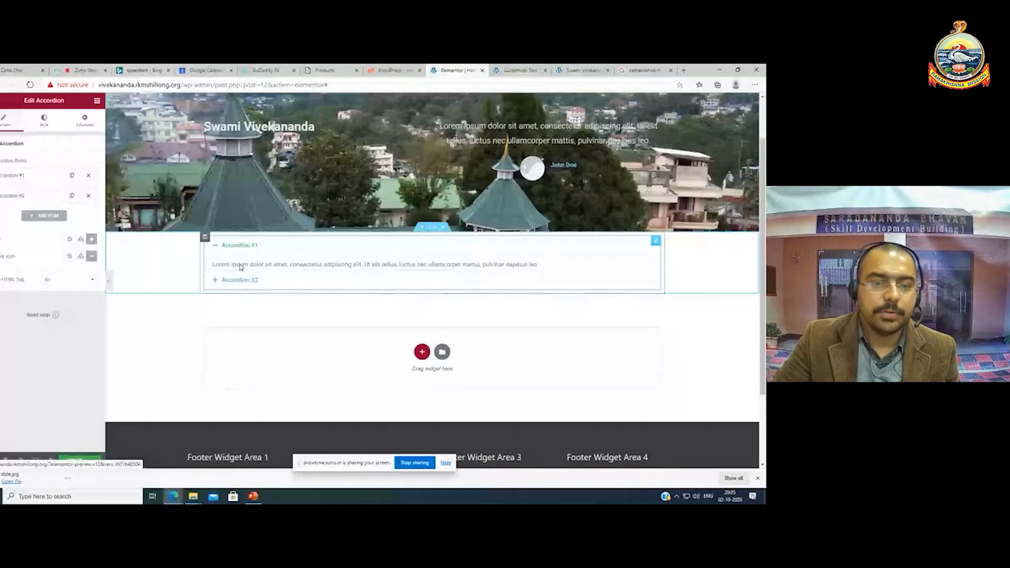
# Test the accordion in the editor preview by expanding its second item and reopening the first
pyautogui.click(238, 280)
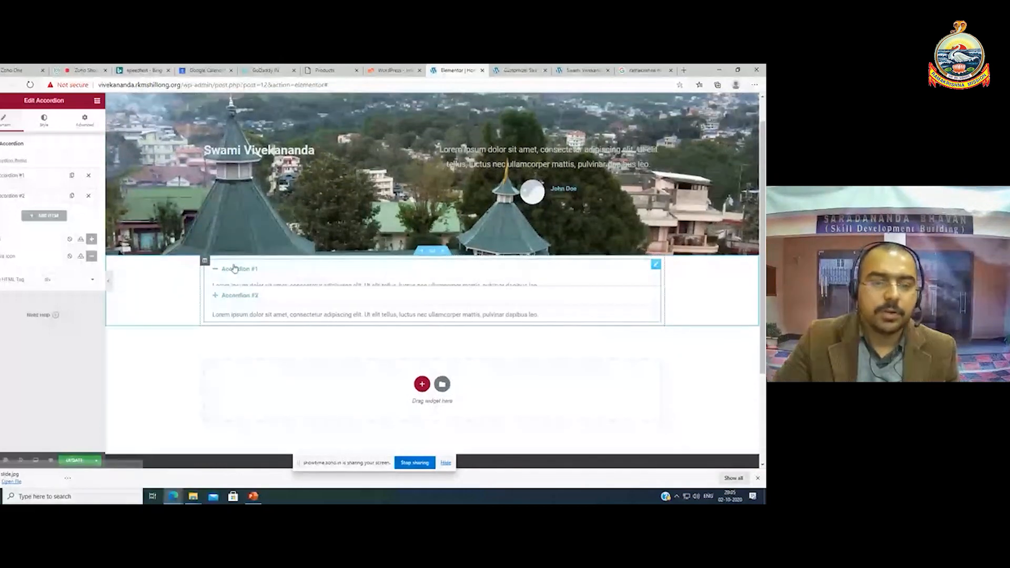
pyautogui.click(240, 312)
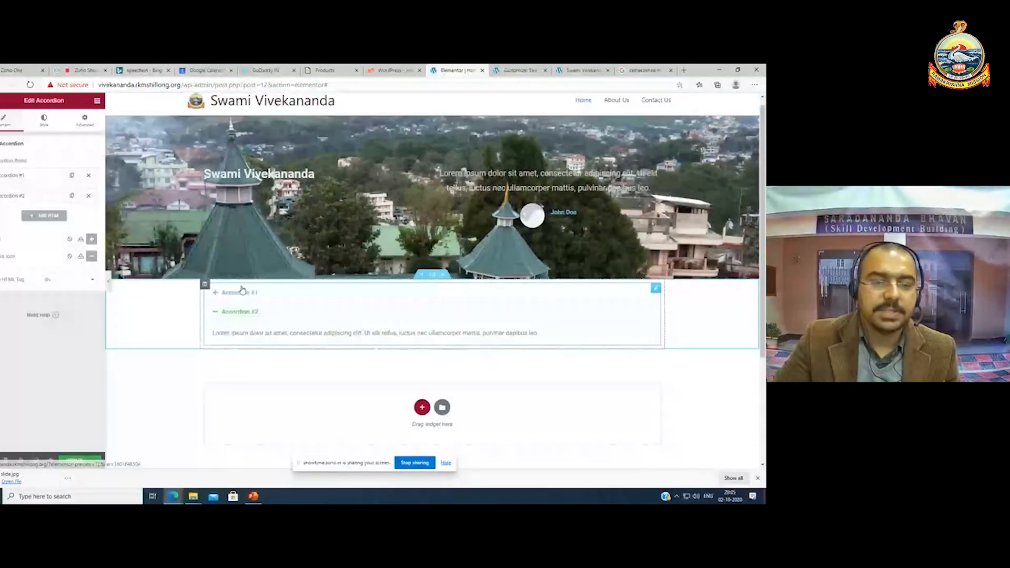
pyautogui.click(242, 292)
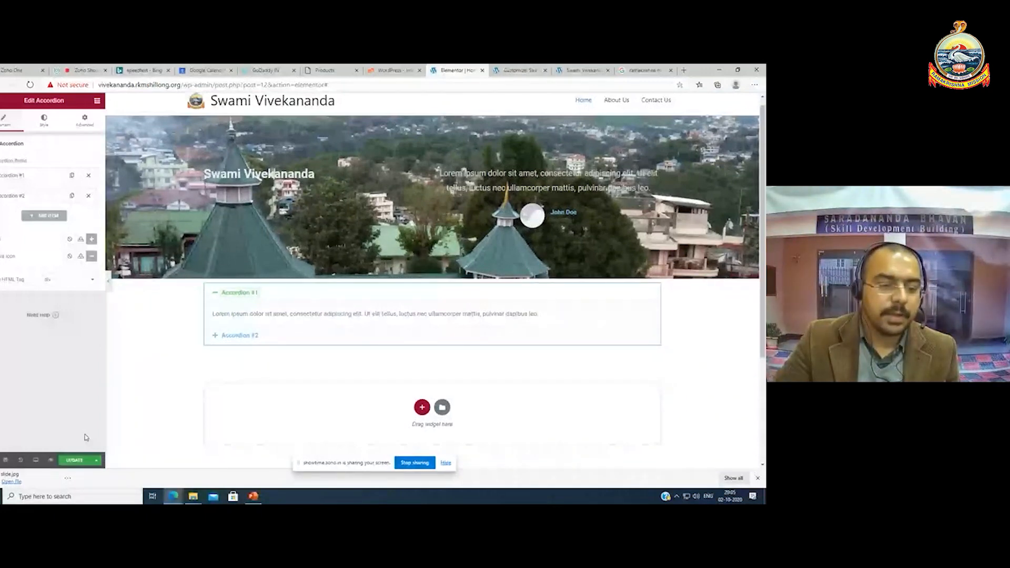
# Update the Home page and try out the accordion's items on the live site
pyautogui.click(74, 460)
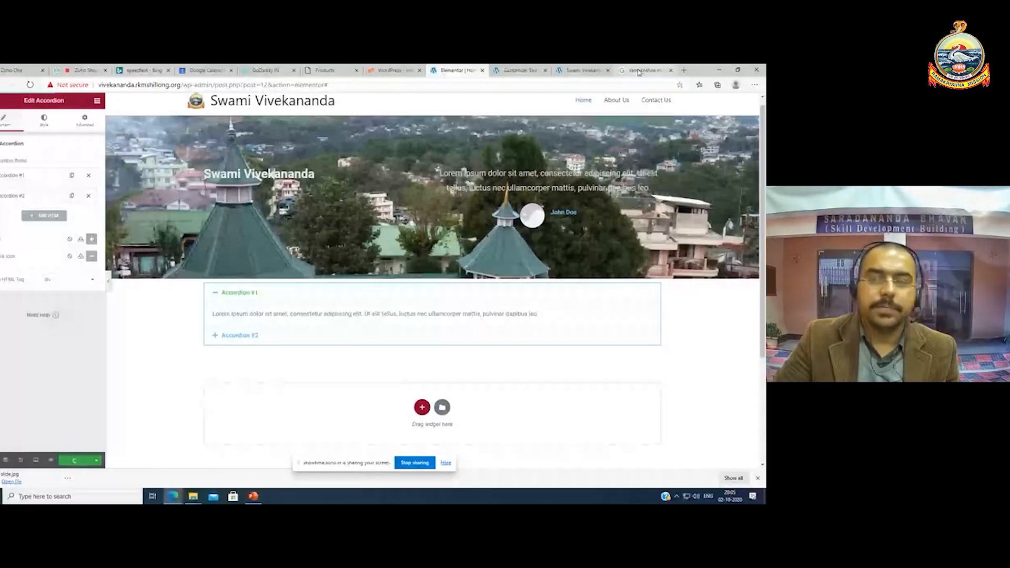
pyautogui.click(582, 70)
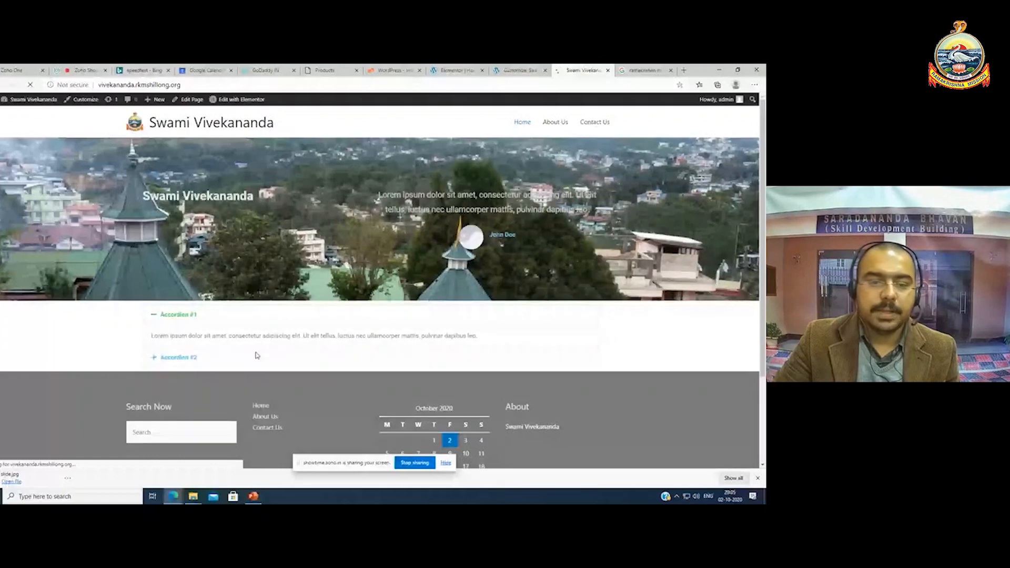
pyautogui.click(186, 355)
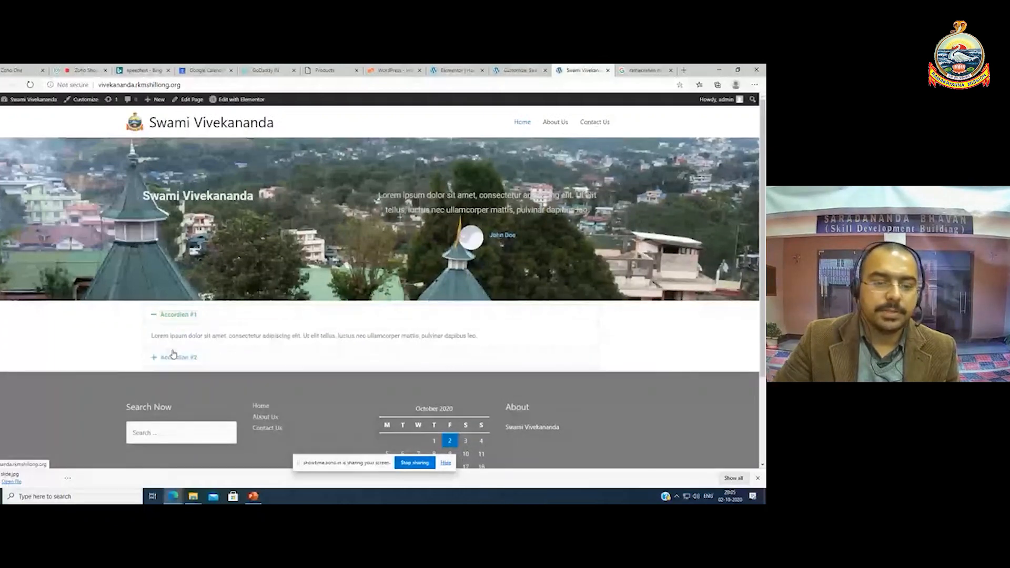
pyautogui.click(174, 316)
# Return to the Home page in the Elementor editor and replace the first accordion item's content with "Sample 1"
pyautogui.hotkey('ctrl', 'shift', 'Tab')
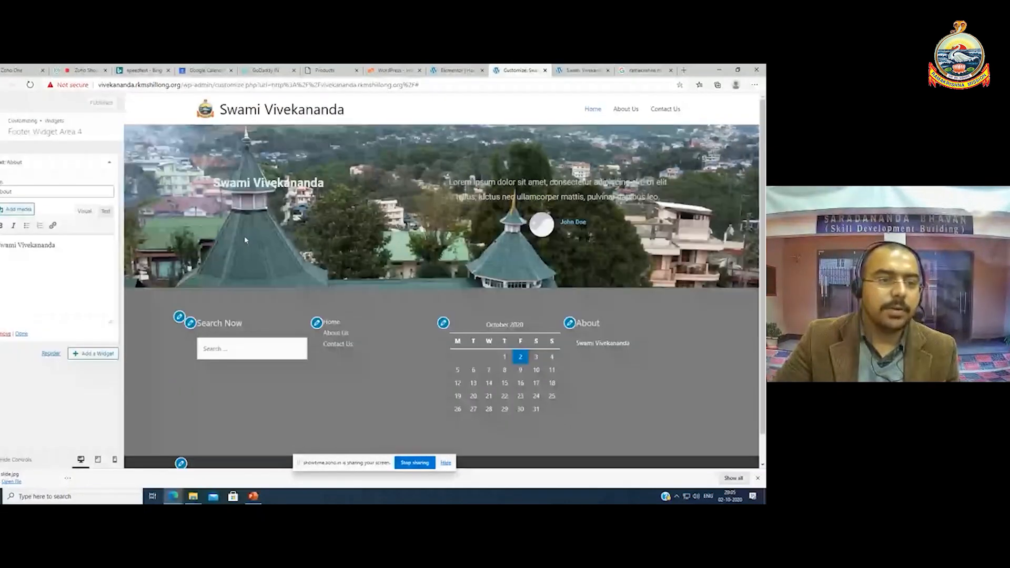
pyautogui.click(16, 193)
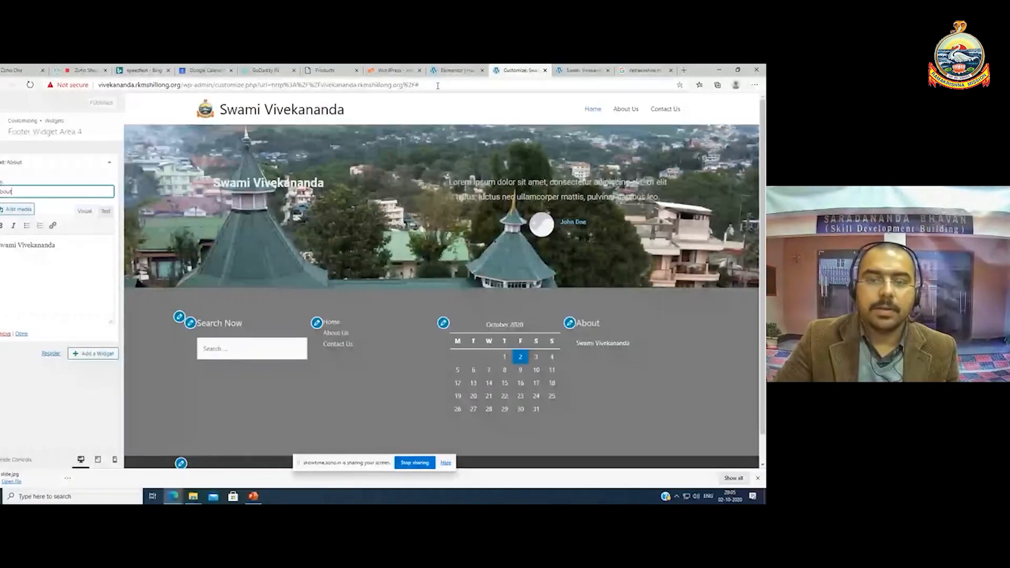
pyautogui.hotkey('ctrl', 'shift', 'Tab')
pyautogui.click(227, 294)
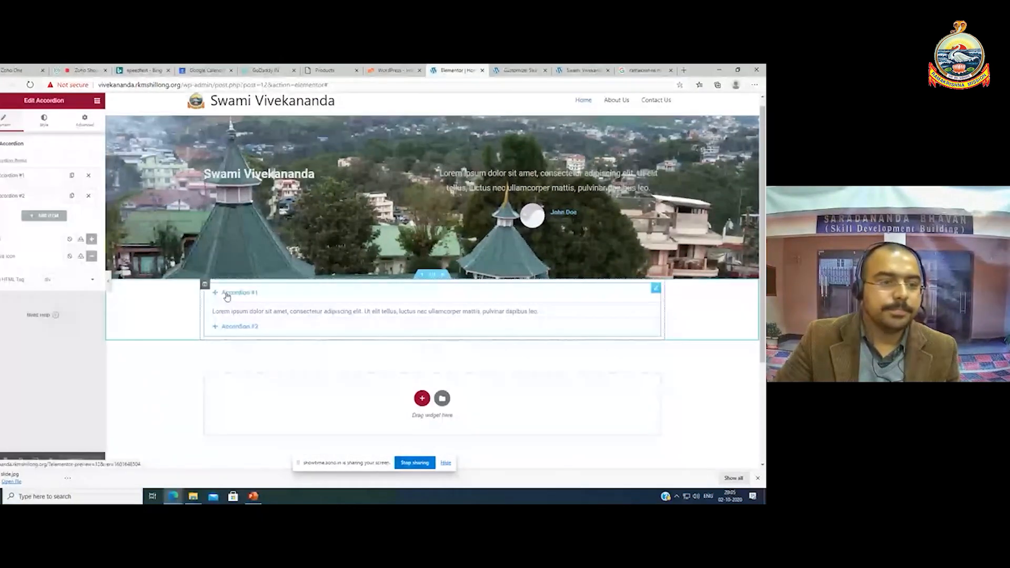
pyautogui.click(38, 178)
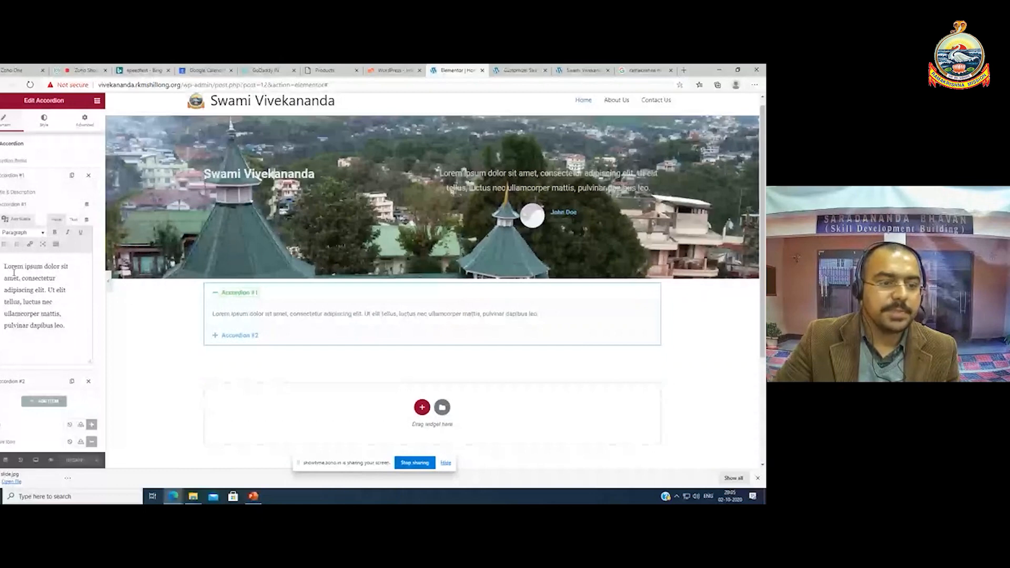
pyautogui.moveTo(14, 272); pyautogui.dragTo(71, 327)
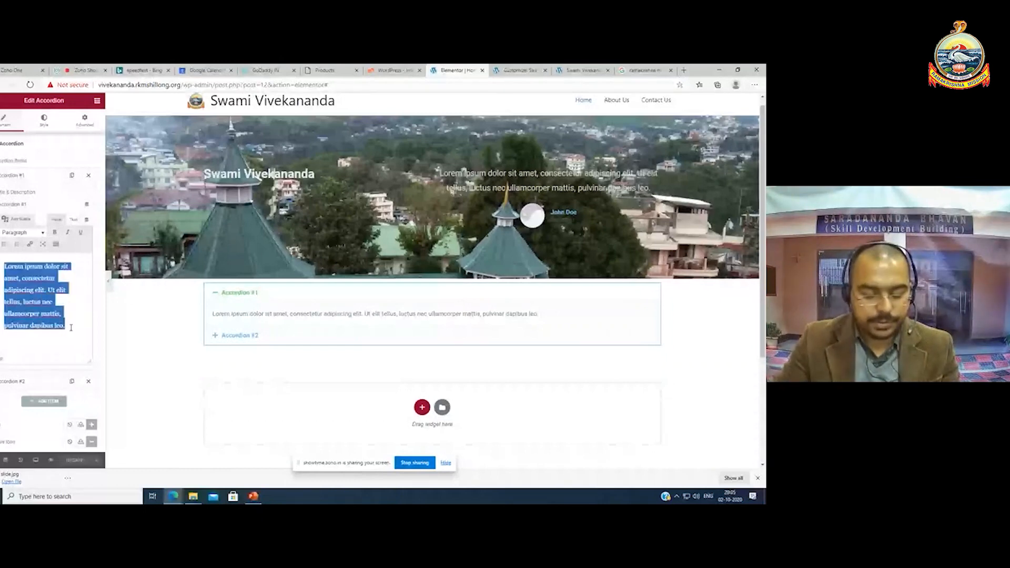
pyautogui.click(69, 327)
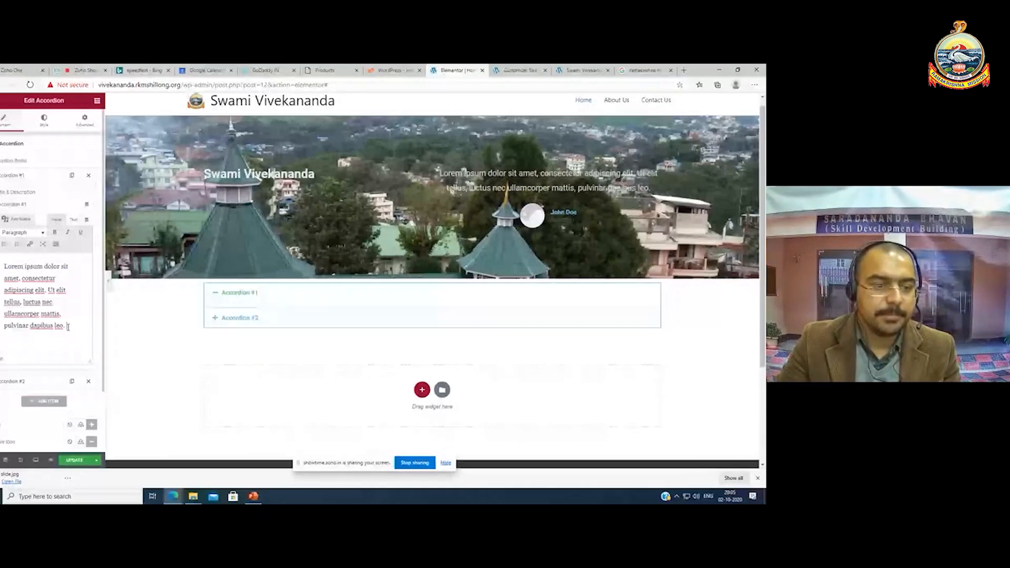
pyautogui.hotkey('ctrl', 'a')
pyautogui.write('S')
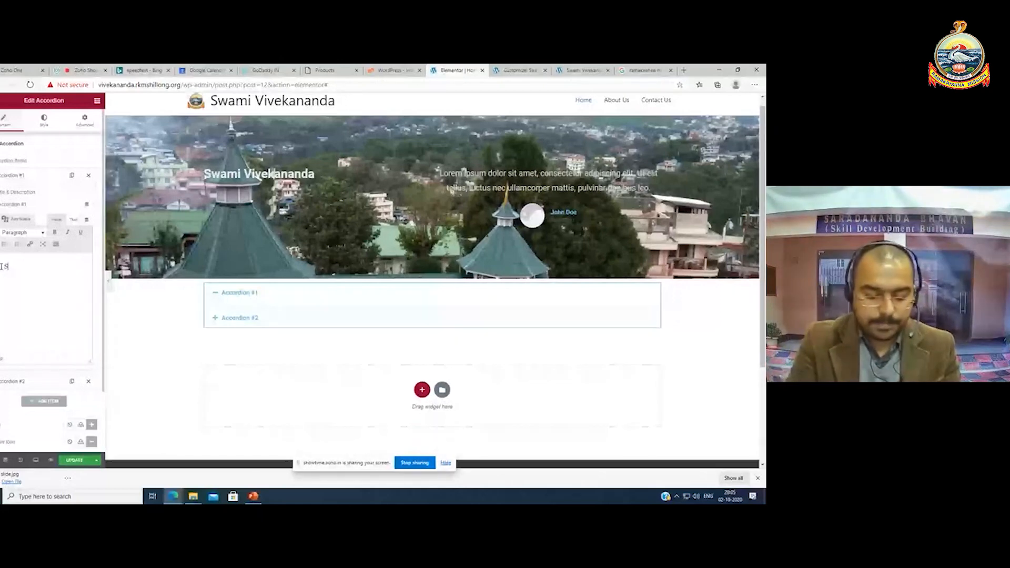
pyautogui.write('ample 1')
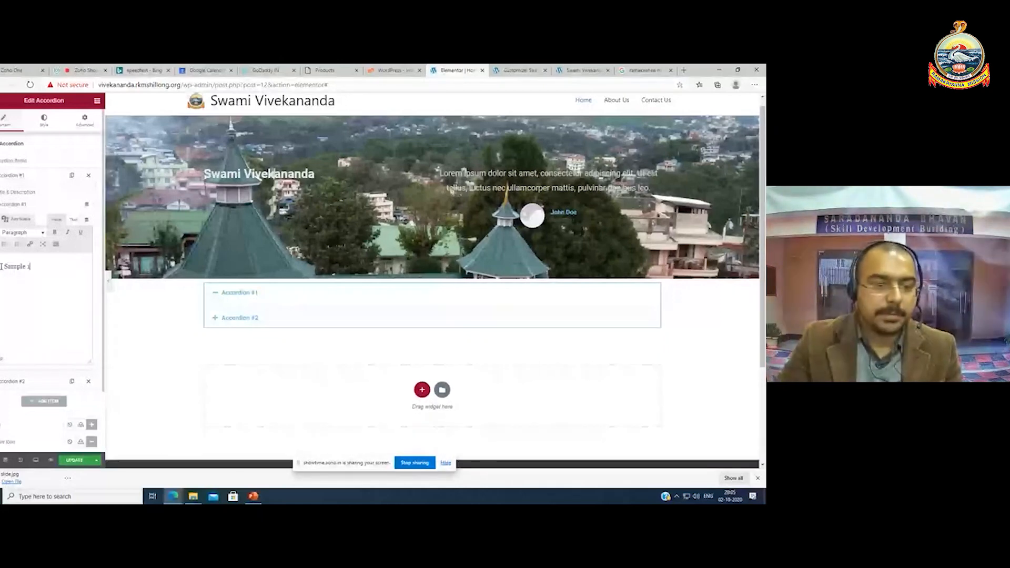
# Replace the second accordion item's placeholder content with "Sample 2" and collapse its settings
pyautogui.click(23, 382)
pyautogui.hotkey('ctrl', 'a')
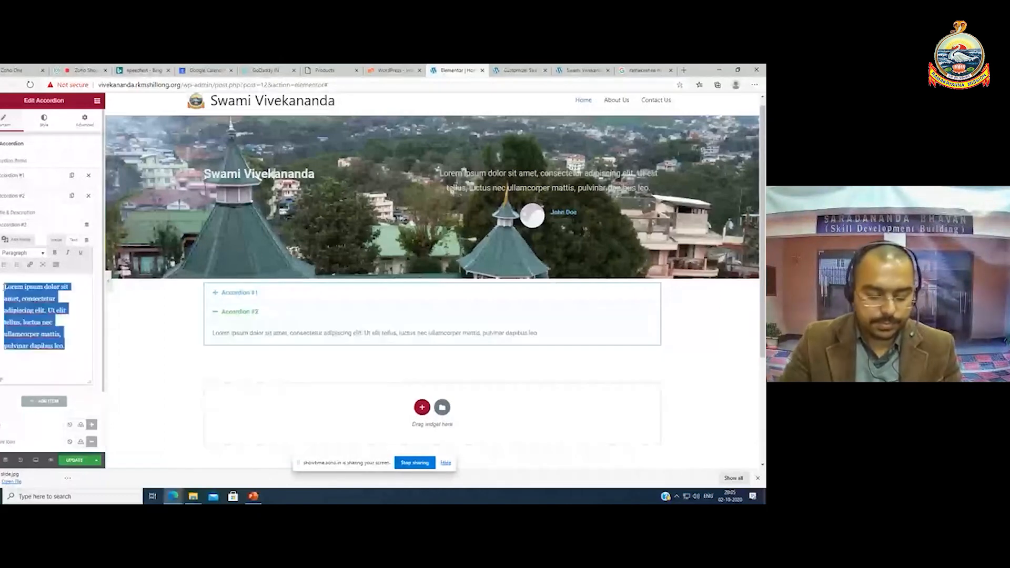
pyautogui.write('Sample')
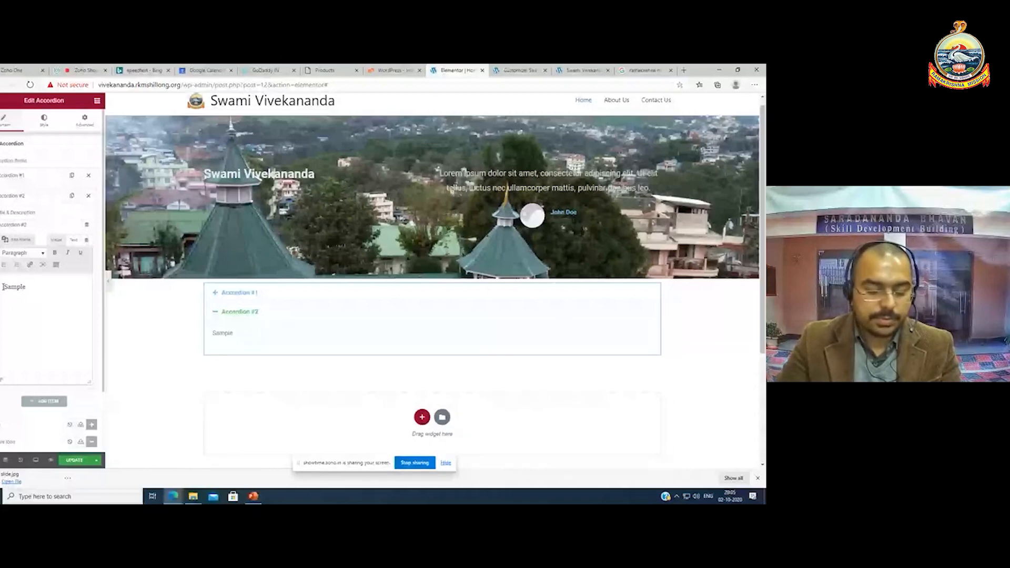
pyautogui.write(' 2')
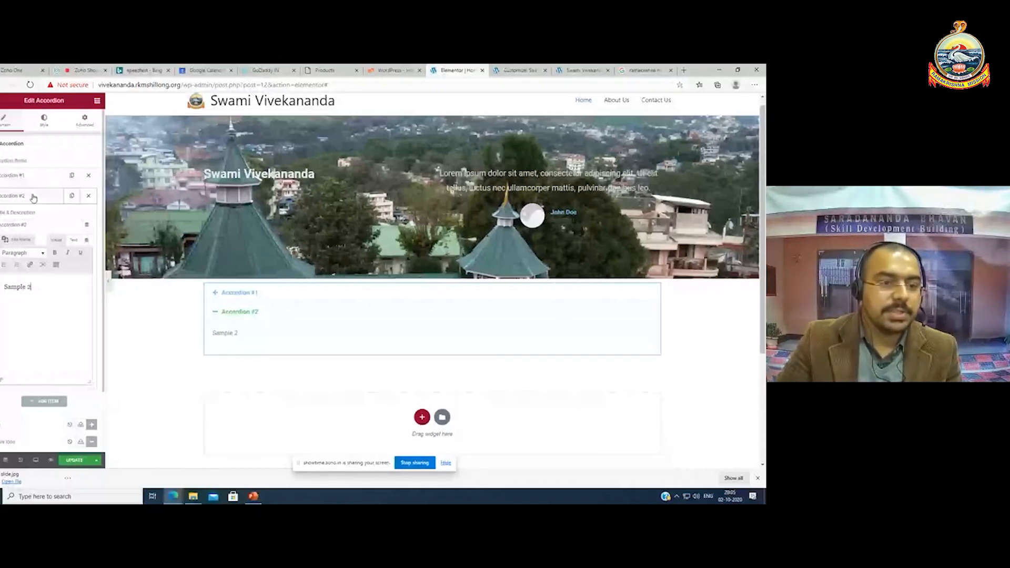
pyautogui.click(34, 198)
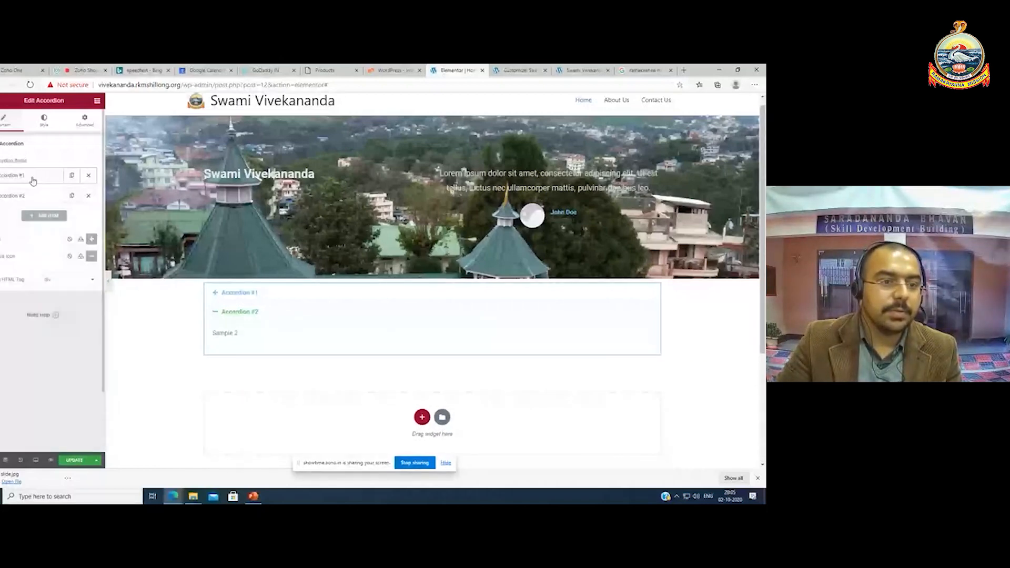
# Change the first accordion item's title to "About Ramakrishna Mission"
pyautogui.click(34, 179)
pyautogui.moveTo(27, 204); pyautogui.dragTo(2, 204)
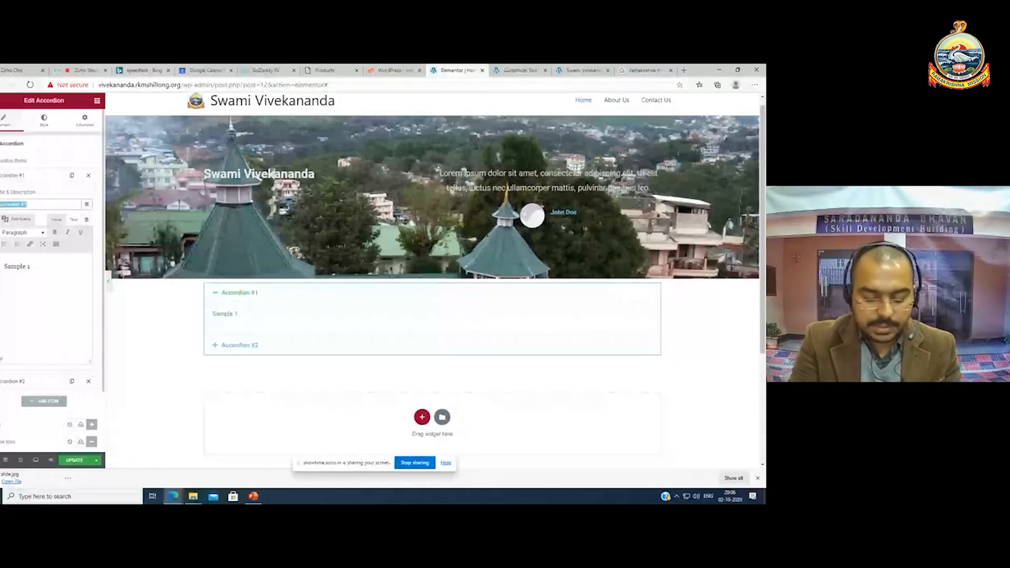
pyautogui.write('About')
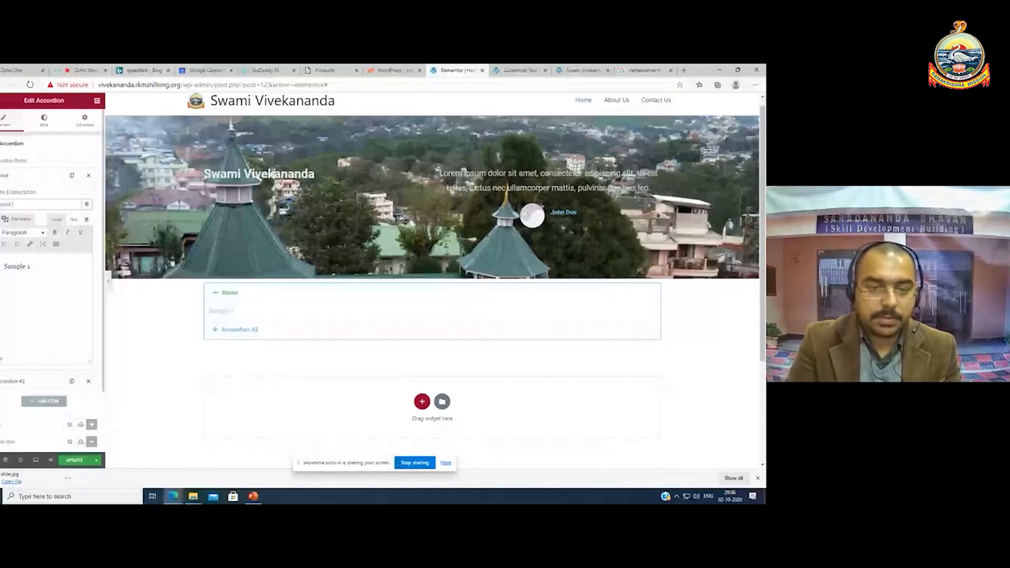
pyautogui.write(' R')
pyautogui.write('a')
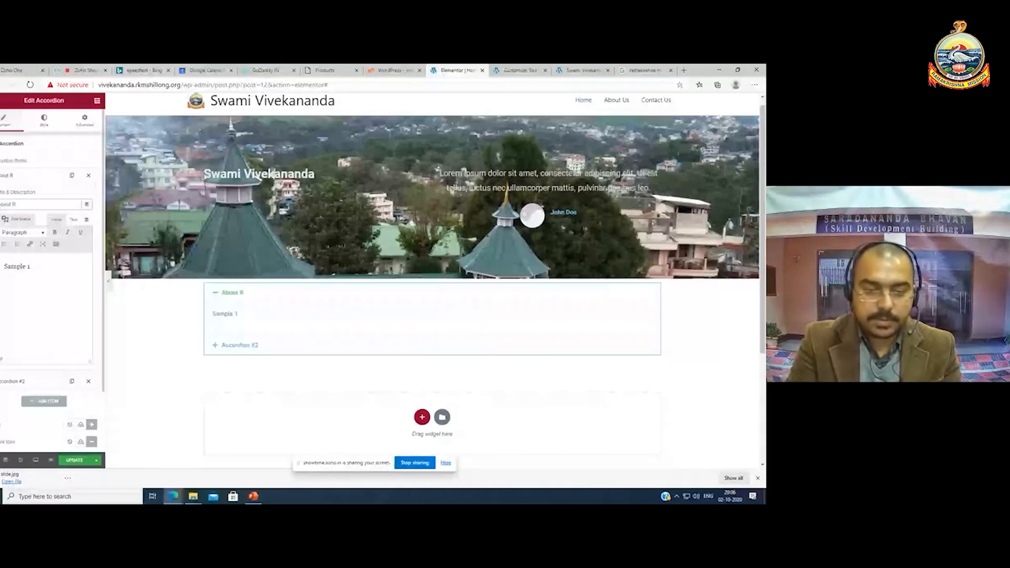
pyautogui.write('ma')
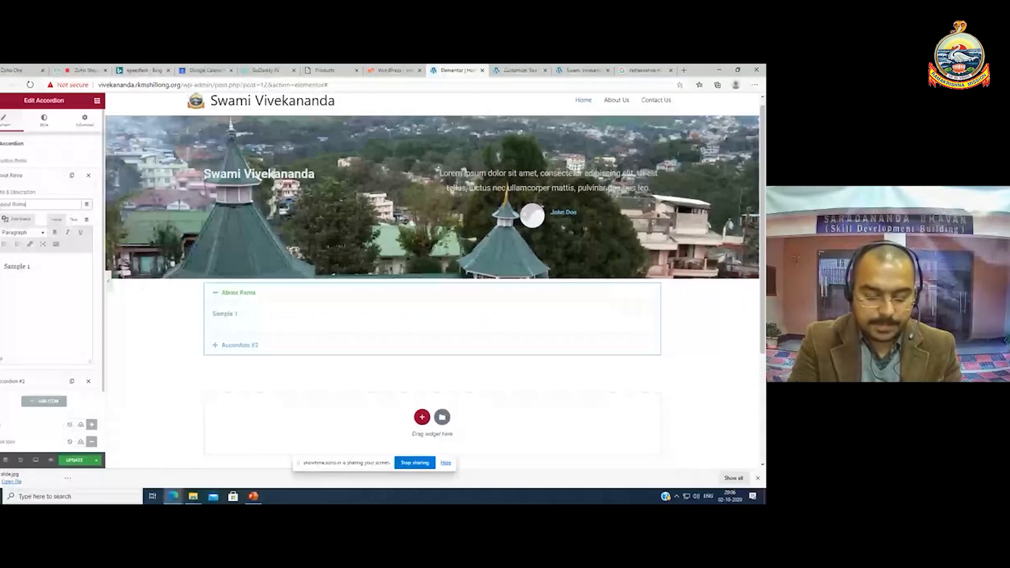
pyautogui.write('krishna M')
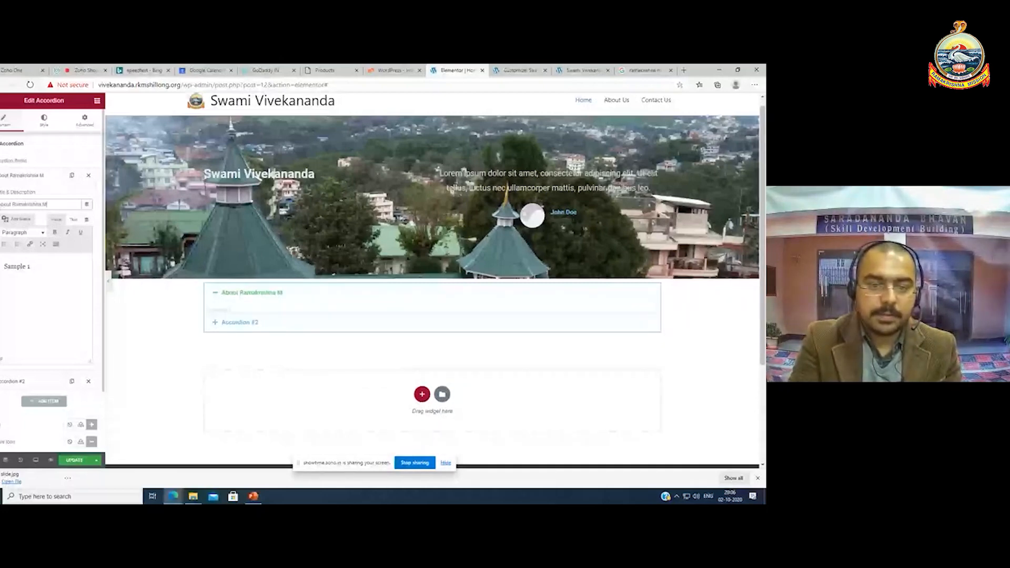
pyautogui.write('ission')
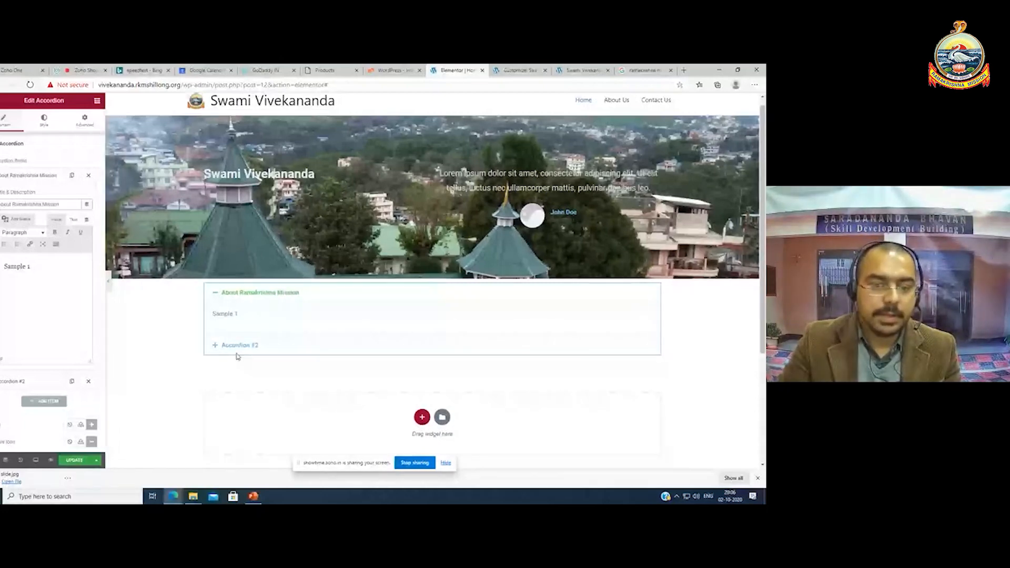